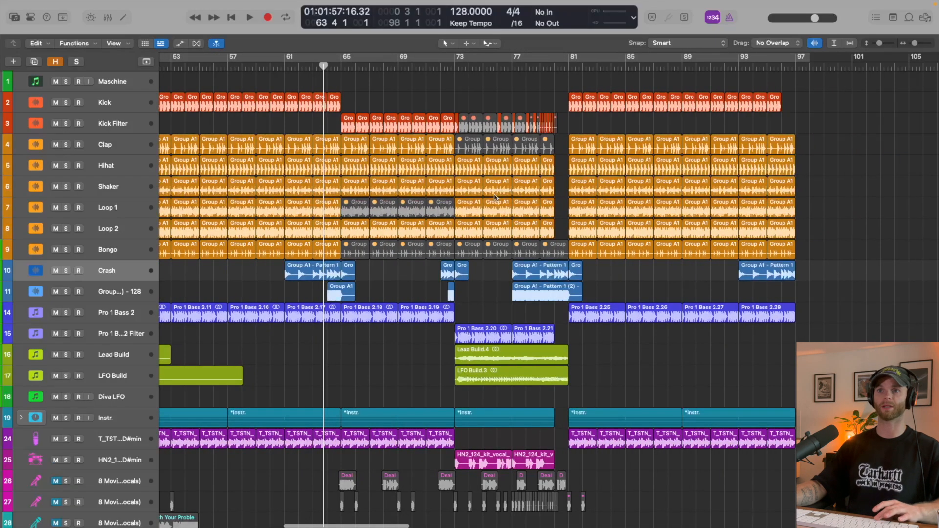
- Play the arrangement from around bar 64, and open the Pro-Q 3 equalizer on the Kick Filter track
{"action": "key", "text": "space"}
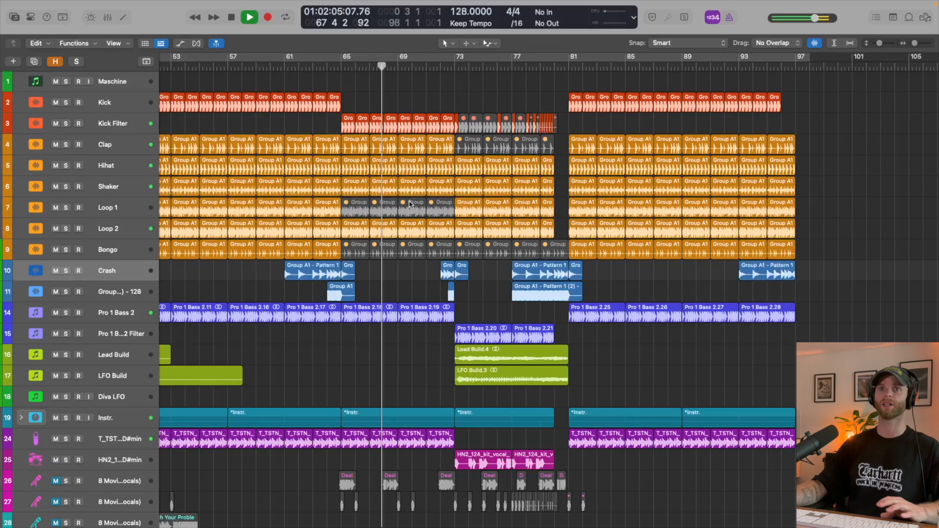
{"action": "key", "text": "space"}
{"action": "left_click", "coordinate": [115, 126]}
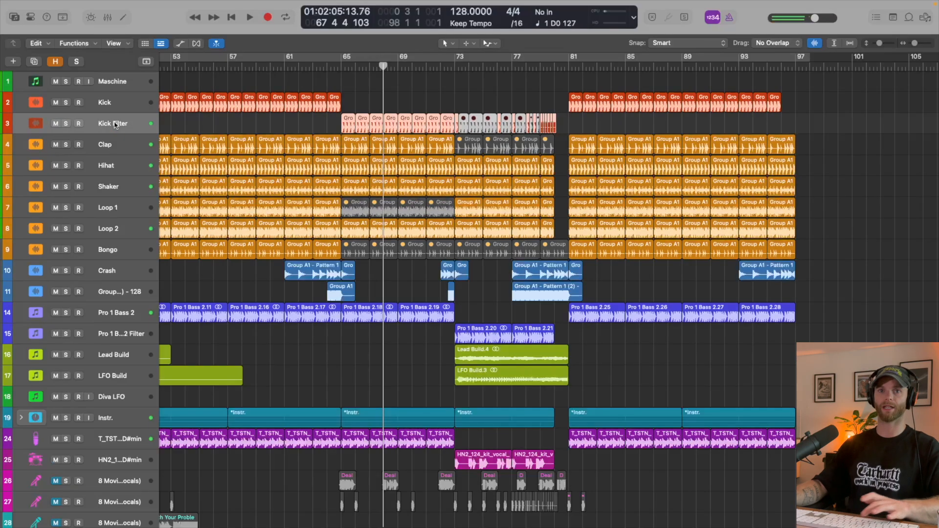
{"action": "key", "text": "i"}
{"action": "left_click", "coordinate": [25, 321]}
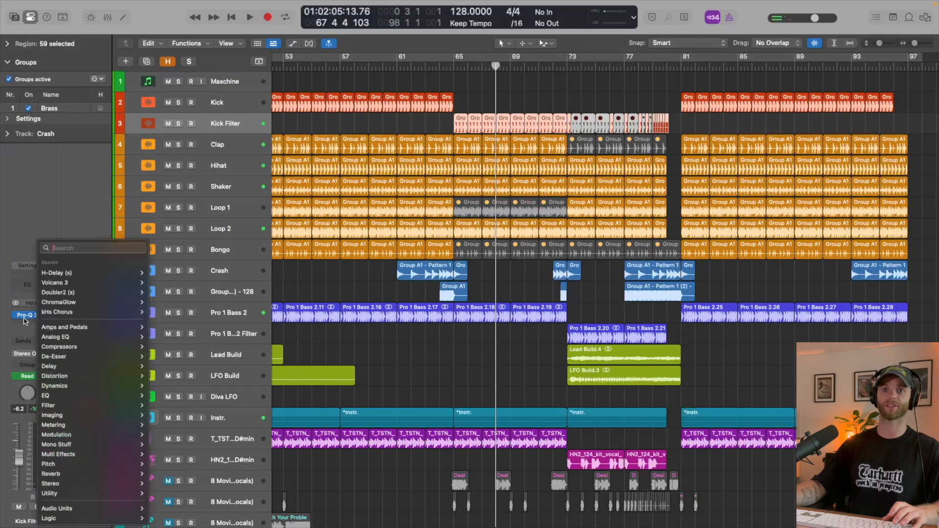
{"action": "left_click", "coordinate": [8, 206]}
{"action": "left_click", "coordinate": [30, 316]}
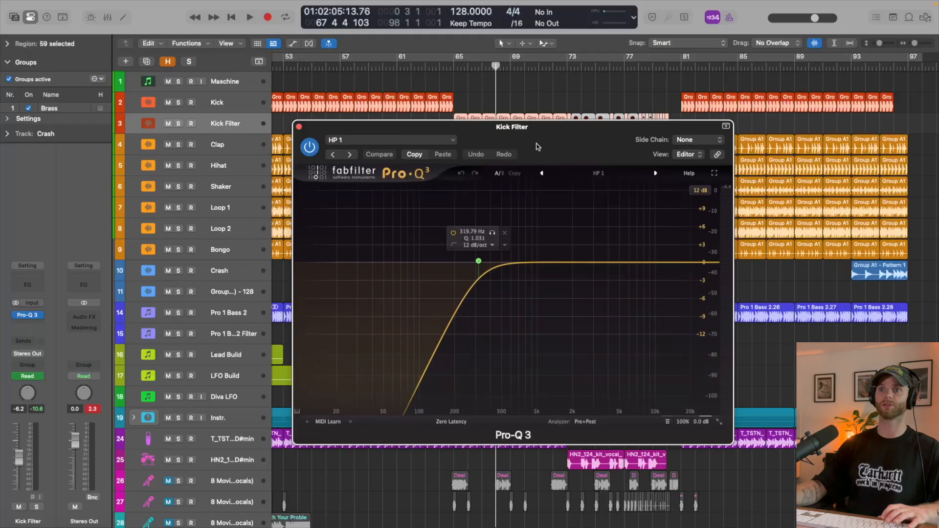
- Set the Kick Filter's low-cut slope to 18 dB/oct, solo the track and play it from bar 65
{"action": "left_click", "coordinate": [478, 261], "text": "alt+shift"}
{"action": "left_click", "coordinate": [478, 262]}
{"action": "key", "text": "s"}
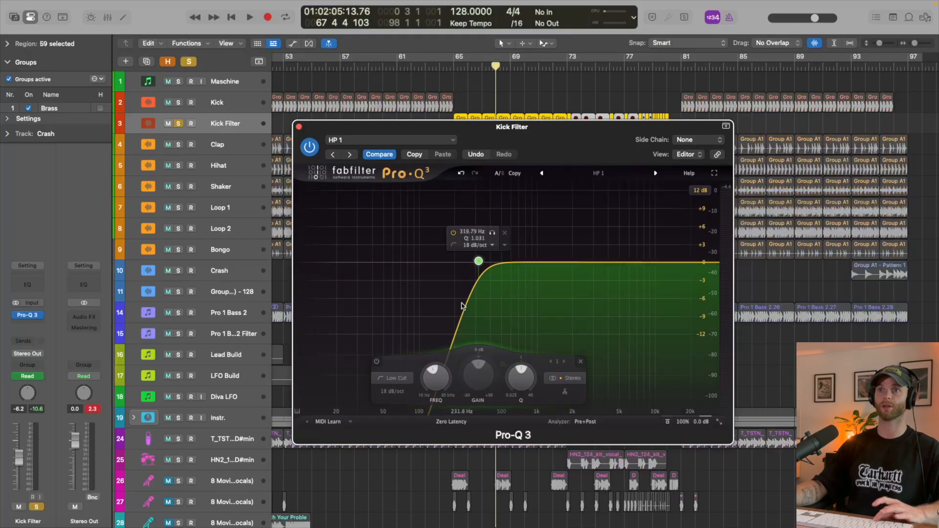
{"action": "key", "text": "space"}
{"action": "key", "text": "space"}
{"action": "left_click", "coordinate": [451, 67]}
{"action": "key", "text": "space"}
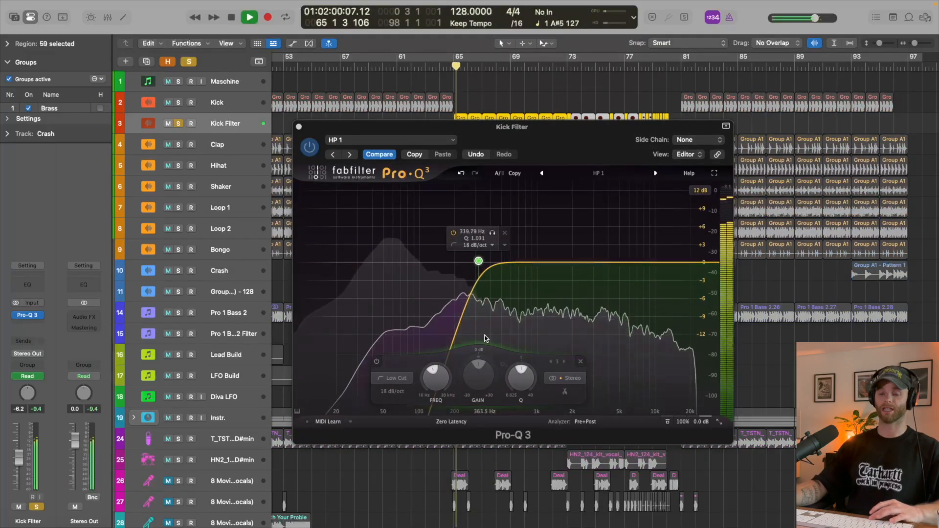
{"action": "key", "text": "space"}
- Delete all Band 1 frequency automation points on the Kick Filter track and hide the automation
{"action": "key", "text": "v"}
{"action": "key", "text": "a"}
{"action": "key", "text": "super+Down"}
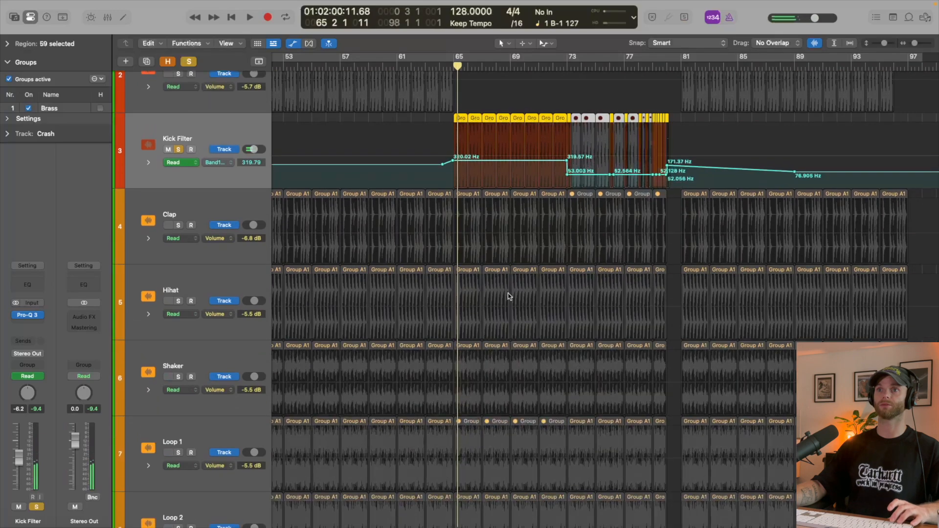
{"action": "scroll", "coordinate": [406, 157], "scroll_direction": "down", "scroll_amount": 5}
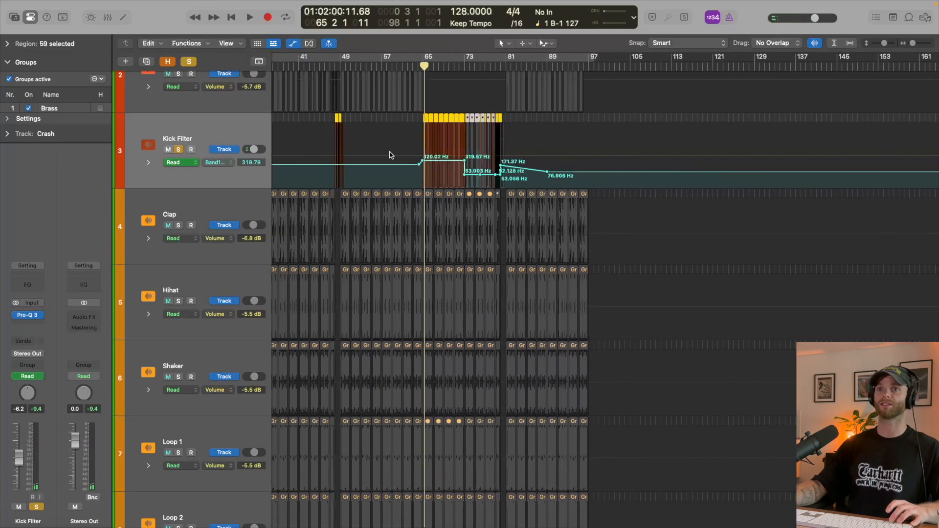
{"action": "left_click", "coordinate": [744, 171]}
{"action": "key", "text": "Delete"}
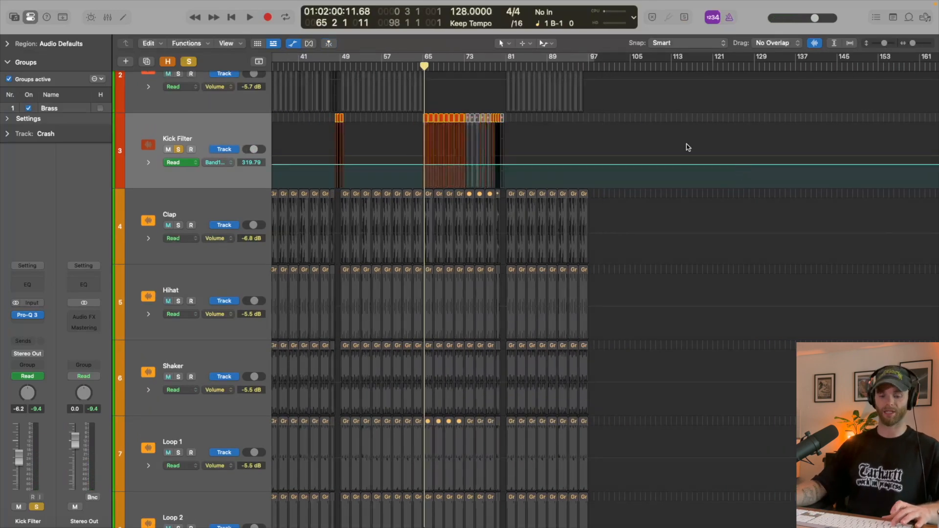
{"action": "key", "text": "a"}
{"action": "key", "text": "v"}
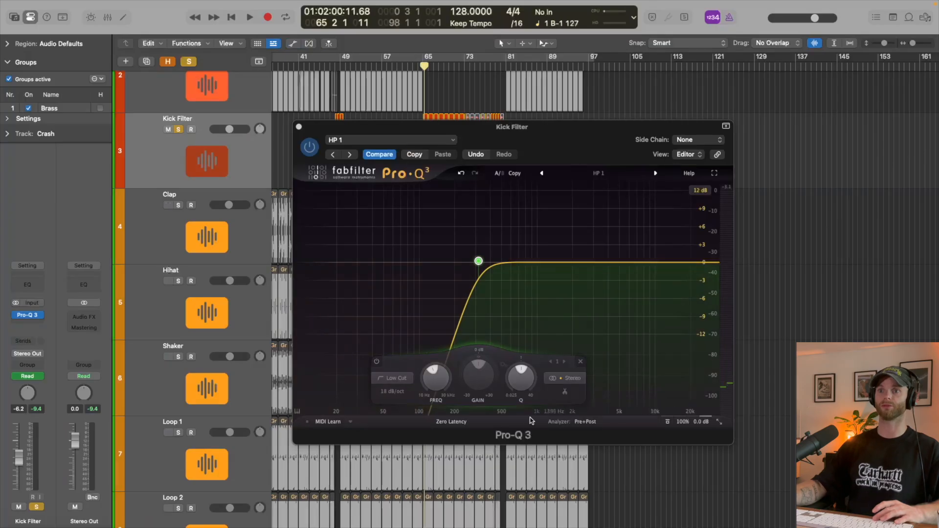
- During playback, set the Kick Filter's low cut to about 98.6 Hz, Q about 1.49 and 24 dB/oct, and close the equalizer
{"action": "key", "text": "space"}
{"action": "scroll", "coordinate": [442, 387], "scroll_direction": "down", "scroll_amount": 3}
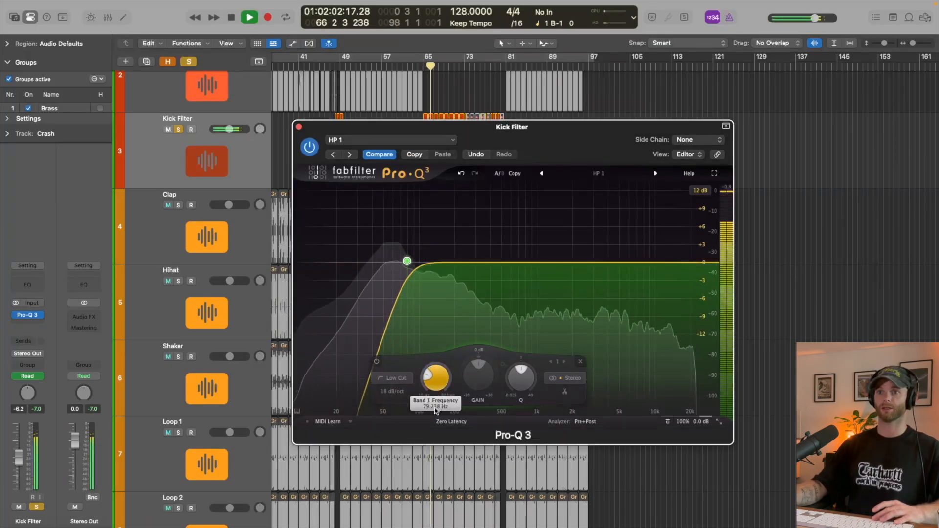
{"action": "left_click", "coordinate": [414, 264], "text": "alt+shift"}
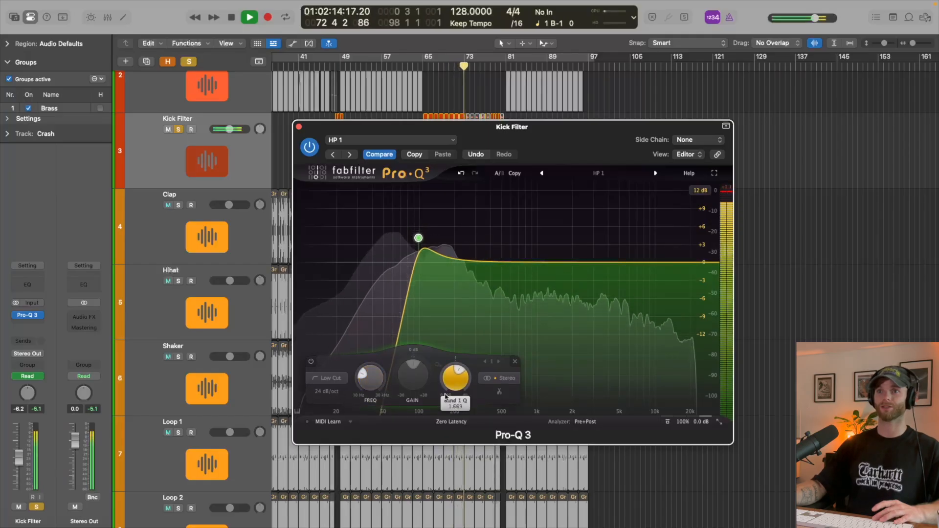
{"action": "key", "text": "space"}
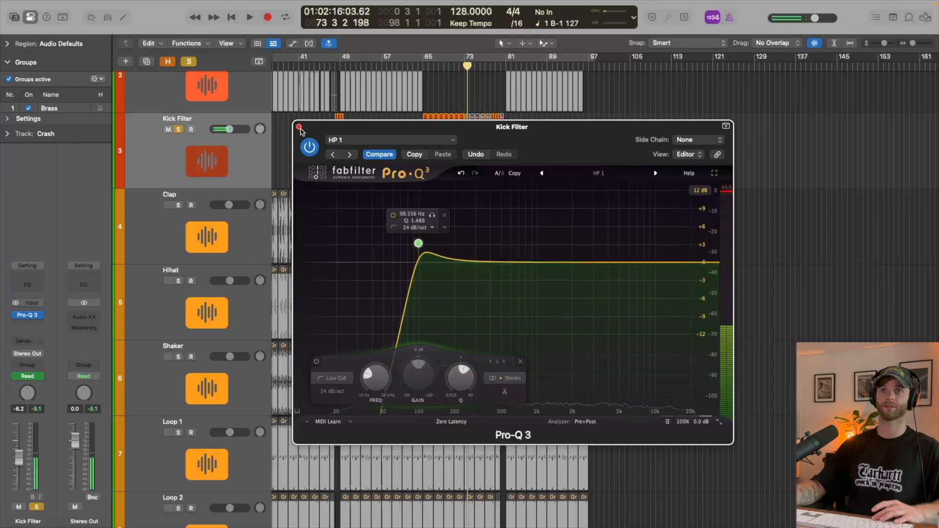
{"action": "left_click", "coordinate": [299, 127]}
- Unsolo the Kick Filter track and play the full arrangement from bar 65 to hear the filtered kick
{"action": "key", "text": "s"}
{"action": "key", "text": "space"}
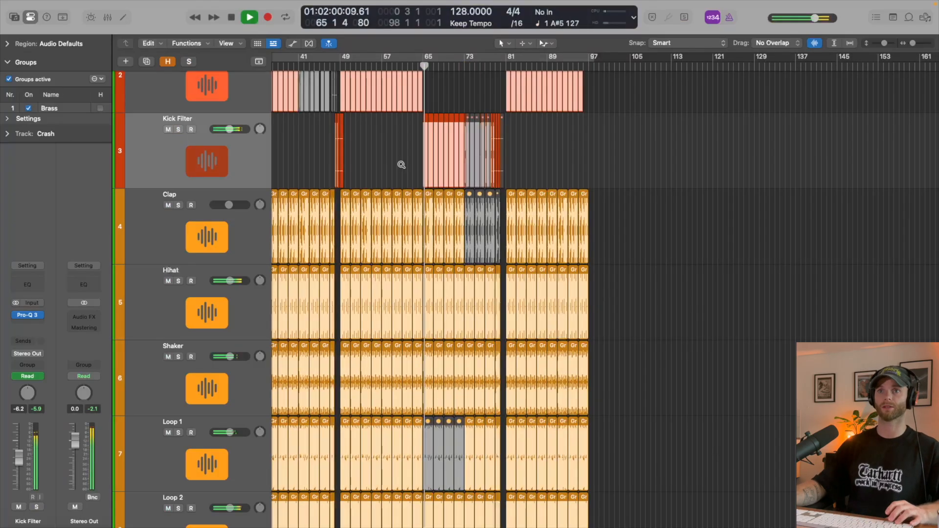
{"action": "key", "text": "super+Up"}
{"action": "key", "text": "super+Up"}
{"action": "key", "text": "super+Right"}
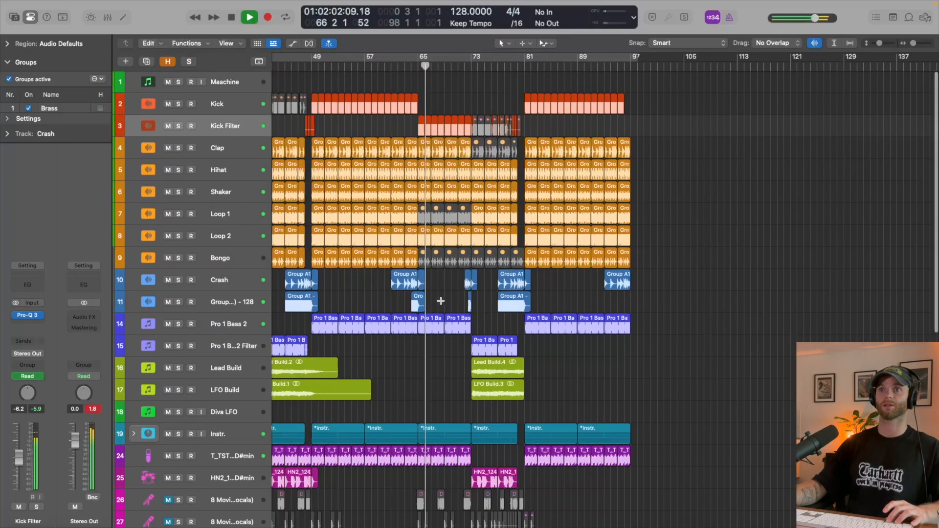
{"action": "key", "text": "i"}
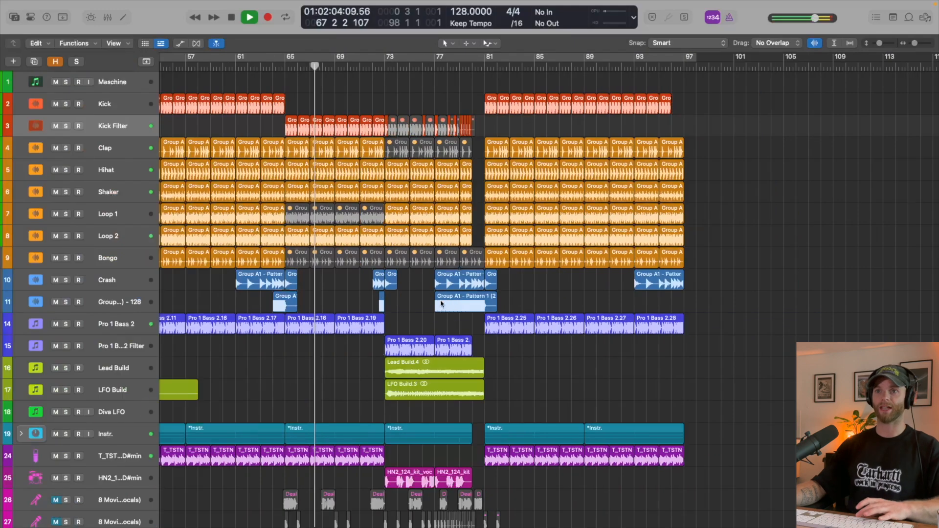
{"action": "key", "text": "space"}
- Move regions Pro 1 Bass 2.18 and 2.19 onto the Pro 1 Bass 2 Filter track and delete that track's frequency automation
{"action": "left_click_drag", "start_coordinate": [333, 348], "coordinate": [314, 334]}
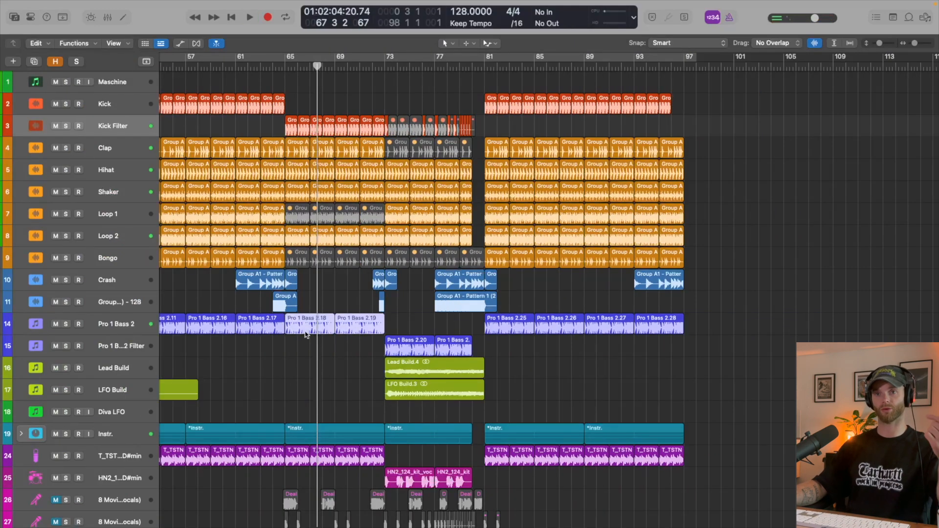
{"action": "left_click_drag", "start_coordinate": [306, 335], "coordinate": [304, 350]}
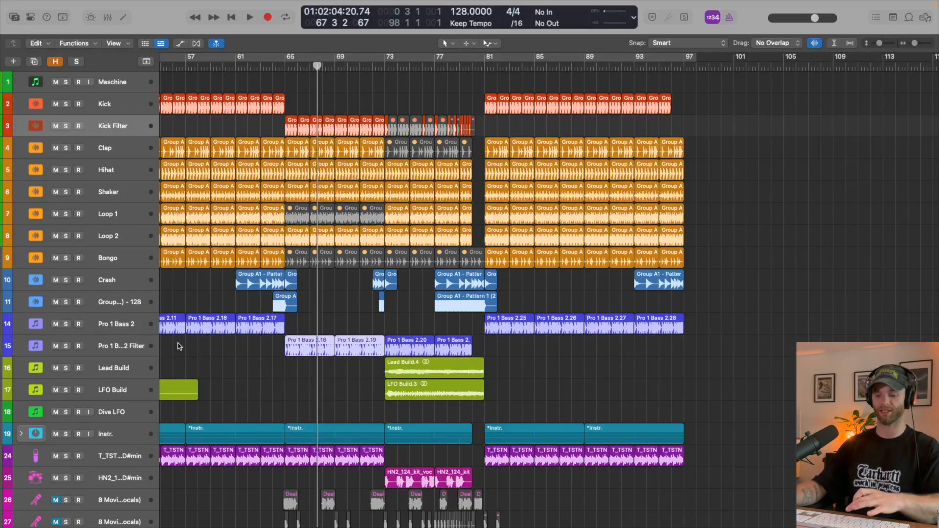
{"action": "left_click", "coordinate": [151, 347]}
{"action": "key", "text": "a"}
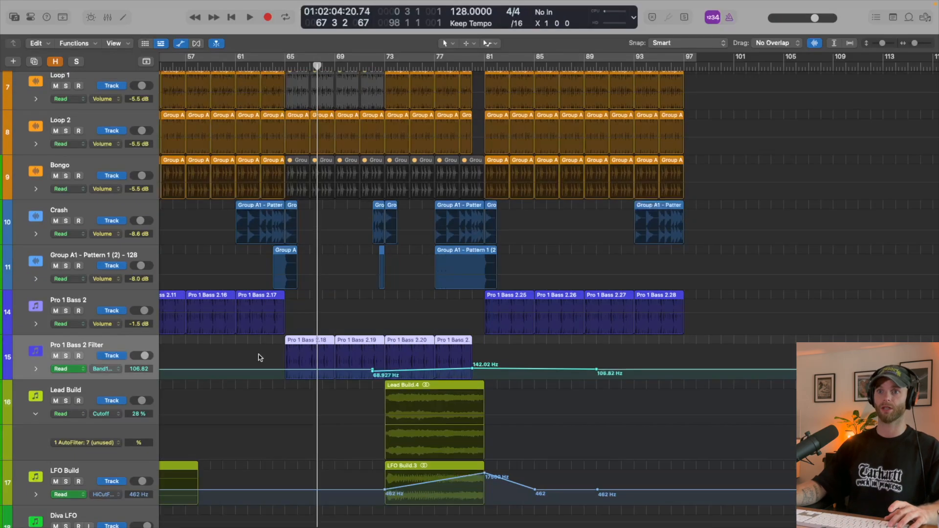
{"action": "left_click_drag", "start_coordinate": [221, 348], "coordinate": [643, 356]}
{"action": "key", "text": "Delete"}
{"action": "key", "text": "a"}
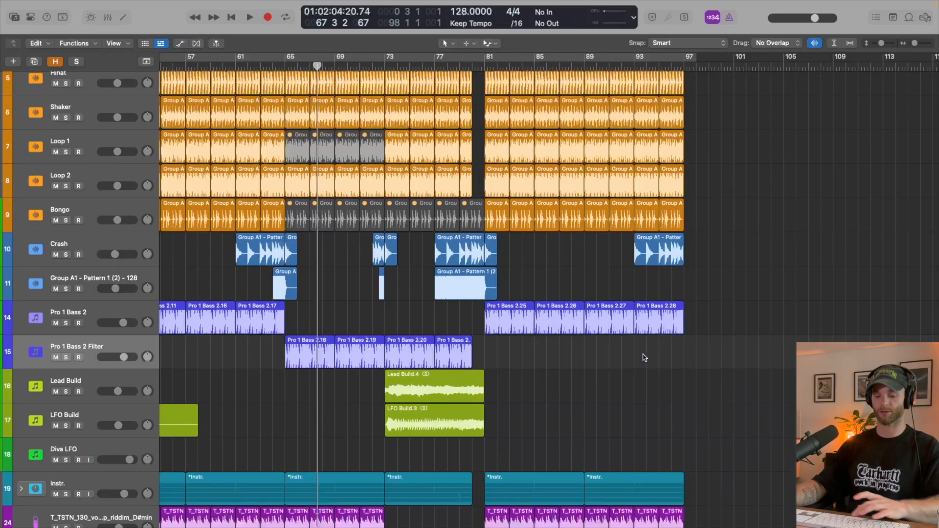
{"action": "key", "text": "super+Up"}
- Set the Pro-Q 3 low cut on Pro 1 Bass 2 Filter to about 89.4 Hz, Q about 1.44 and 18 dB/oct during playback
{"action": "key", "text": "i"}
{"action": "left_click", "coordinate": [27, 307]}
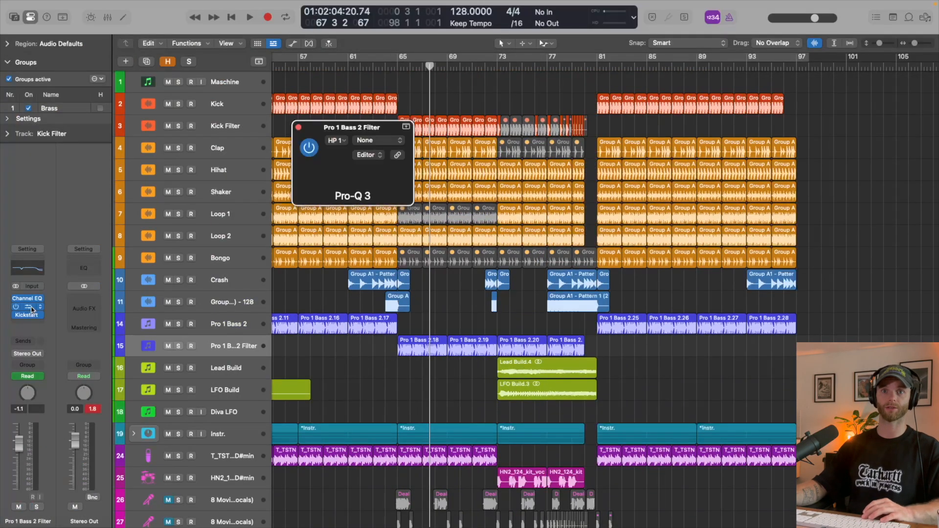
{"action": "key", "text": "space"}
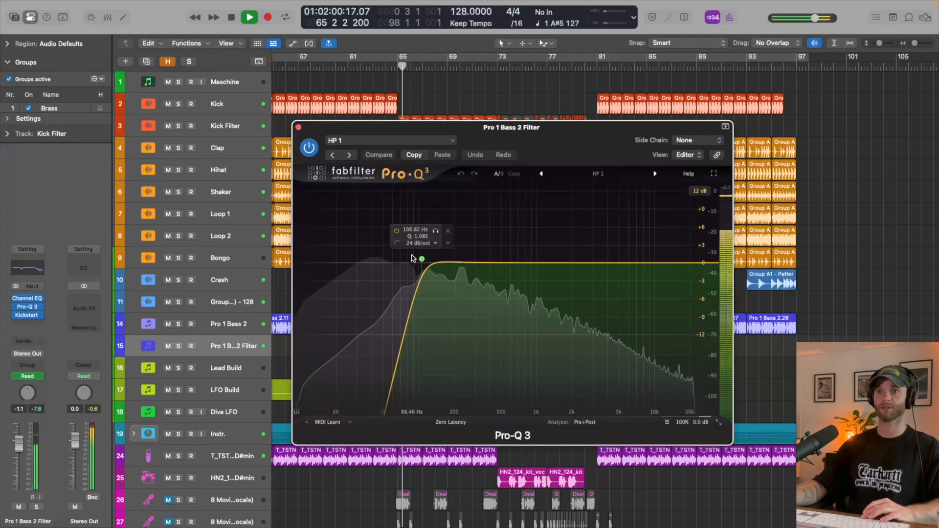
{"action": "mouse_move", "coordinate": [422, 259]}
{"action": "left_mouse_down"}
{"action": "mouse_move", "coordinate": [433, 251]}
{"action": "mouse_move", "coordinate": [421, 244]}
{"action": "mouse_move", "coordinate": [361, 247]}
{"action": "mouse_move", "coordinate": [412, 247]}
{"action": "left_mouse_up"}
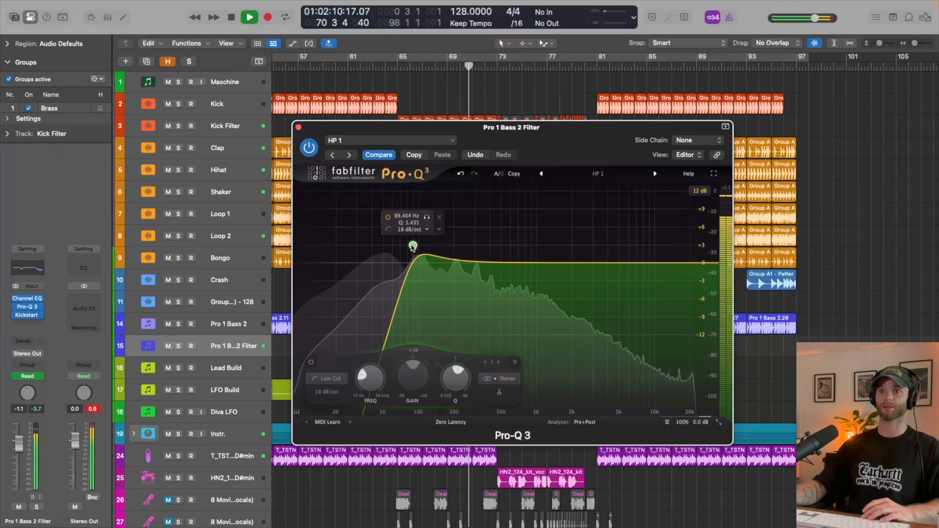
{"action": "left_click", "coordinate": [299, 128]}
{"action": "key", "text": "space"}
- Play the arrangement from just before bar 65 to check the filtered kick and bass together
{"action": "key", "text": "super+Up"}
{"action": "key", "text": "super+Up"}
{"action": "key", "text": "super+Up"}
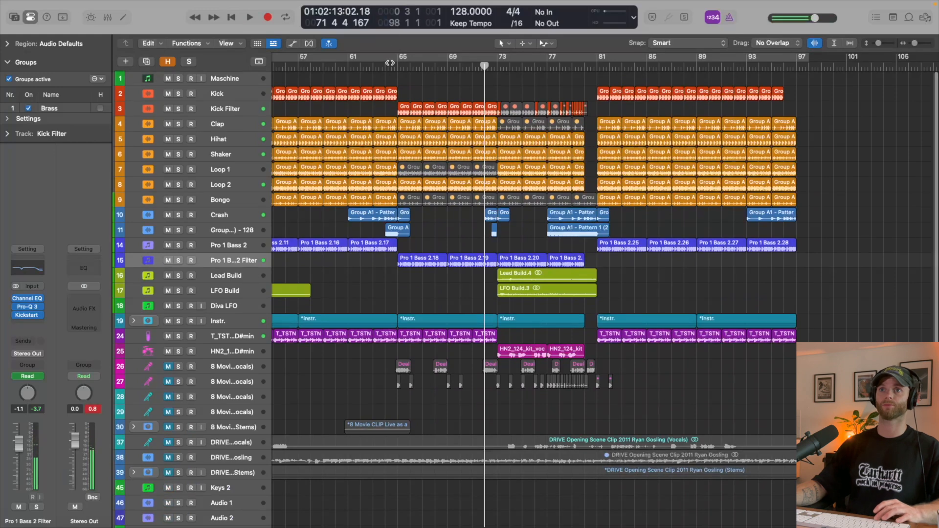
{"action": "left_click", "coordinate": [390, 63]}
{"action": "key", "text": "space"}
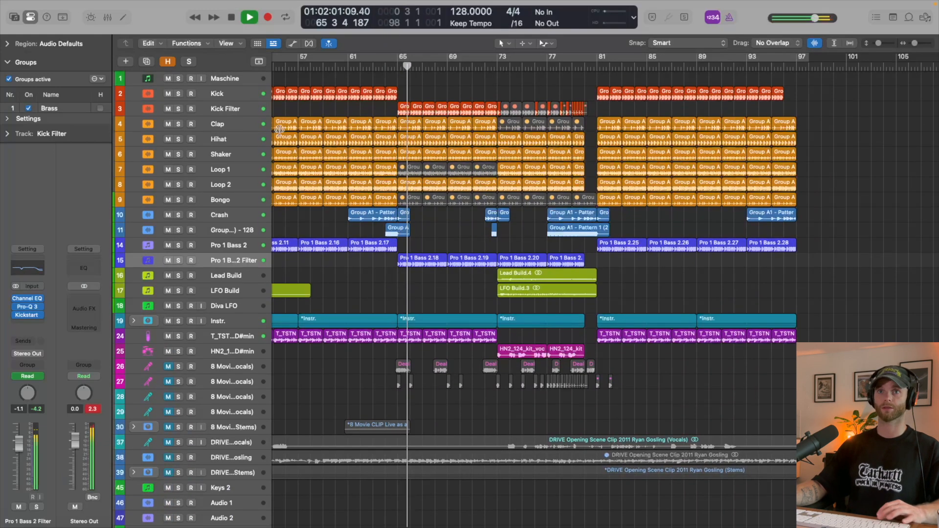
- Lower the Kick Filter's low-cut frequency to about 82.5 Hz while listening, and close its Pro-Q 3
{"action": "left_click", "coordinate": [232, 109]}
{"action": "left_click", "coordinate": [27, 317]}
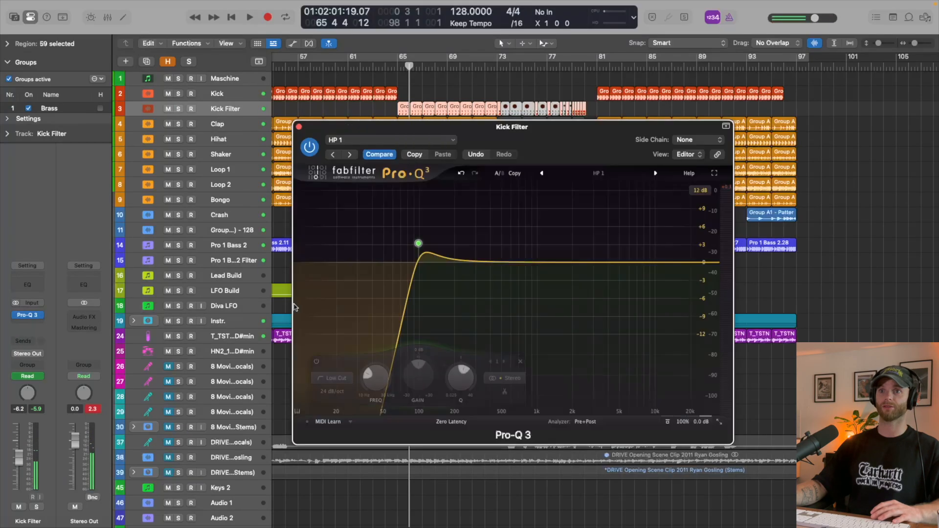
{"action": "key", "text": "space"}
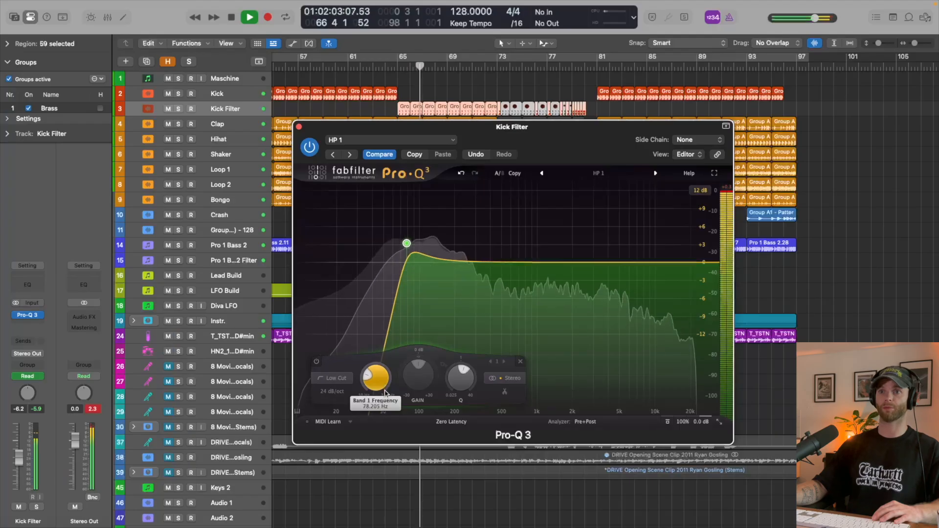
{"action": "scroll", "coordinate": [387, 393], "scroll_direction": "up", "scroll_amount": 2}
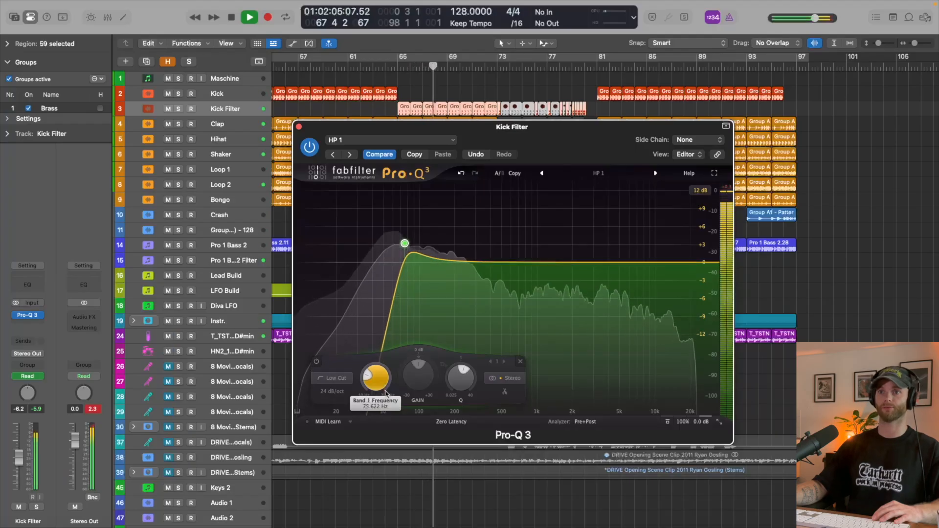
{"action": "scroll", "coordinate": [388, 390], "scroll_direction": "up", "scroll_amount": 2}
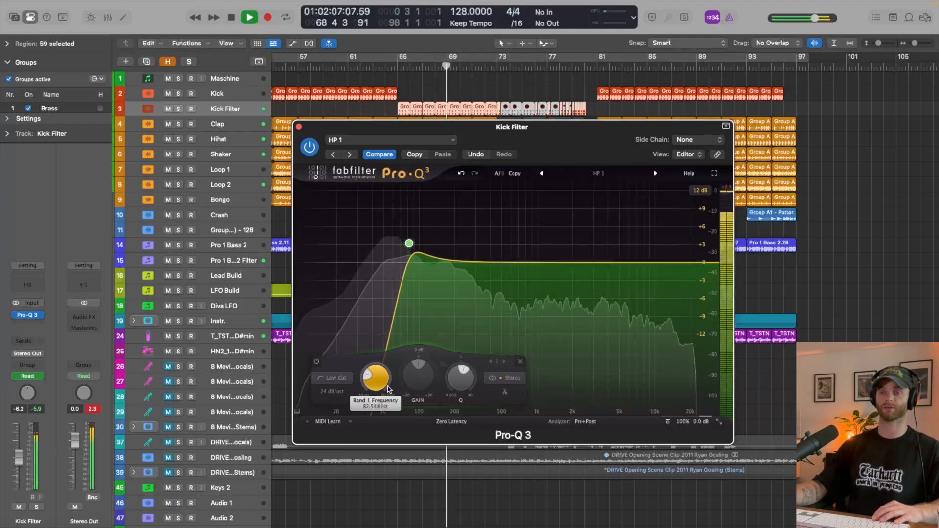
{"action": "left_click", "coordinate": [300, 128]}
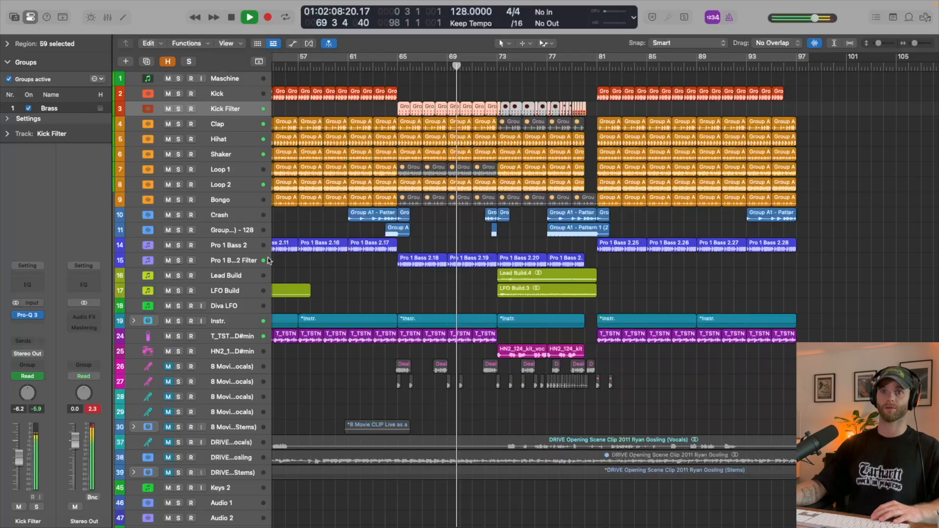
{"action": "key", "text": "space"}
- Set the low-cut frequency on Pro 1 Bass 2 Filter to just under 100 Hz during playback, and hide the inspector
{"action": "left_click", "coordinate": [230, 260]}
{"action": "left_click", "coordinate": [28, 308]}
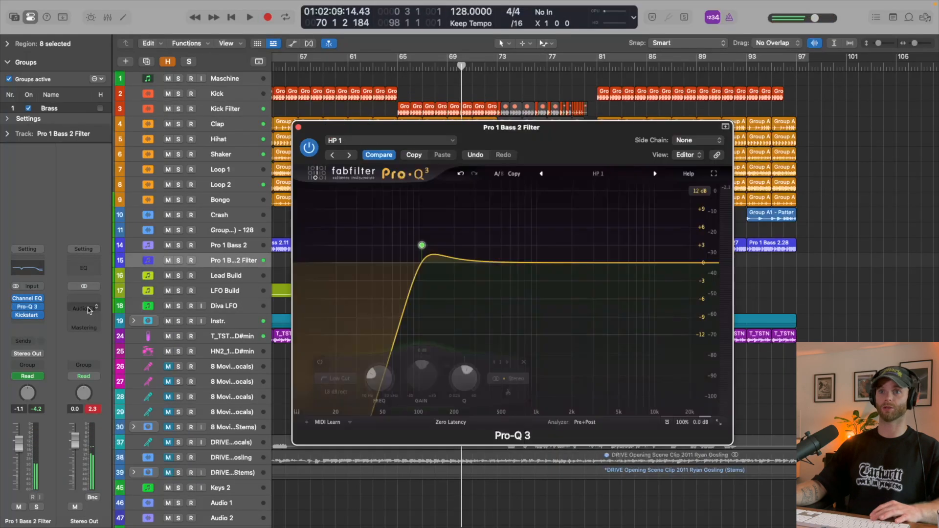
{"action": "key", "text": "space"}
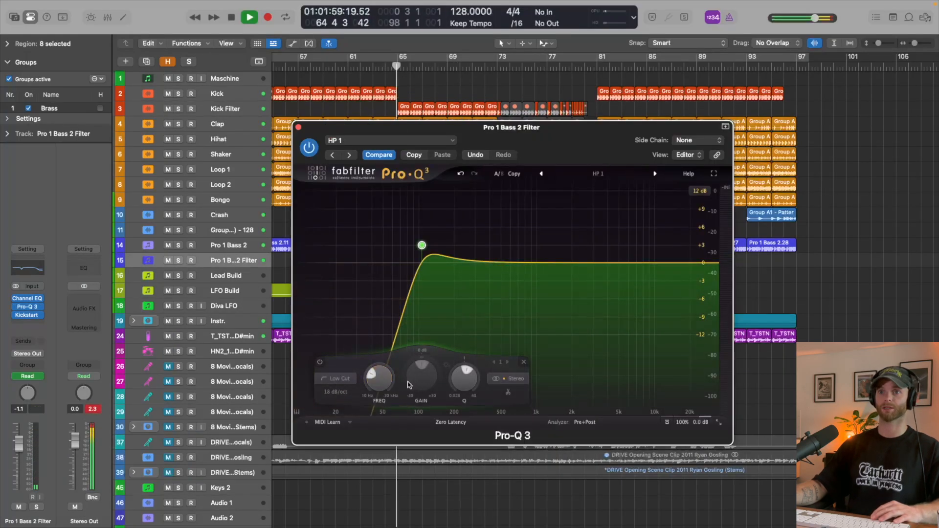
{"action": "left_click_drag", "start_coordinate": [390, 382], "coordinate": [390, 389]}
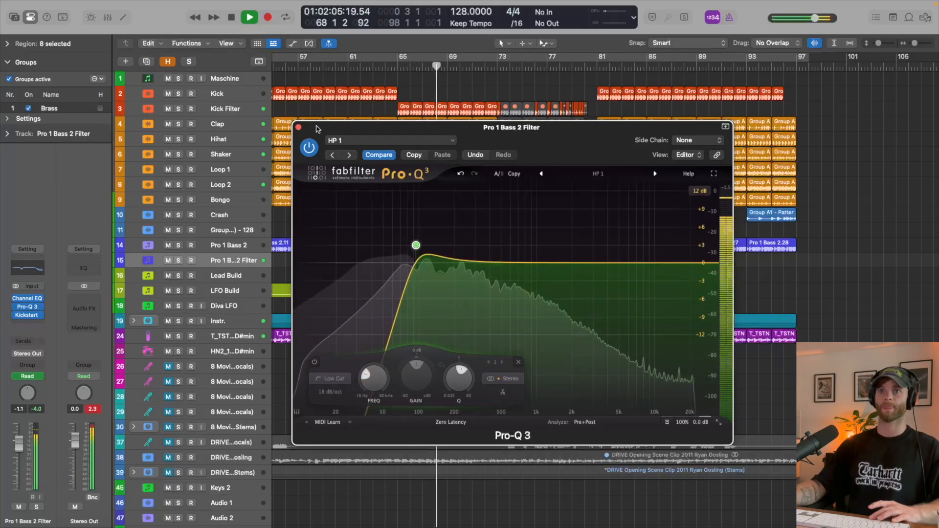
{"action": "key", "text": "space"}
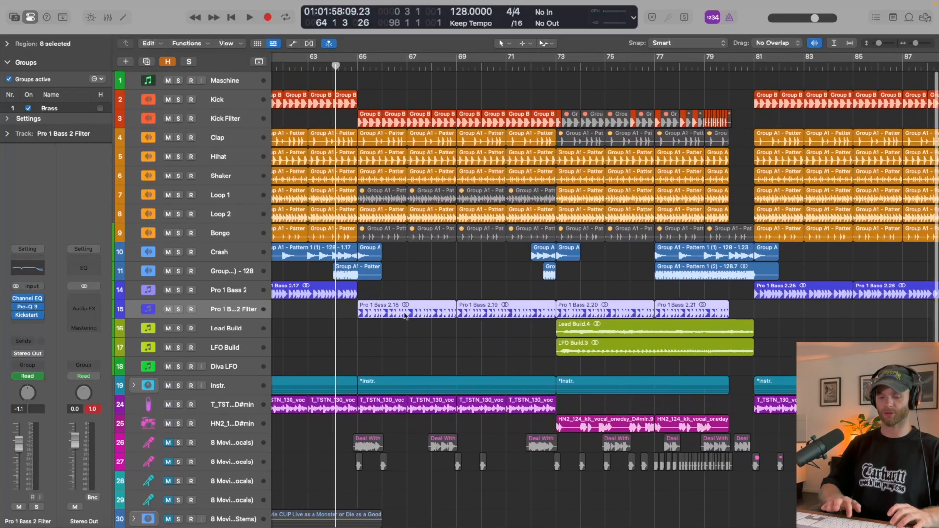
{"action": "key", "text": "i"}
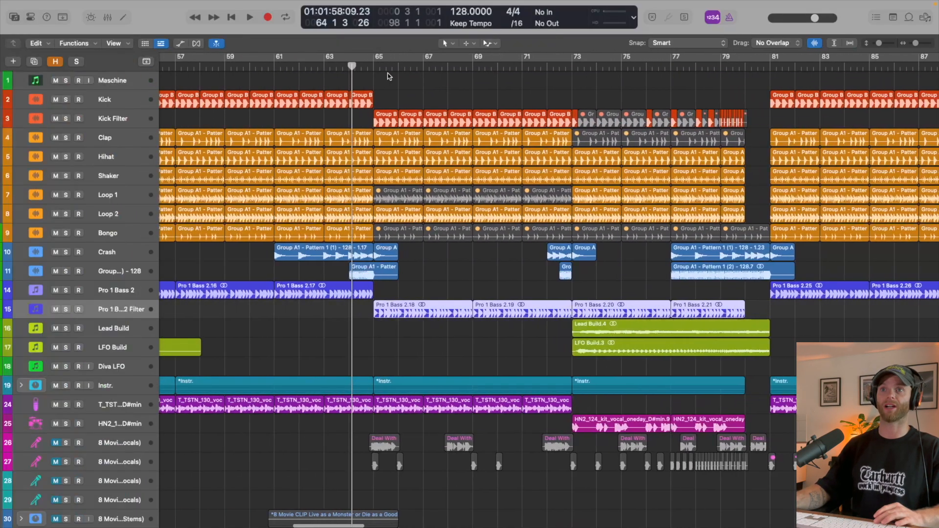
- Play the arrangement from bar 64 through bar 68 to hear the filtered kick and bass section
{"action": "key", "text": "space"}
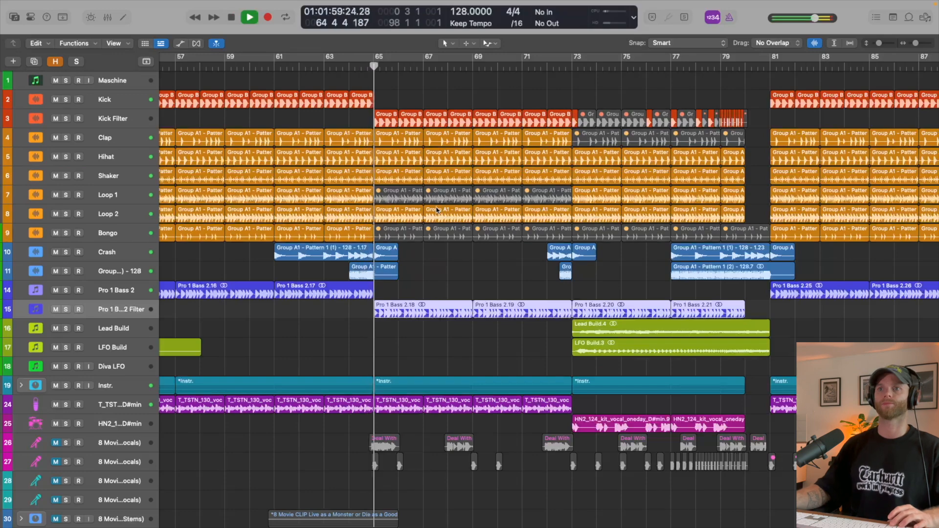
{"action": "scroll", "coordinate": [495, 272], "scroll_direction": "right", "scroll_amount": 2}
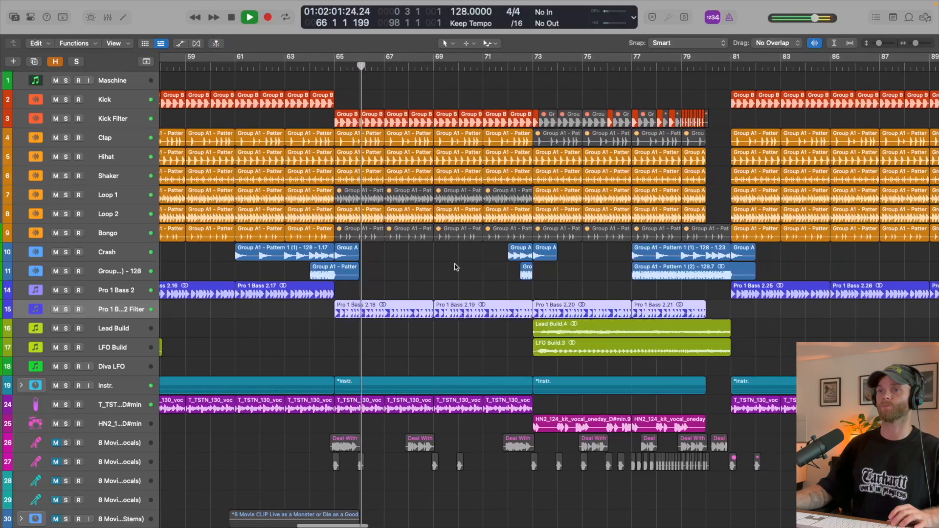
{"action": "scroll", "coordinate": [511, 197], "scroll_direction": "down", "scroll_amount": 1}
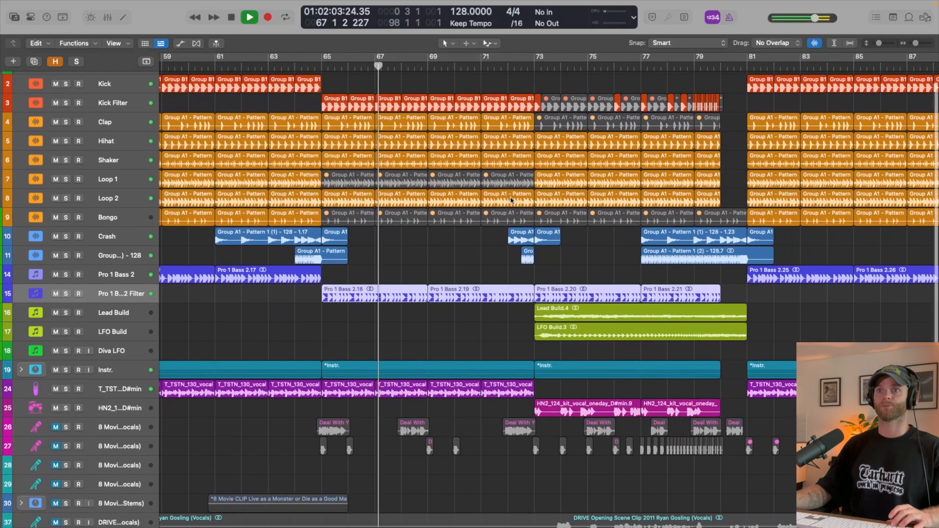
{"action": "scroll", "coordinate": [500, 199], "scroll_direction": "up", "scroll_amount": 1}
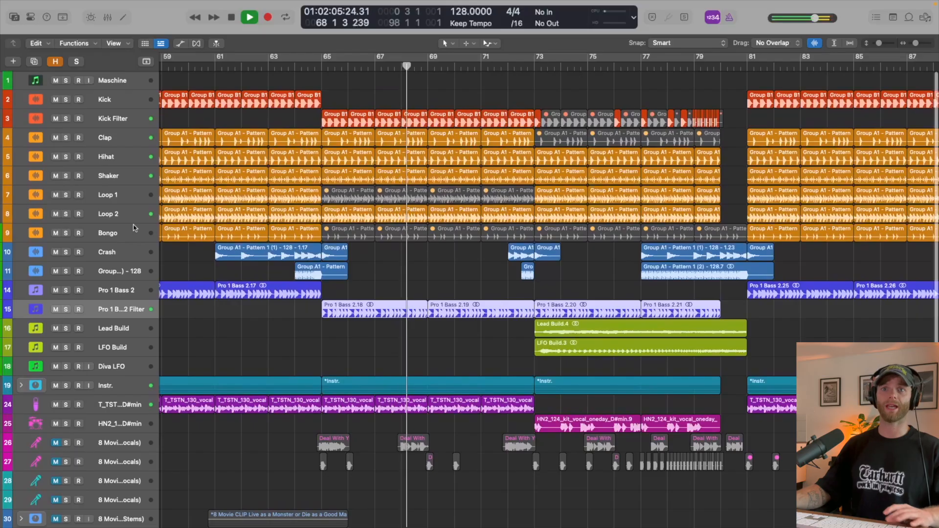
{"action": "key", "text": "space"}
- Unmute the four Bongo regions between bars 65 and 73
{"action": "left_click", "coordinate": [136, 198]}
{"action": "left_click", "coordinate": [133, 228], "text": "super"}
{"action": "left_click", "coordinate": [428, 275]}
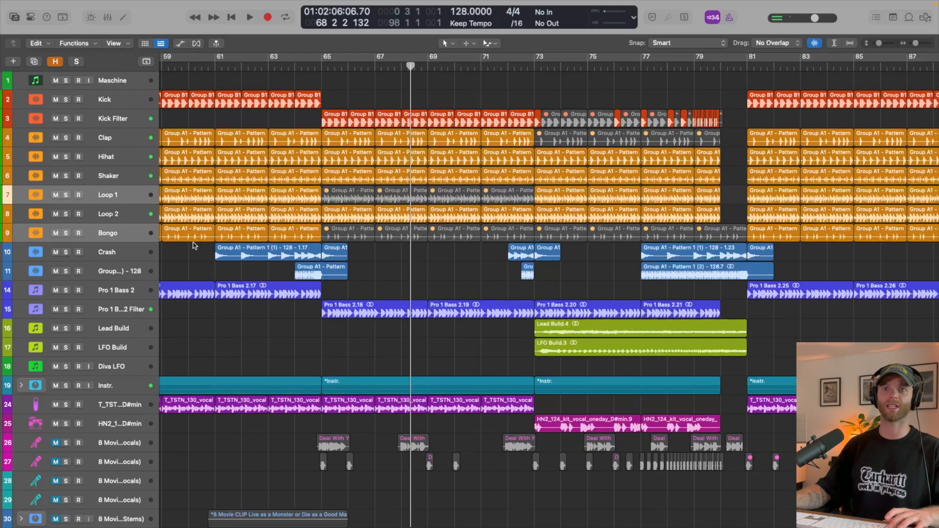
{"action": "left_click", "coordinate": [147, 235]}
{"action": "left_click", "coordinate": [429, 260]}
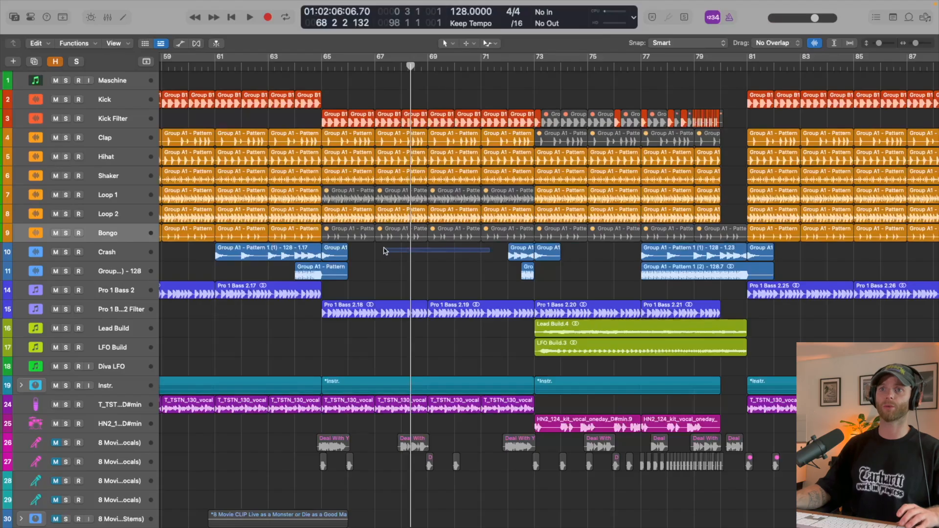
{"action": "left_click_drag", "start_coordinate": [384, 250], "coordinate": [361, 240]}
{"action": "key", "text": "ctrl+m"}
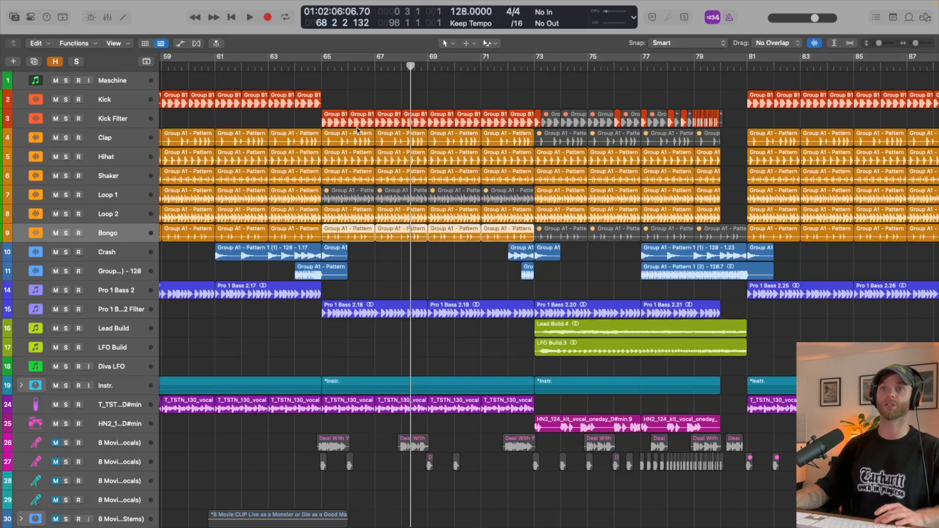
- Play from bar 65 and briefly solo the Hihat and Shaker tracks to compare their sounds
{"action": "left_click", "coordinate": [323, 67]}
{"action": "key", "text": "space"}
{"action": "scroll", "coordinate": [397, 174], "scroll_direction": "up", "scroll_amount": 3}
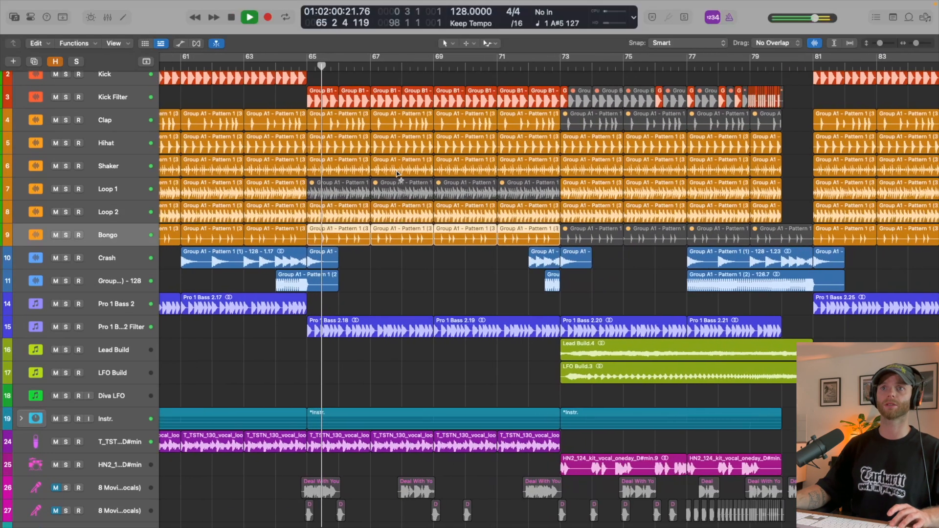
{"action": "left_click", "coordinate": [66, 145]}
{"action": "left_click", "coordinate": [65, 145]}
{"action": "left_click", "coordinate": [66, 168]}
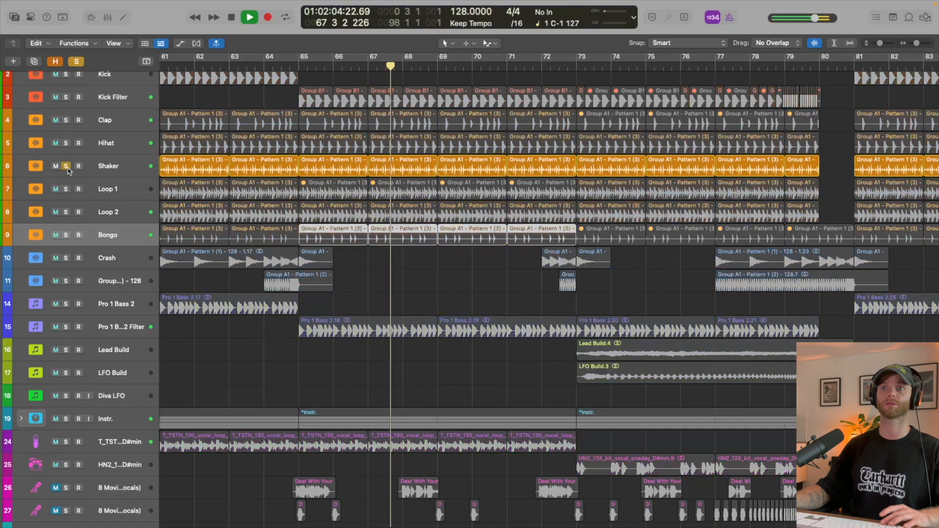
{"action": "left_click", "coordinate": [67, 168]}
{"action": "key", "text": "space"}
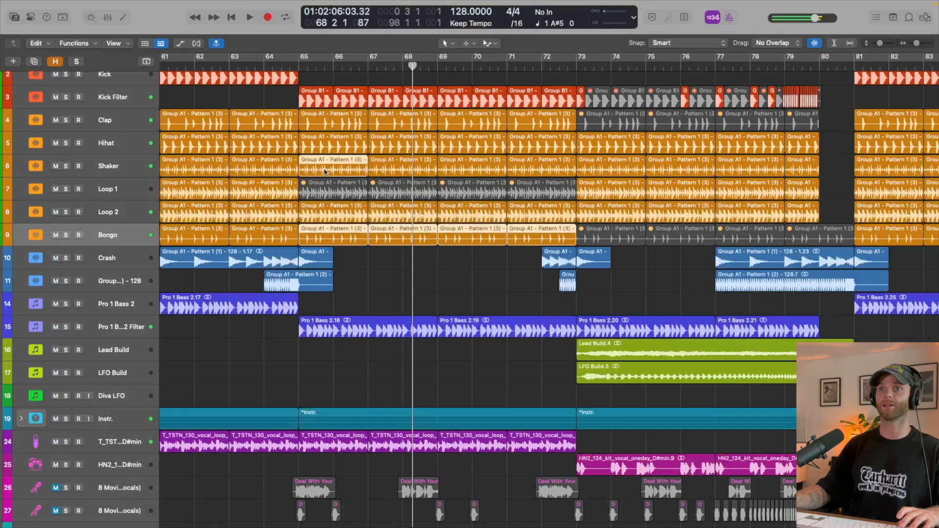
{"action": "left_click_drag", "start_coordinate": [325, 171], "coordinate": [525, 168]}
{"action": "key", "text": "Delete"}
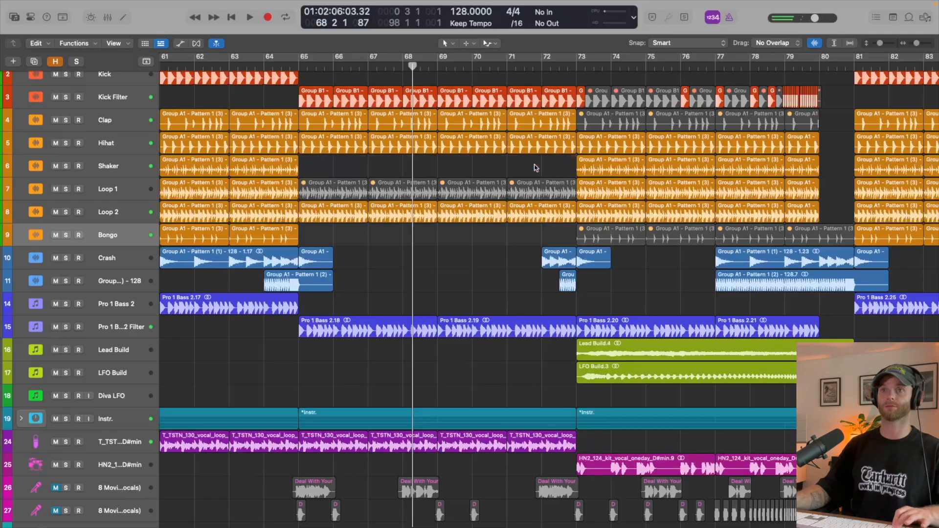
{"action": "key", "text": "super+z"}
- Delete only the four Shaker regions between bars 65 and 73, and start playback from bar 65
{"action": "left_click_drag", "start_coordinate": [344, 167], "coordinate": [486, 170]}
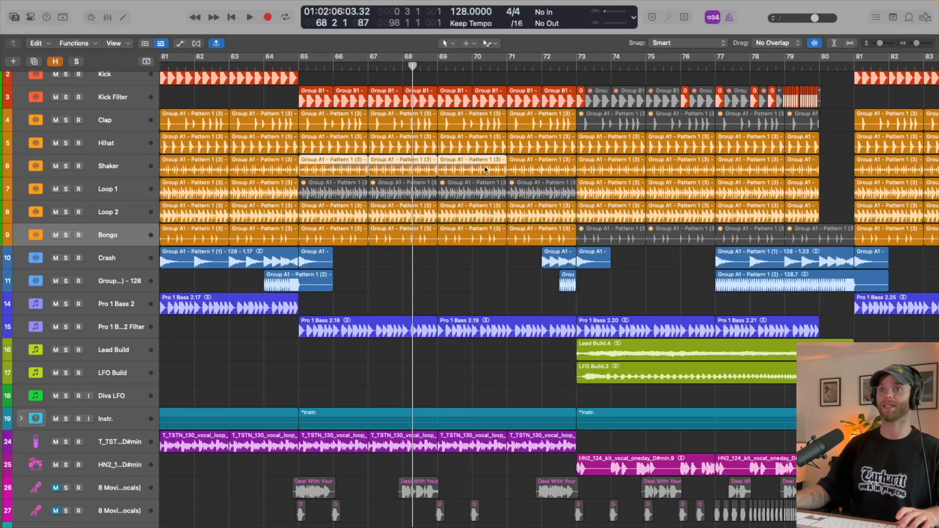
{"action": "key", "text": "Delete"}
{"action": "key", "text": "space"}
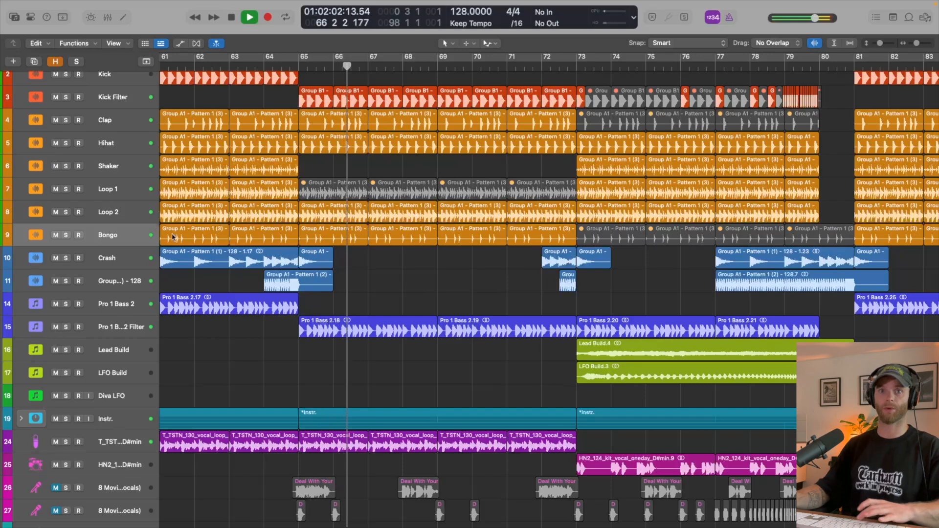
- Set the Bongo track's volume to -3.0 dB during playback, and hide the inspector
{"action": "key", "text": "i"}
{"action": "key", "text": "space"}
{"action": "key", "text": "space"}
{"action": "mouse_move", "coordinate": [16, 460]}
{"action": "left_mouse_down"}
{"action": "mouse_move", "coordinate": [18, 433]}
{"action": "mouse_move", "coordinate": [19, 446]}
{"action": "left_mouse_up"}
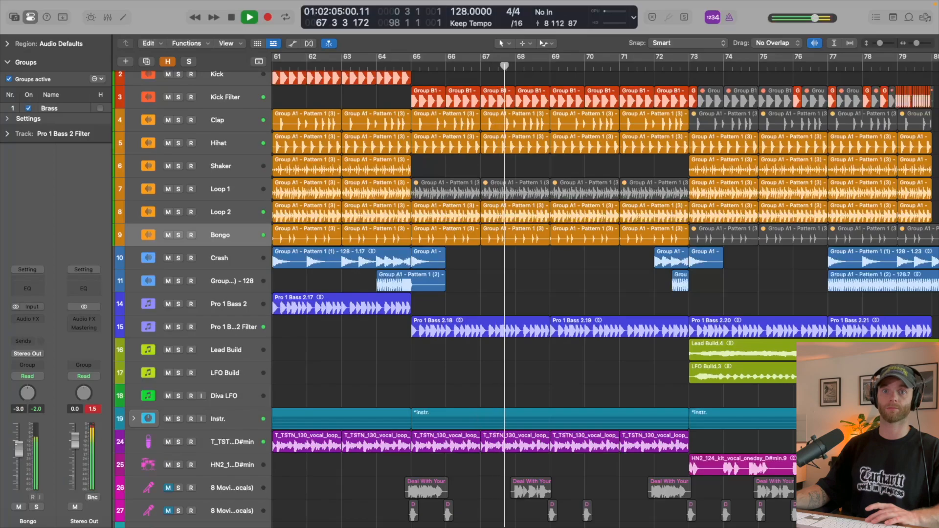
{"action": "key", "text": "i"}
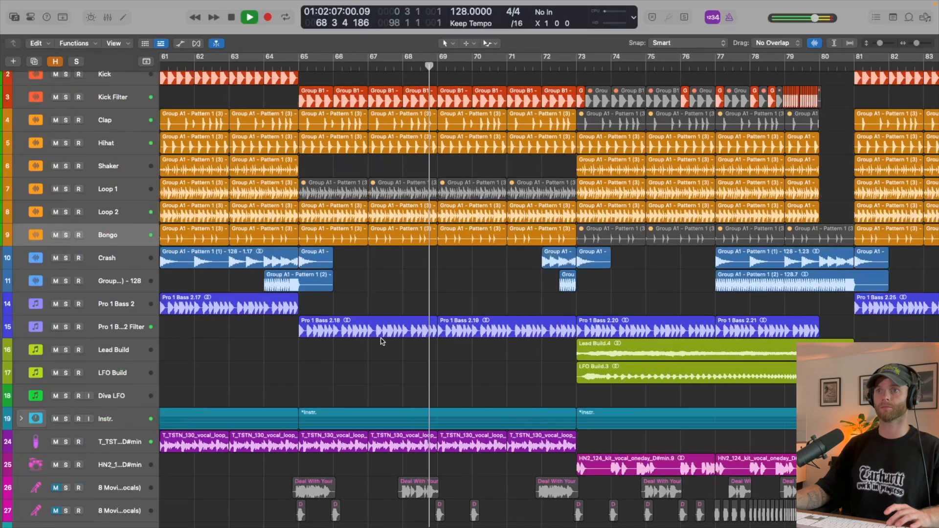
- Solo the T_TSTN_130 vocal loop from bar 65, inspect its automation, and play it with the full mix again
{"action": "scroll", "coordinate": [409, 326], "scroll_direction": "up", "scroll_amount": 2}
{"action": "scroll", "coordinate": [409, 330], "scroll_direction": "down", "scroll_amount": 6}
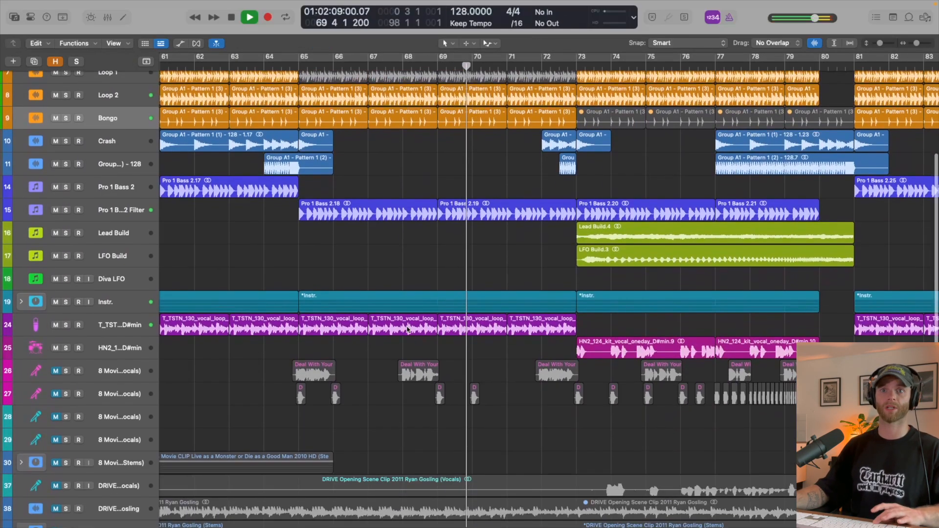
{"action": "key", "text": "space"}
{"action": "left_click", "coordinate": [132, 328]}
{"action": "key", "text": "ctrl+s"}
{"action": "key", "text": "space"}
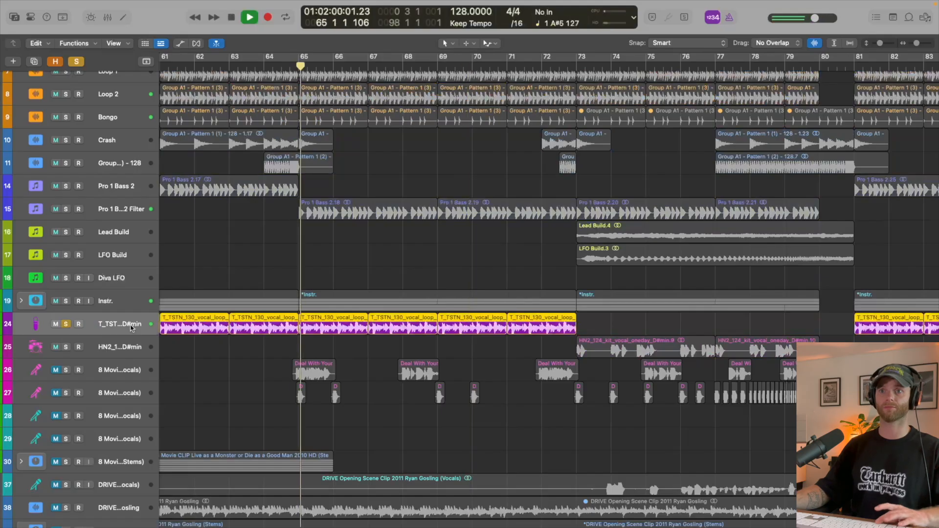
{"action": "key", "text": "a"}
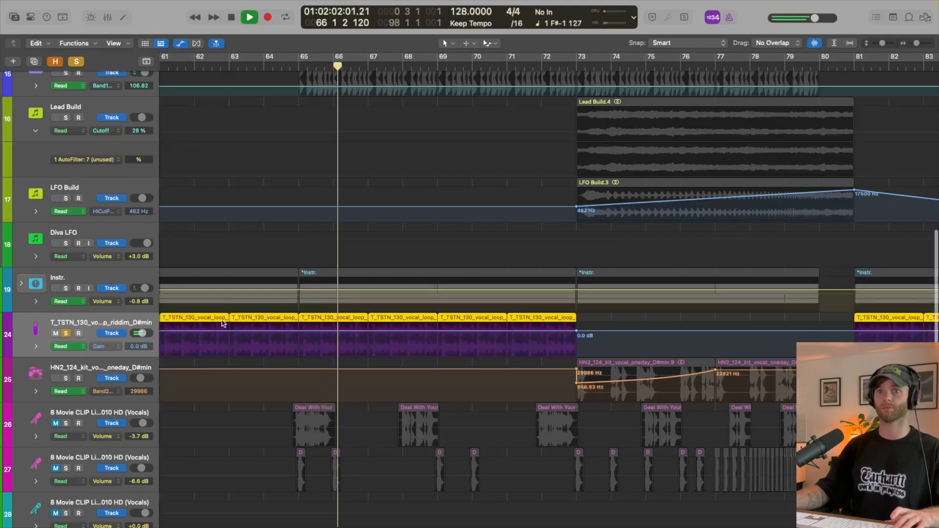
{"action": "scroll", "coordinate": [229, 325], "scroll_direction": "down", "scroll_amount": 3}
{"action": "key", "text": "a"}
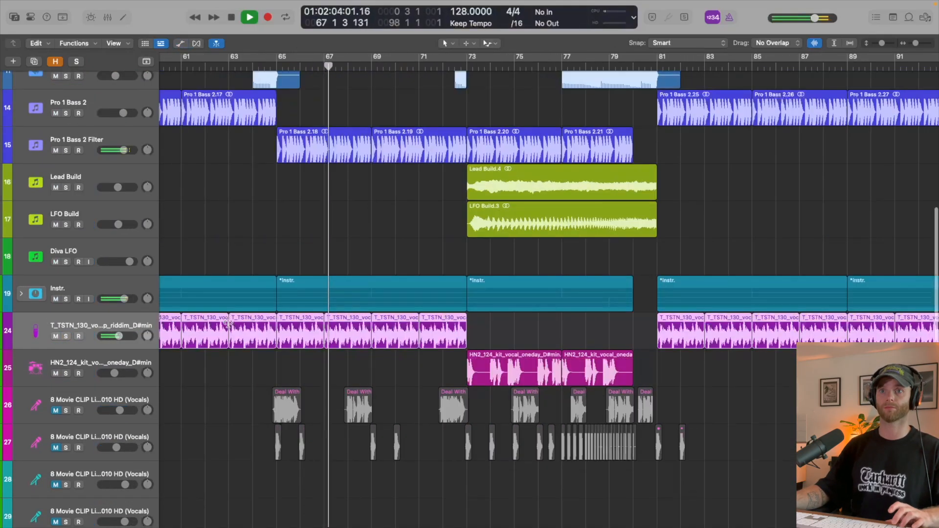
{"action": "scroll", "coordinate": [228, 325], "scroll_direction": "down", "scroll_amount": 3}
{"action": "key", "text": "space"}
- Solo the Instr. stack from bar 65 and expand it to examine its piano, keys and brass tracks
{"action": "left_click", "coordinate": [66, 304]}
{"action": "key", "text": "space"}
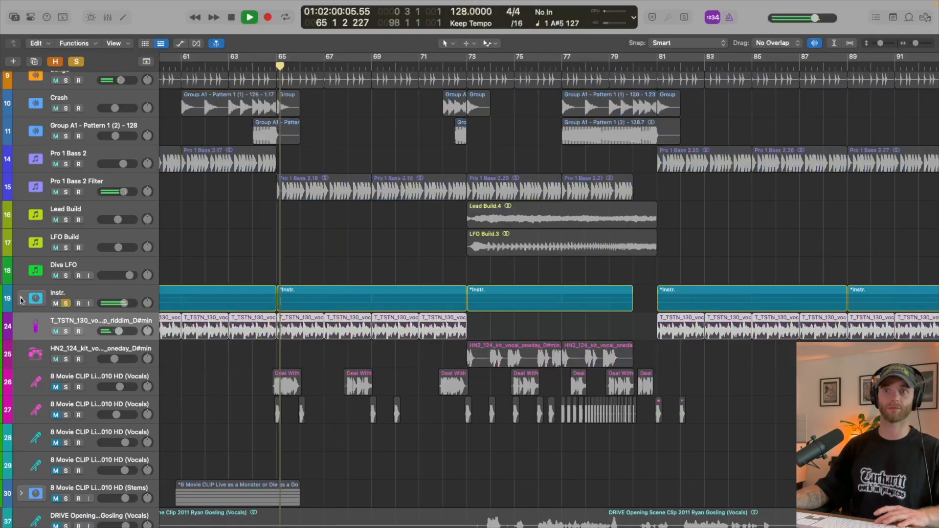
{"action": "left_click", "coordinate": [21, 299]}
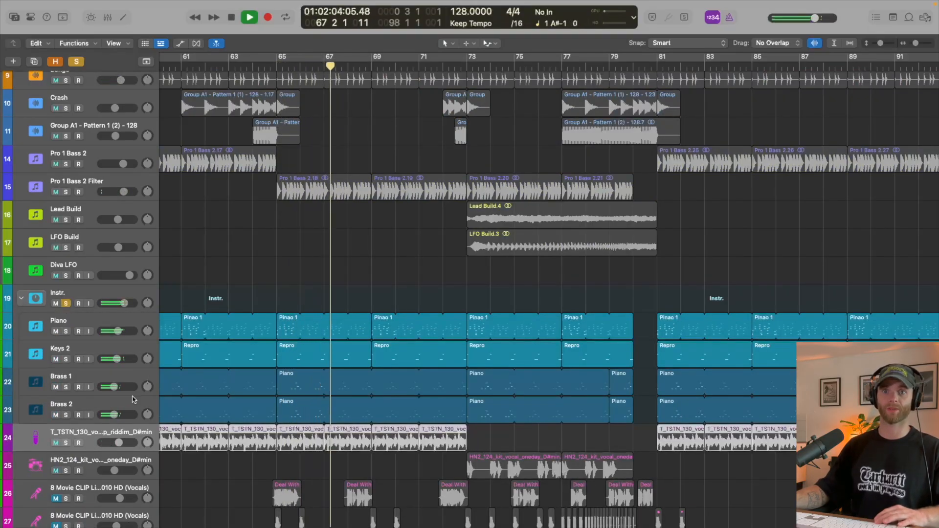
{"action": "key", "text": "space"}
- Select Brass 1 and Brass 2 and examine their channel strips in the mixer
{"action": "left_click", "coordinate": [117, 404]}
{"action": "left_click", "coordinate": [106, 376], "text": "shift"}
{"action": "key", "text": "x"}
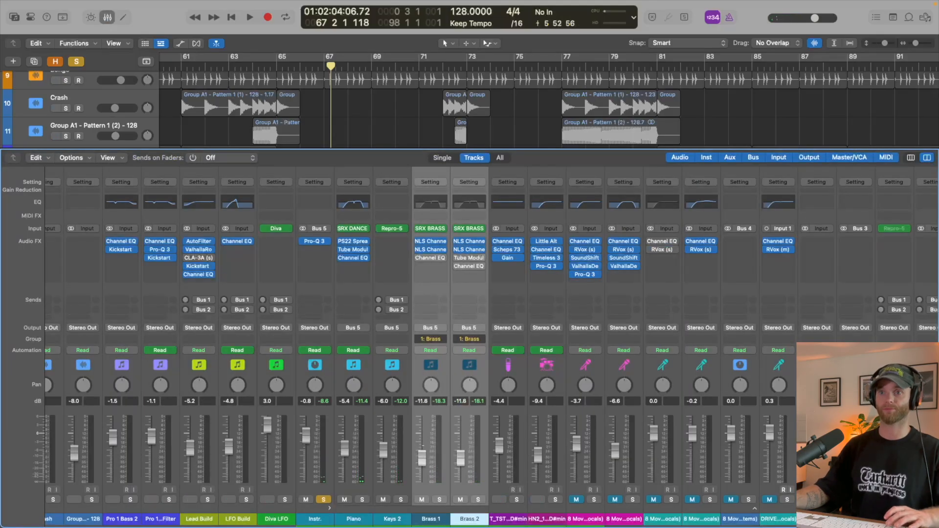
{"action": "key", "text": "x"}
- Play the full arrangement from bar 65 and look over all tracks through the build up to bar 81
{"action": "key", "text": "space"}
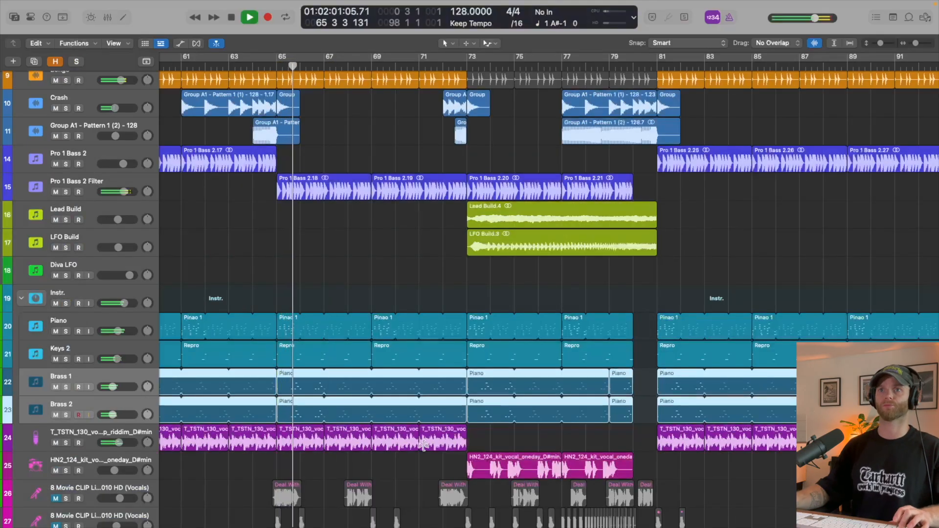
{"action": "key", "text": "super+Up"}
{"action": "key", "text": "super+Up"}
{"action": "key", "text": "super+Up"}
{"action": "key", "text": "super+Up"}
{"action": "key", "text": "super+Up"}
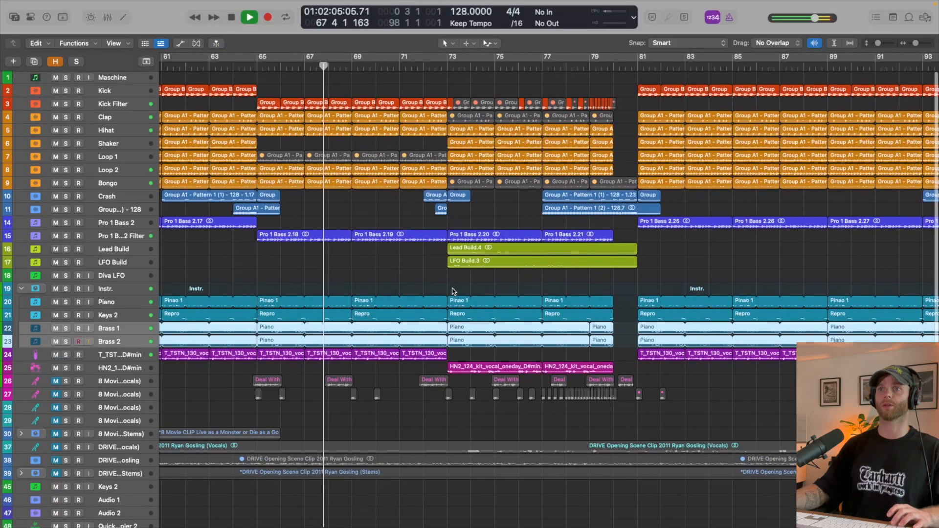
{"action": "scroll", "coordinate": [458, 288], "scroll_direction": "right", "scroll_amount": 2}
{"action": "scroll", "coordinate": [458, 288], "scroll_direction": "up", "scroll_amount": 2}
{"action": "scroll", "coordinate": [458, 288], "scroll_direction": "up", "scroll_amount": 3}
{"action": "scroll", "coordinate": [459, 289], "scroll_direction": "up", "scroll_amount": 3}
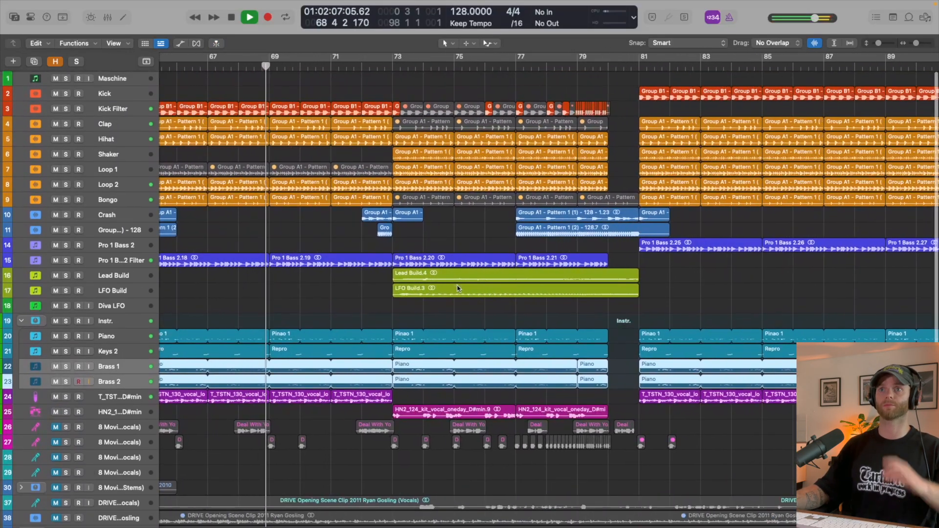
{"action": "scroll", "coordinate": [456, 285], "scroll_direction": "left", "scroll_amount": 2}
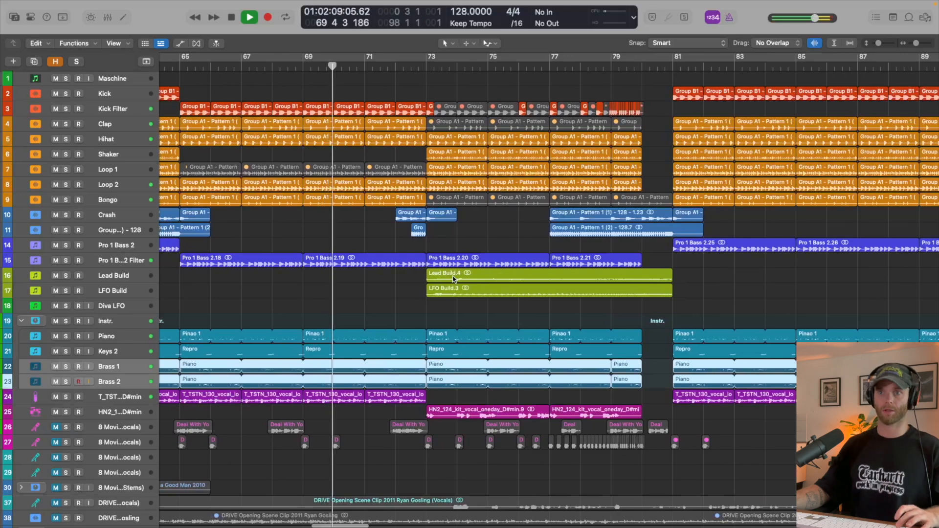
{"action": "scroll", "coordinate": [454, 279], "scroll_direction": "up", "scroll_amount": 5}
- Stop playback and mute the Lead Build and LFO Build tracks together
{"action": "key", "text": "space"}
{"action": "left_click", "coordinate": [129, 301]}
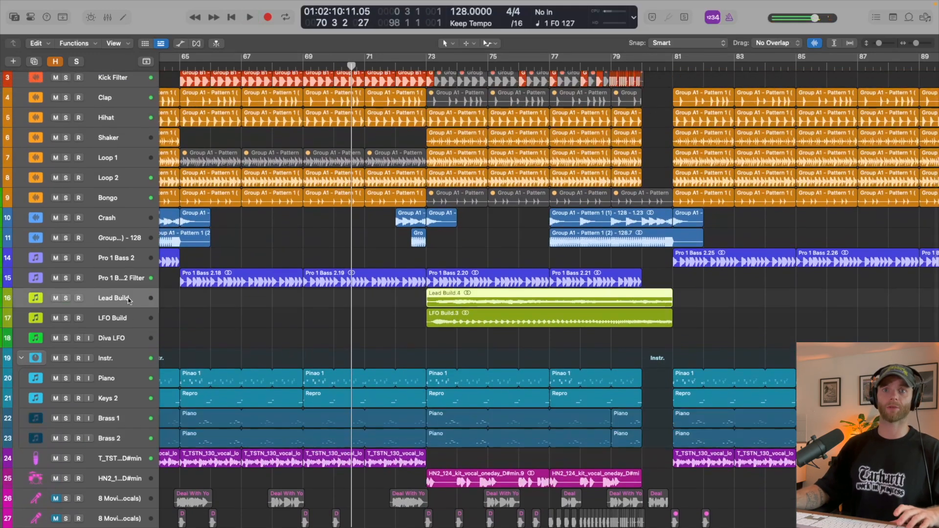
{"action": "left_click", "coordinate": [116, 315], "text": "shift"}
{"action": "left_click", "coordinate": [56, 320]}
{"action": "scroll", "coordinate": [410, 272], "scroll_direction": "up", "scroll_amount": 2}
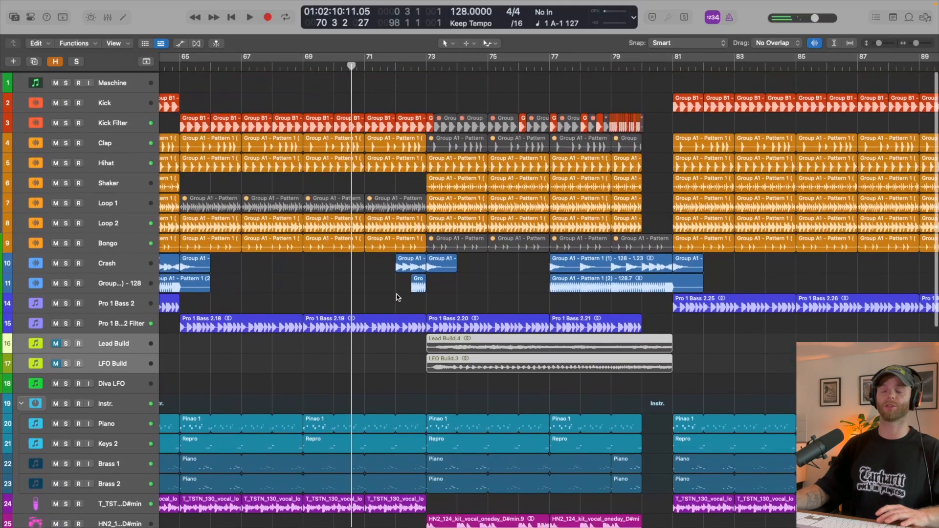
- Play from bar 72 into the build at bar 73 without the two build synths, stopping around bar 75
{"action": "left_click", "coordinate": [397, 68]}
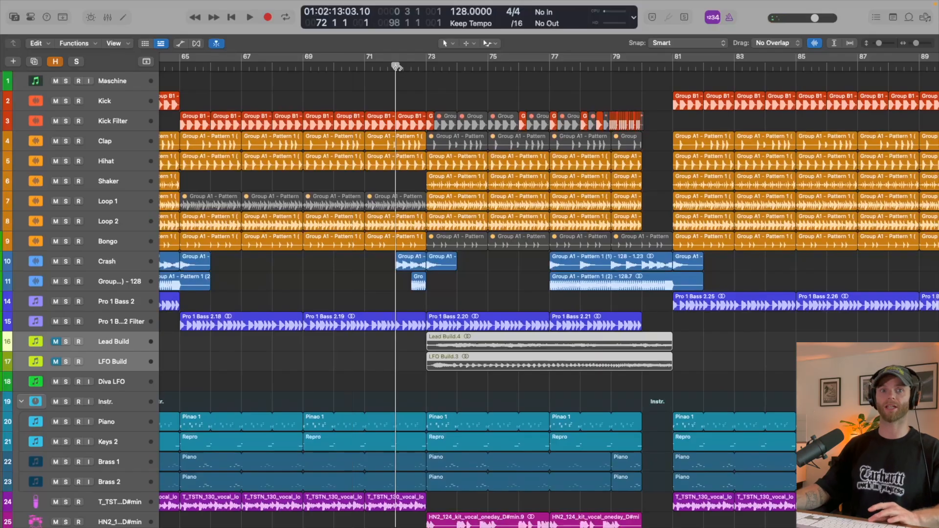
{"action": "key", "text": "space"}
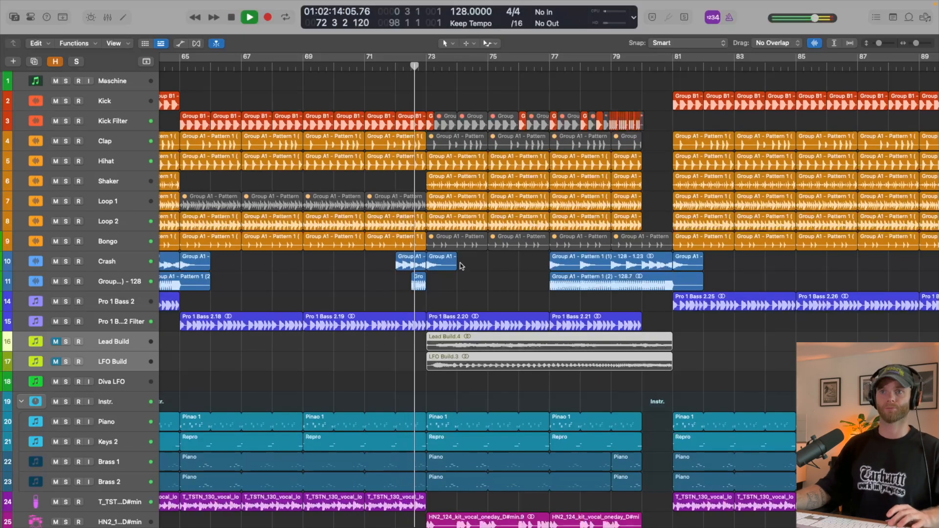
{"action": "scroll", "coordinate": [470, 266], "scroll_direction": "right", "scroll_amount": 2}
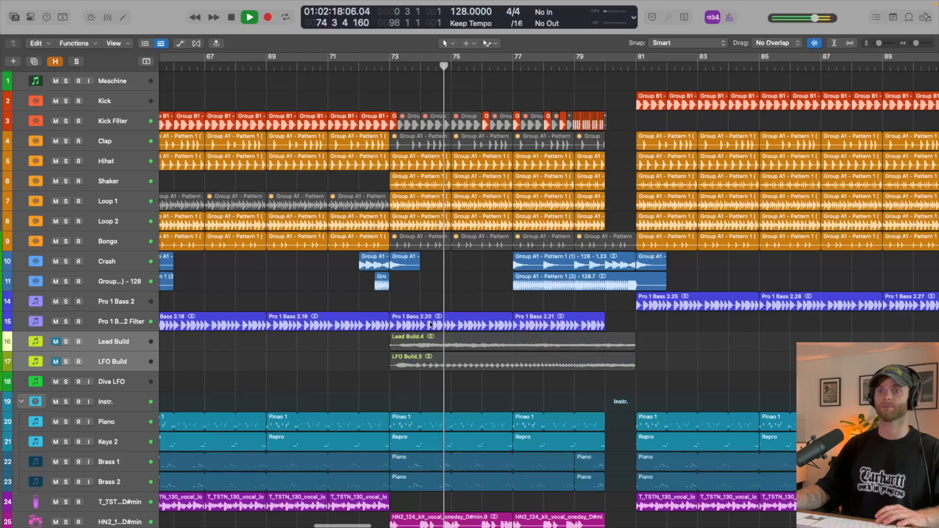
{"action": "scroll", "coordinate": [418, 382], "scroll_direction": "down", "scroll_amount": 5}
{"action": "scroll", "coordinate": [419, 382], "scroll_direction": "up", "scroll_amount": 5}
{"action": "key", "text": "space"}
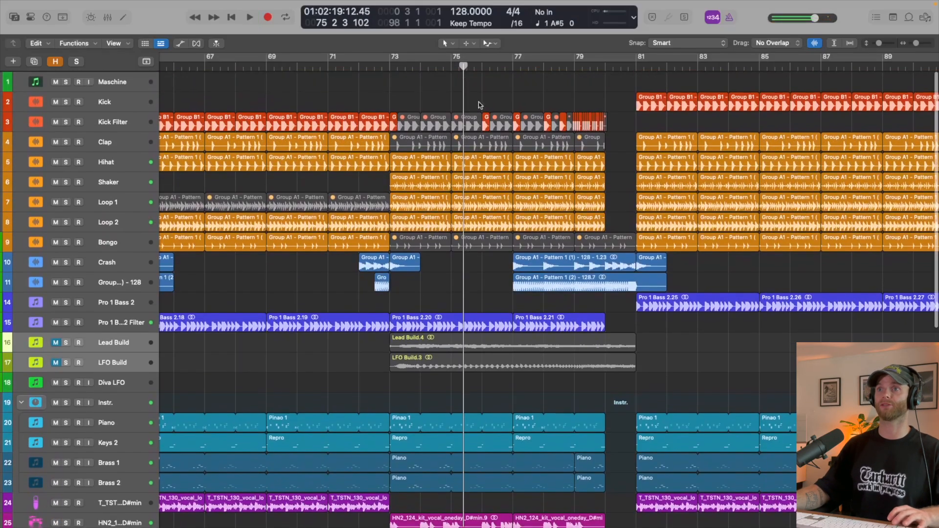
- Move the kick regions between bars 73 and 80 onto a duplicated Kick Filter track, and mute that track
{"action": "scroll", "coordinate": [476, 231], "scroll_direction": "up", "scroll_amount": 3}
{"action": "scroll", "coordinate": [475, 231], "scroll_direction": "up", "scroll_amount": 3}
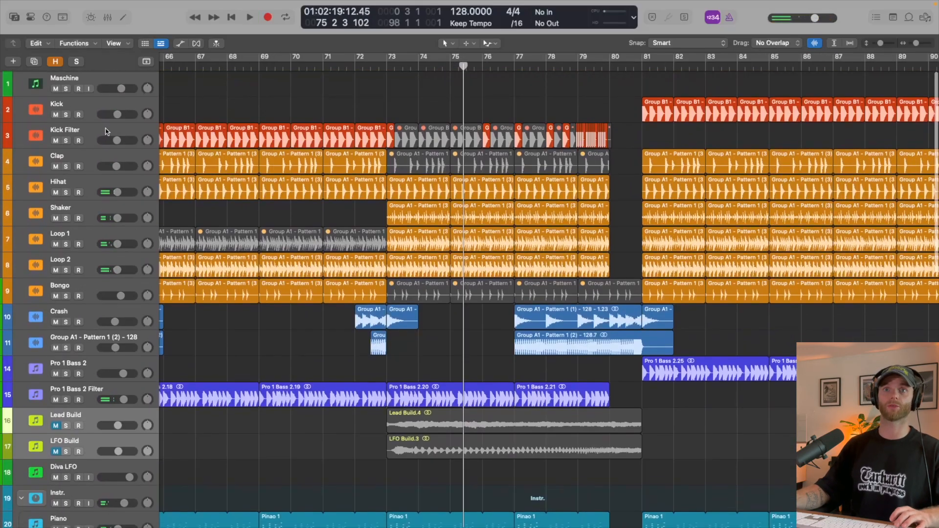
{"action": "left_click", "coordinate": [107, 131]}
{"action": "left_click", "coordinate": [33, 61]}
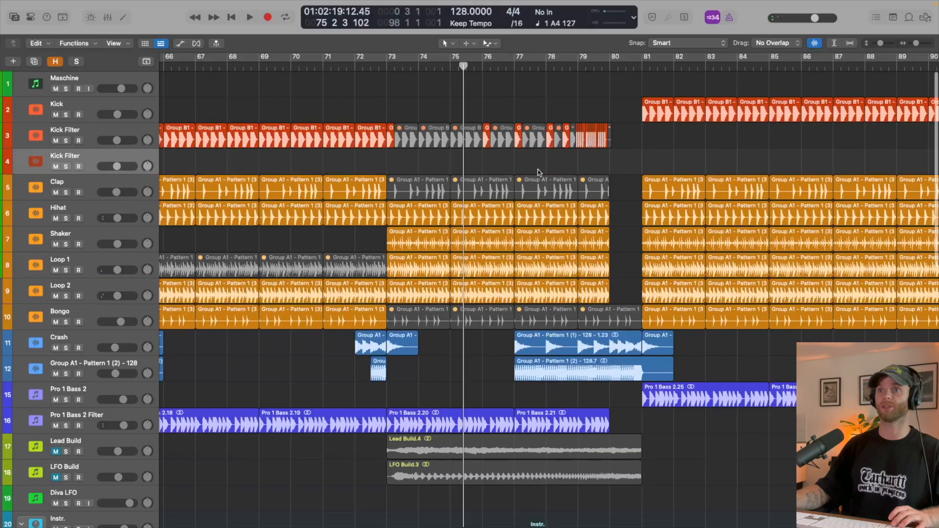
{"action": "left_click_drag", "start_coordinate": [632, 142], "coordinate": [390, 162]}
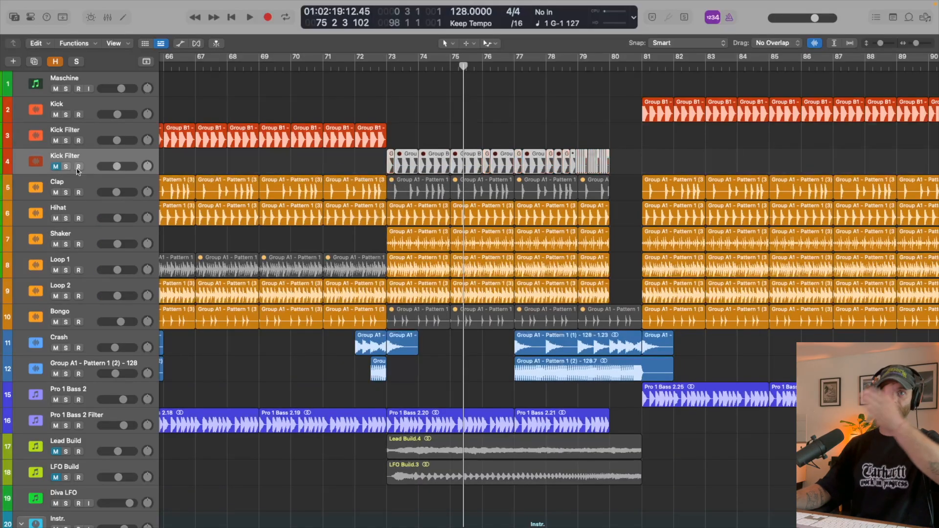
- Fill bars 73 to 81 on the unmuted Kick Filter track with the regular kick regions and play from around bar 73
{"action": "scroll", "coordinate": [476, 129], "scroll_direction": "down", "scroll_amount": 3}
{"action": "left_click_drag", "start_coordinate": [488, 129], "coordinate": [422, 136]}
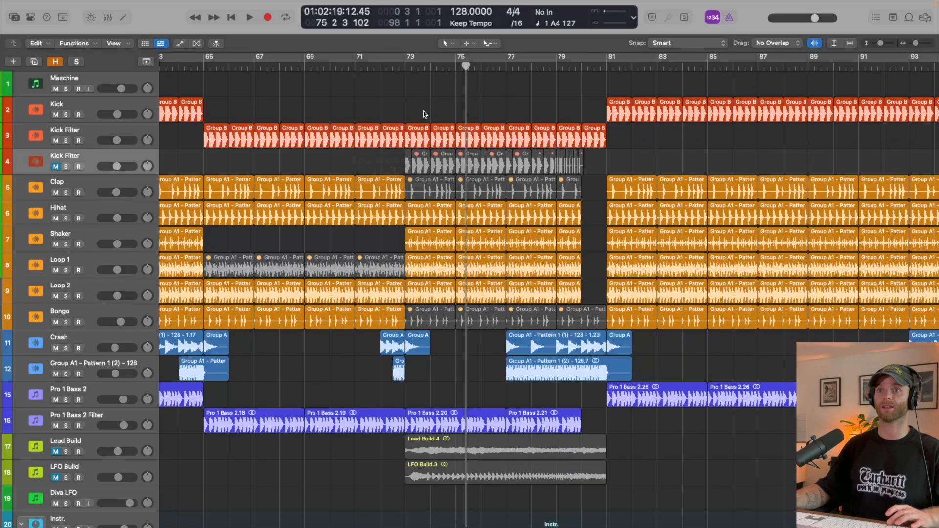
{"action": "left_click", "coordinate": [398, 68]}
{"action": "key", "text": "space"}
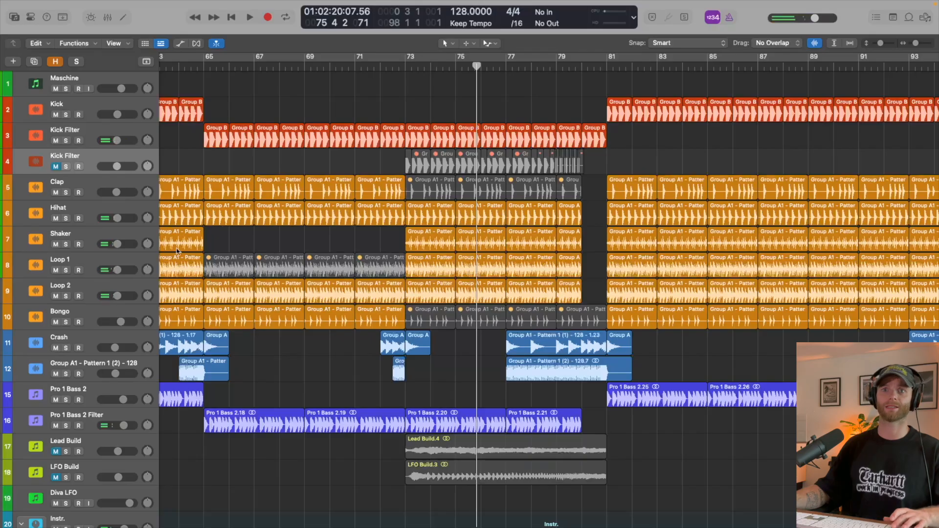
- Solo the Loop 1 track, listen to it from bar 73, and unsolo it
{"action": "left_click", "coordinate": [81, 261]}
{"action": "key", "text": "z"}
{"action": "key", "text": "z"}
{"action": "key", "text": "s"}
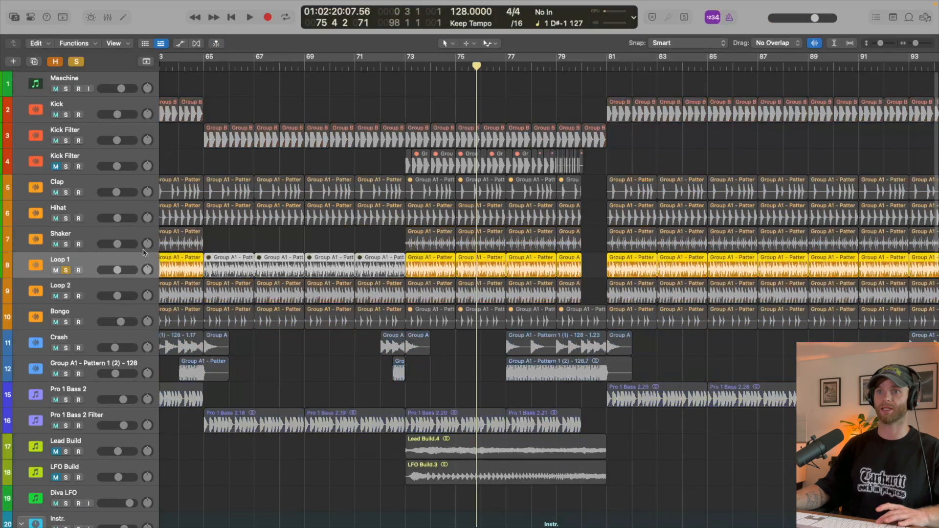
{"action": "key", "text": "space"}
{"action": "key", "text": "space"}
{"action": "key", "text": "space"}
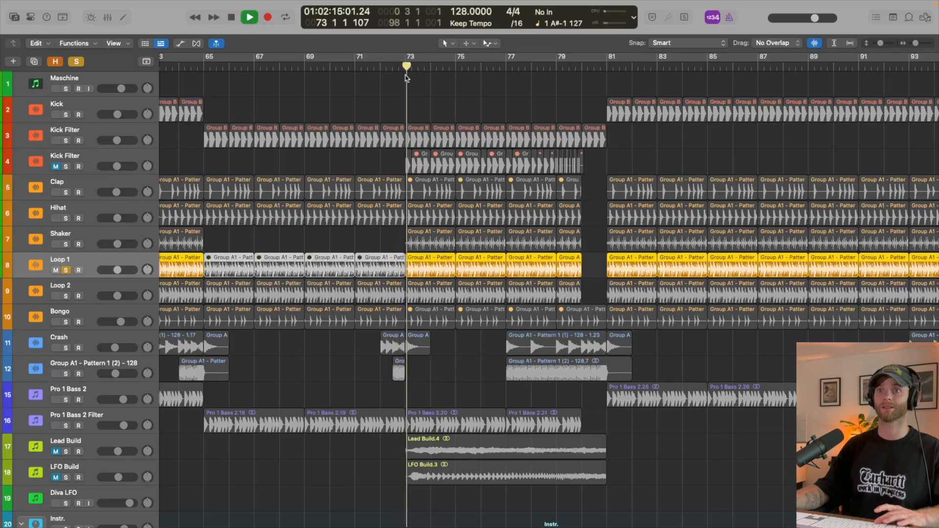
{"action": "key", "text": "space"}
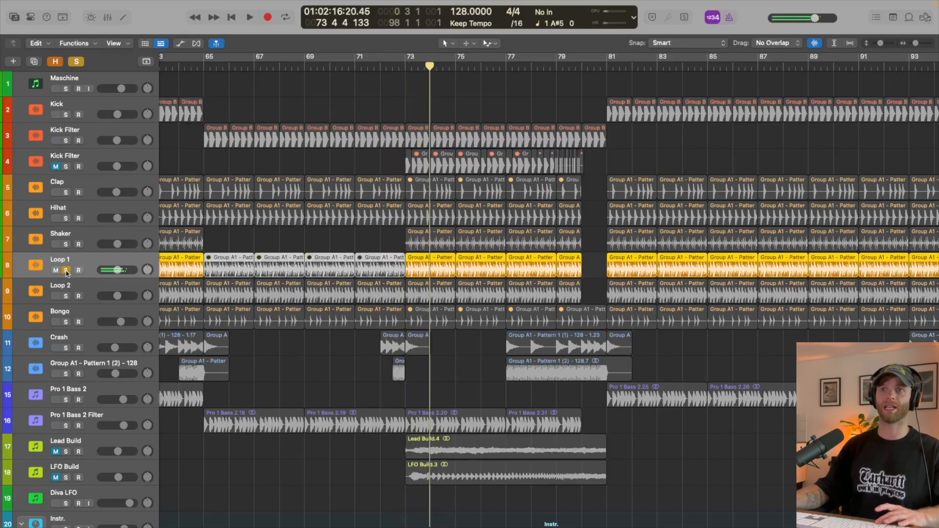
{"action": "key", "text": "s"}
- Unmute the Clap regions between bars 73 and 80, and play the build from just before bar 73
{"action": "left_click_drag", "start_coordinate": [589, 190], "coordinate": [443, 190]}
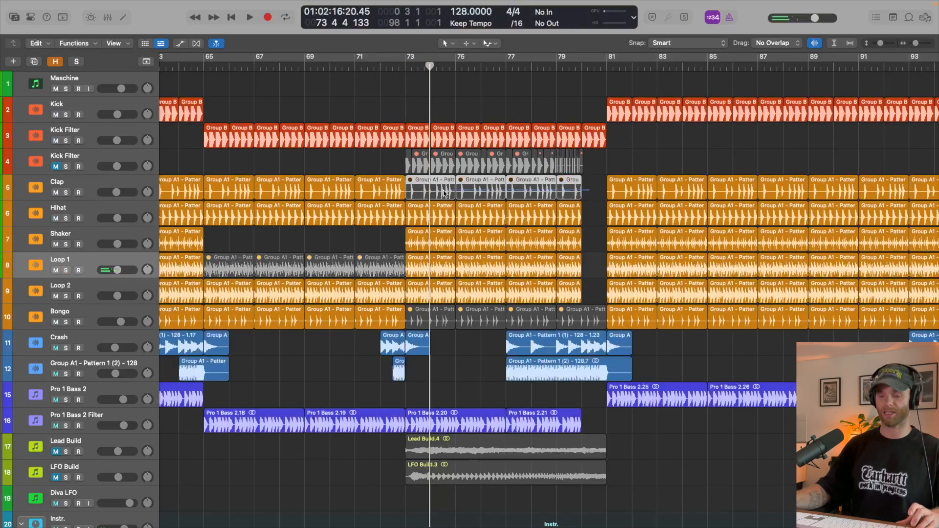
{"action": "key", "text": "ctrl+m"}
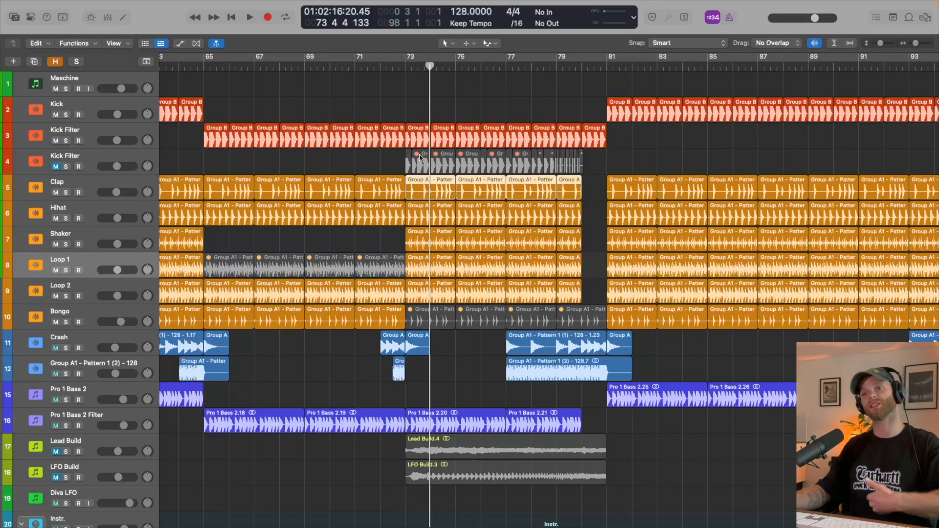
{"action": "left_click", "coordinate": [400, 69]}
{"action": "key", "text": "space"}
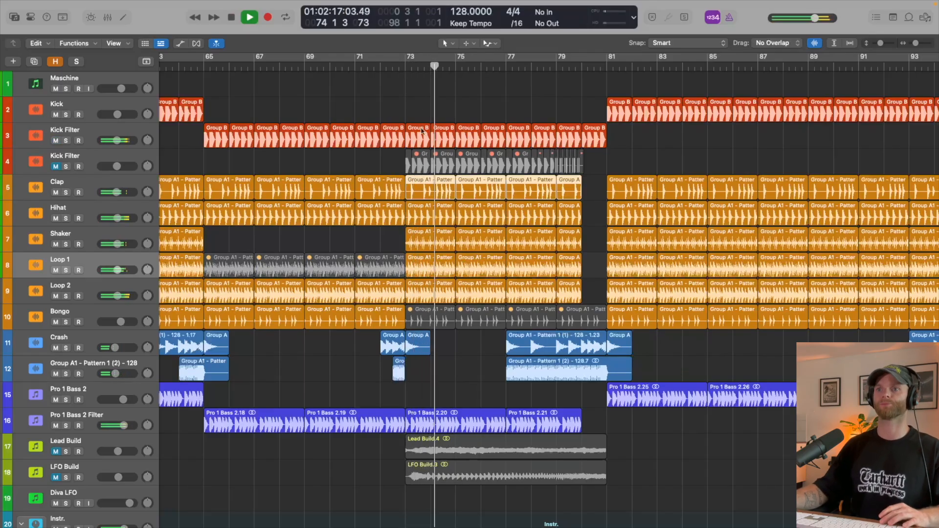
{"action": "scroll", "coordinate": [244, 303], "scroll_direction": "down", "scroll_amount": 3}
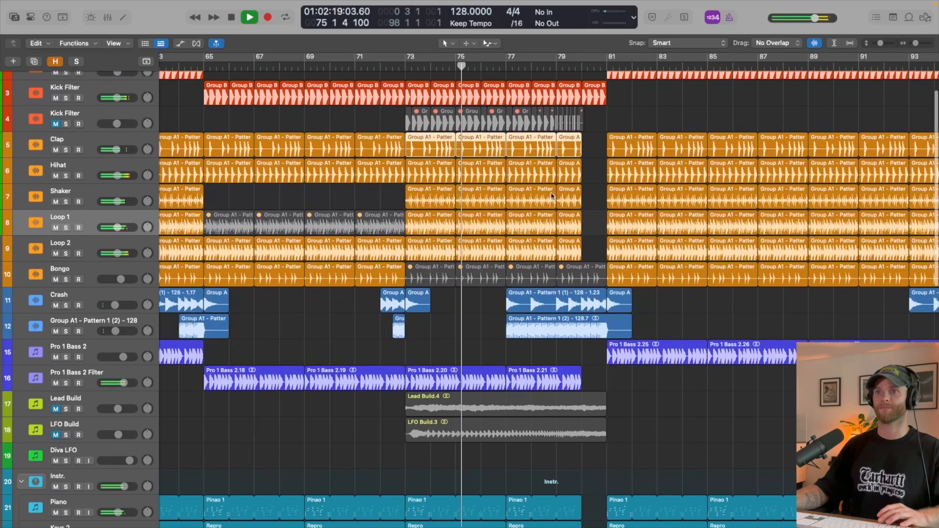
{"action": "key", "text": "space"}
- Solo the Group A1 - Pattern 1 (2) - 128 track, listen to its roll from bar 77, and unsolo it
{"action": "left_click", "coordinate": [79, 323]}
{"action": "key", "text": "s"}
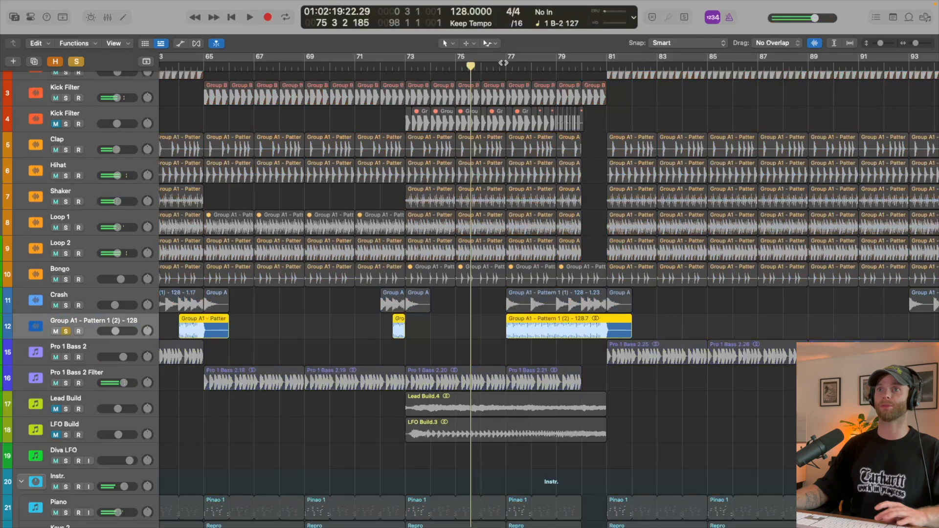
{"action": "left_click", "coordinate": [506, 70]}
{"action": "key", "text": "space"}
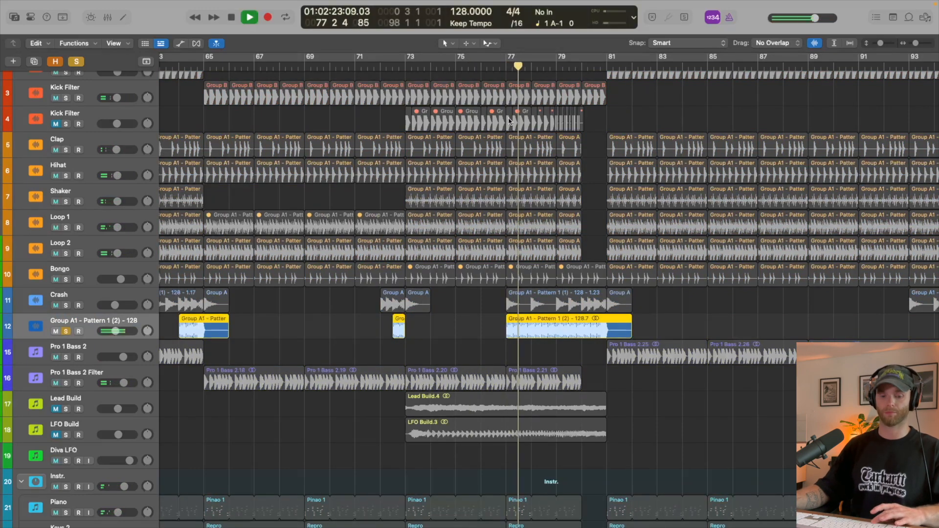
{"action": "key", "text": "space"}
{"action": "key", "text": "s"}
- Play the full mix from bar 77 through the end of the build into the drop at bar 81, then stop
{"action": "key", "text": "space"}
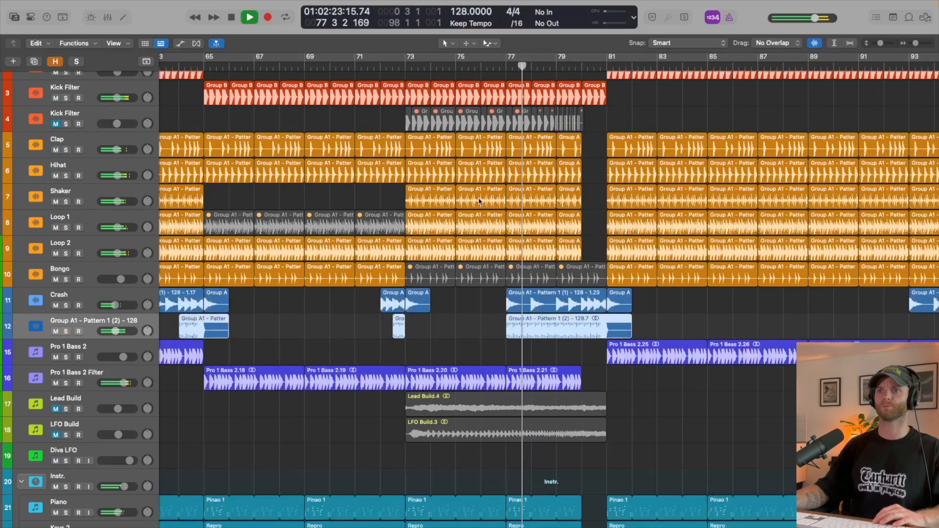
{"action": "left_click", "coordinate": [500, 312]}
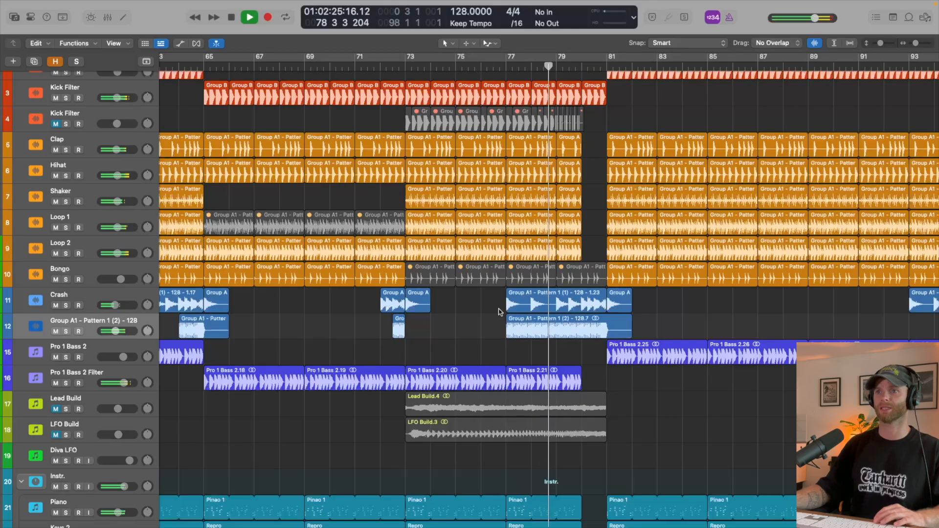
{"action": "scroll", "coordinate": [572, 263], "scroll_direction": "up", "scroll_amount": 2}
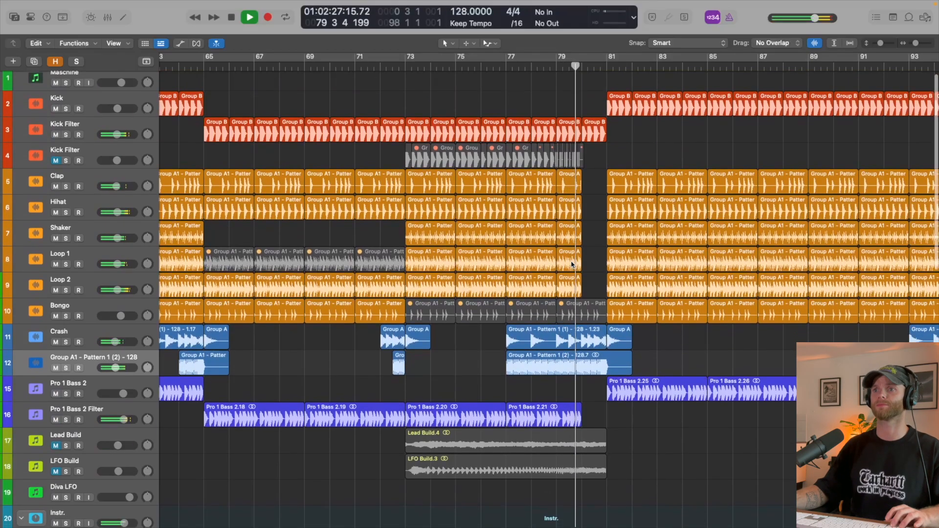
{"action": "scroll", "coordinate": [572, 265], "scroll_direction": "up", "scroll_amount": 3}
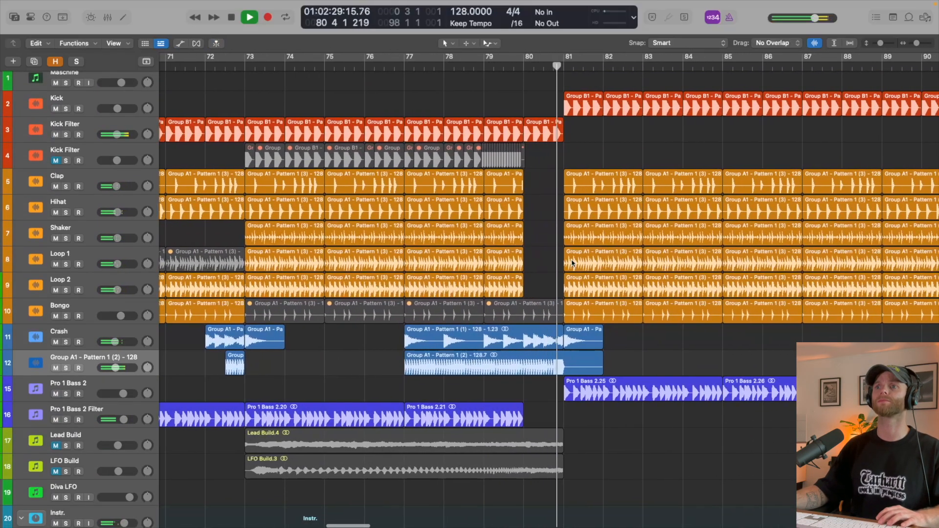
{"action": "scroll", "coordinate": [574, 263], "scroll_direction": "right", "scroll_amount": 2}
{"action": "key", "text": "space"}
- Extend the Clap to Loop 2 regions and shorten the last Kick Filter region so all end one beat before bar 81
{"action": "scroll", "coordinate": [507, 231], "scroll_direction": "up", "scroll_amount": 4}
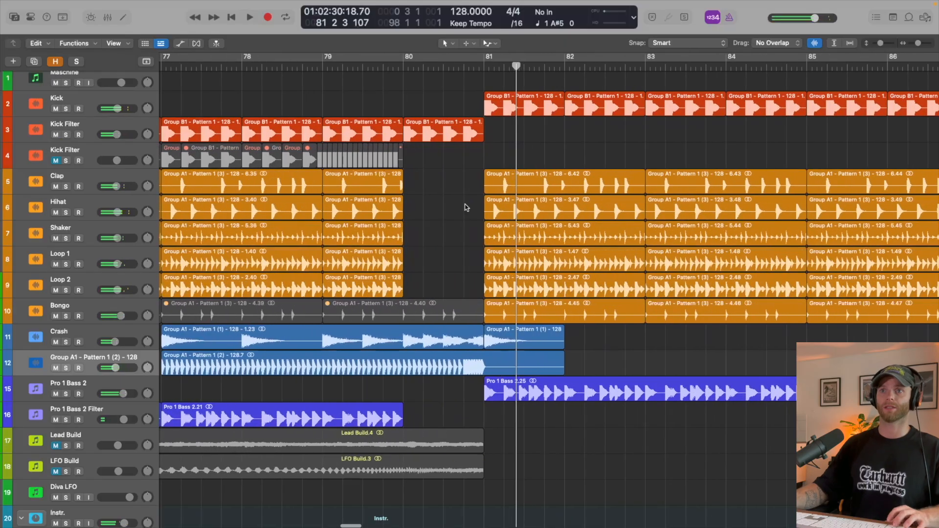
{"action": "left_click_drag", "start_coordinate": [452, 179], "coordinate": [463, 292]}
{"action": "left_click", "coordinate": [468, 134]}
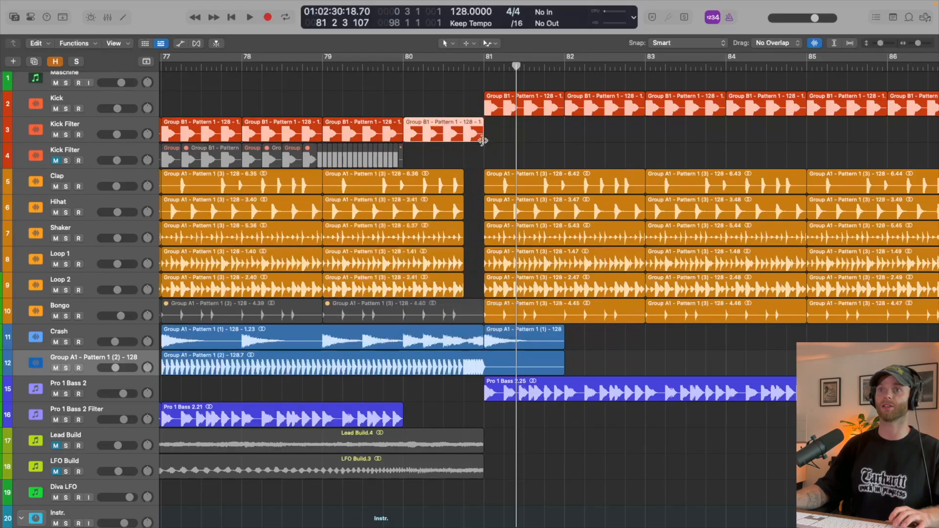
{"action": "left_click_drag", "start_coordinate": [483, 141], "coordinate": [466, 142]}
- Show track automation and insert a Gain plug-in on the Group A1 - Pattern 1 (2) - 128 track
{"action": "key", "text": "z"}
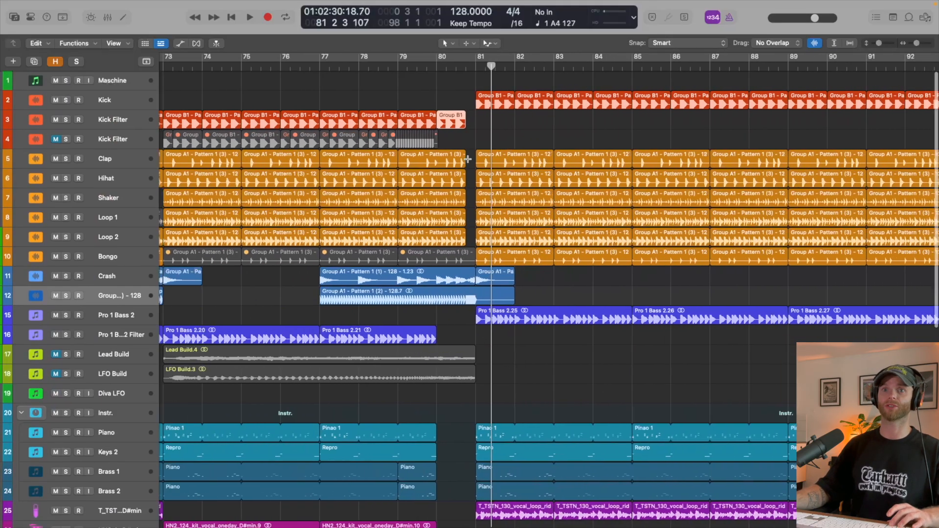
{"action": "key", "text": "a"}
{"action": "scroll", "coordinate": [195, 312], "scroll_direction": "down", "scroll_amount": 5}
{"action": "scroll", "coordinate": [267, 312], "scroll_direction": "left", "scroll_amount": 2}
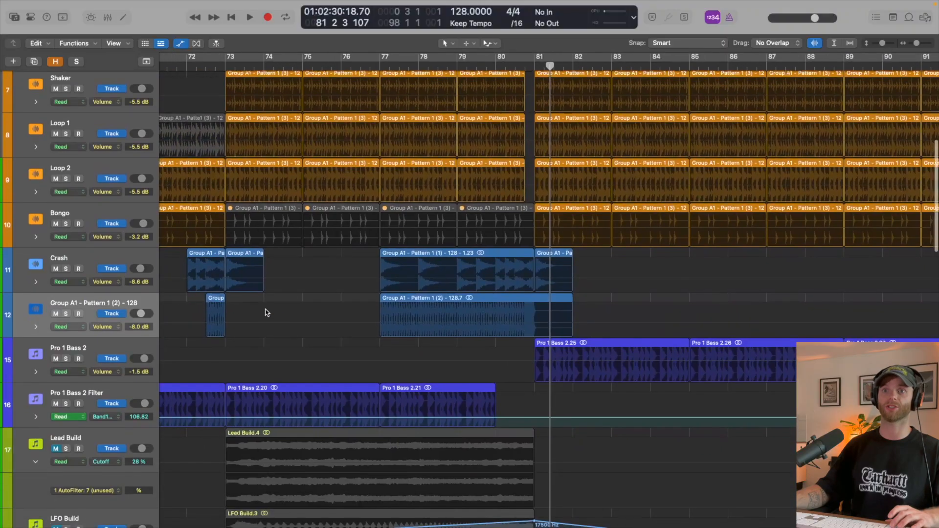
{"action": "left_click", "coordinate": [218, 314]}
{"action": "key", "text": "i"}
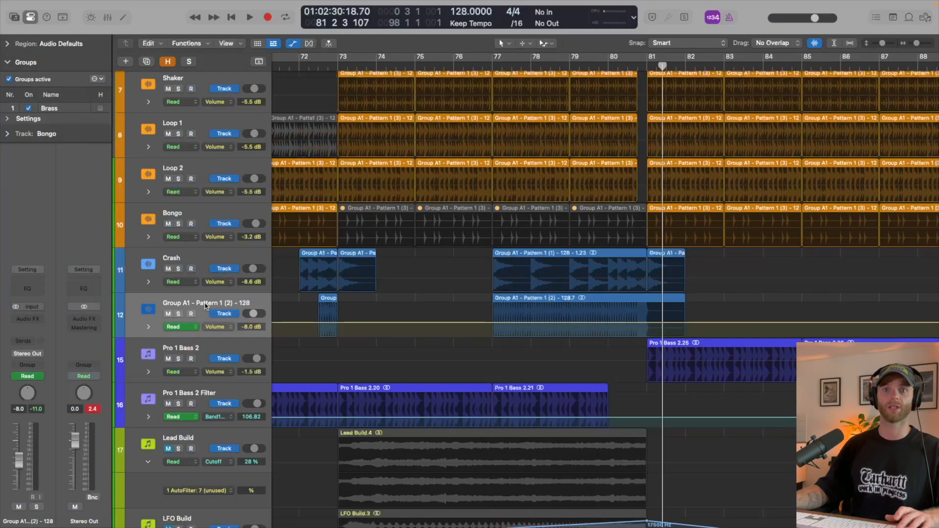
{"action": "left_click", "coordinate": [35, 319]}
{"action": "type", "text": "gain"}
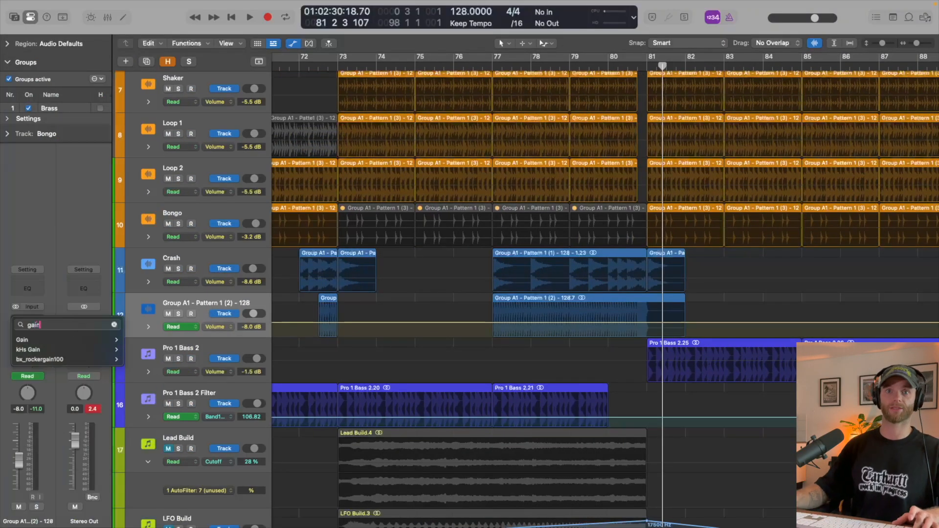
{"action": "left_click", "coordinate": [29, 340]}
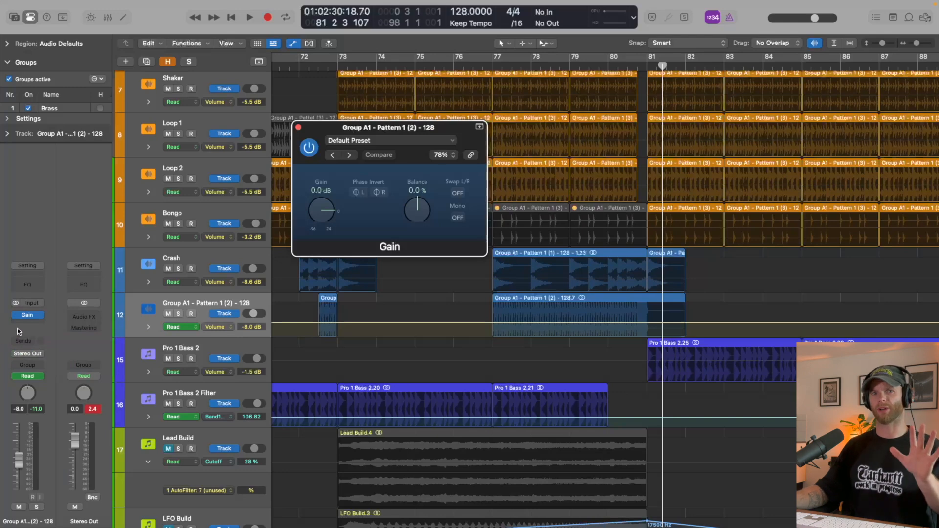
{"action": "left_click_drag", "start_coordinate": [424, 129], "coordinate": [293, 133]}
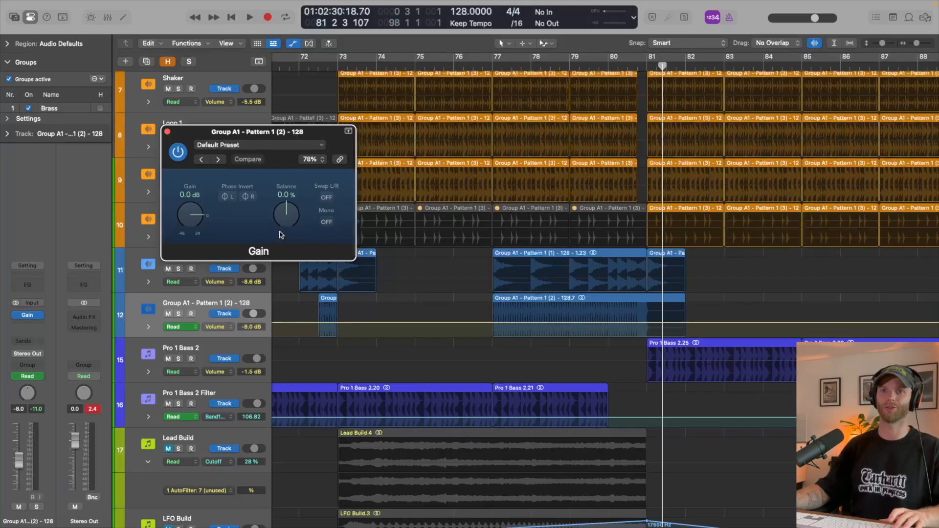
- Display the Gain plug-in's Gain parameter as the roll track's automation lane and make the track rows taller
{"action": "left_click", "coordinate": [227, 327]}
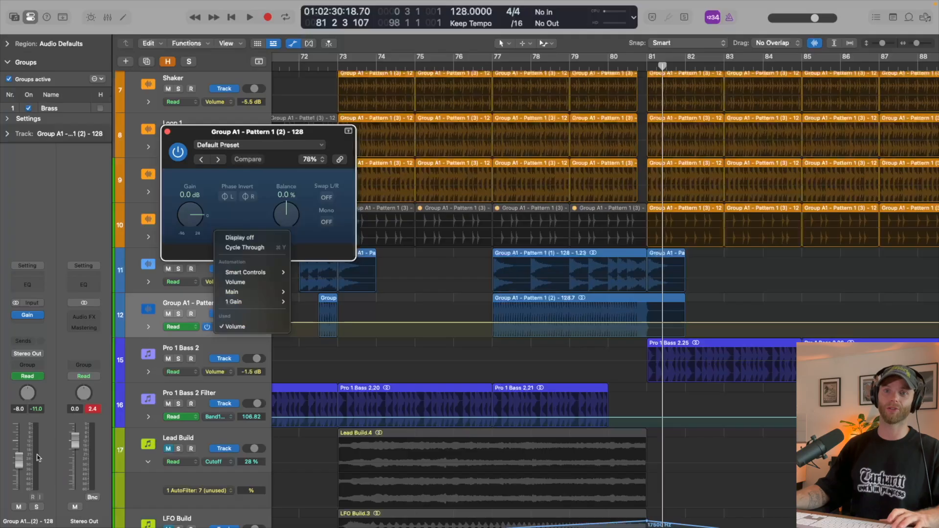
{"action": "left_click", "coordinate": [186, 308]}
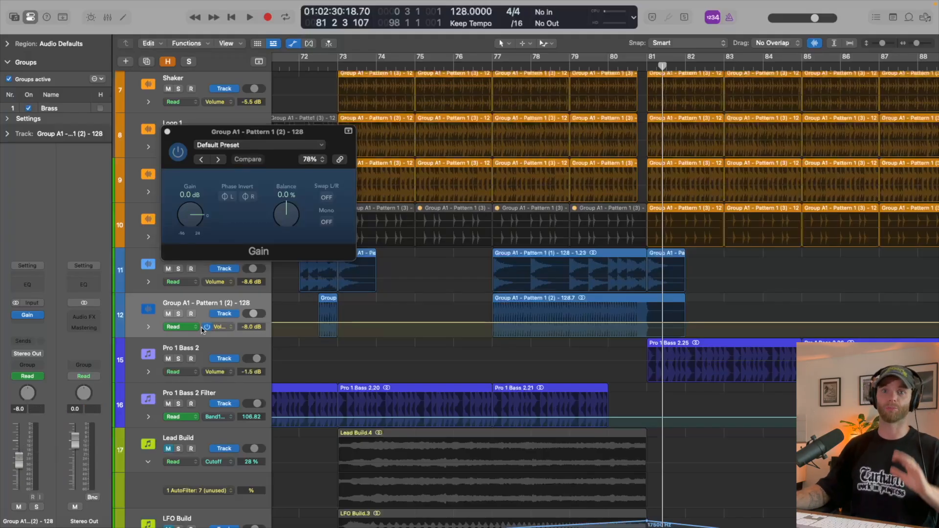
{"action": "left_click", "coordinate": [229, 327]}
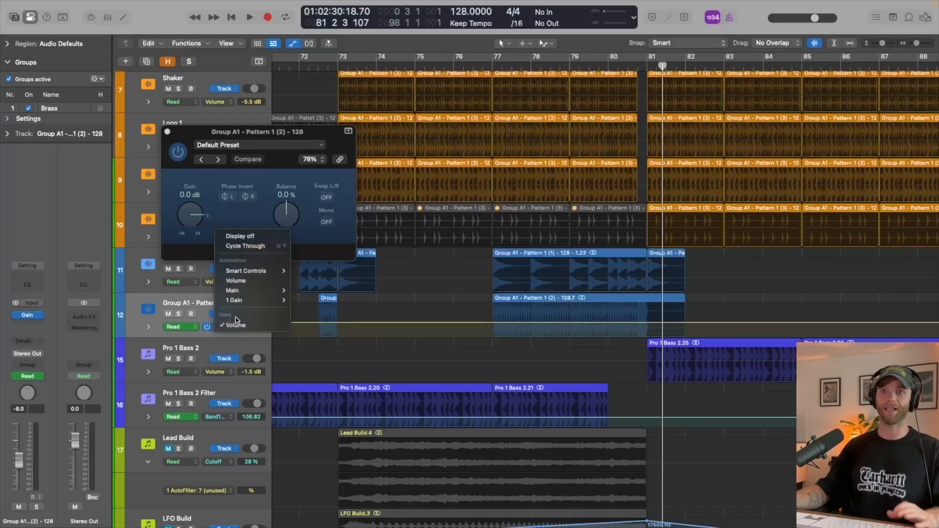
{"action": "mouse_move", "coordinate": [257, 300]}
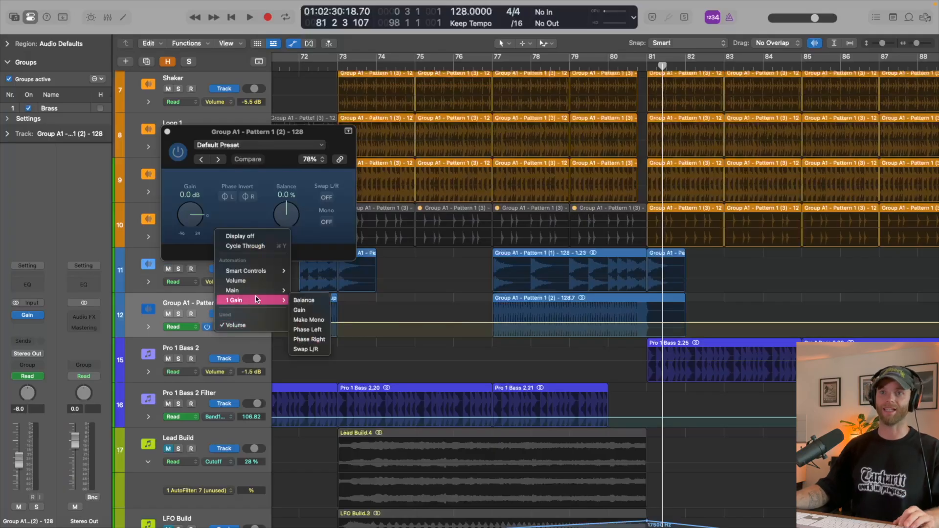
{"action": "left_click", "coordinate": [313, 311]}
{"action": "key", "text": "super+Down"}
{"action": "key", "text": "super+Down"}
{"action": "key", "text": "super+Down"}
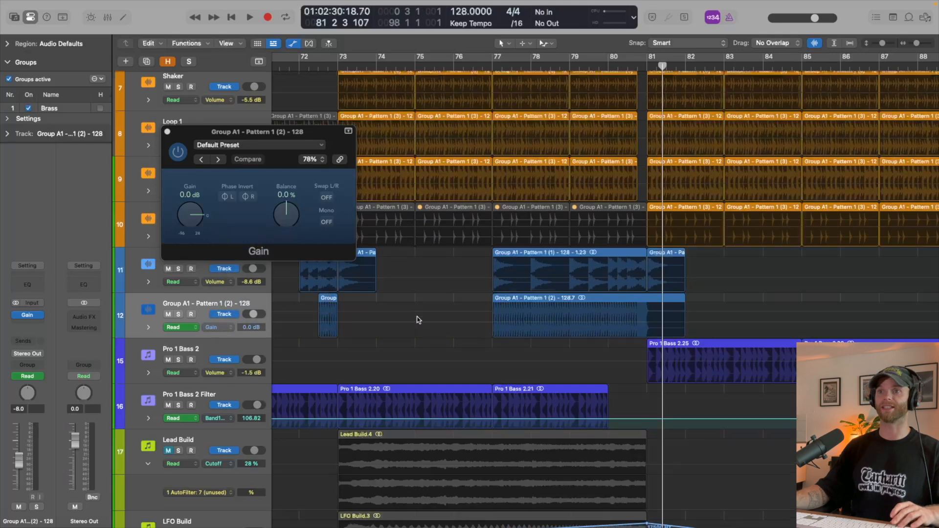
- Automate the roll's gain to ramp from -17.6 dB at bar 77 to 0.0 dB at bar 81, dipping in just before bar 77
{"action": "scroll", "coordinate": [512, 322], "scroll_direction": "right", "scroll_amount": 3}
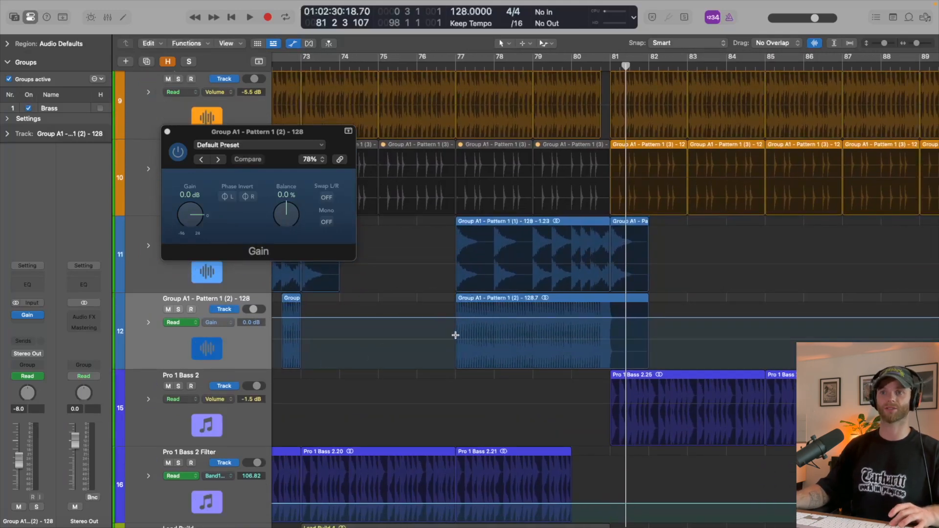
{"action": "left_click_drag", "start_coordinate": [455, 335], "coordinate": [614, 347]}
{"action": "left_click", "coordinate": [563, 345]}
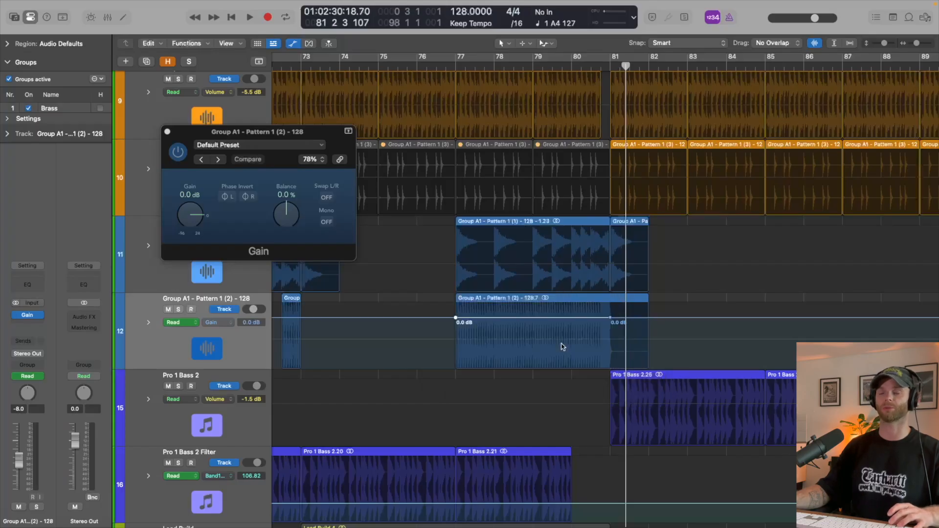
{"action": "scroll", "coordinate": [562, 345], "scroll_direction": "up", "scroll_amount": 3}
{"action": "scroll", "coordinate": [562, 345], "scroll_direction": "right", "scroll_amount": 3}
{"action": "left_click_drag", "start_coordinate": [478, 327], "coordinate": [474, 341]}
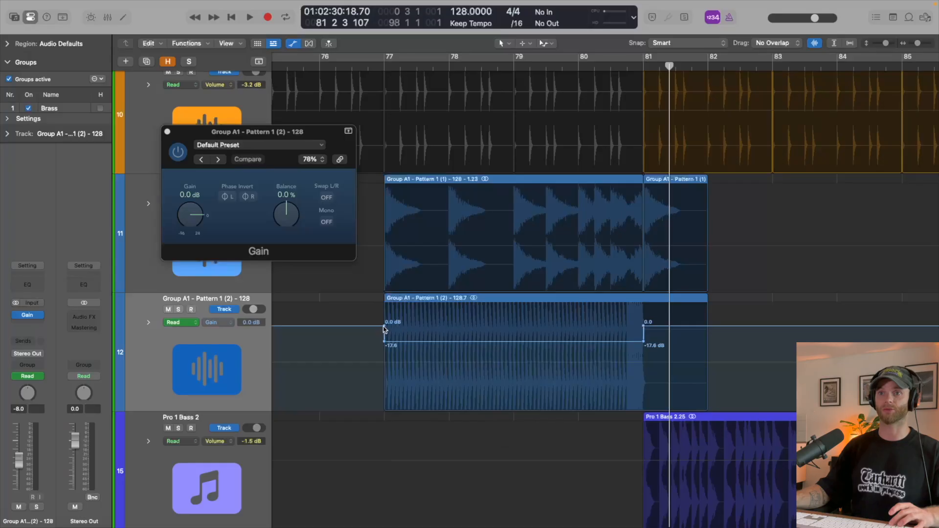
{"action": "left_click_drag", "start_coordinate": [384, 327], "coordinate": [369, 325]}
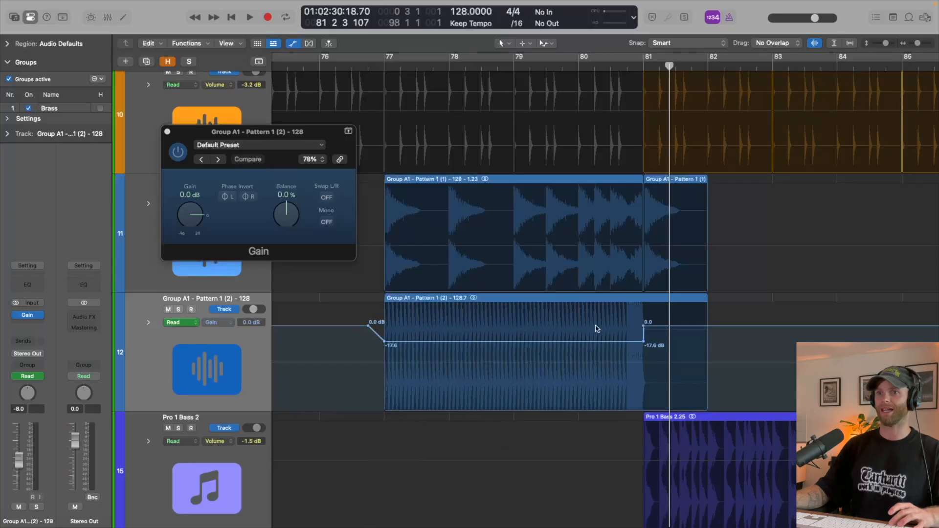
{"action": "left_click", "coordinate": [643, 341]}
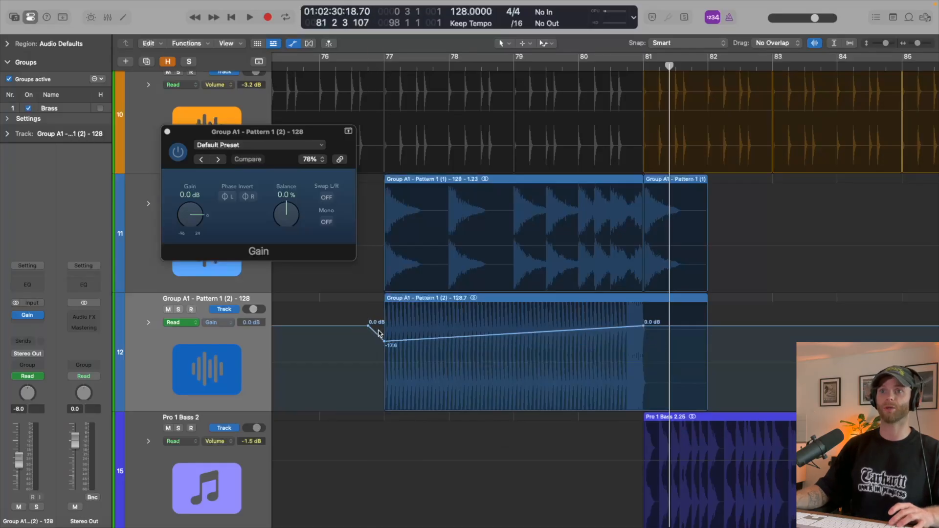
- Play the automated roll from just before bar 77 and stop after bar 81
{"action": "left_click", "coordinate": [379, 64]}
{"action": "key", "text": "space"}
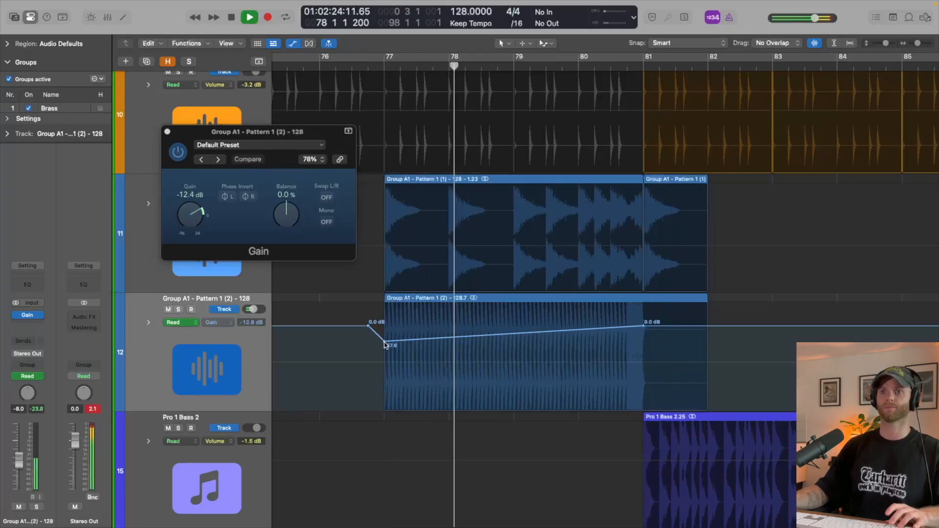
{"action": "scroll", "coordinate": [384, 338], "scroll_direction": "up", "scroll_amount": 4}
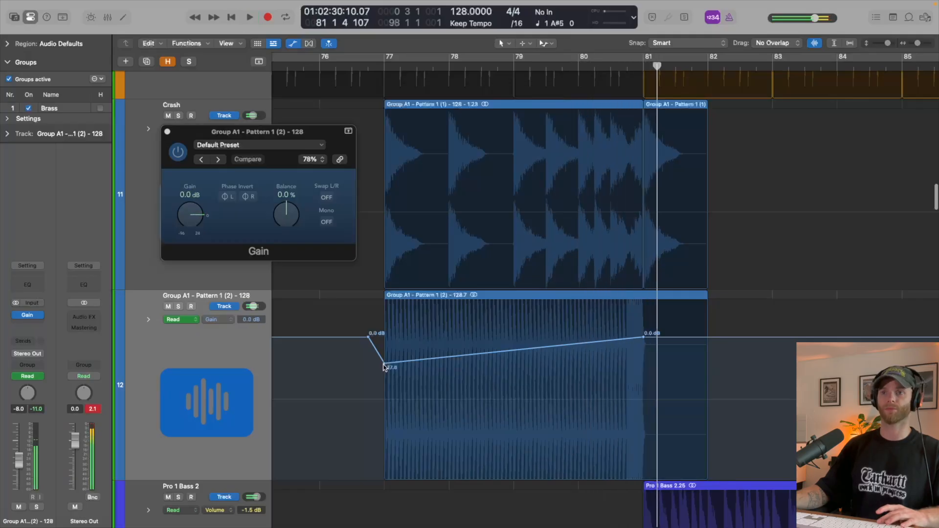
- Raise the gain automation point at bar 77 where the roll's ramp begins, and audition the change
{"action": "left_click_drag", "start_coordinate": [384, 366], "coordinate": [385, 355]}
{"action": "key", "text": "space"}
{"action": "key", "text": "a"}
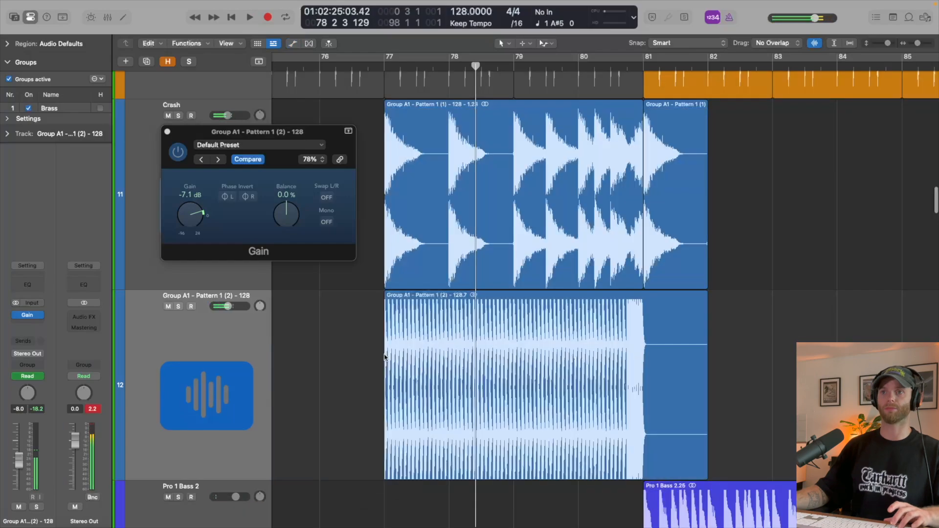
- Close the Gain plug-in window and play the start of the roll from just before bar 77
{"action": "key", "text": "super+Up"}
{"action": "key", "text": "super+Up"}
{"action": "key", "text": "super+Up"}
{"action": "key", "text": "super+Up"}
{"action": "key", "text": "super+Up"}
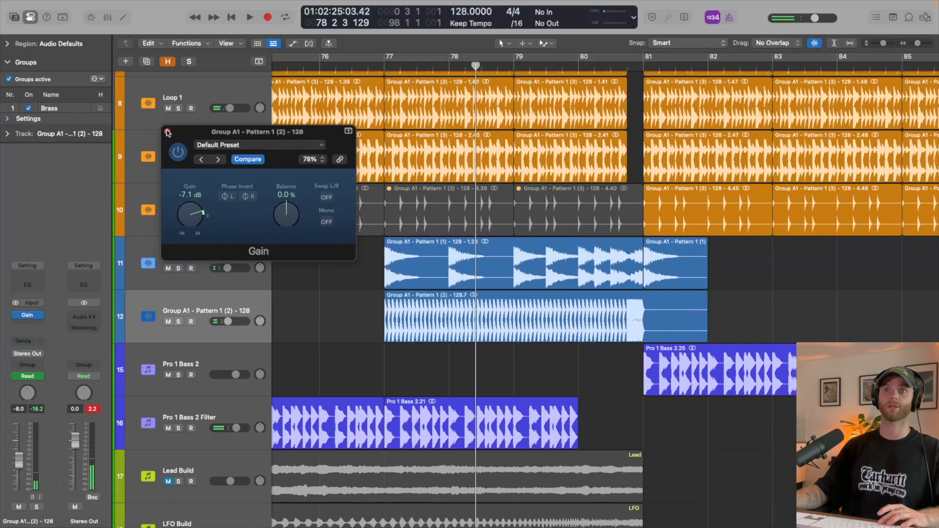
{"action": "left_click", "coordinate": [167, 132]}
{"action": "left_click", "coordinate": [360, 66]}
{"action": "key", "text": "space"}
{"action": "key", "text": "super+Up"}
{"action": "key", "text": "super+Up"}
{"action": "key", "text": "super+Up"}
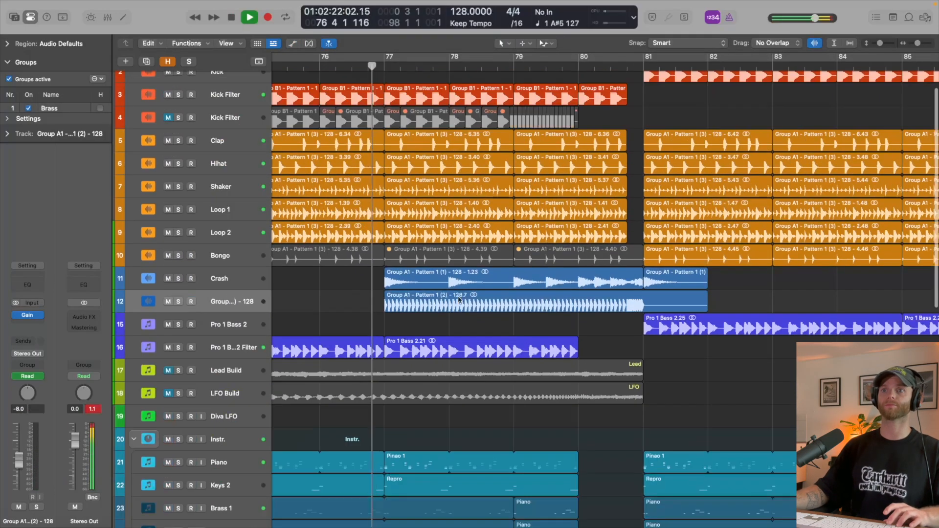
{"action": "key", "text": "space"}
{"action": "key", "text": "a"}
- Examine the filter automation on the Pro 1 Bass 2 Filter track around bars 76 to 80
{"action": "key", "text": "a"}
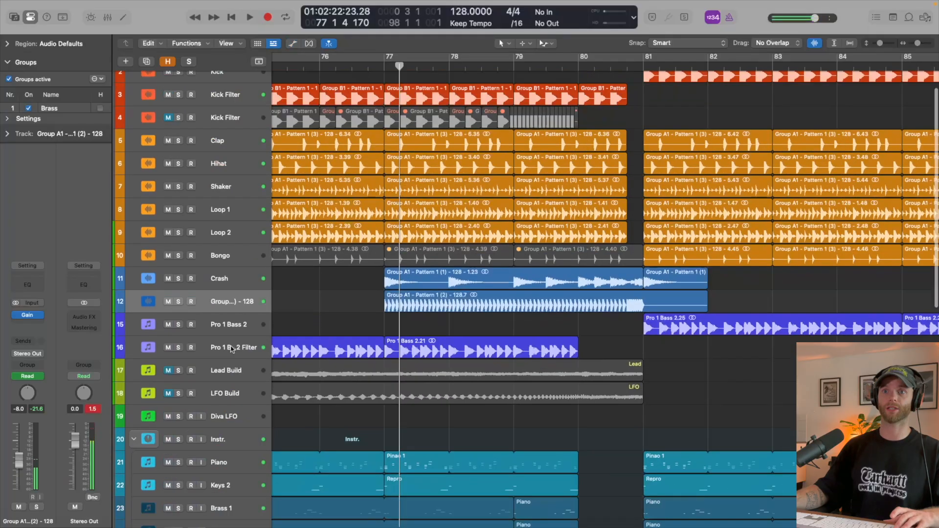
{"action": "left_click", "coordinate": [236, 349]}
{"action": "key", "text": "a"}
{"action": "key", "text": "super+Down"}
{"action": "key", "text": "super+Down"}
{"action": "key", "text": "super+Down"}
{"action": "key", "text": "super+Down"}
{"action": "key", "text": "super+Down"}
{"action": "key", "text": "super+Down"}
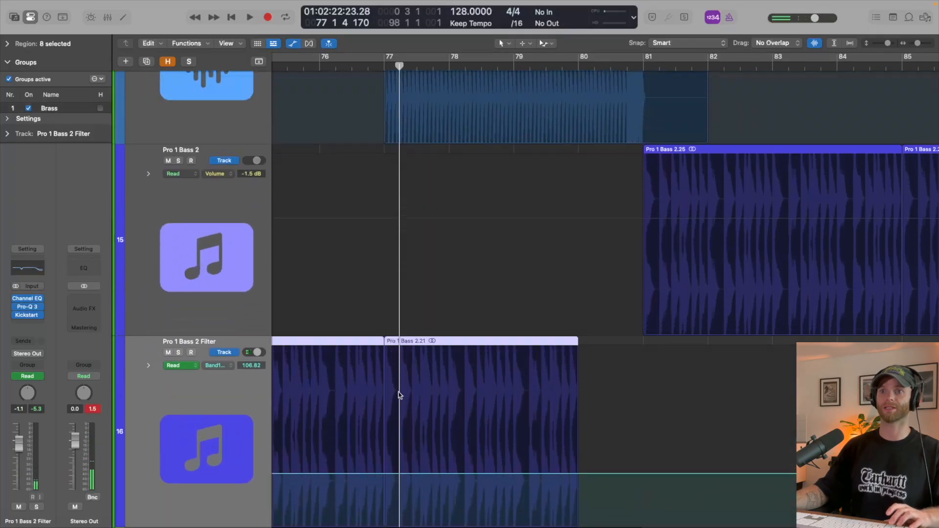
{"action": "scroll", "coordinate": [399, 392], "scroll_direction": "down", "scroll_amount": 3}
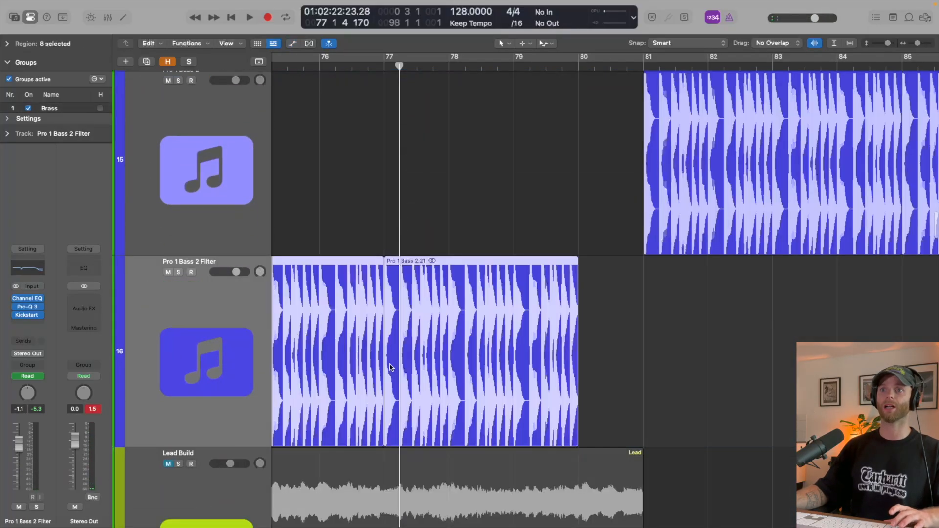
- Ramp the unmuted Kick Filter track's filter automation from 82.539 Hz at bar 77 down to 13.032 Hz just before bar 81
{"action": "scroll", "coordinate": [391, 368], "scroll_direction": "up", "scroll_amount": 15}
{"action": "scroll", "coordinate": [392, 368], "scroll_direction": "up", "scroll_amount": 15}
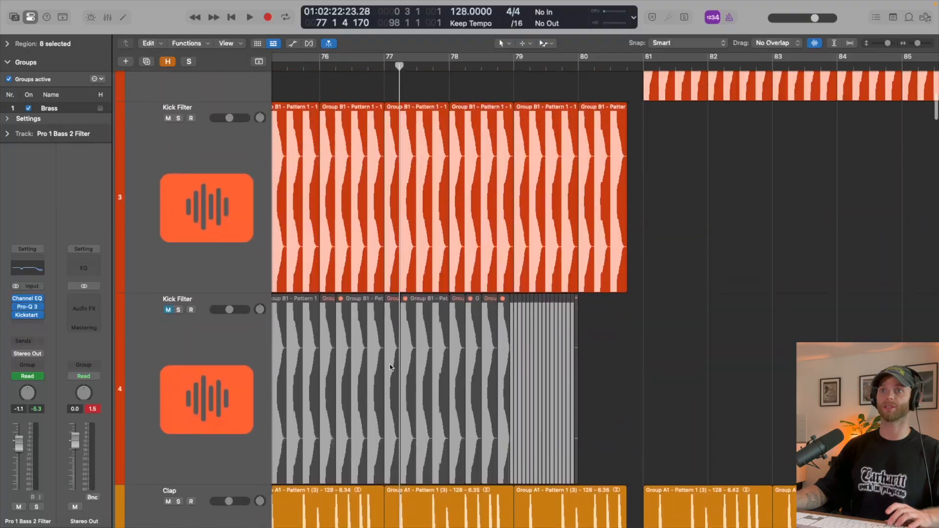
{"action": "key", "text": "a"}
{"action": "left_click_drag", "start_coordinate": [384, 280], "coordinate": [628, 277]}
{"action": "left_click", "coordinate": [496, 303]}
{"action": "key", "text": "super+Down"}
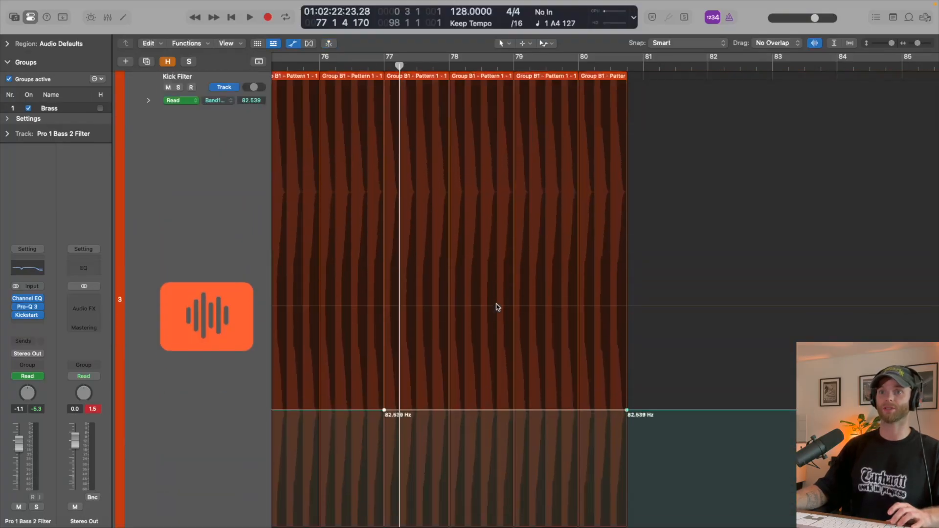
{"action": "scroll", "coordinate": [451, 362], "scroll_direction": "down", "scroll_amount": 4}
{"action": "left_click_drag", "start_coordinate": [447, 322], "coordinate": [400, 402]}
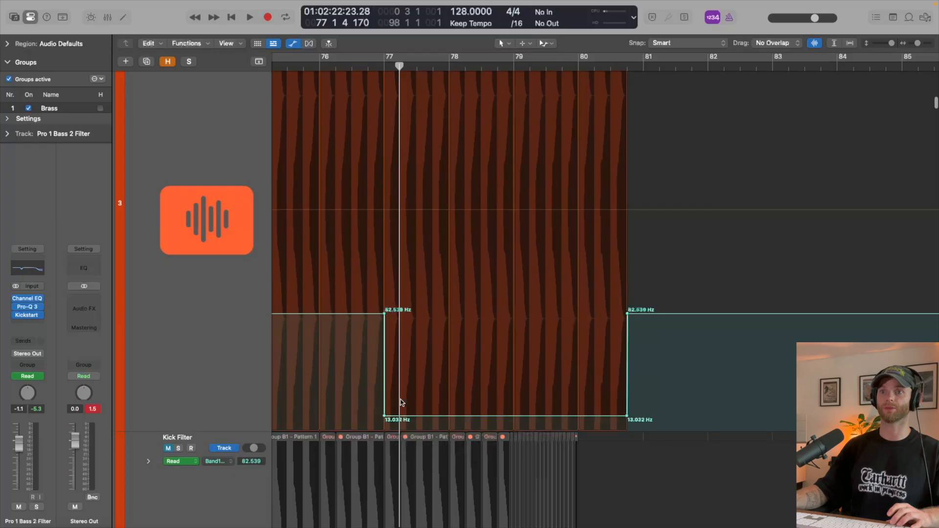
{"action": "left_click", "coordinate": [384, 418]}
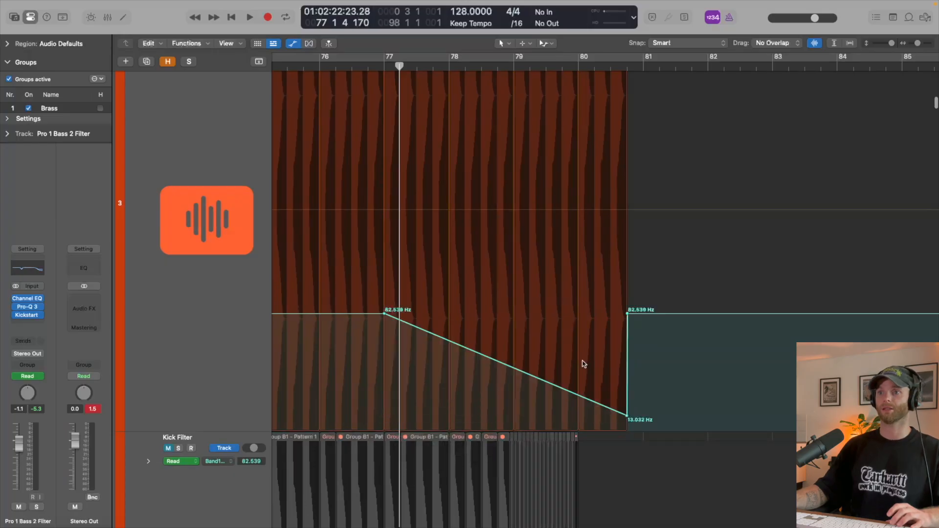
- Raise the end of the kick's filter ramp to 65.028 Hz and slope the automation back to 82.539 Hz at bar 81
{"action": "left_click_drag", "start_coordinate": [626, 419], "coordinate": [644, 314]}
{"action": "scroll", "coordinate": [626, 331], "scroll_direction": "down", "scroll_amount": 3}
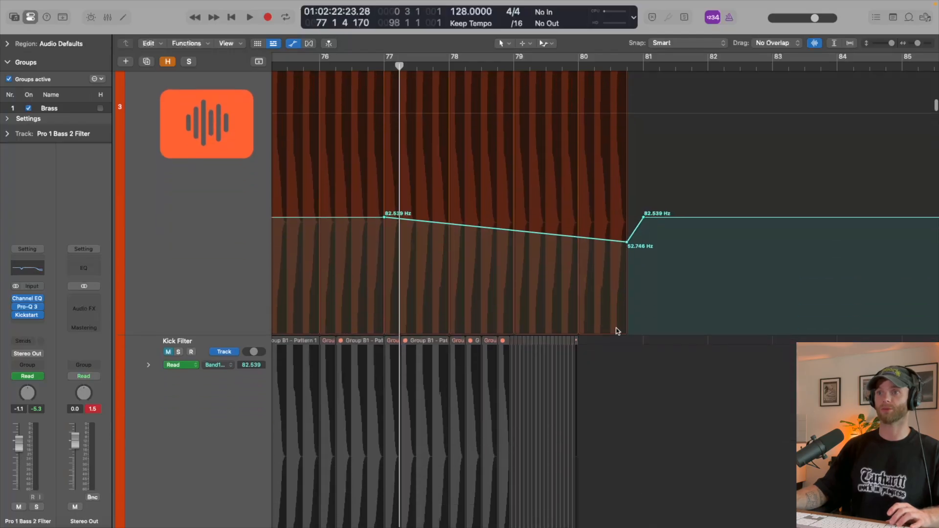
{"action": "scroll", "coordinate": [617, 330], "scroll_direction": "up", "scroll_amount": 4}
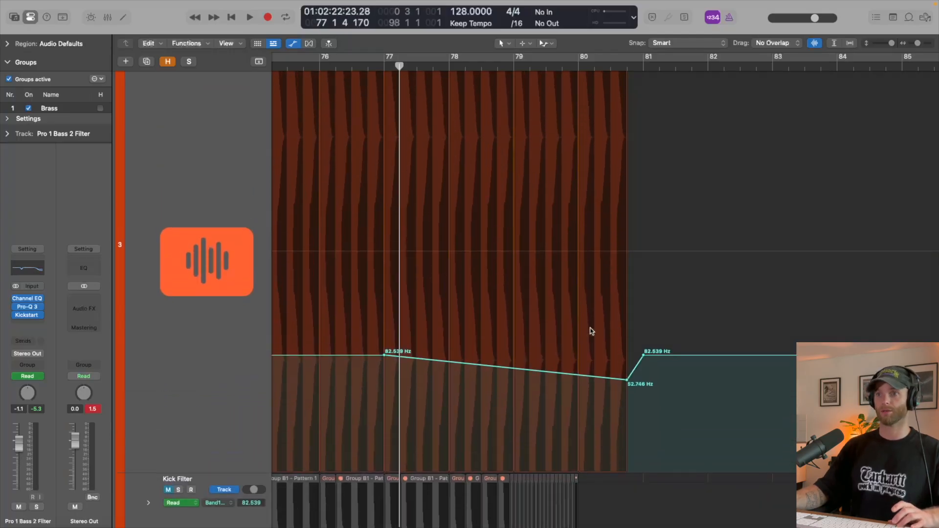
{"action": "left_click_drag", "start_coordinate": [626, 382], "coordinate": [626, 367]}
- Play the build through the bar 81 drop with automation hidden, and stop after bar 82
{"action": "key", "text": "space"}
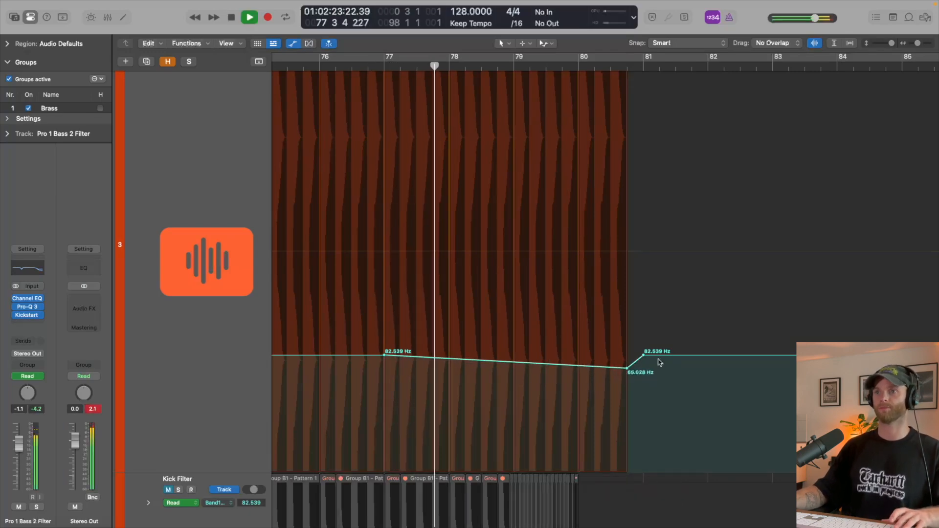
{"action": "key", "text": "ctrl+z"}
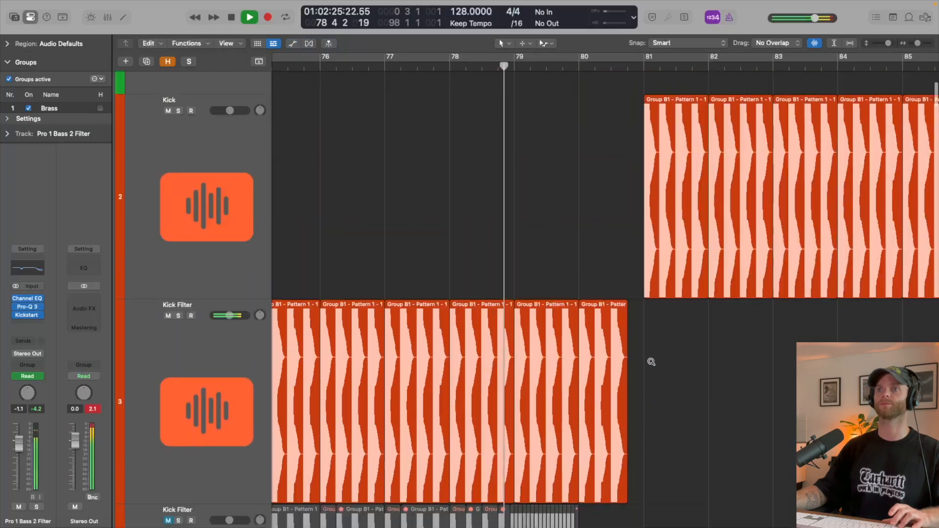
{"action": "key", "text": "super+Up"}
{"action": "key", "text": "super+Up"}
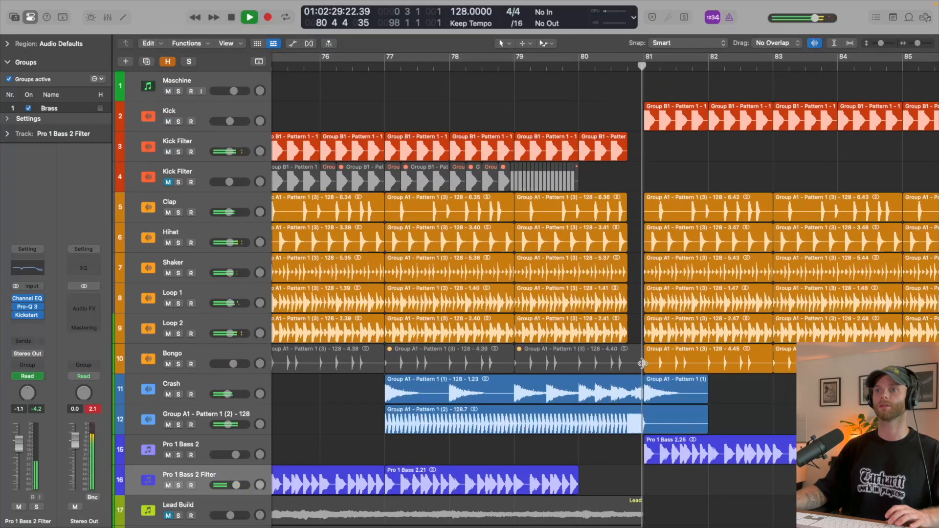
{"action": "scroll", "coordinate": [642, 363], "scroll_direction": "down", "scroll_amount": 5}
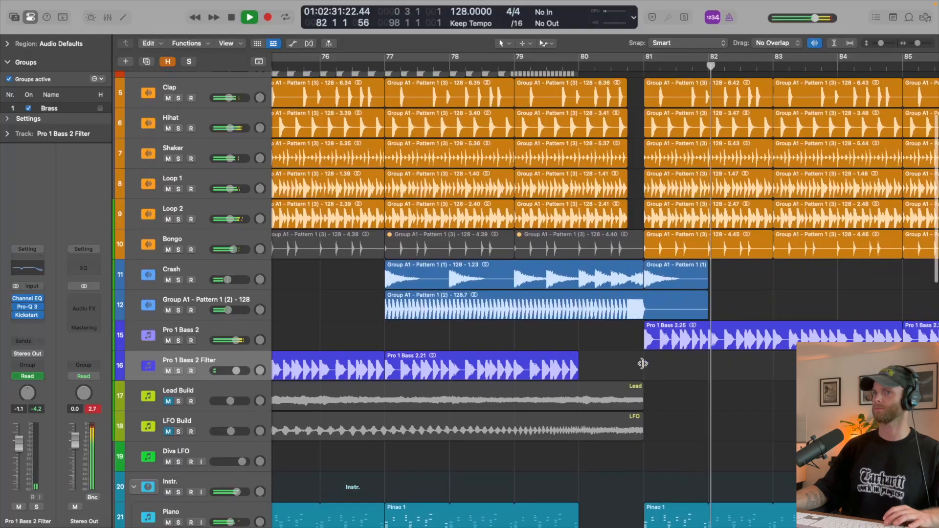
{"action": "key", "text": "space"}
- Extend the Pro 1 Bass 2.21 region to end with the drums just before bar 81, and play from just before bar 79
{"action": "left_click", "coordinate": [578, 375]}
{"action": "left_click_drag", "start_coordinate": [578, 376], "coordinate": [626, 378]}
{"action": "left_click", "coordinate": [509, 66]}
{"action": "key", "text": "space"}
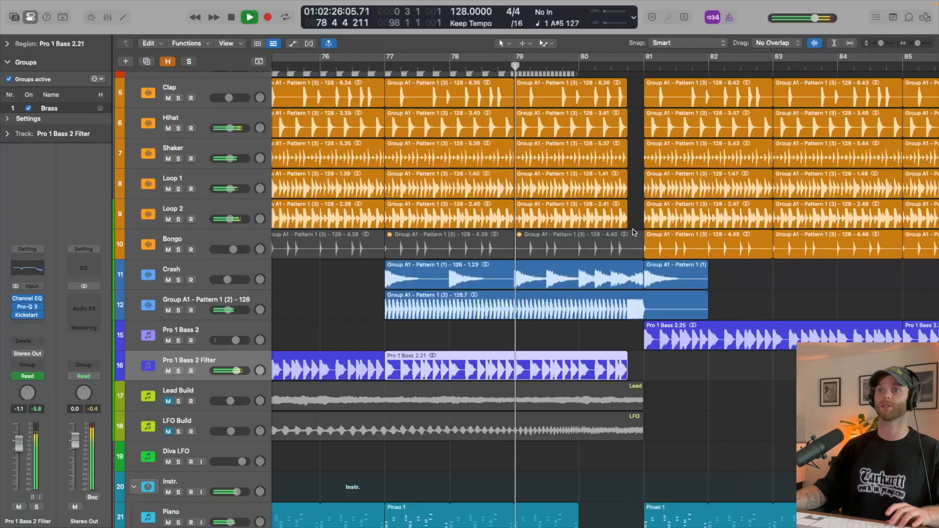
- Extend the Piano, Keys 2, Brass 1 and Brass 2 regions from bar 80 to just before bar 81, and audition them
{"action": "key", "text": "super+Up"}
{"action": "key", "text": "super+Up"}
{"action": "key", "text": "super+Up"}
{"action": "key", "text": "super+Up"}
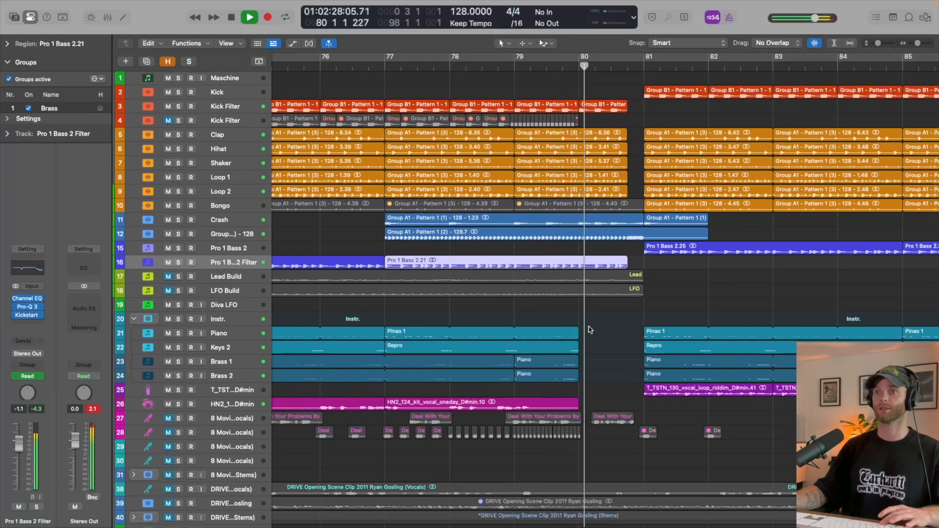
{"action": "key", "text": "space"}
{"action": "left_click", "coordinate": [575, 380]}
{"action": "left_click_drag", "start_coordinate": [583, 368], "coordinate": [627, 381]}
{"action": "key", "text": "space"}
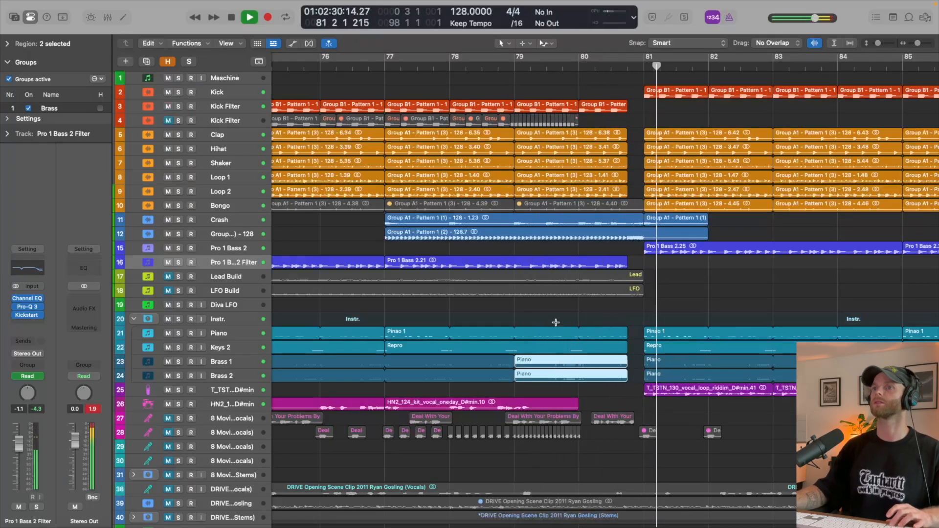
- Play the arrangement from just before bar 65 through the breakdown into the build, stopping around bar 76
{"action": "scroll", "coordinate": [556, 322], "scroll_direction": "down", "scroll_amount": 5}
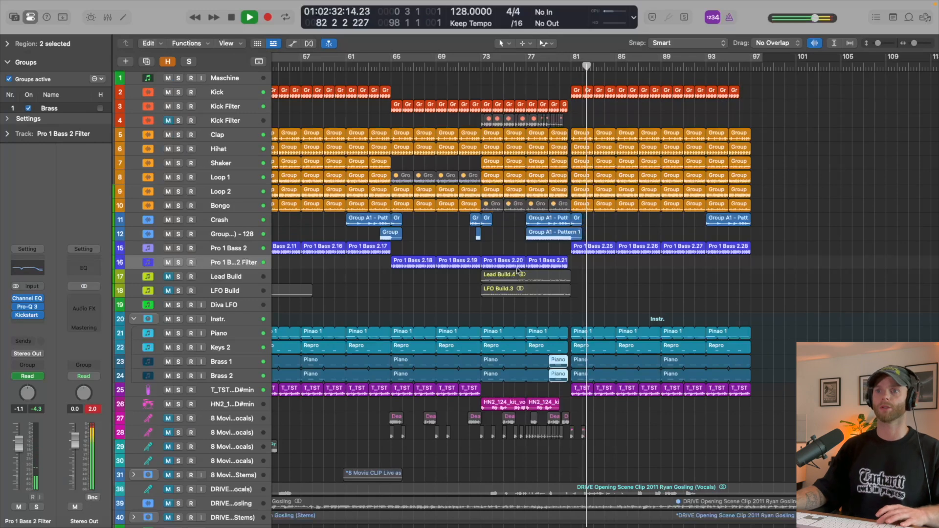
{"action": "left_click", "coordinate": [383, 64]}
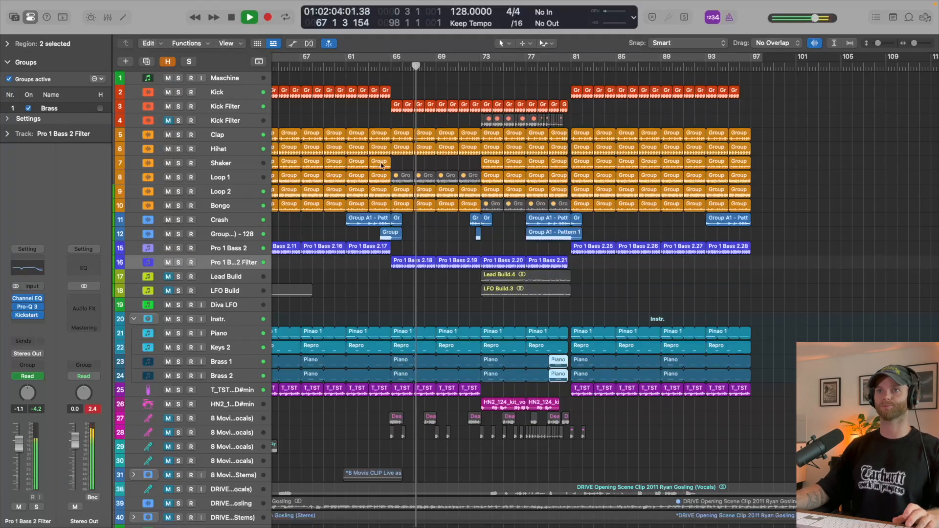
{"action": "left_click", "coordinate": [426, 230]}
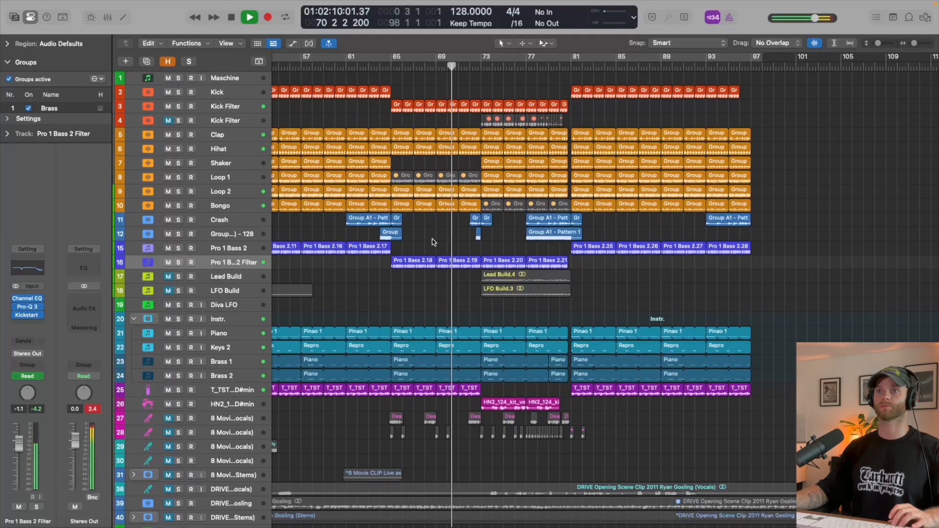
{"action": "scroll", "coordinate": [433, 241], "scroll_direction": "up", "scroll_amount": 5}
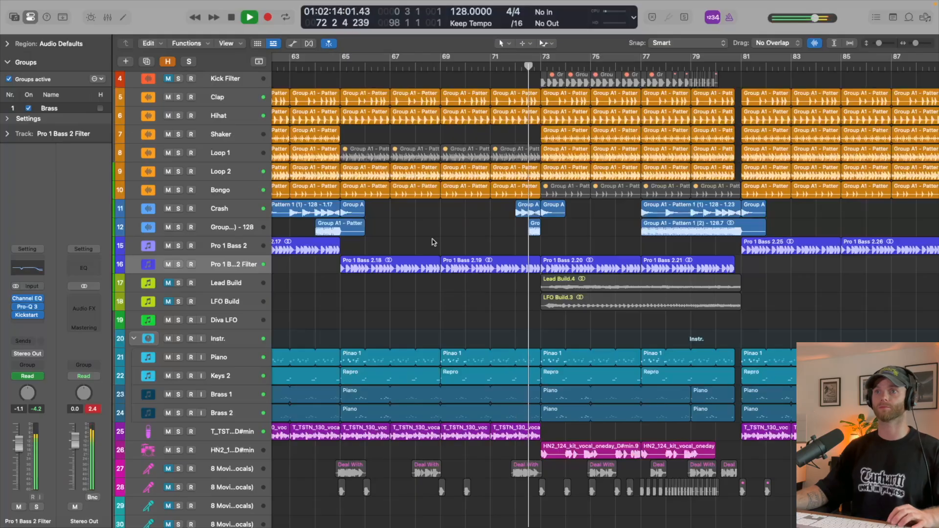
{"action": "left_click", "coordinate": [247, 209]}
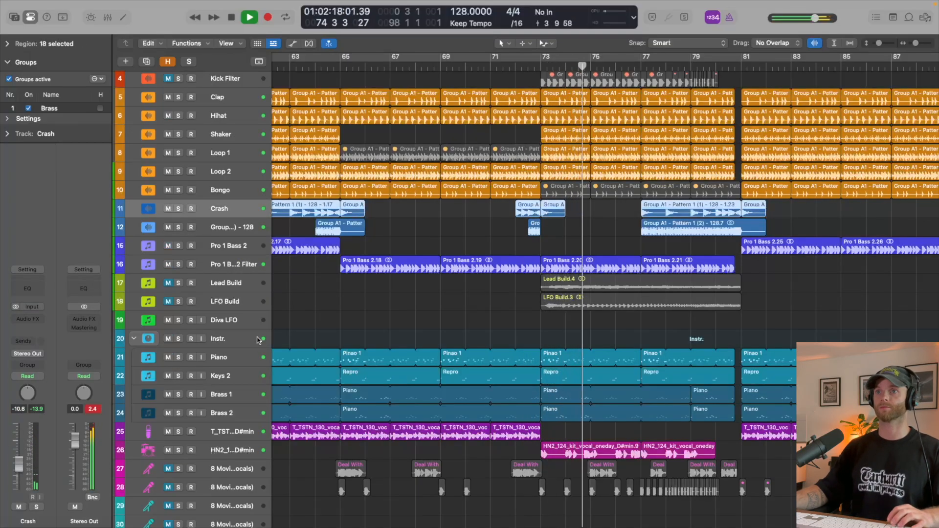
{"action": "scroll", "coordinate": [258, 339], "scroll_direction": "up", "scroll_amount": 3}
{"action": "scroll", "coordinate": [259, 339], "scroll_direction": "up", "scroll_amount": 1}
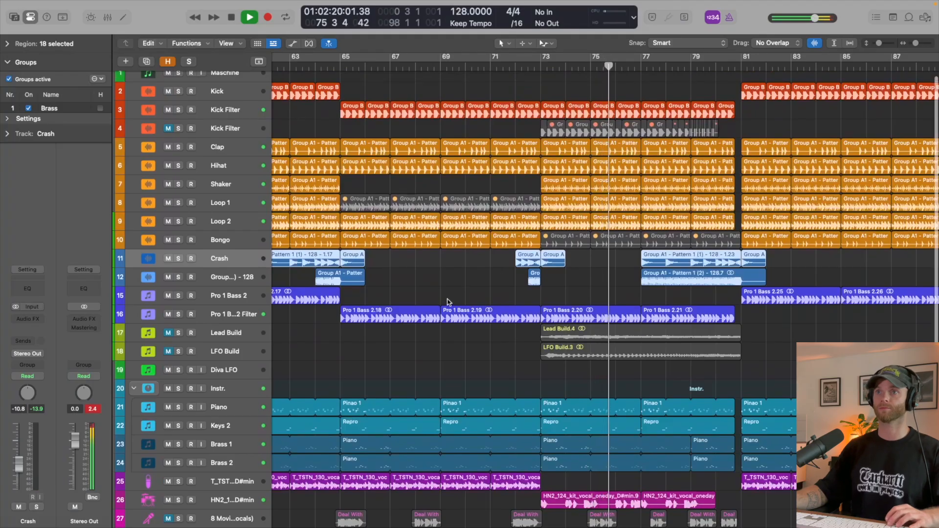
{"action": "key", "text": "space"}
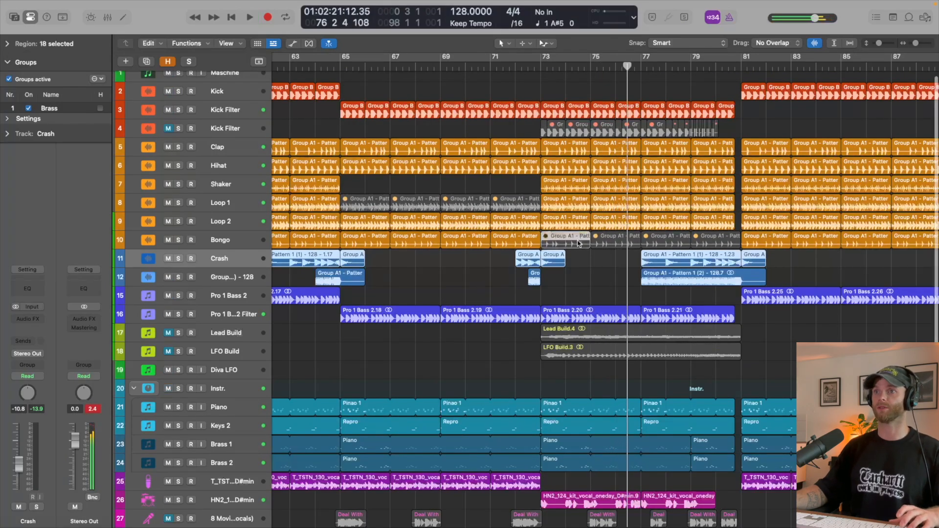
- Unmute the four Bongo regions between bars 73 and 81, and play the build briefly around bar 76
{"action": "key", "text": "ctrl+m"}
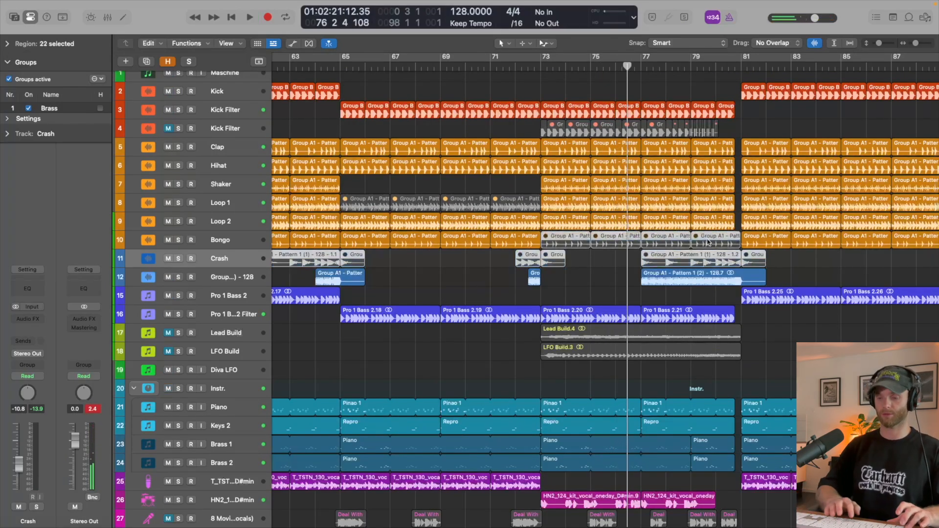
{"action": "key", "text": "ctrl+m"}
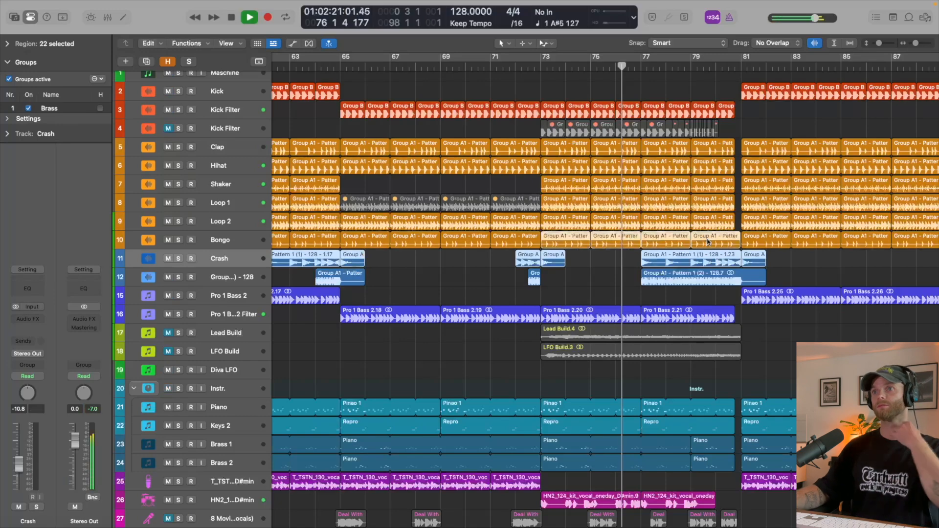
{"action": "left_click", "coordinate": [608, 285]}
{"action": "scroll", "coordinate": [608, 285], "scroll_direction": "down", "scroll_amount": 4}
{"action": "key", "text": "space"}
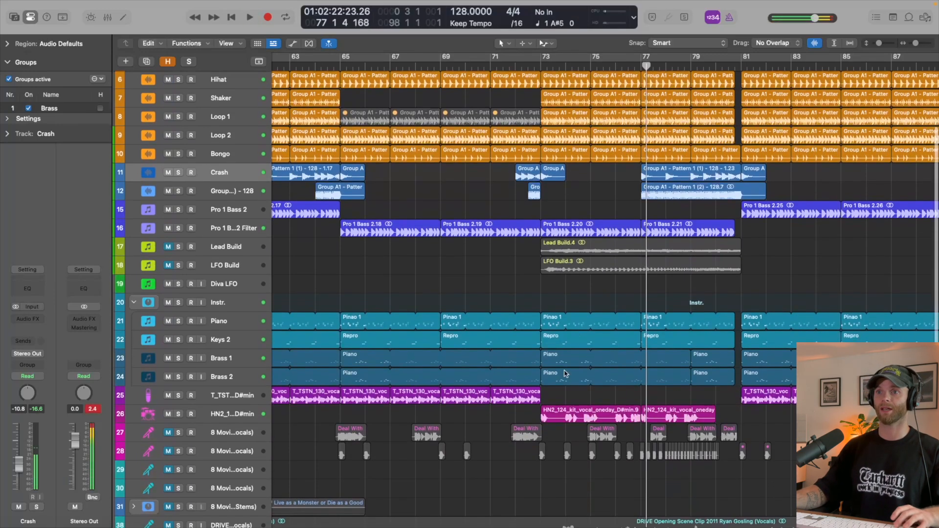
- Copy the four T_TSTN_130 vocal loop regions from bars 65–73 to bar 73, trimming the last to end just before bar 81
{"action": "left_click_drag", "start_coordinate": [367, 399], "coordinate": [569, 397]}
{"action": "scroll", "coordinate": [730, 423], "scroll_direction": "up", "scroll_amount": 3}
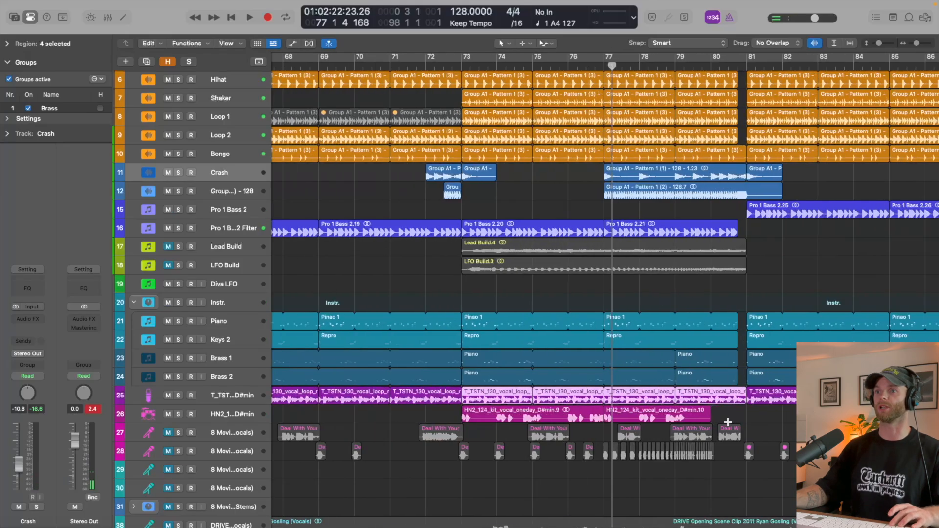
{"action": "left_click", "coordinate": [730, 422]}
{"action": "scroll", "coordinate": [744, 403], "scroll_direction": "up", "scroll_amount": 1}
{"action": "left_click_drag", "start_coordinate": [744, 402], "coordinate": [734, 403]}
{"action": "key", "text": "comma"}
{"action": "key", "text": "space"}
{"action": "scroll", "coordinate": [660, 346], "scroll_direction": "down", "scroll_amount": 3}
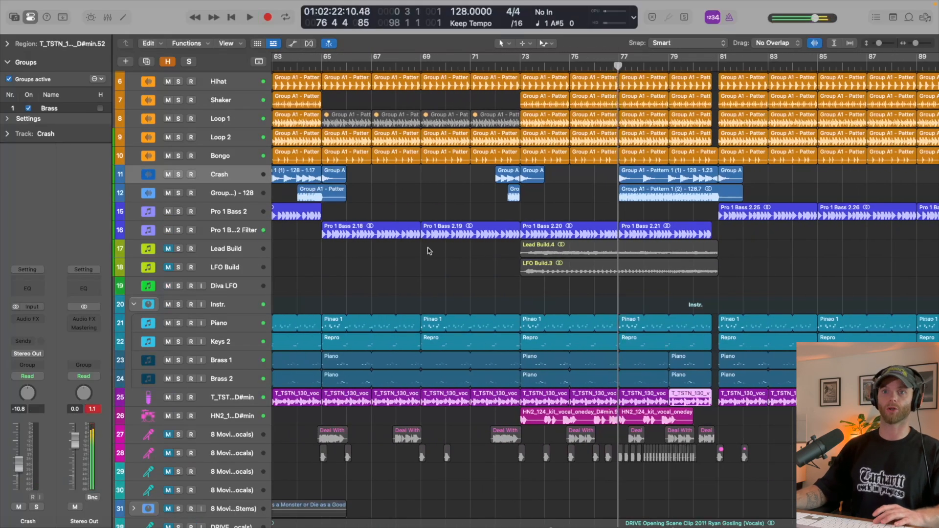
- Check the Pro-Q 3 filter on the HN2_124_kit_vocal_oneday track and display the track's filter automation
{"action": "left_click", "coordinate": [228, 420]}
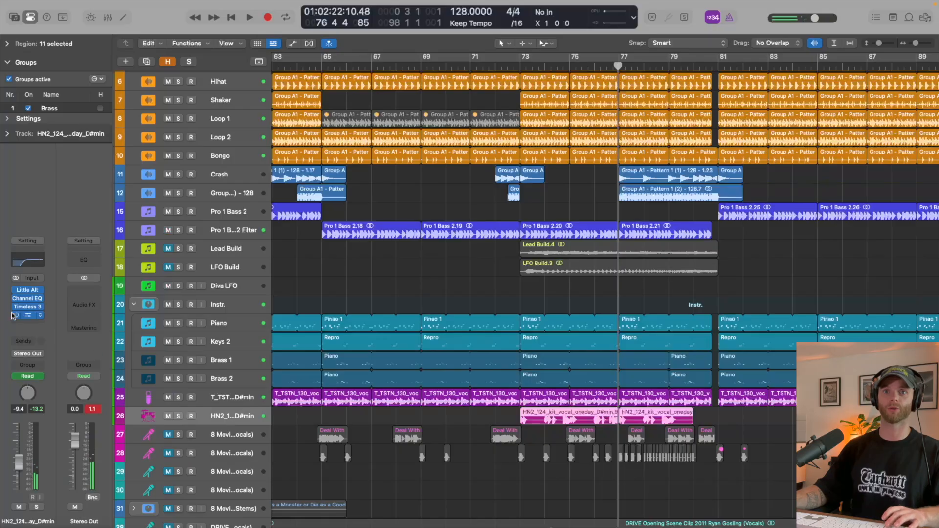
{"action": "left_click", "coordinate": [26, 316]}
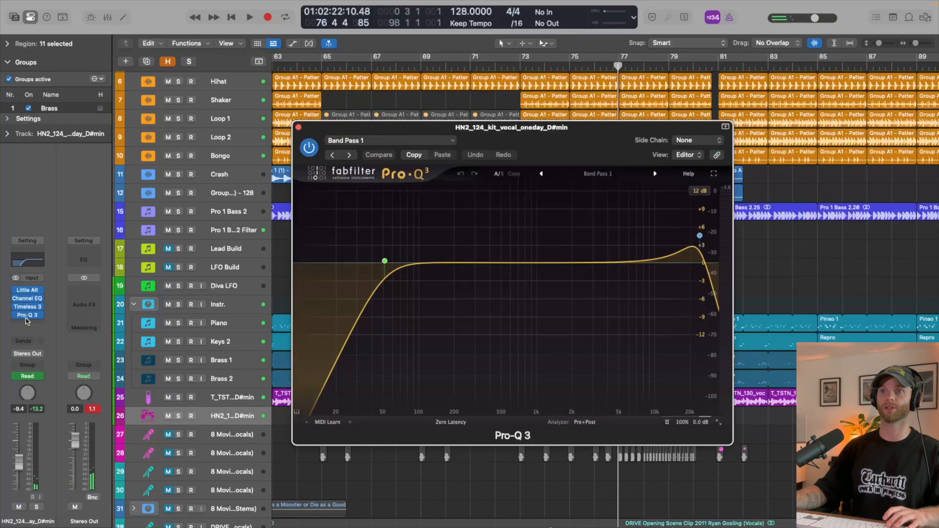
{"action": "left_click", "coordinate": [299, 127]}
{"action": "key", "text": "a"}
{"action": "scroll", "coordinate": [583, 269], "scroll_direction": "down", "scroll_amount": 5}
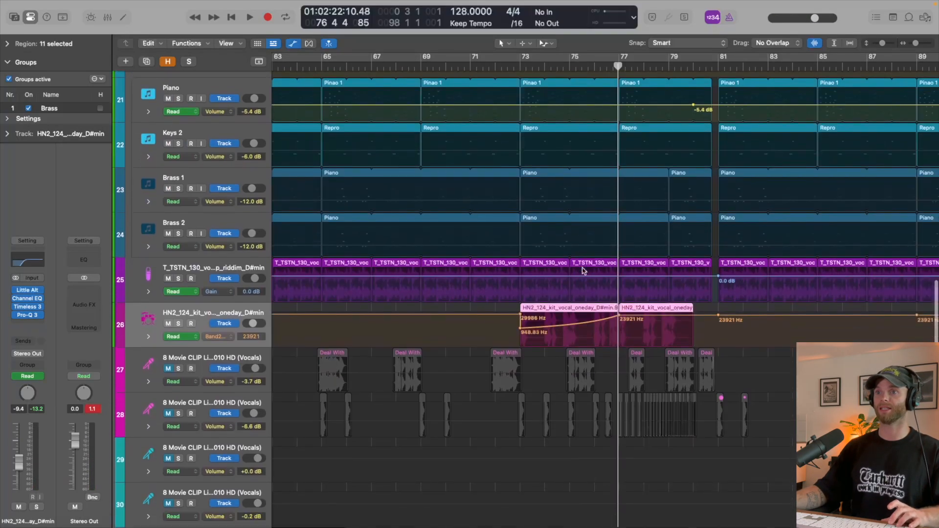
{"action": "key", "text": "super+Down"}
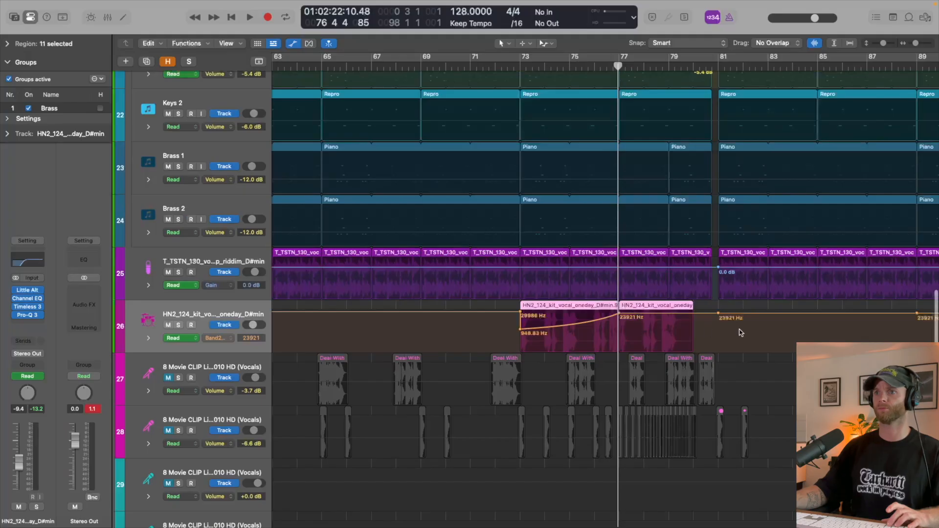
- Clear the filter automation points after bar 77 on the HN2_124_kit_vocal_oneday track and audition the track soloed around bar 76
{"action": "left_click_drag", "start_coordinate": [751, 331], "coordinate": [555, 330]}
{"action": "scroll", "coordinate": [705, 321], "scroll_direction": "down", "scroll_amount": 8}
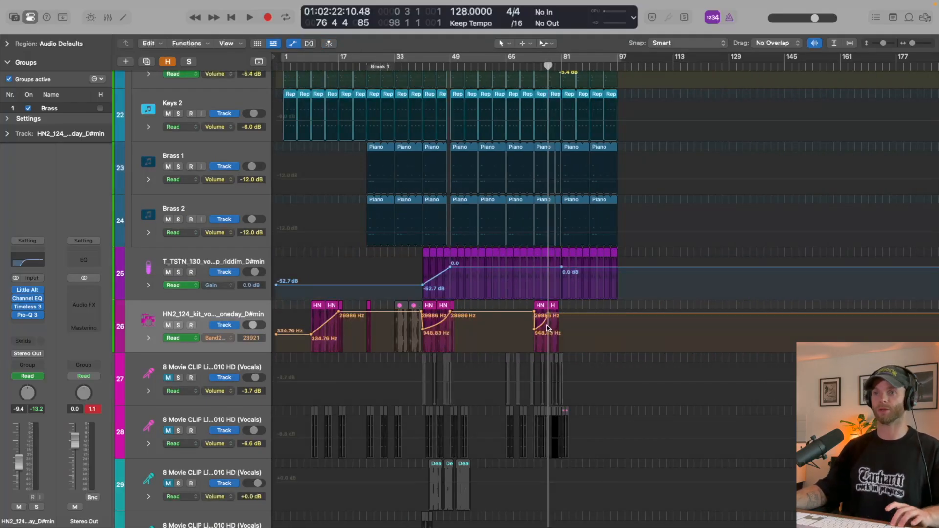
{"action": "scroll", "coordinate": [548, 328], "scroll_direction": "up", "scroll_amount": 10}
{"action": "key", "text": "s"}
{"action": "key", "text": "space"}
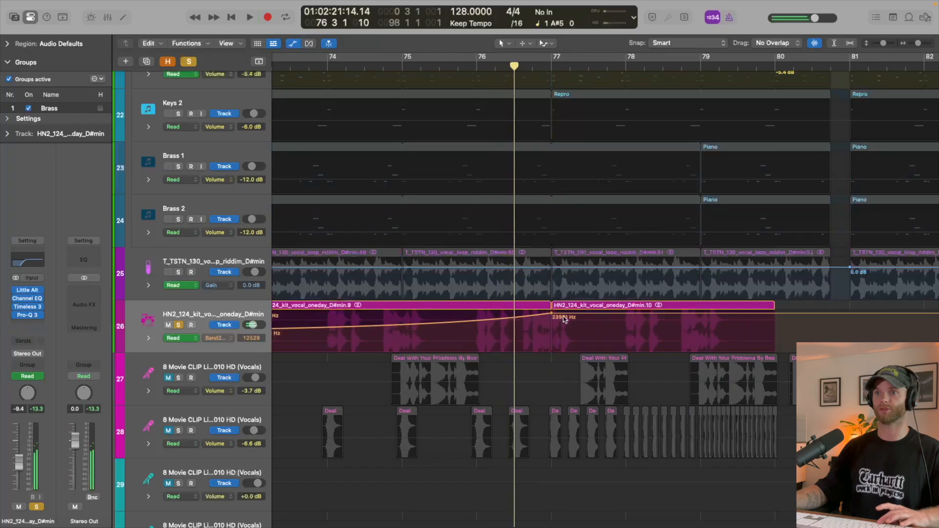
- Reshape the filter automation to drop just before bar 73, starting the sweep at about 271 Hz at bar 73 and ending just before bar 81
{"action": "left_click_drag", "start_coordinate": [553, 316], "coordinate": [830, 313]}
{"action": "scroll", "coordinate": [690, 316], "scroll_direction": "down", "scroll_amount": 5}
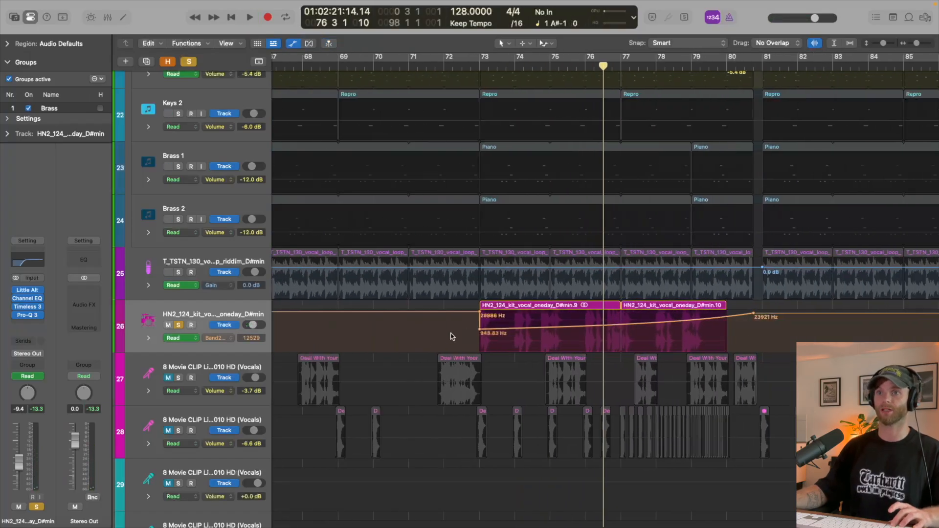
{"action": "left_click_drag", "start_coordinate": [479, 316], "coordinate": [471, 313]}
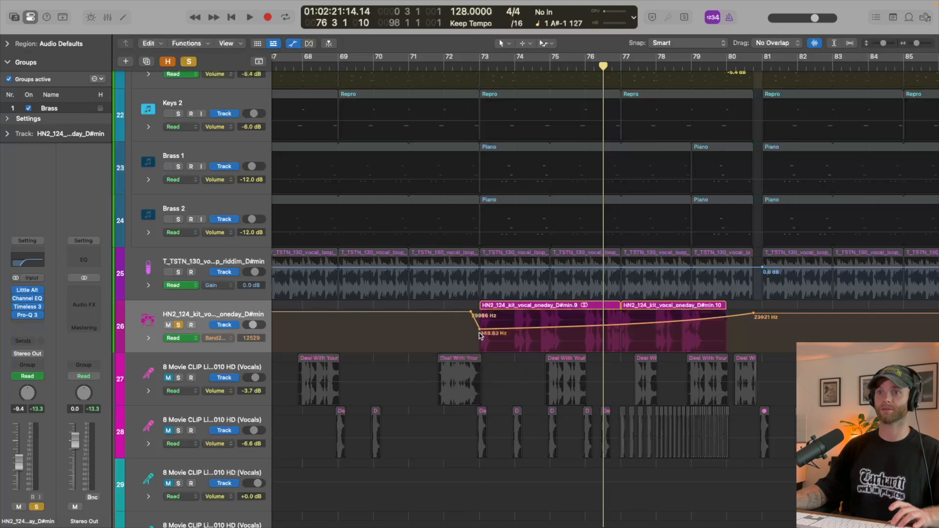
{"action": "key", "text": "super+Down"}
{"action": "left_click_drag", "start_coordinate": [479, 362], "coordinate": [480, 377]}
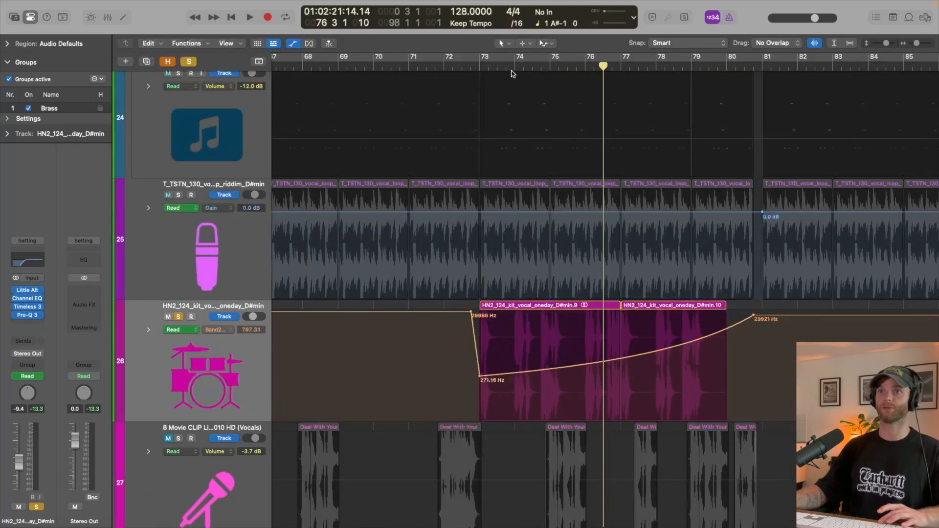
- Unsolo the vocal track, hide the automation, and play the build from just before bar 73 into the bar 81 drop
{"action": "left_click", "coordinate": [472, 66]}
{"action": "key", "text": "space"}
{"action": "key", "text": "s"}
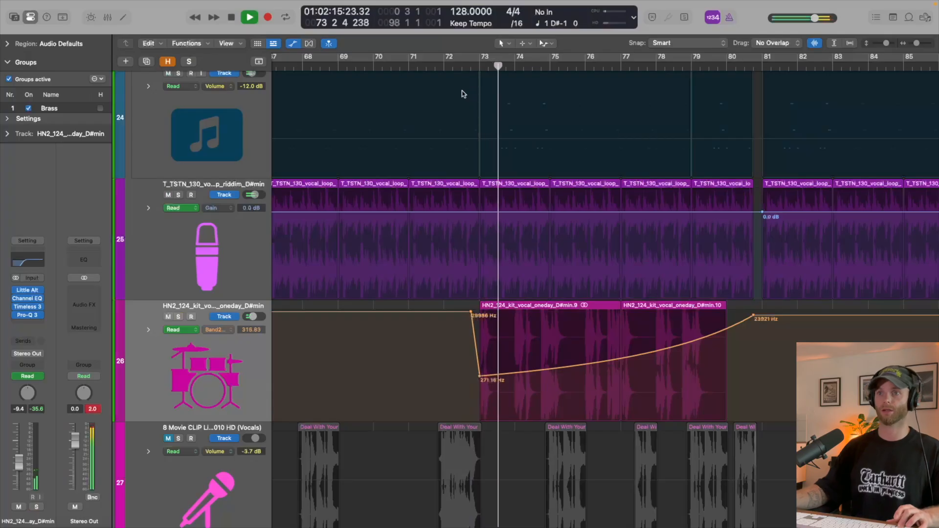
{"action": "key", "text": "super+Up"}
{"action": "key", "text": "super+Up"}
{"action": "key", "text": "super+Up"}
{"action": "key", "text": "super+Up"}
{"action": "key", "text": "super+Up"}
{"action": "key", "text": "super+Up"}
{"action": "key", "text": "a"}
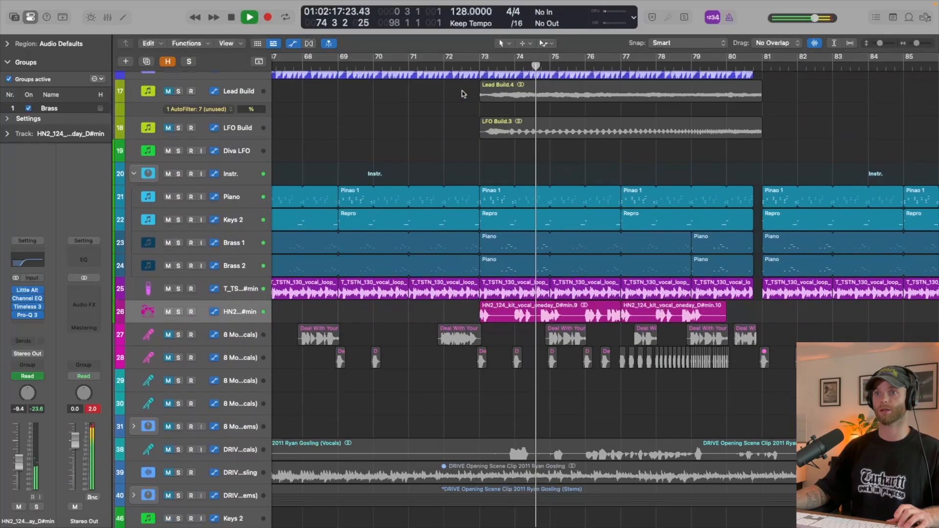
{"action": "key", "text": "super+Up"}
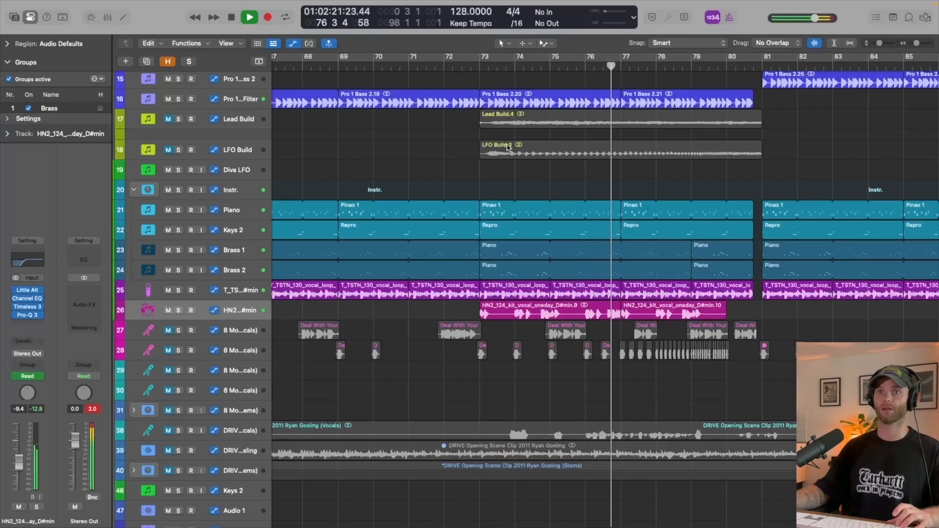
{"action": "scroll", "coordinate": [523, 152], "scroll_direction": "up", "scroll_amount": 10}
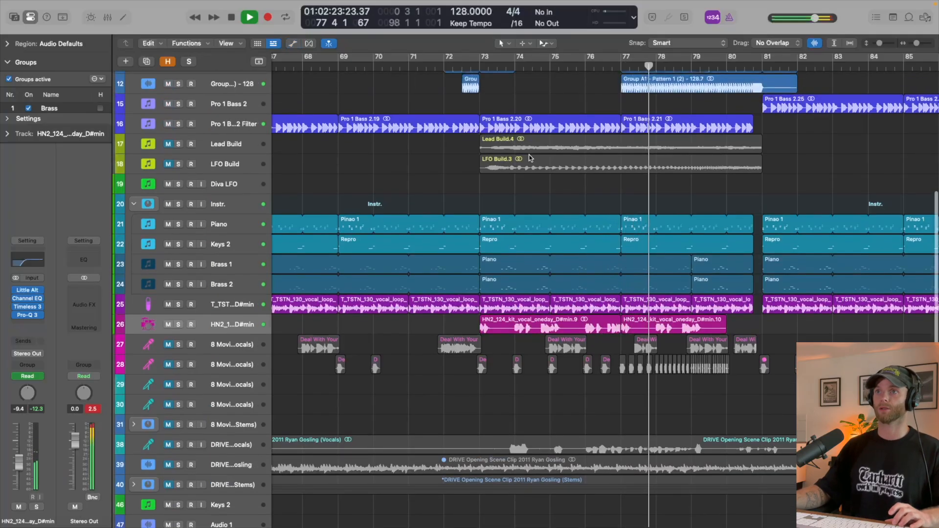
{"action": "scroll", "coordinate": [536, 196], "scroll_direction": "right", "scroll_amount": 2}
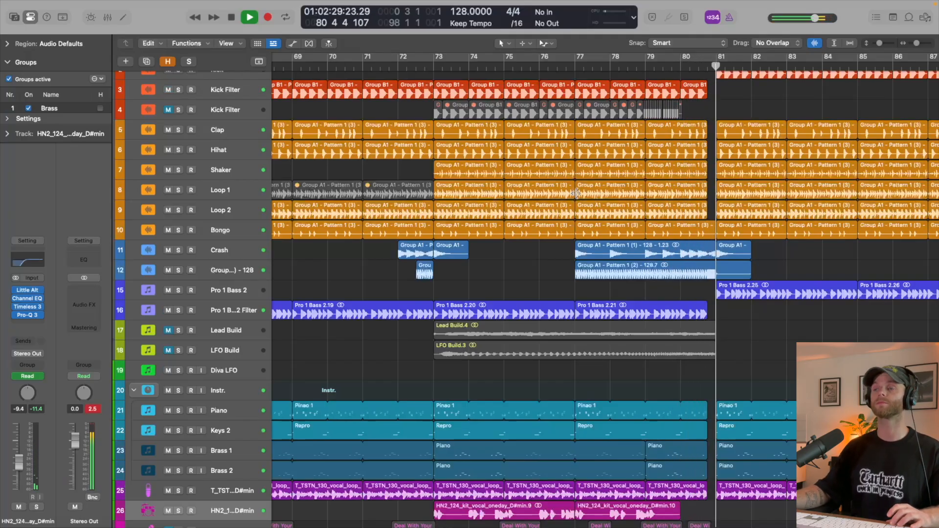
{"action": "key", "text": "space"}
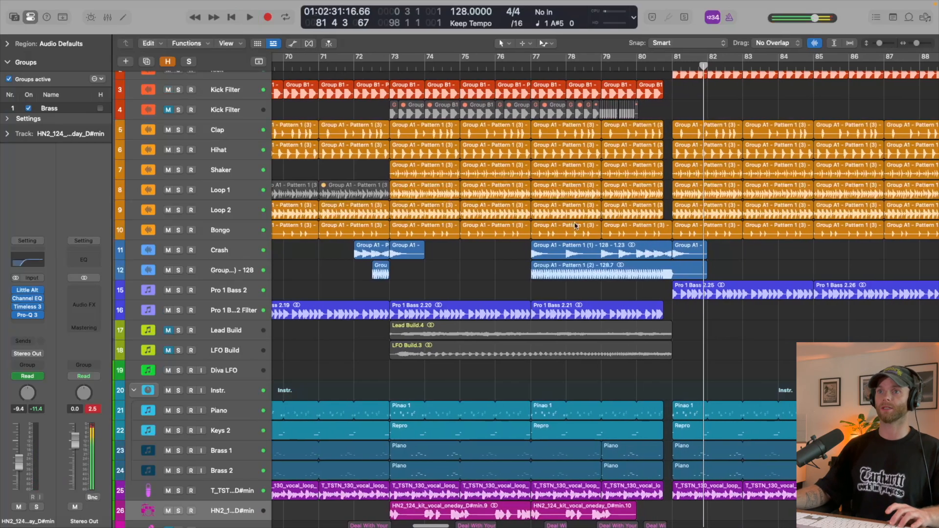
- Play briefly from just before bar 77, then insert a Gain plug-in on the Crash track
{"action": "key", "text": "super+Down"}
{"action": "scroll", "coordinate": [576, 225], "scroll_direction": "up", "scroll_amount": 4}
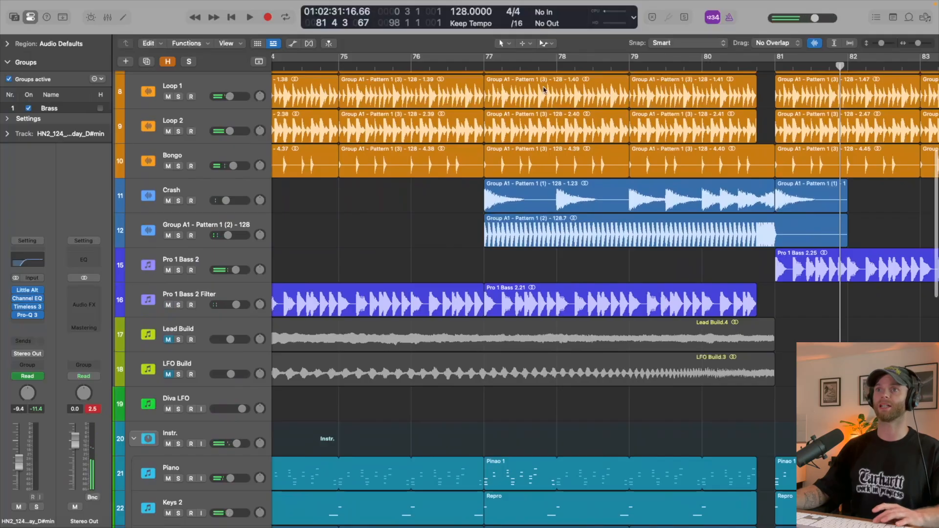
{"action": "left_click", "coordinate": [472, 67]}
{"action": "key", "text": "space"}
{"action": "scroll", "coordinate": [480, 98], "scroll_direction": "up", "scroll_amount": 5}
{"action": "key", "text": "space"}
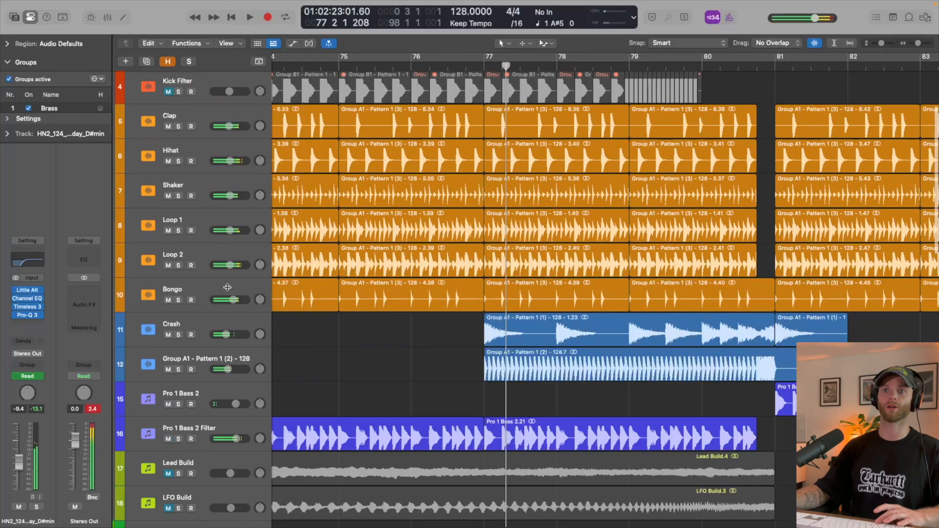
{"action": "left_click", "coordinate": [215, 321]}
{"action": "left_click", "coordinate": [23, 318]}
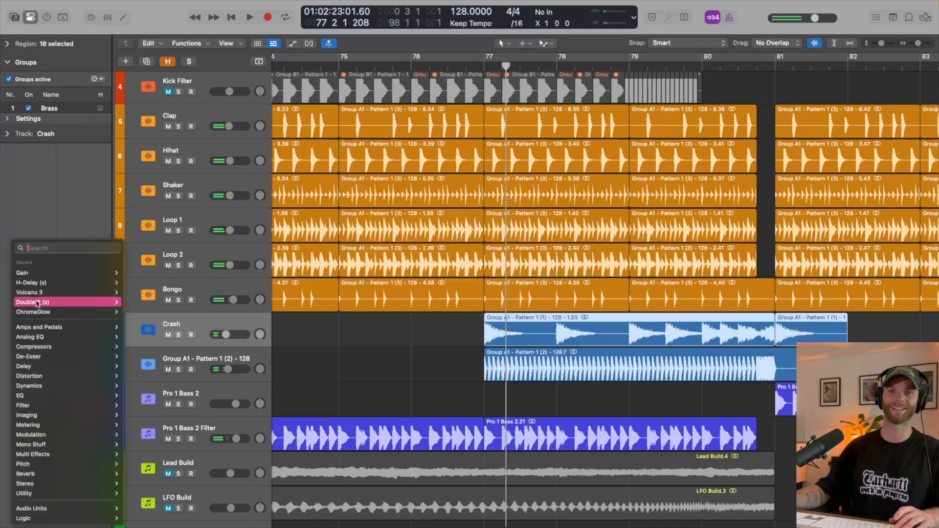
{"action": "left_click", "coordinate": [30, 271]}
{"action": "key", "text": "super+w"}
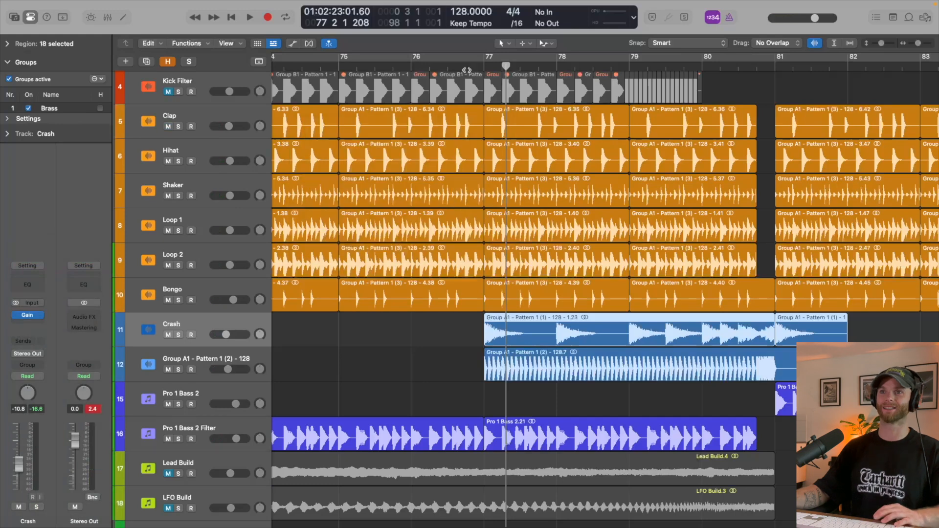
- Raise the Crash track's volume to -6.6 dB while playing the second half of the build
{"action": "key", "text": "space"}
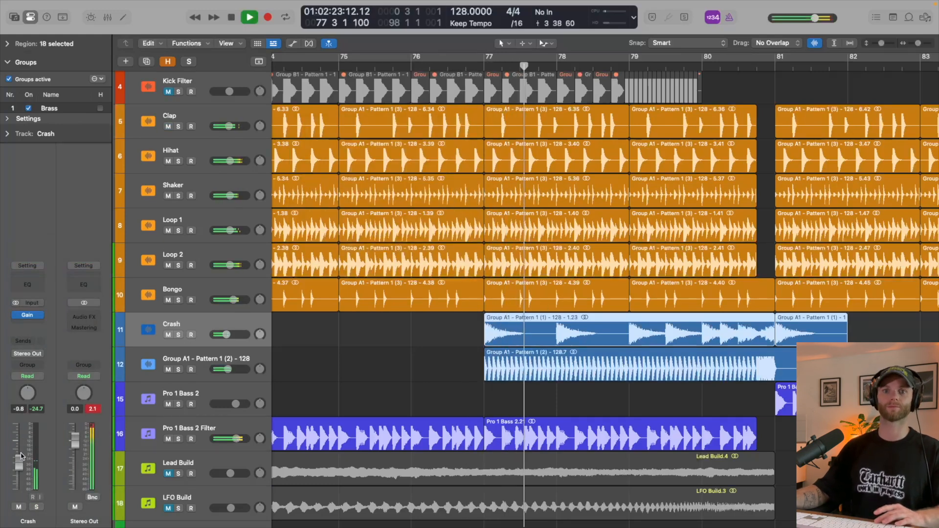
{"action": "left_click_drag", "start_coordinate": [18, 463], "coordinate": [28, 448]}
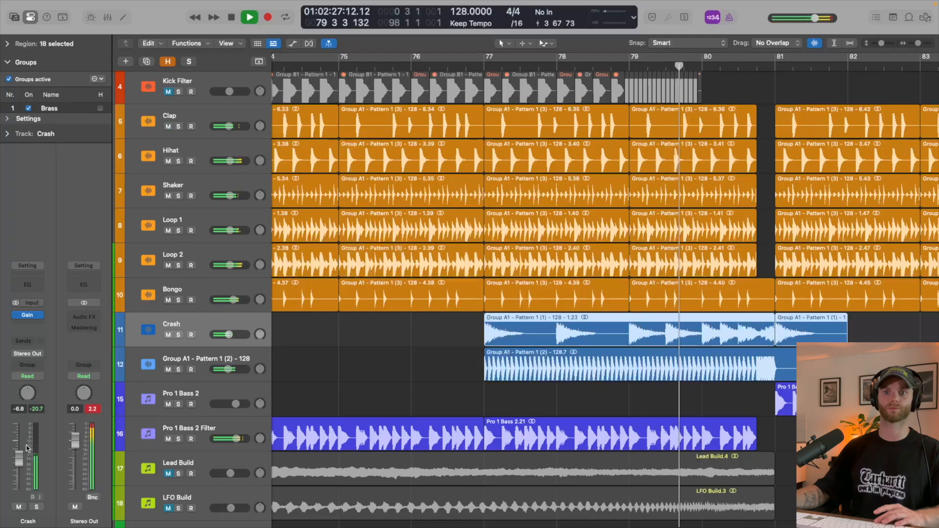
{"action": "scroll", "coordinate": [565, 407], "scroll_direction": "right", "scroll_amount": 2}
{"action": "key", "text": "space"}
{"action": "left_click", "coordinate": [565, 407]}
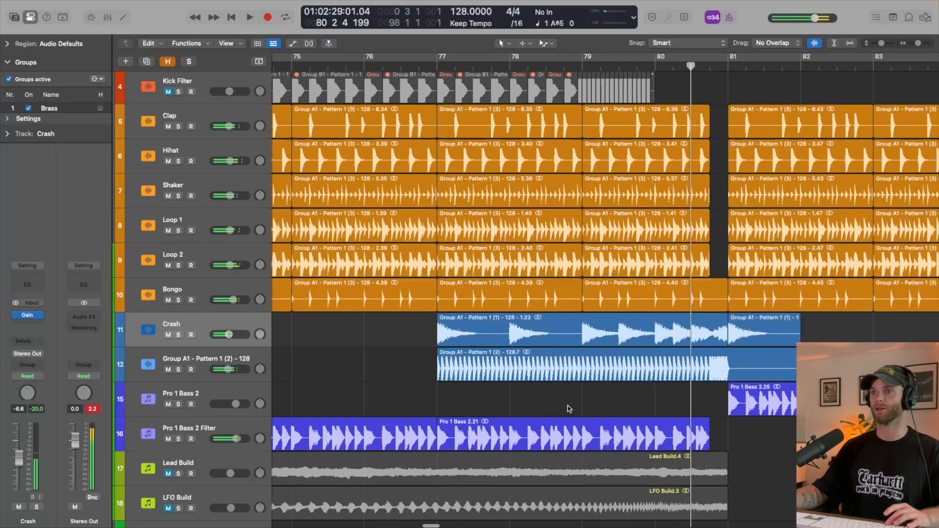
- Copy the first half of bar 80 on the Crash track onto both halves of bar 79
{"action": "scroll", "coordinate": [567, 408], "scroll_direction": "right", "scroll_amount": 3}
{"action": "key", "text": "super+Right"}
{"action": "key", "text": "super+Right"}
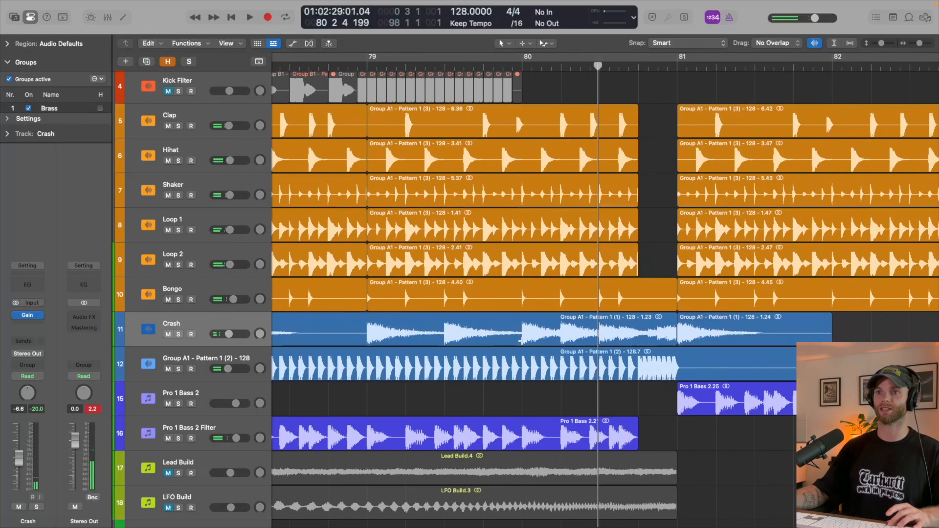
{"action": "left_click_drag", "start_coordinate": [522, 341], "coordinate": [598, 340]}
{"action": "scroll", "coordinate": [573, 339], "scroll_direction": "left", "scroll_amount": 5}
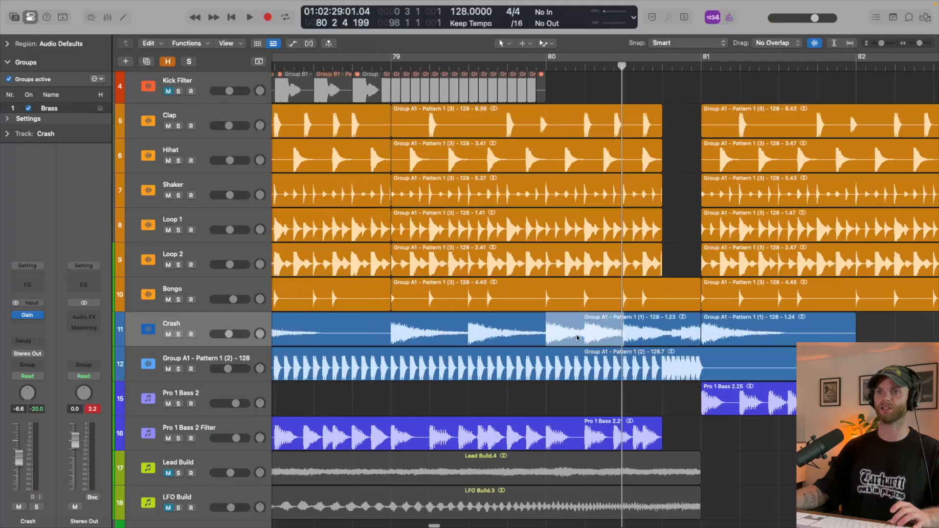
{"action": "left_click_drag", "start_coordinate": [680, 338], "coordinate": [621, 335]}
{"action": "scroll", "coordinate": [620, 335], "scroll_direction": "down", "scroll_amount": 5}
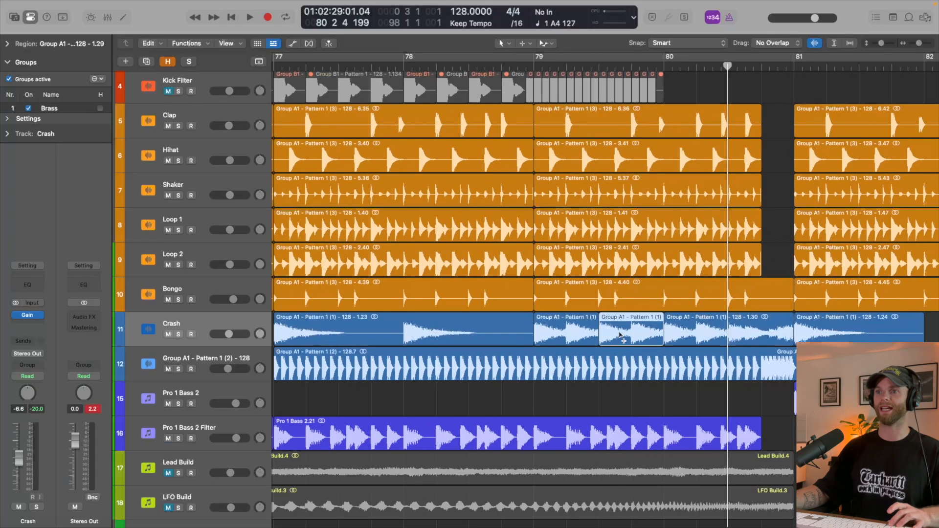
- Play the build from just before bar 77 through the bar 81 drop, stopping around bar 82
{"action": "left_click", "coordinate": [435, 66]}
{"action": "key", "text": "space"}
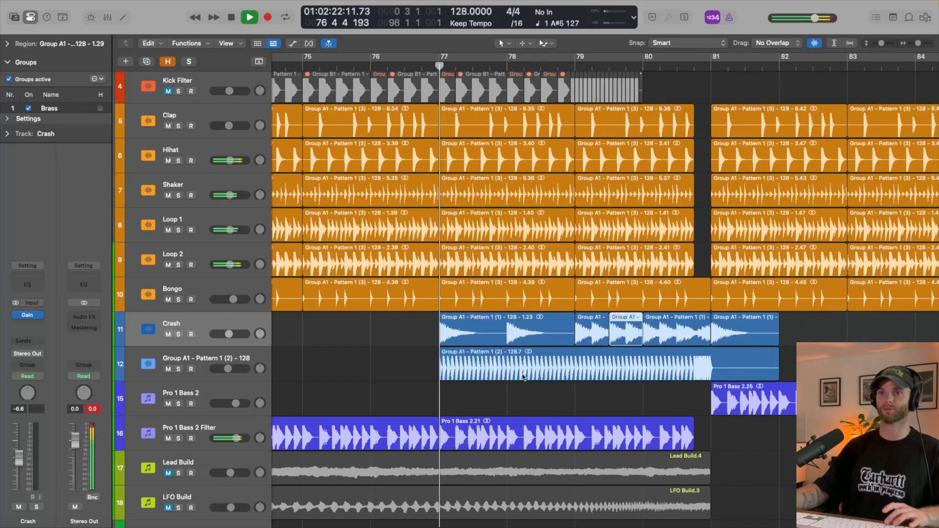
{"action": "scroll", "coordinate": [498, 384], "scroll_direction": "down", "scroll_amount": 2}
{"action": "scroll", "coordinate": [498, 384], "scroll_direction": "down", "scroll_amount": 3}
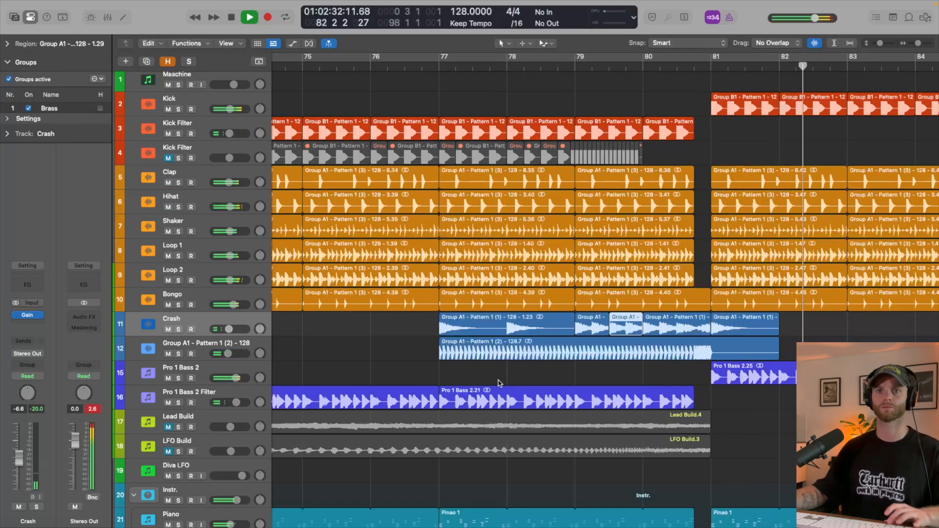
{"action": "scroll", "coordinate": [296, 382], "scroll_direction": "right", "scroll_amount": 3}
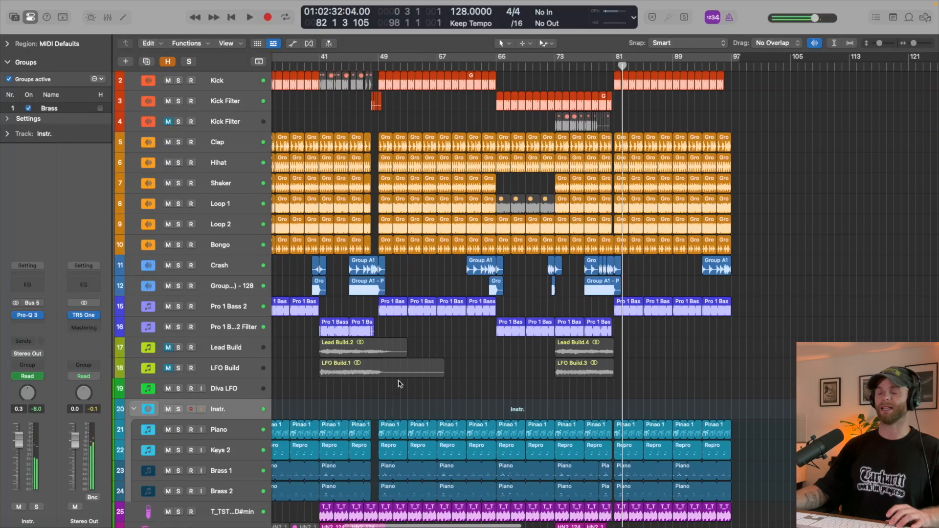
{"action": "scroll", "coordinate": [400, 385], "scroll_direction": "down", "scroll_amount": 5}
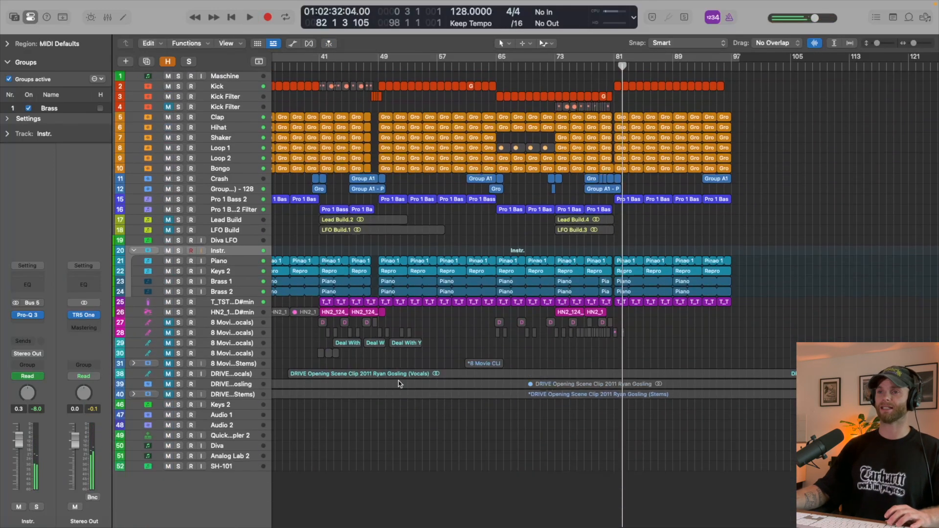
- Hide the Inspector to widen the arrangement area and show all tracks from the top around bars 53 to 97
{"action": "scroll", "coordinate": [417, 336], "scroll_direction": "up", "scroll_amount": 5}
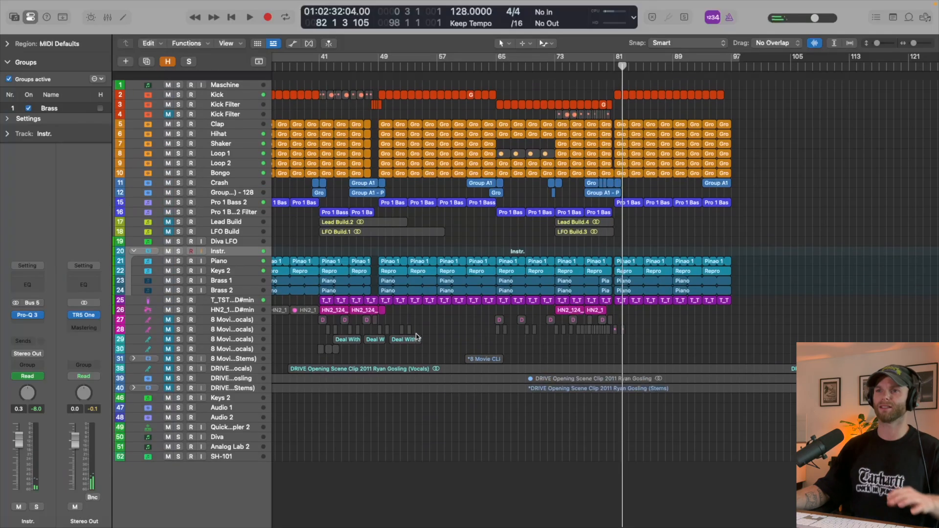
{"action": "key", "text": "i"}
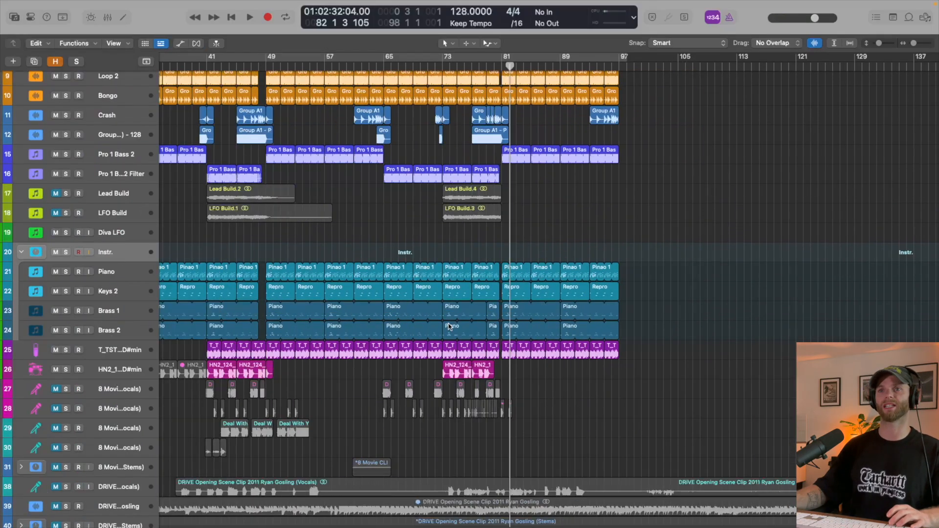
{"action": "scroll", "coordinate": [449, 326], "scroll_direction": "up", "scroll_amount": 5}
{"action": "scroll", "coordinate": [376, 338], "scroll_direction": "up", "scroll_amount": 4}
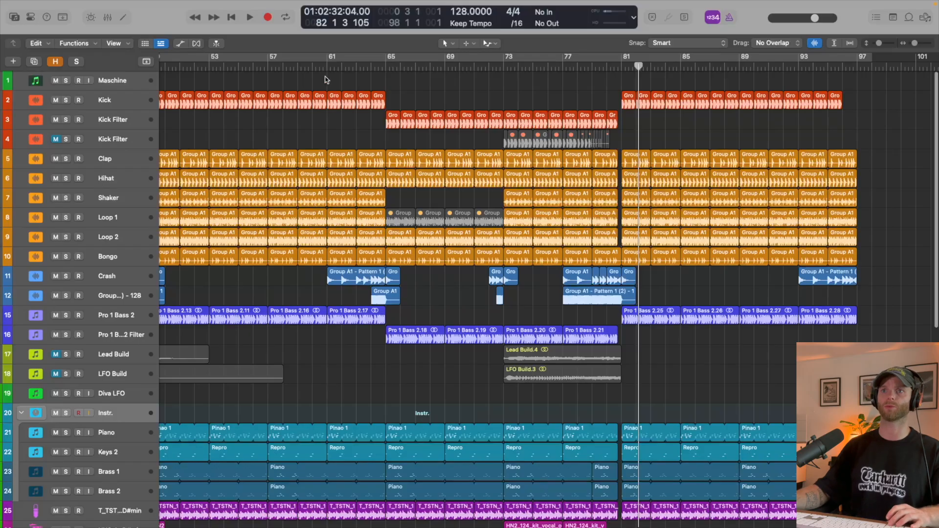
- Play the breakdown and build from around the middle of bar 63 through the bar 81 drop, stopping around bar 82
{"action": "left_click", "coordinate": [363, 68]}
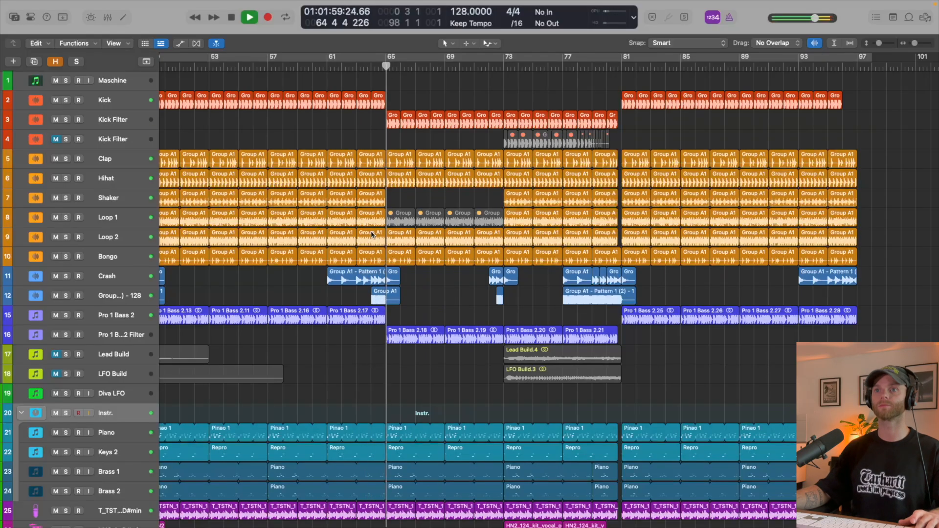
{"action": "scroll", "coordinate": [429, 288], "scroll_direction": "up", "scroll_amount": 4}
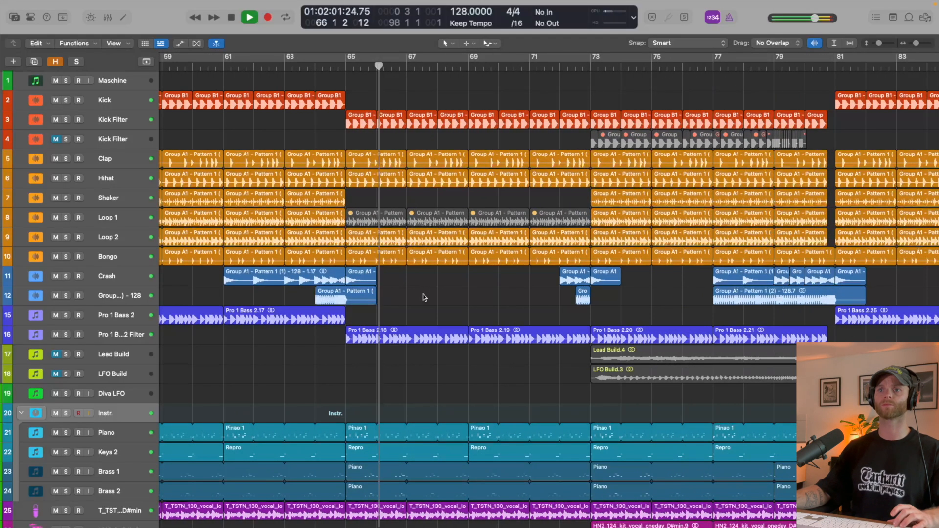
{"action": "left_click", "coordinate": [123, 296]}
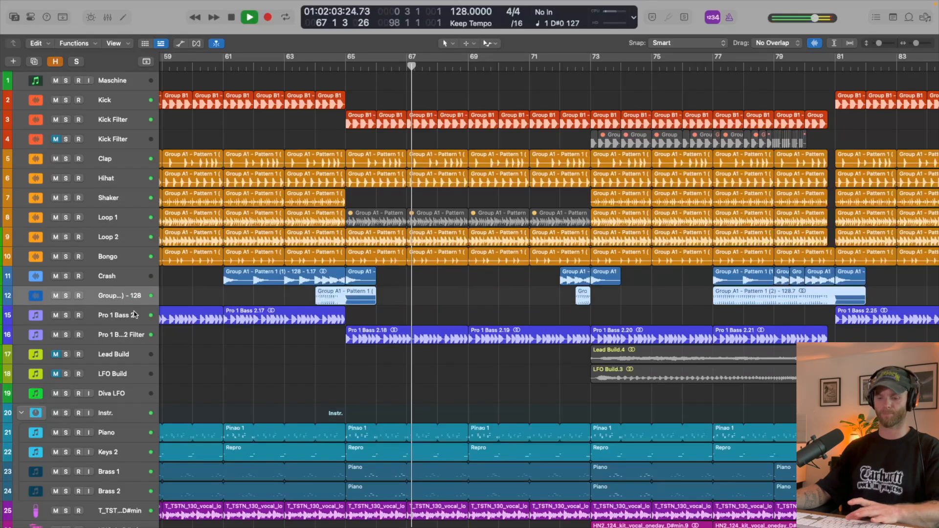
{"action": "key", "text": "i"}
{"action": "key", "text": "i"}
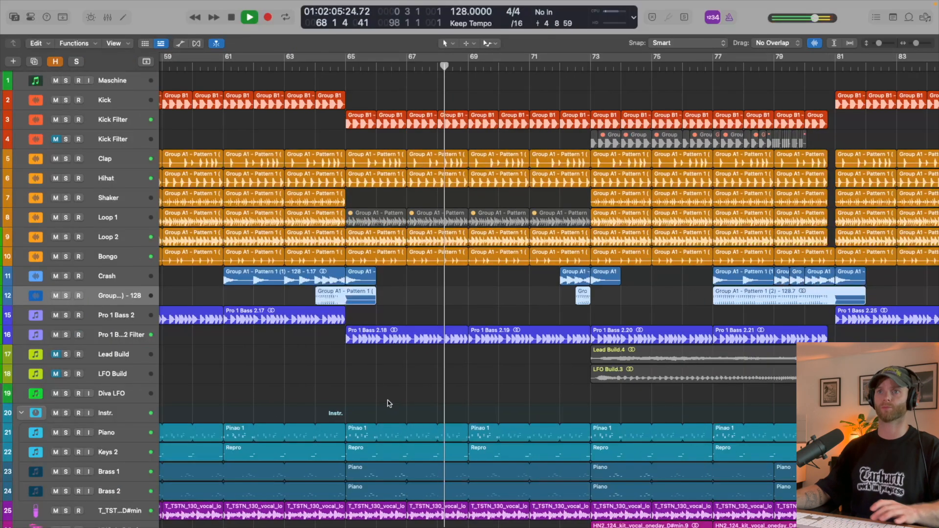
{"action": "scroll", "coordinate": [448, 322], "scroll_direction": "down", "scroll_amount": 5}
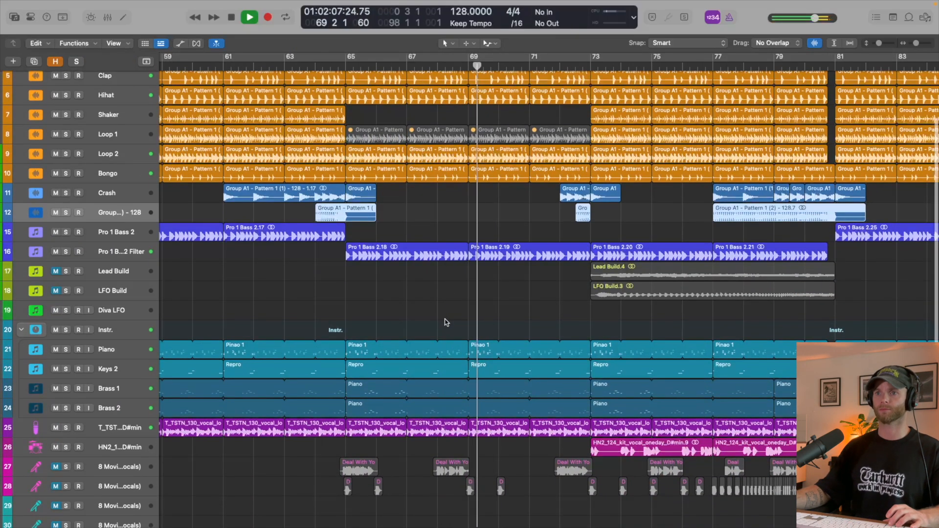
{"action": "key", "text": "super+Left"}
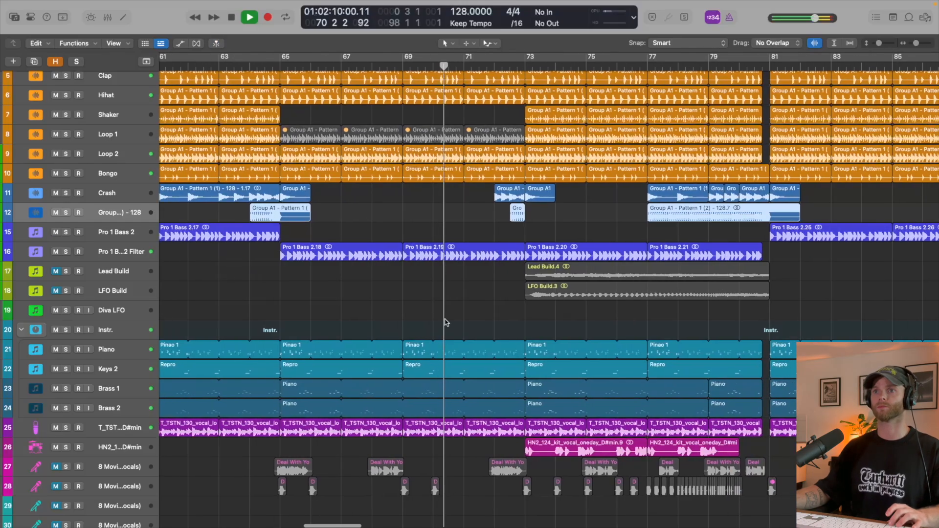
{"action": "scroll", "coordinate": [446, 322], "scroll_direction": "up", "scroll_amount": 5}
{"action": "key", "text": "super+Right"}
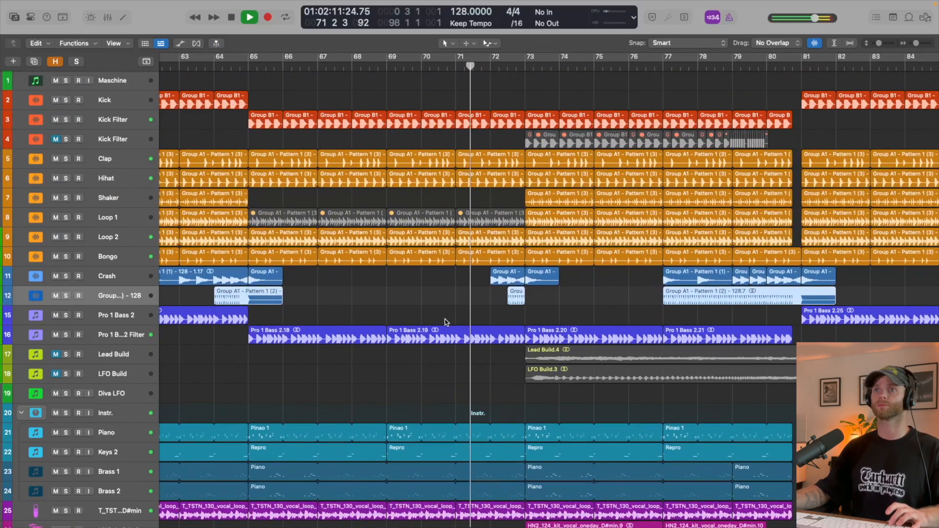
{"action": "key", "text": "super+Right"}
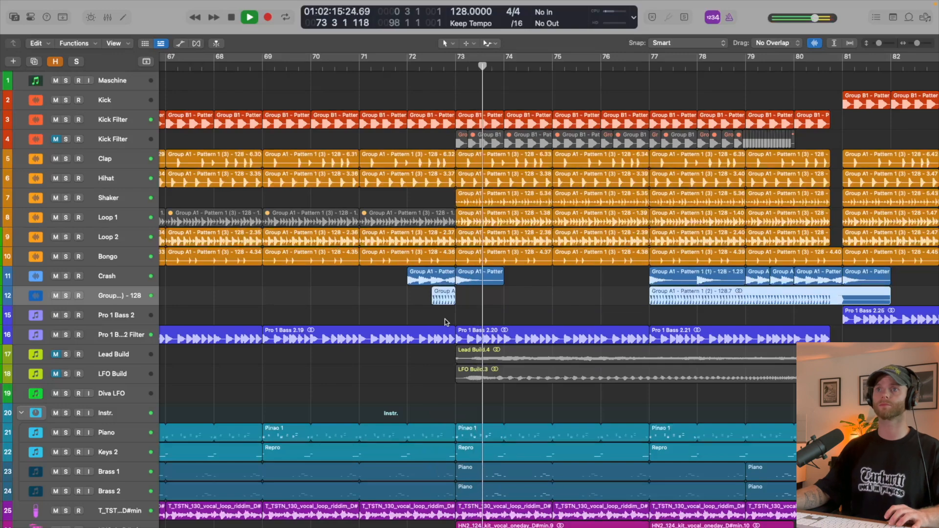
{"action": "key", "text": "super+Left"}
{"action": "key", "text": "super+Left"}
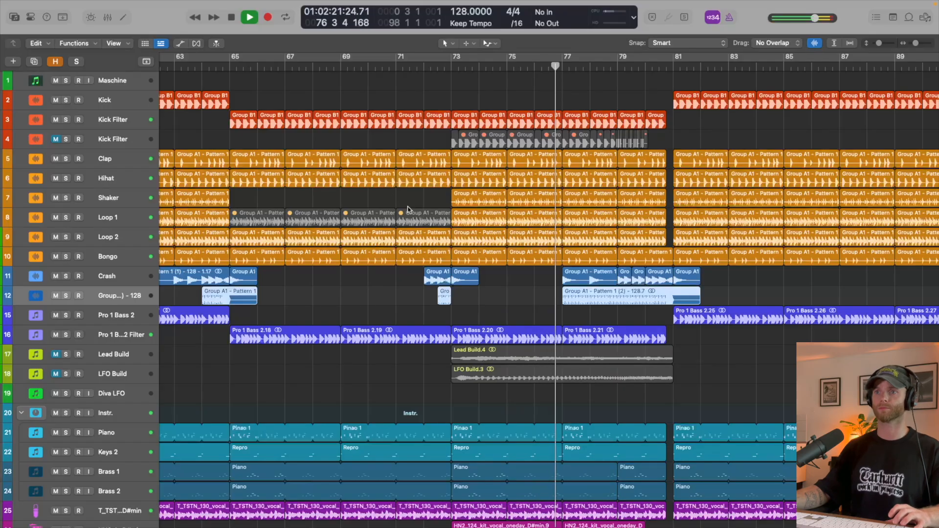
{"action": "scroll", "coordinate": [465, 230], "scroll_direction": "right", "scroll_amount": 5}
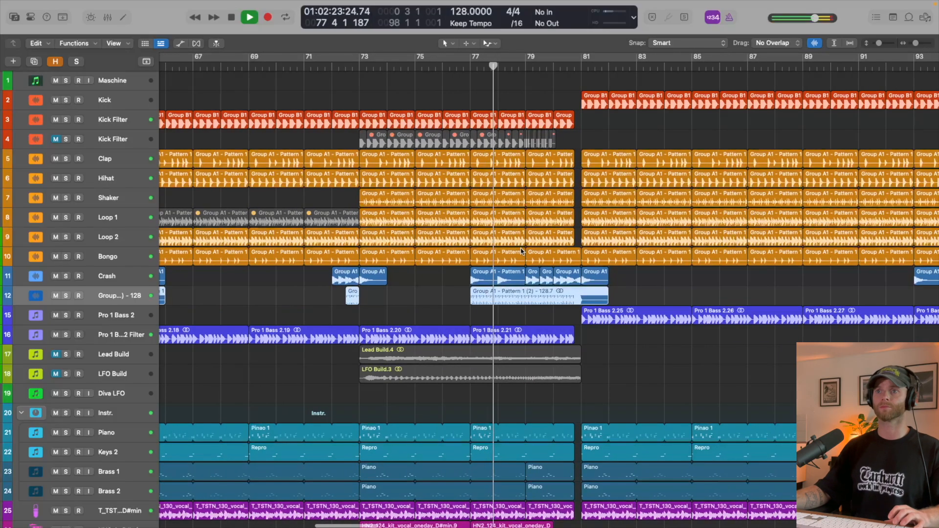
{"action": "scroll", "coordinate": [522, 251], "scroll_direction": "right", "scroll_amount": 3}
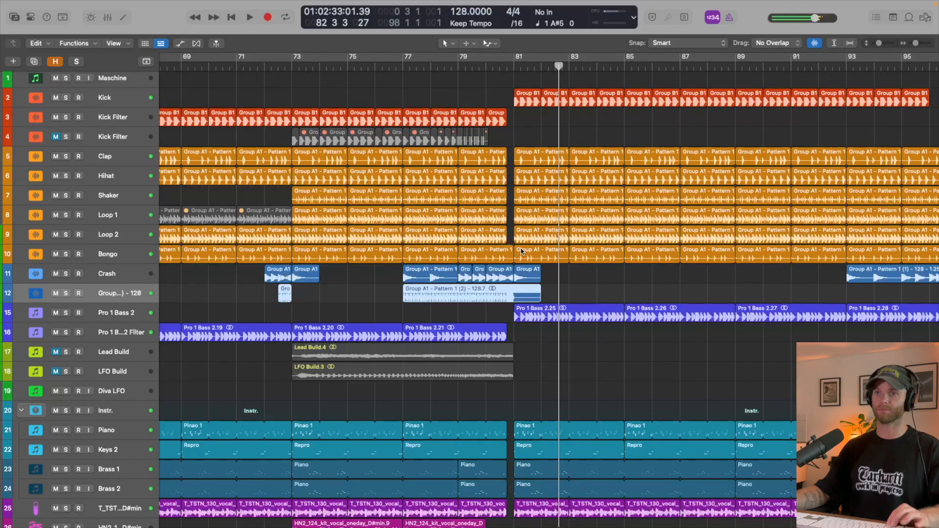
- Select the percussion tracks from Clap through Bongo to point them out across bars 53 to 97, and clear the region selection
{"action": "scroll", "coordinate": [522, 251], "scroll_direction": "down", "scroll_amount": 3}
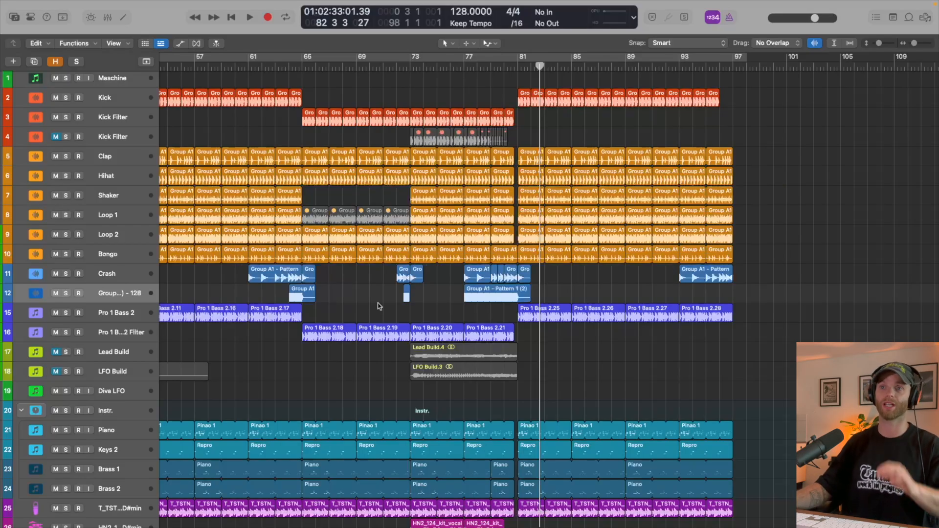
{"action": "scroll", "coordinate": [378, 306], "scroll_direction": "left", "scroll_amount": 3}
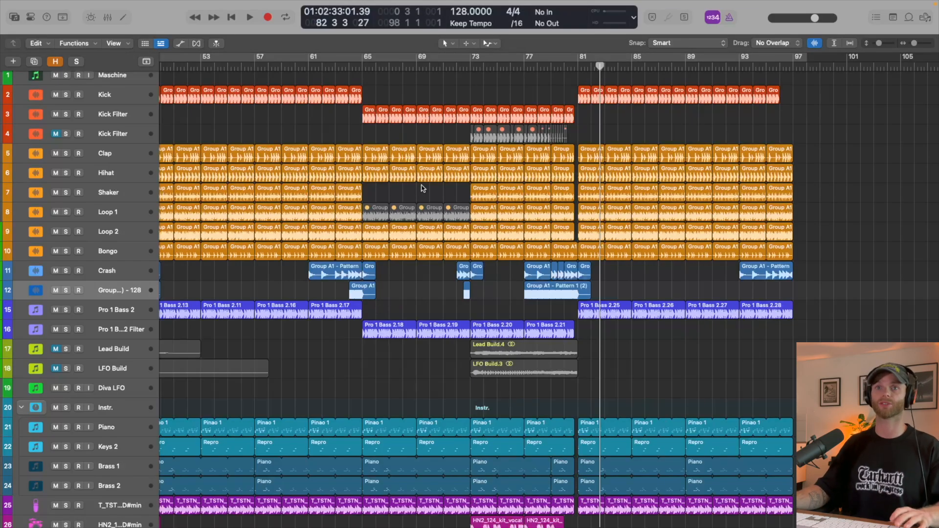
{"action": "left_click", "coordinate": [135, 155]}
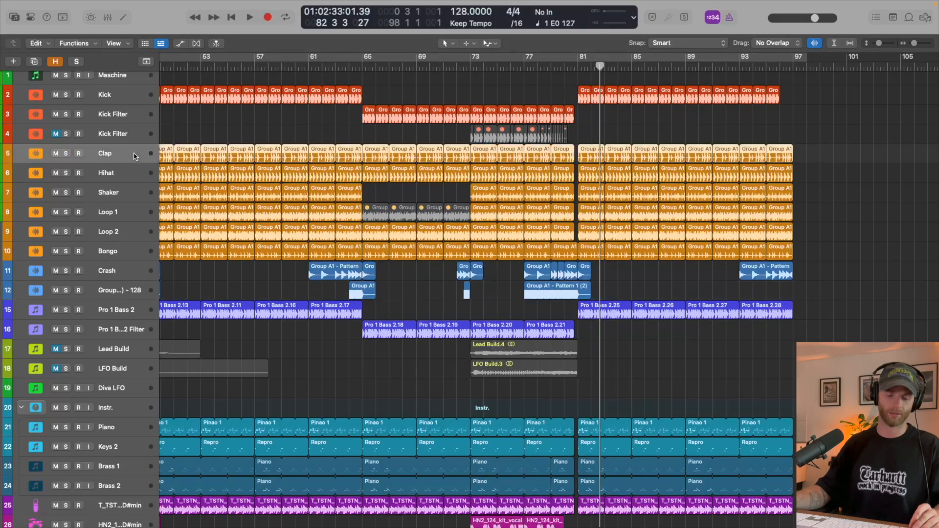
{"action": "left_click", "coordinate": [143, 250], "text": "shift"}
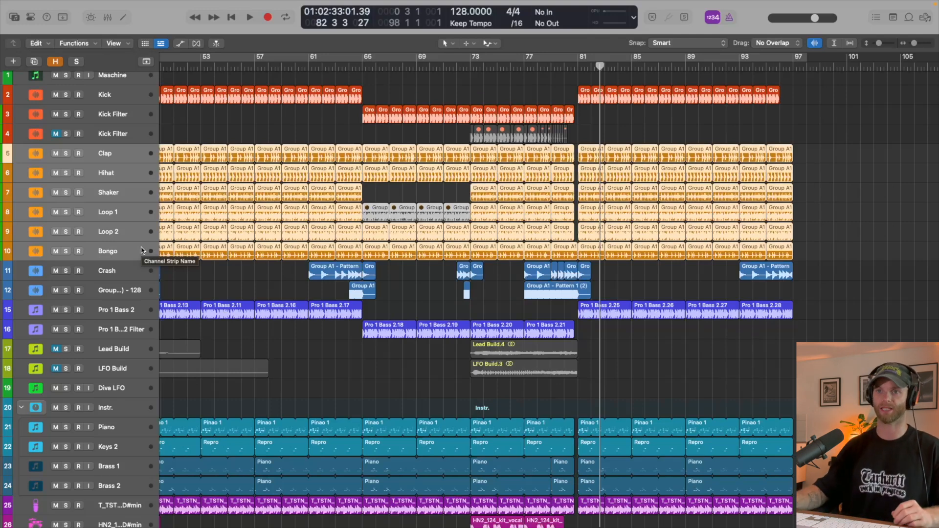
{"action": "left_click", "coordinate": [302, 352]}
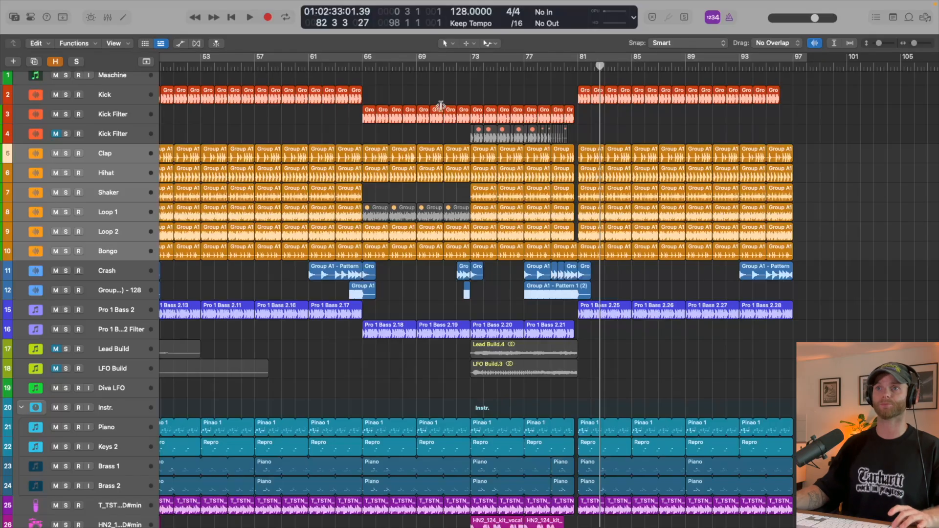
- Unmute the Lead Build and LFO Build tracks for the build from bar 73
{"action": "scroll", "coordinate": [441, 105], "scroll_direction": "up", "scroll_amount": 3}
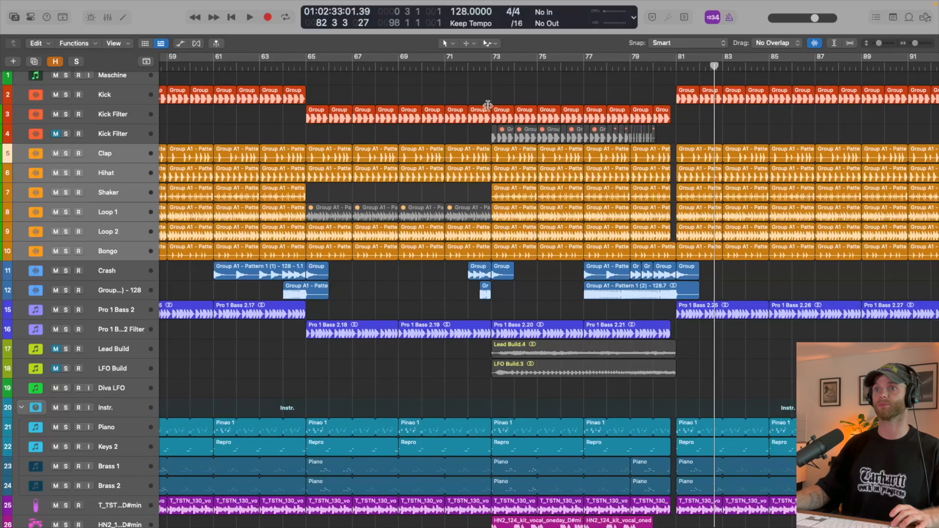
{"action": "scroll", "coordinate": [527, 132], "scroll_direction": "right", "scroll_amount": 3}
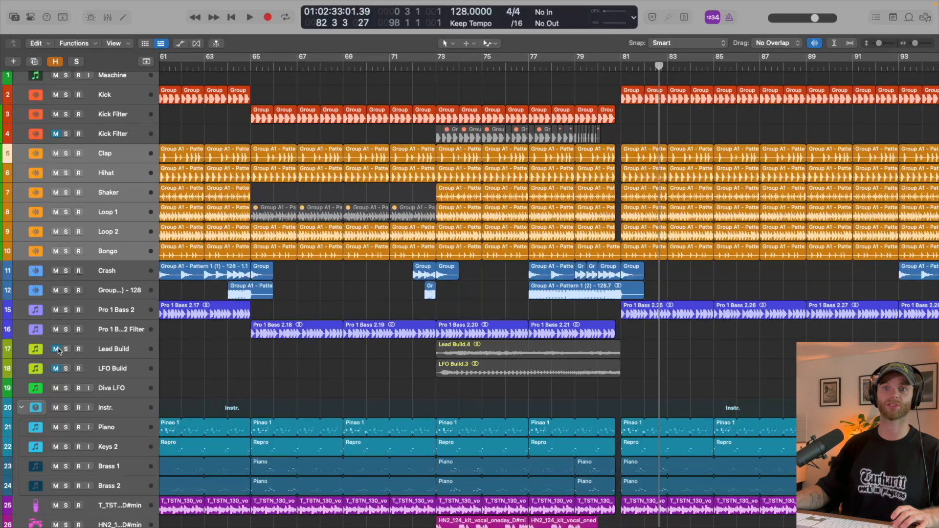
{"action": "left_click_drag", "start_coordinate": [57, 349], "coordinate": [56, 369]}
- Play the build with the lead and LFO layers from just before bar 73 through the bar 81 drop
{"action": "left_click", "coordinate": [430, 66]}
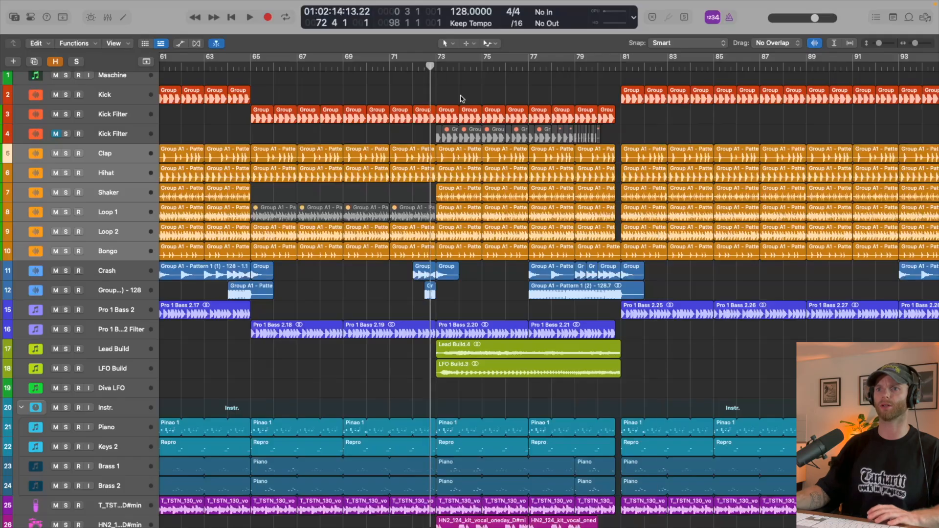
{"action": "key", "text": "space"}
{"action": "key", "text": "super+Down"}
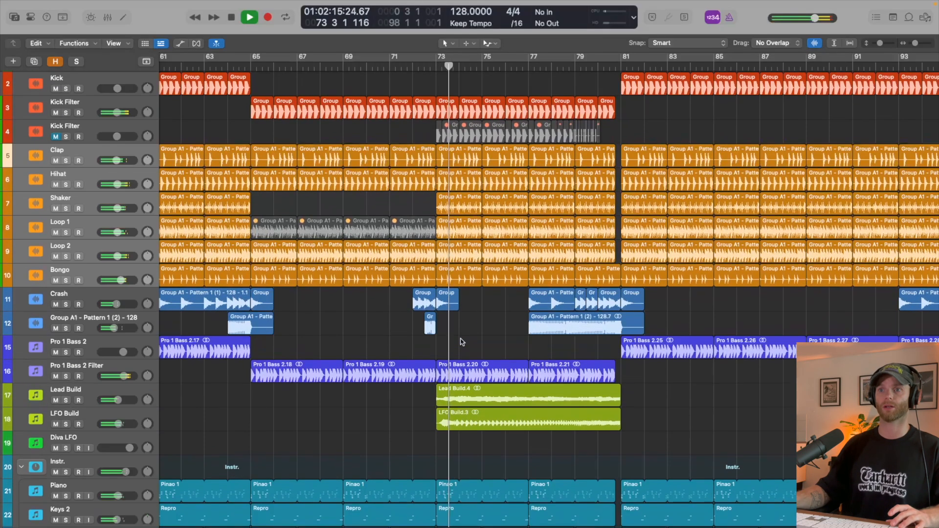
{"action": "scroll", "coordinate": [463, 342], "scroll_direction": "down", "scroll_amount": 4}
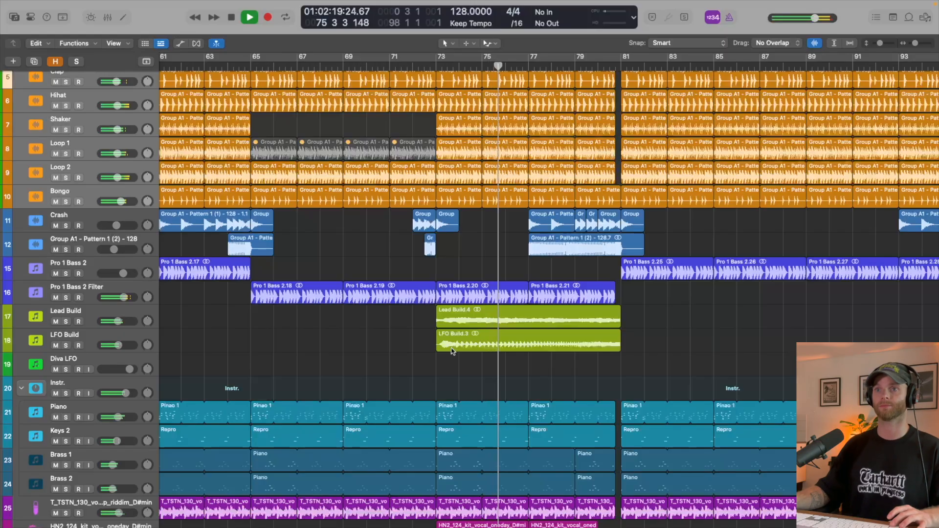
{"action": "scroll", "coordinate": [452, 350], "scroll_direction": "up", "scroll_amount": 4}
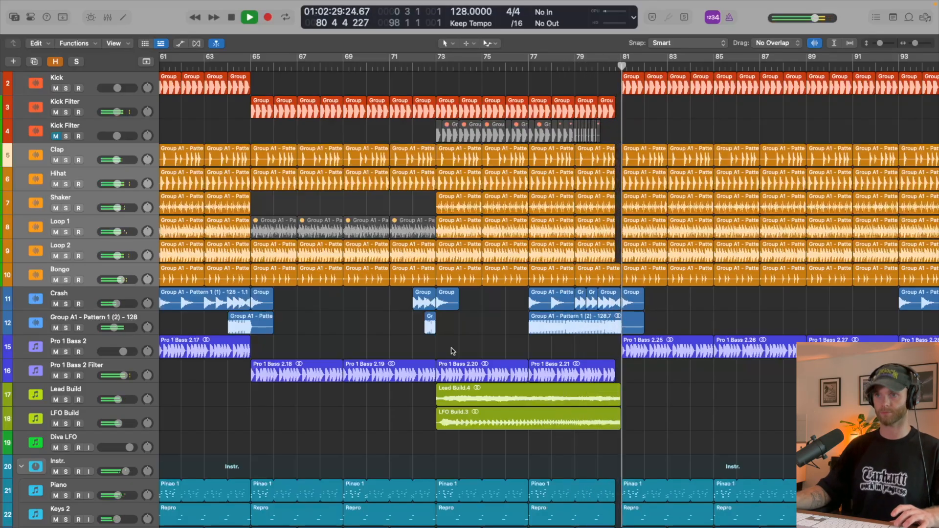
{"action": "key", "text": "space"}
{"action": "scroll", "coordinate": [477, 337], "scroll_direction": "down", "scroll_amount": 1}
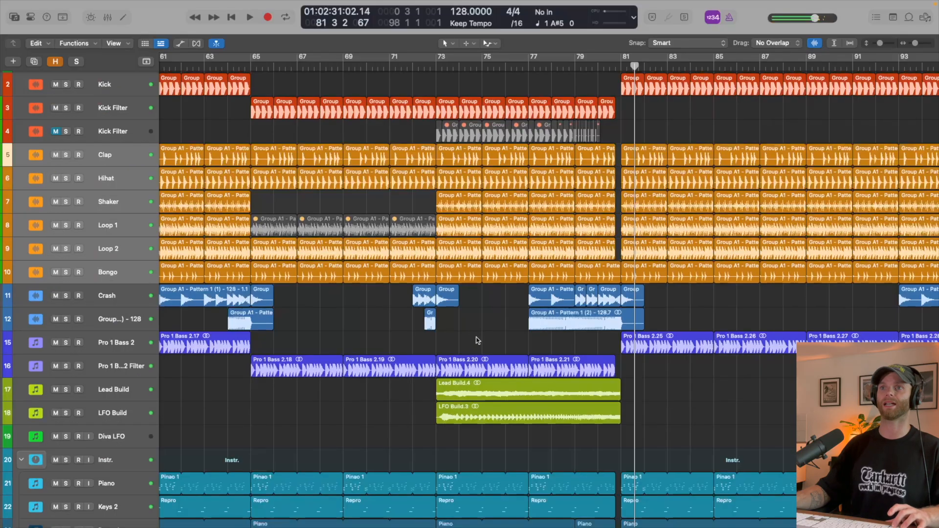
- Delete the upper Kick Filter track's regions from bar 73 and move the chopped kick-build regions up from the muted track below
{"action": "scroll", "coordinate": [477, 341], "scroll_direction": "up", "scroll_amount": 3}
{"action": "scroll", "coordinate": [474, 340], "scroll_direction": "up", "scroll_amount": 2}
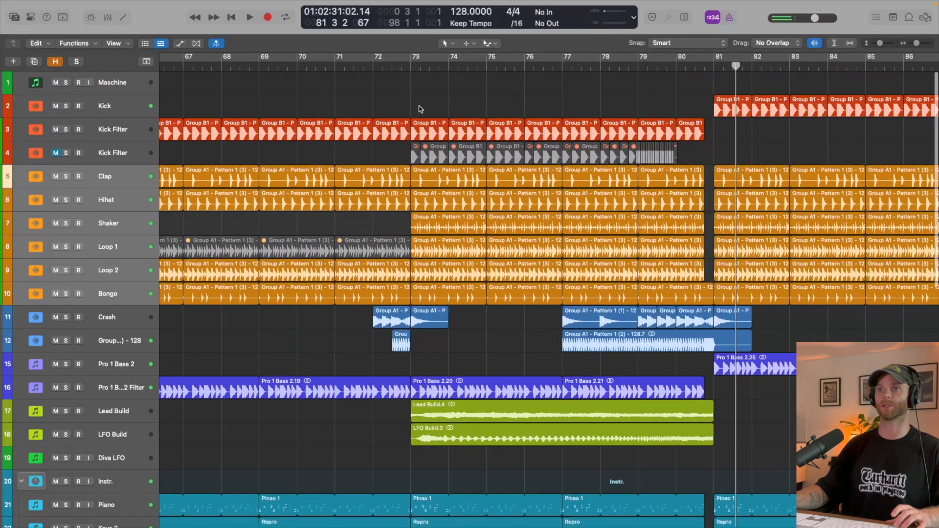
{"action": "left_click_drag", "start_coordinate": [416, 105], "coordinate": [417, 151]}
{"action": "key", "text": "BackSpace"}
{"action": "left_click", "coordinate": [419, 148]}
{"action": "left_click_drag", "start_coordinate": [775, 146], "coordinate": [434, 141]}
- Delete the emptied, muted Kick Filter track and show all track rows with their volume controls around the build
{"action": "left_click", "coordinate": [118, 153]}
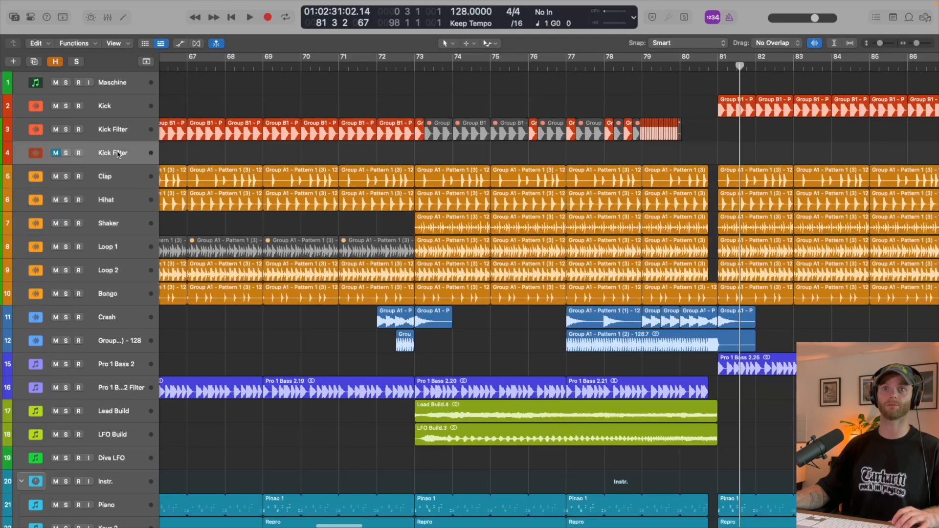
{"action": "key", "text": "super+BackSpace"}
{"action": "key", "text": "super+Down"}
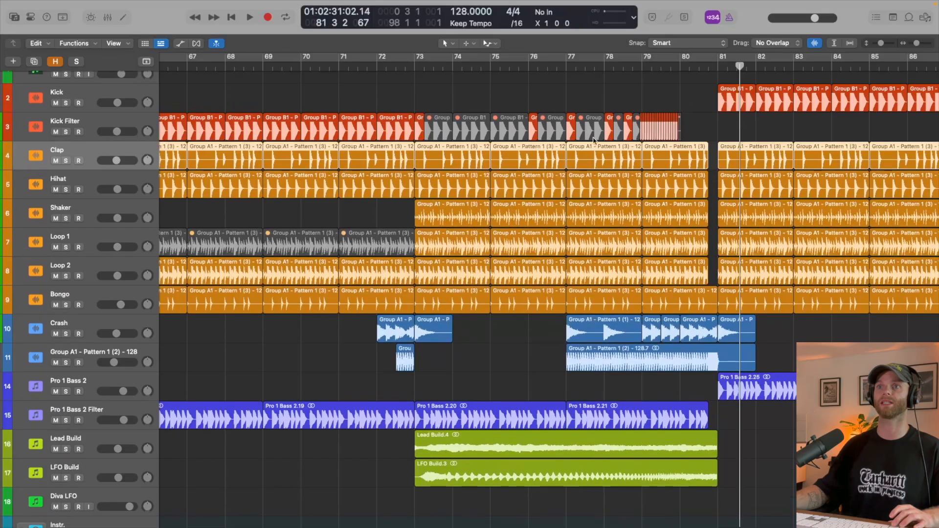
{"action": "scroll", "coordinate": [595, 141], "scroll_direction": "up", "scroll_amount": 3}
{"action": "scroll", "coordinate": [507, 122], "scroll_direction": "up", "scroll_amount": 2}
{"action": "scroll", "coordinate": [376, 79], "scroll_direction": "down", "scroll_amount": 3}
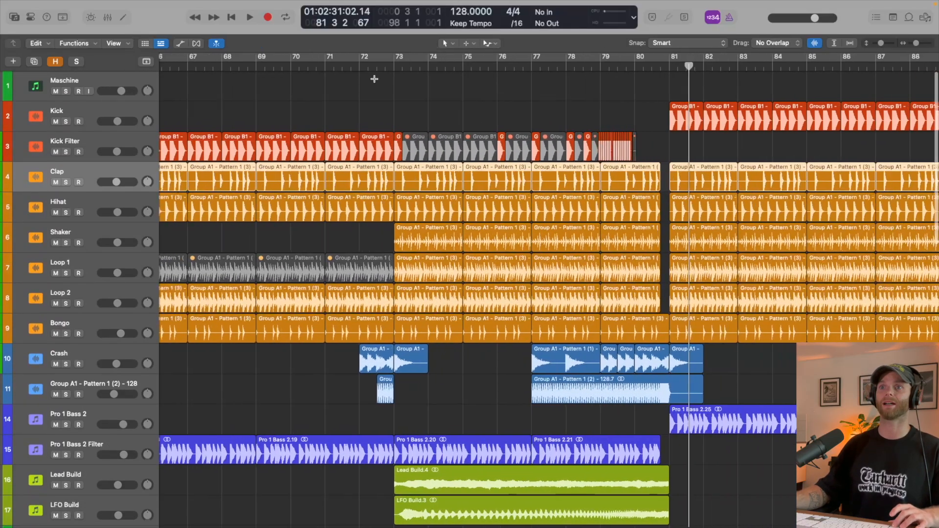
- Mute the Kick Filter regions across the breakdown from bar 65 to bar 73
{"action": "scroll", "coordinate": [374, 79], "scroll_direction": "down", "scroll_amount": 5}
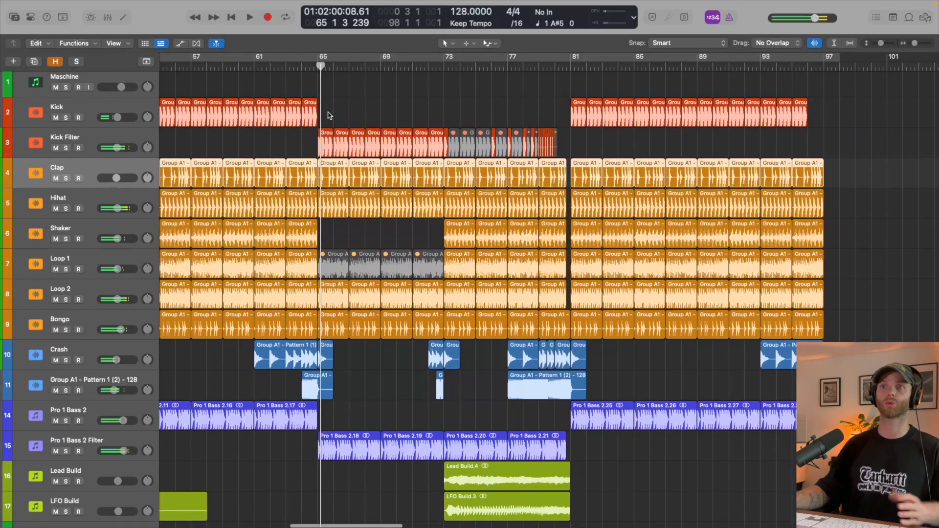
{"action": "left_click_drag", "start_coordinate": [324, 112], "coordinate": [433, 143]}
{"action": "key", "text": "ctrl+m"}
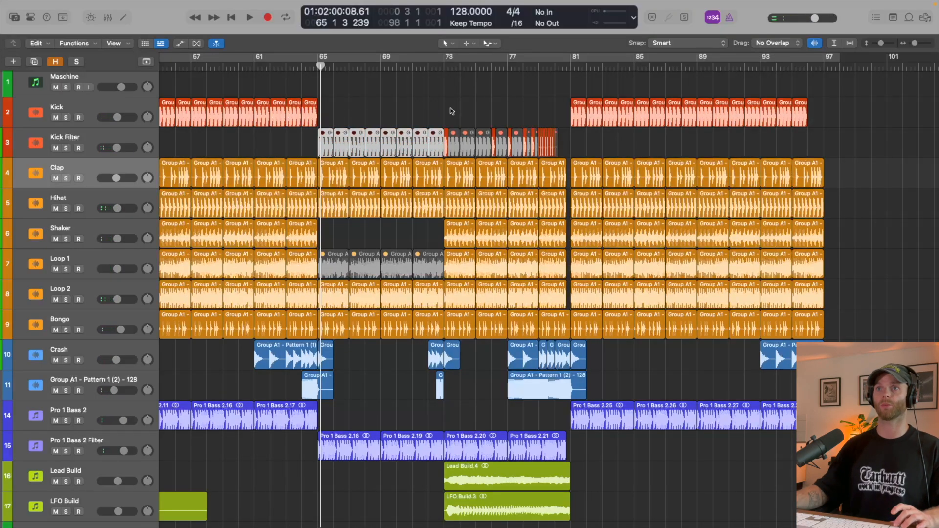
- Unmute all the muted Kick Filter regions between bars 73 and 79 so the kick runs through the build
{"action": "scroll", "coordinate": [452, 112], "scroll_direction": "up", "scroll_amount": 5}
{"action": "left_click_drag", "start_coordinate": [452, 109], "coordinate": [554, 134]}
{"action": "key", "text": "ctrl+m"}
{"action": "scroll", "coordinate": [471, 145], "scroll_direction": "right", "scroll_amount": 5}
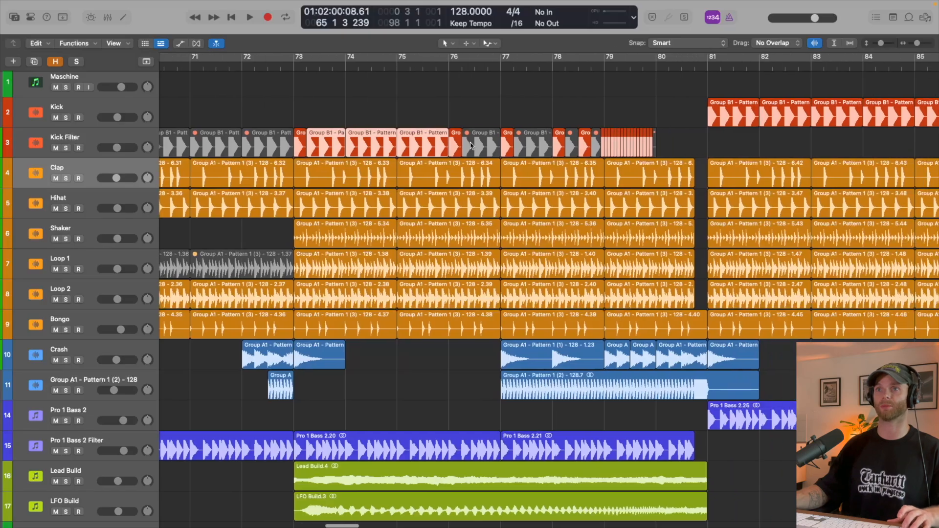
{"action": "left_click", "coordinate": [471, 146]}
{"action": "left_click", "coordinate": [520, 145], "text": "shift"}
{"action": "left_click", "coordinate": [571, 144], "text": "shift"}
{"action": "left_click", "coordinate": [594, 144], "text": "shift"}
{"action": "key", "text": "ctrl+m"}
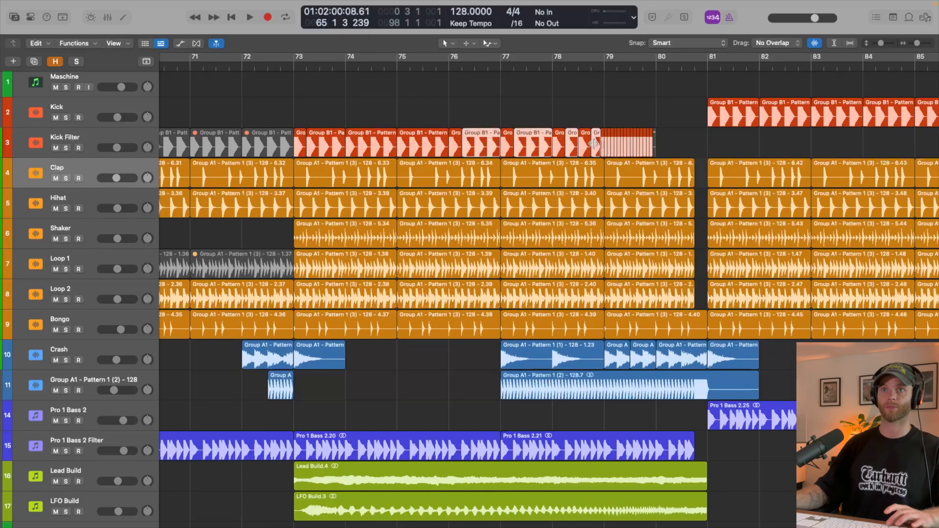
- Play the build from just before bar 73 into bar 77, examining the Kick Filter regions up close
{"action": "left_click", "coordinate": [280, 67]}
{"action": "key", "text": "space"}
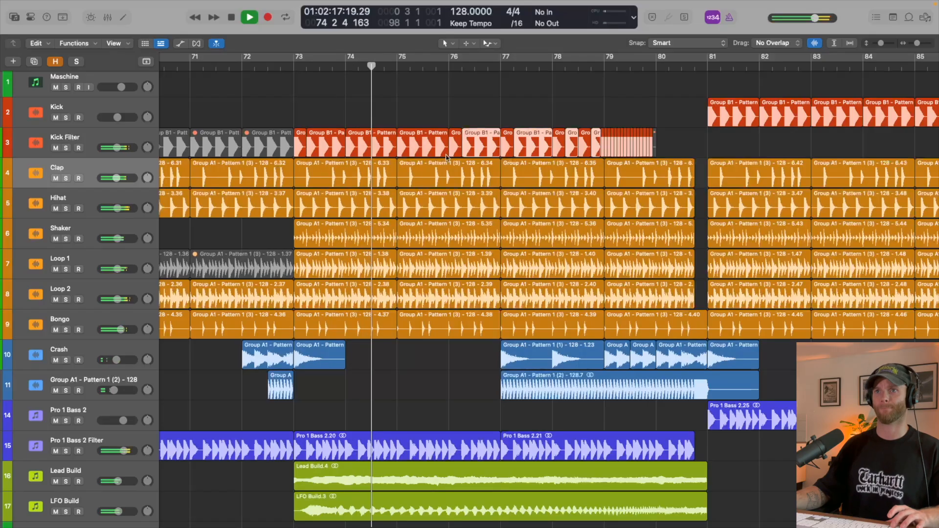
{"action": "left_click", "coordinate": [483, 119]}
{"action": "scroll", "coordinate": [482, 119], "scroll_direction": "up", "scroll_amount": 3}
{"action": "scroll", "coordinate": [483, 121], "scroll_direction": "down", "scroll_amount": 1}
{"action": "scroll", "coordinate": [476, 130], "scroll_direction": "up", "scroll_amount": 1}
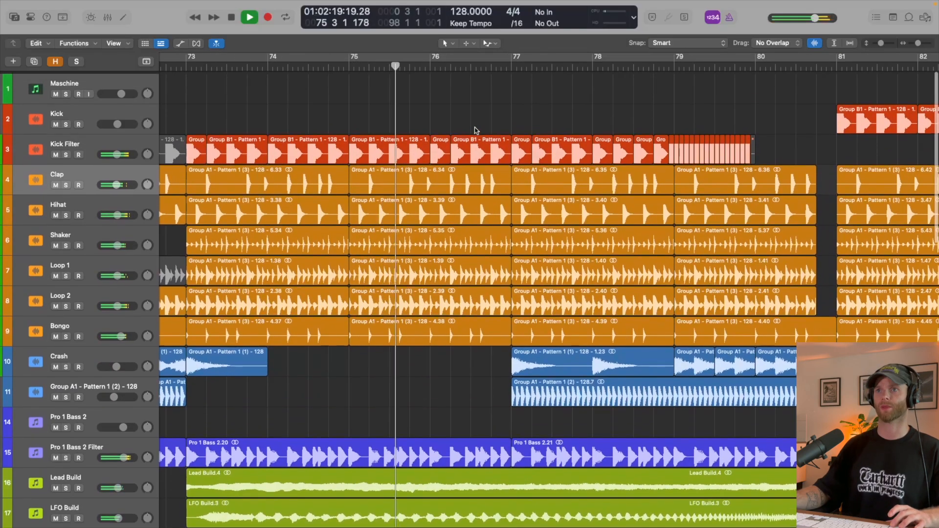
{"action": "scroll", "coordinate": [538, 124], "scroll_direction": "right", "scroll_amount": 5}
{"action": "scroll", "coordinate": [414, 117], "scroll_direction": "up", "scroll_amount": 3}
{"action": "scroll", "coordinate": [409, 121], "scroll_direction": "left", "scroll_amount": 2}
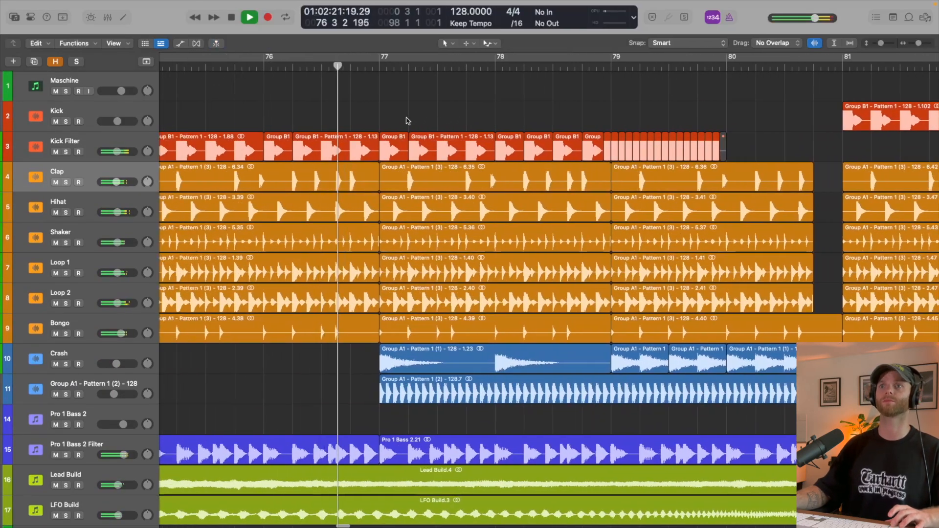
{"action": "key", "text": "space"}
{"action": "scroll", "coordinate": [399, 146], "scroll_direction": "up", "scroll_amount": 2}
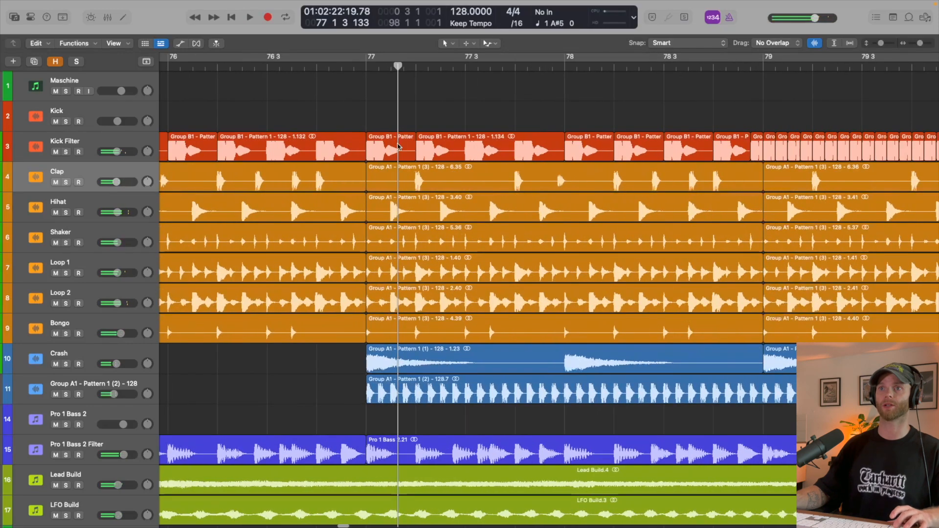
- Shorten the Kick Filter region at bar 77 to an eighth note and give it a fade-out of 13
{"action": "left_click", "coordinate": [399, 145]}
{"action": "scroll", "coordinate": [411, 152], "scroll_direction": "up", "scroll_amount": 2}
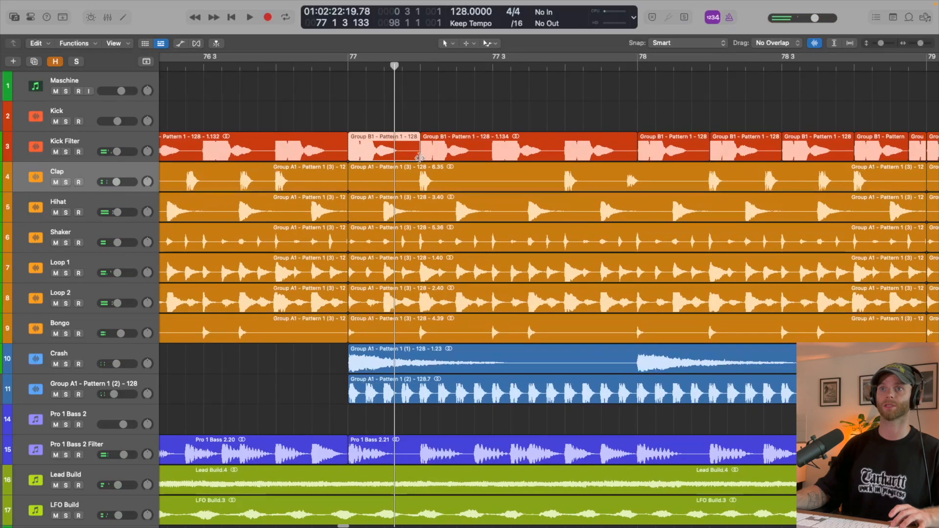
{"action": "left_click_drag", "start_coordinate": [419, 158], "coordinate": [382, 163]}
{"action": "key", "text": "i"}
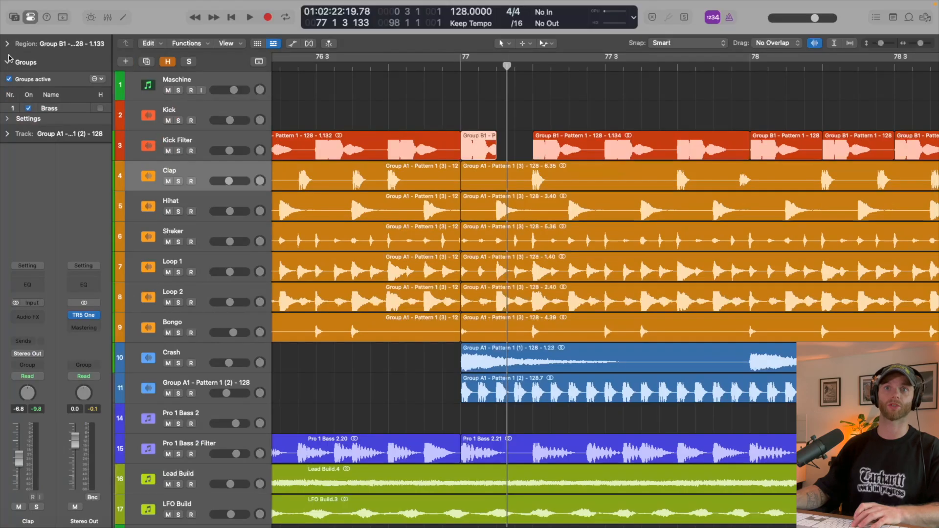
{"action": "left_click", "coordinate": [7, 43]}
{"action": "left_click", "coordinate": [39, 146]}
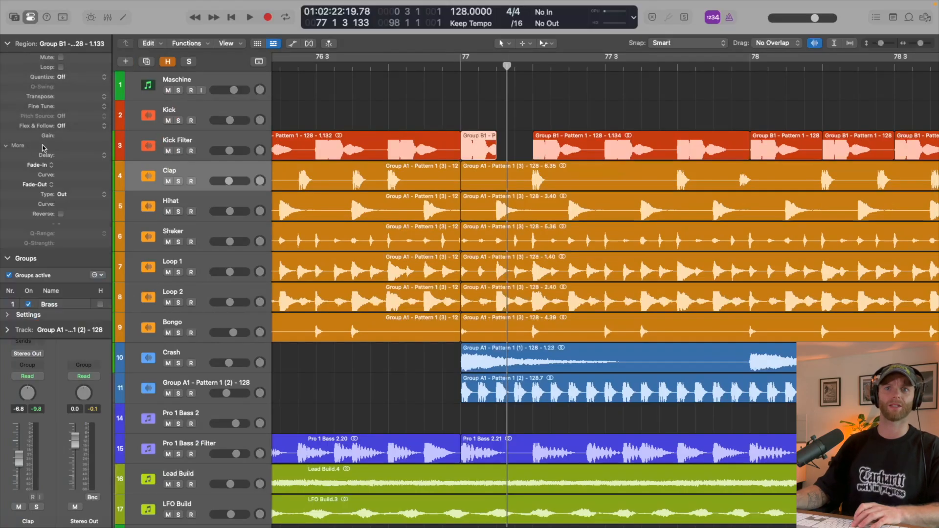
{"action": "left_click_drag", "start_coordinate": [73, 184], "coordinate": [73, 180]}
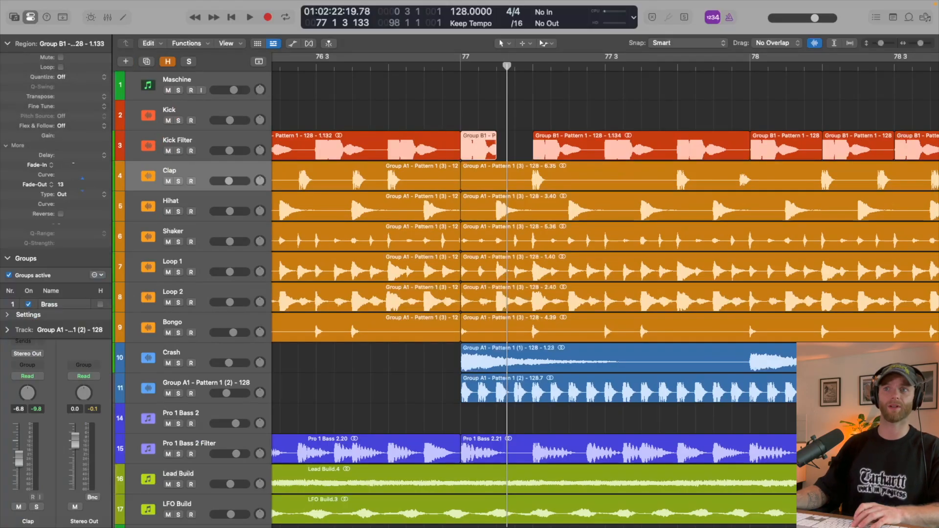
{"action": "key", "text": "i"}
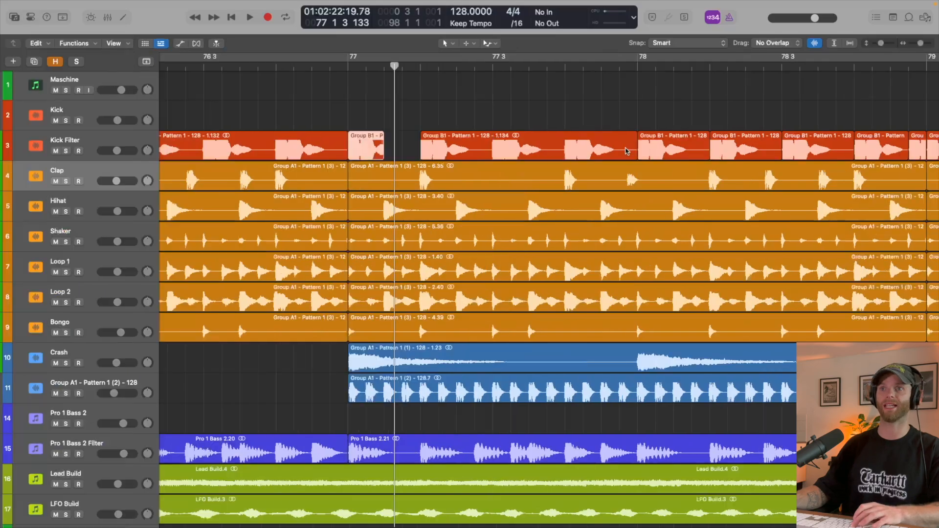
- Copy the shortened Kick Filter hit repeatedly to fill bars 77 to 79 with eighth-note kicks
{"action": "left_click_drag", "start_coordinate": [373, 142], "coordinate": [443, 149]}
{"action": "key", "text": "super+z"}
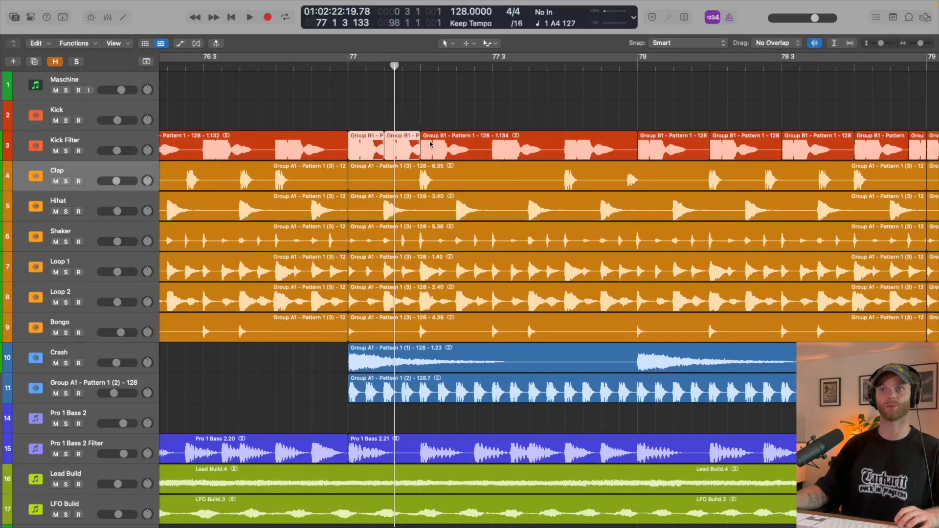
{"action": "left_click_drag", "start_coordinate": [375, 147], "coordinate": [514, 128]}
{"action": "scroll", "coordinate": [504, 147], "scroll_direction": "down", "scroll_amount": 3}
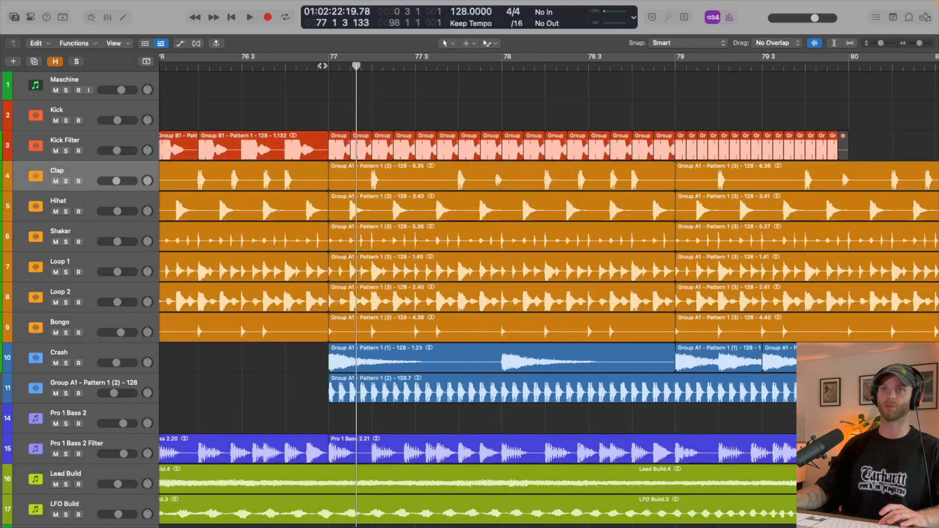
- Play the build from just before bar 77 to bar 80 to check the chopped kicks
{"action": "left_click", "coordinate": [323, 66]}
{"action": "key", "text": "space"}
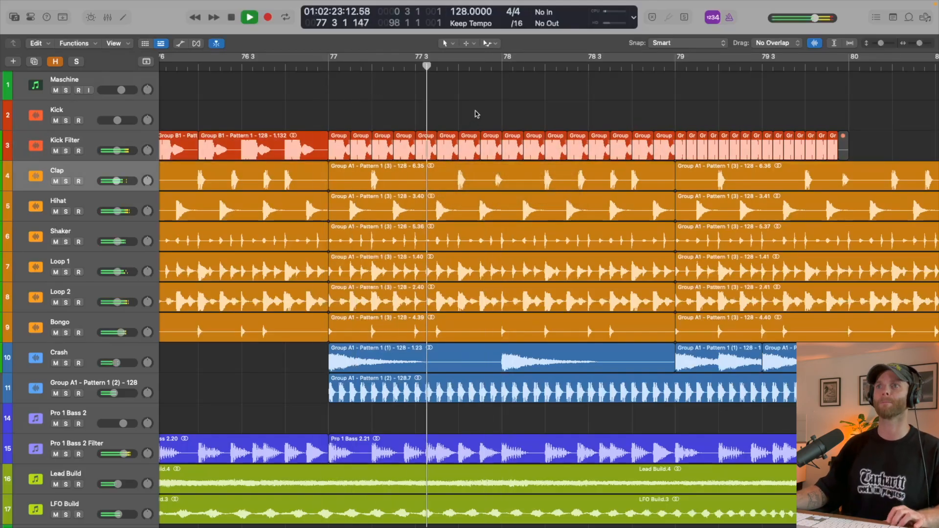
{"action": "scroll", "coordinate": [501, 104], "scroll_direction": "right", "scroll_amount": 5}
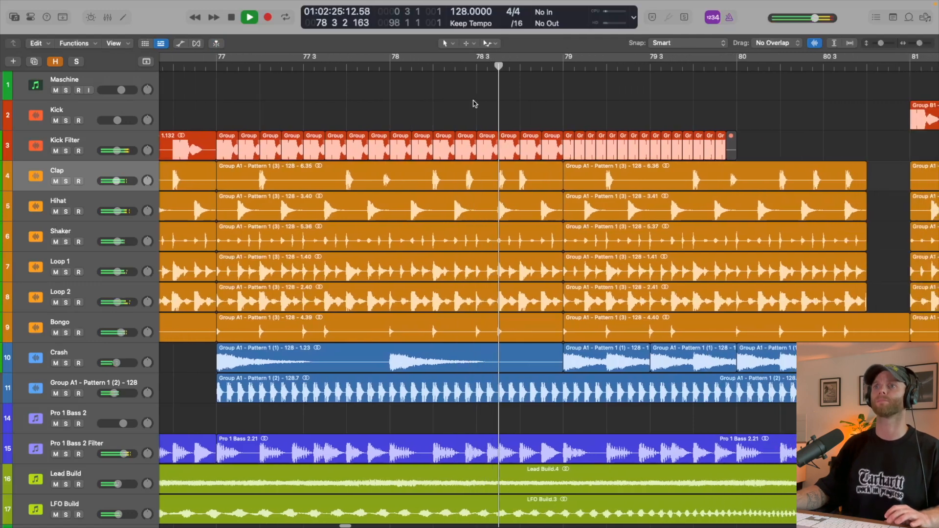
{"action": "scroll", "coordinate": [469, 102], "scroll_direction": "right", "scroll_amount": 2}
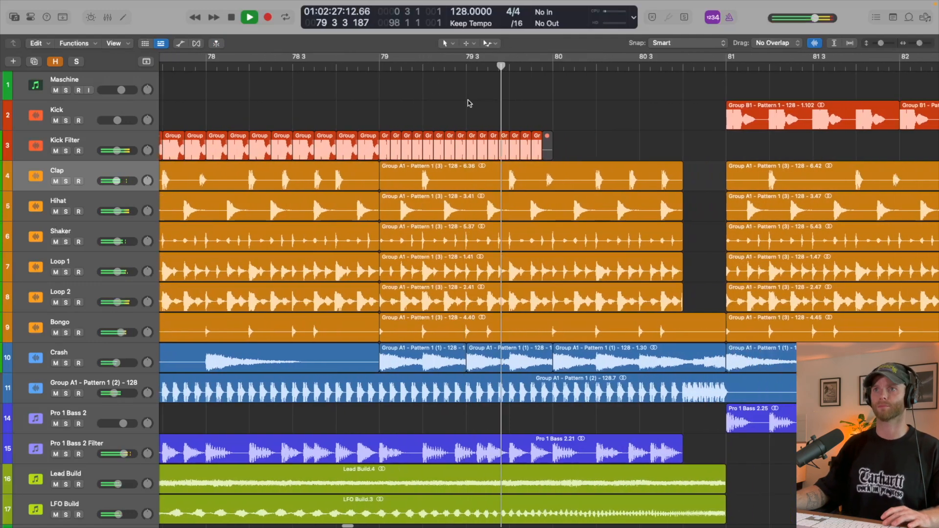
{"action": "key", "text": "space"}
- Copy the sixteenth-note Kick Filter chops onward from bar 80, removing those in the last beat before bar 81
{"action": "left_click_drag", "start_coordinate": [562, 116], "coordinate": [560, 158]}
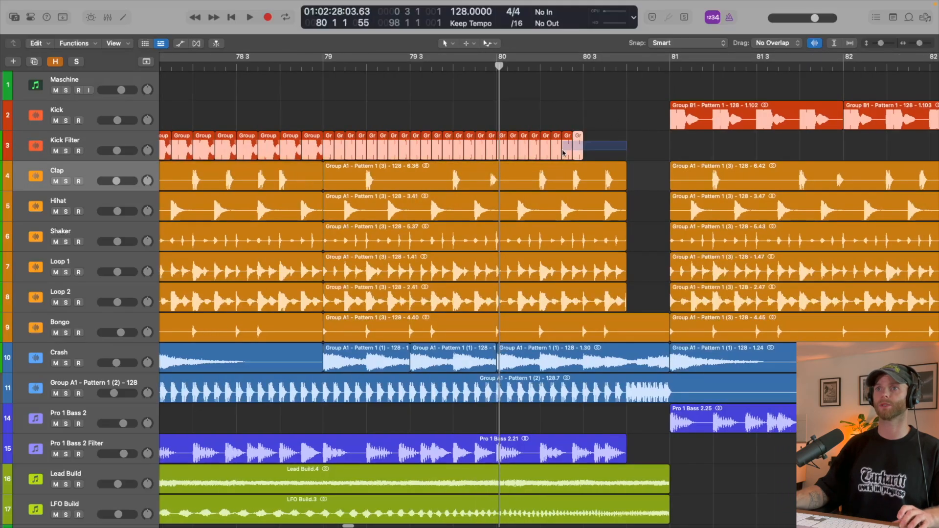
{"action": "left_click_drag", "start_coordinate": [505, 158], "coordinate": [590, 158]}
{"action": "left_click", "coordinate": [633, 137]}
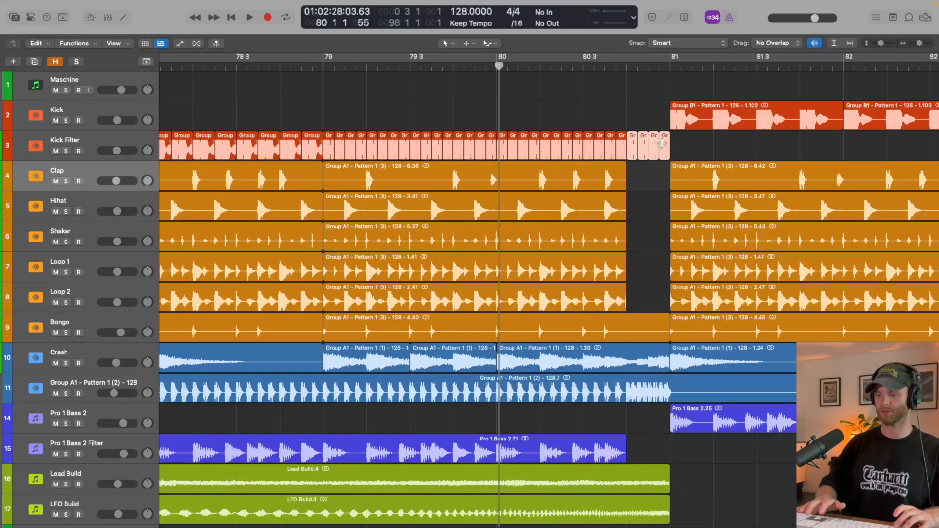
{"action": "scroll", "coordinate": [662, 143], "scroll_direction": "down", "scroll_amount": 5}
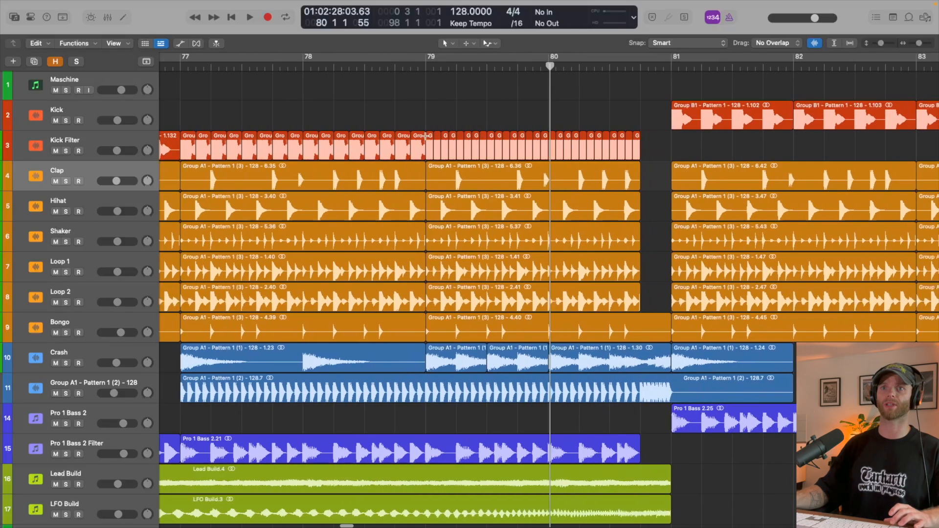
- Play the full kick build from just before bar 77 into the bar 81 drop
{"action": "scroll", "coordinate": [288, 92], "scroll_direction": "left", "scroll_amount": 3}
{"action": "left_click", "coordinate": [217, 63]}
{"action": "key", "text": "space"}
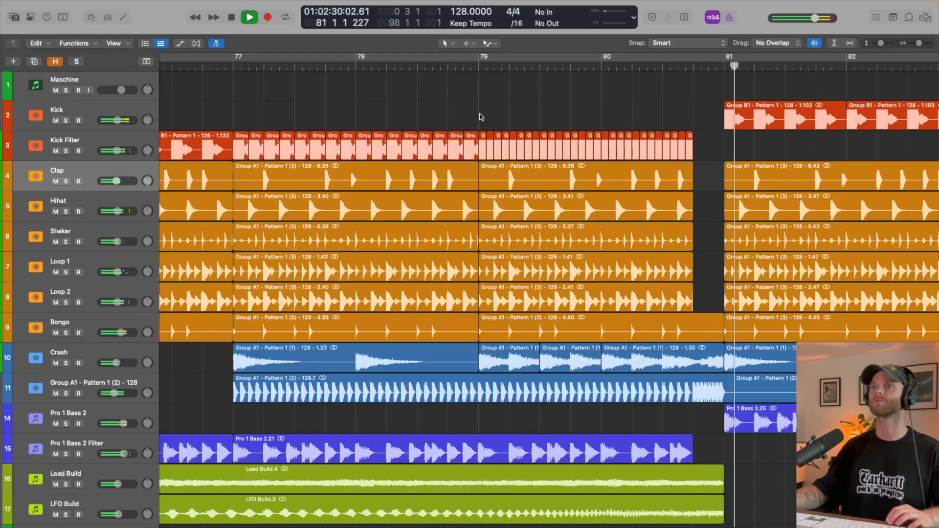
{"action": "key", "text": "space"}
- Show automation with enlarged tracks and add Kick Filter cutoff points at bars 77 and 79, both at 82.539 Hz
{"action": "key", "text": "a"}
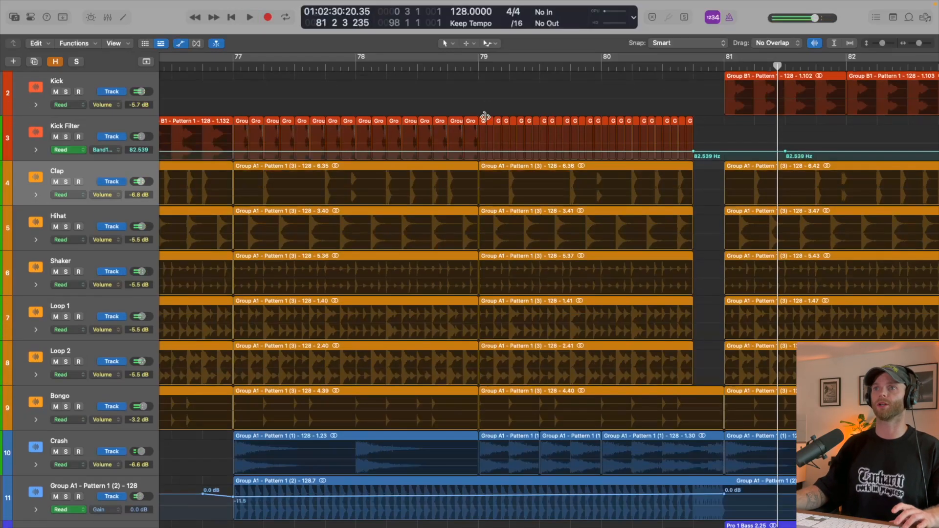
{"action": "key", "text": "super+Down"}
{"action": "key", "text": "super+Down"}
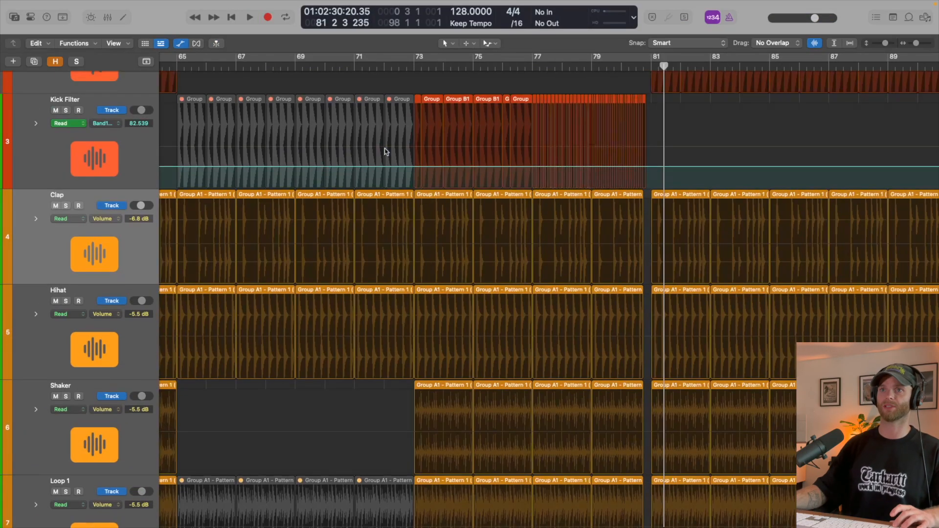
{"action": "scroll", "coordinate": [386, 151], "scroll_direction": "up", "scroll_amount": 5}
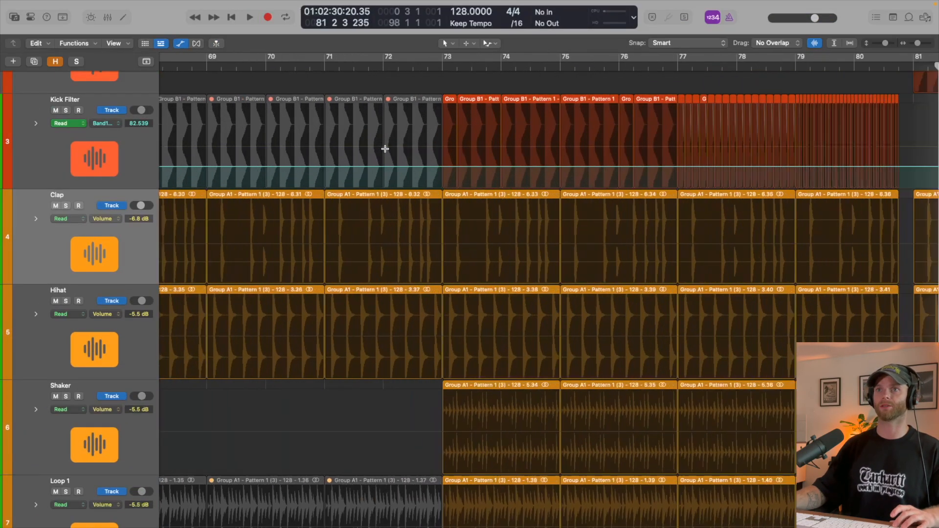
{"action": "scroll", "coordinate": [409, 135], "scroll_direction": "right", "scroll_amount": 3}
{"action": "left_click_drag", "start_coordinate": [375, 148], "coordinate": [627, 141]}
{"action": "left_click_drag", "start_coordinate": [578, 142], "coordinate": [734, 143]}
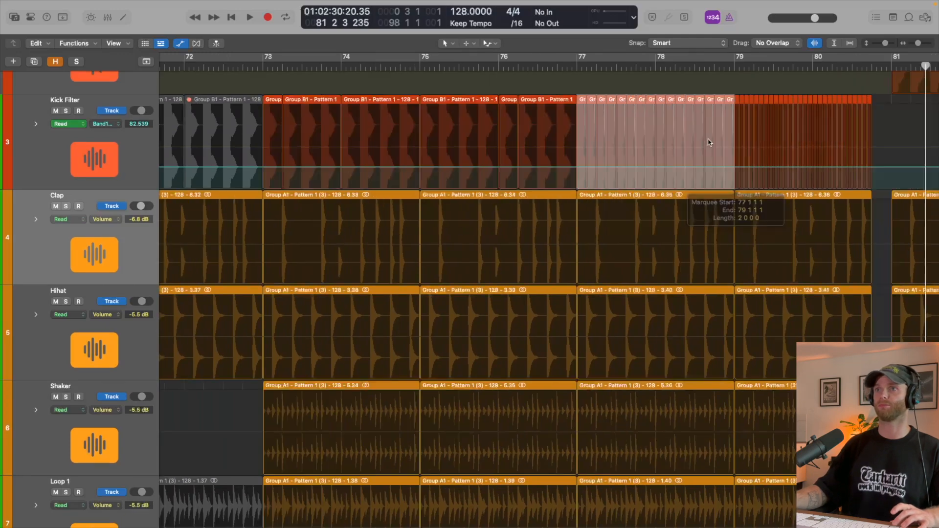
{"action": "left_click", "coordinate": [708, 142]}
{"action": "scroll", "coordinate": [705, 143], "scroll_direction": "up", "scroll_amount": 2}
{"action": "scroll", "coordinate": [704, 143], "scroll_direction": "up", "scroll_amount": 2}
{"action": "scroll", "coordinate": [677, 147], "scroll_direction": "right", "scroll_amount": 4}
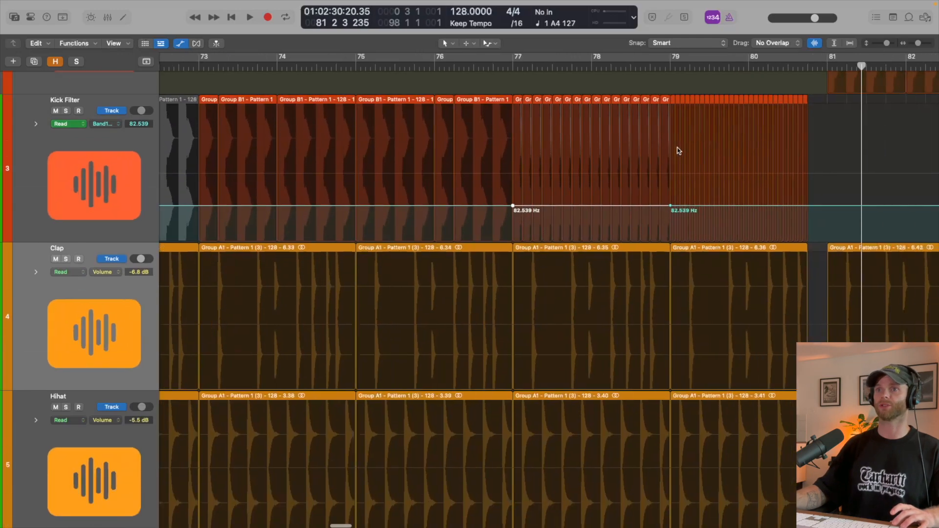
- Dip the Kick Filter cutoff to 31.017 Hz at bar 79, ramping back to 82.539 Hz where the chops end
{"action": "left_click_drag", "start_coordinate": [468, 226], "coordinate": [471, 245]}
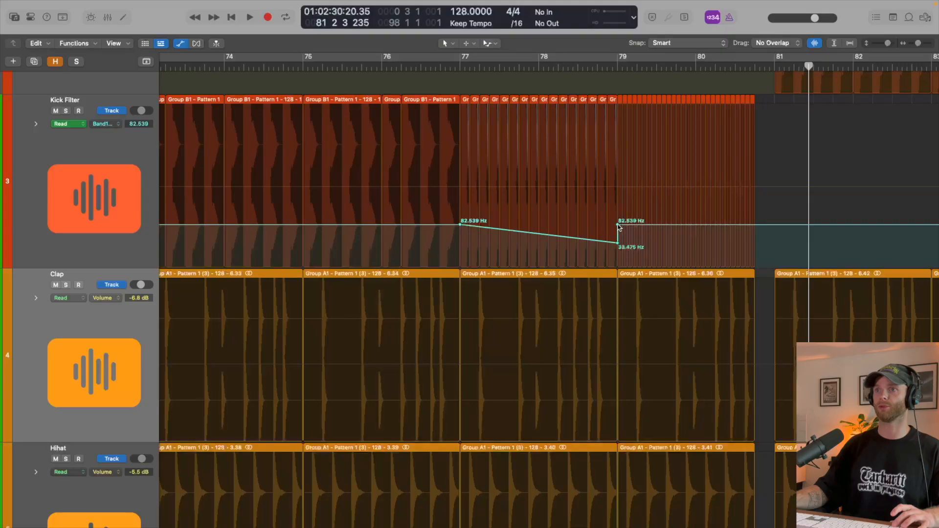
{"action": "left_click_drag", "start_coordinate": [619, 226], "coordinate": [755, 224]}
{"action": "scroll", "coordinate": [652, 191], "scroll_direction": "up", "scroll_amount": 1}
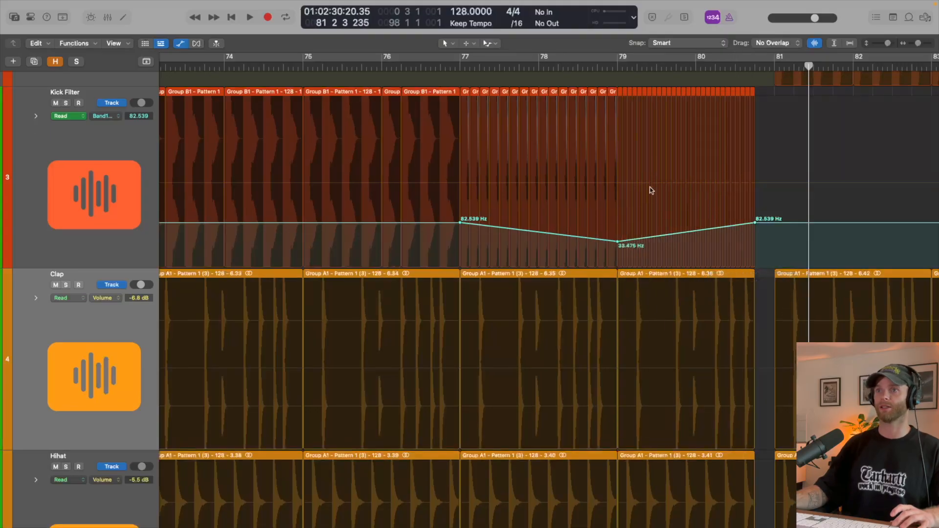
{"action": "key", "text": "super+Down"}
{"action": "left_click_drag", "start_coordinate": [619, 238], "coordinate": [619, 239]}
{"action": "scroll", "coordinate": [467, 107], "scroll_direction": "up", "scroll_amount": 1}
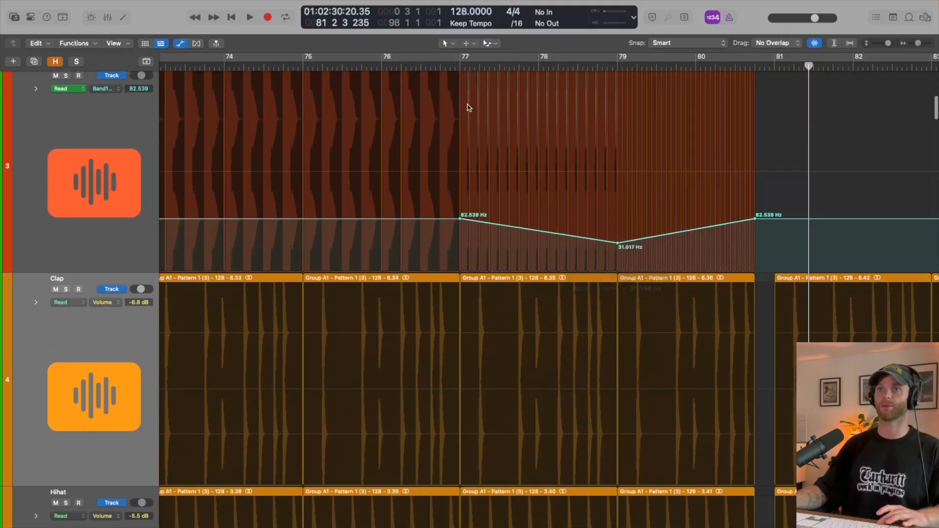
- Play the build from just before bar 77 to bar 78 to check the filter sweep
{"action": "left_click", "coordinate": [451, 65]}
{"action": "key", "text": "space"}
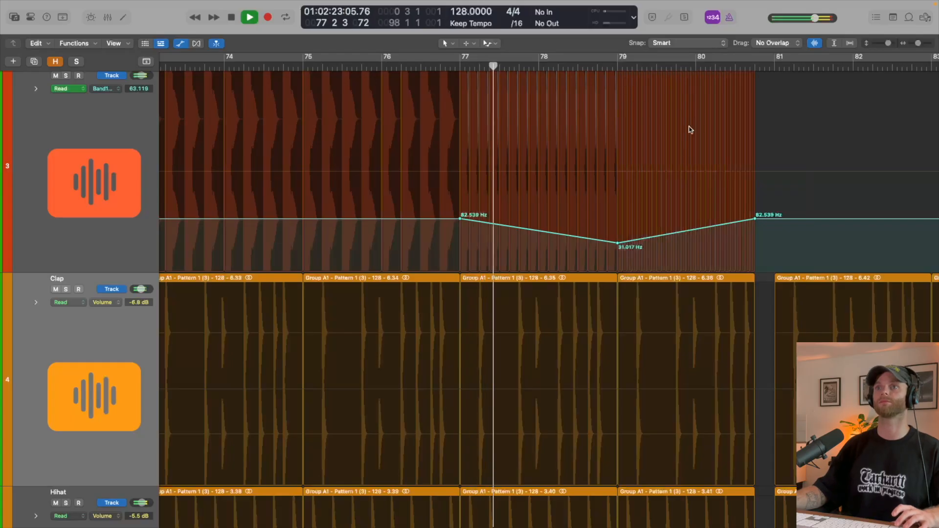
{"action": "key", "text": "space"}
- Raise the Kick Filter cutoff point at bar 79 to about 60.9 Hz and replay from just before bar 77
{"action": "scroll", "coordinate": [642, 207], "scroll_direction": "down", "scroll_amount": 3}
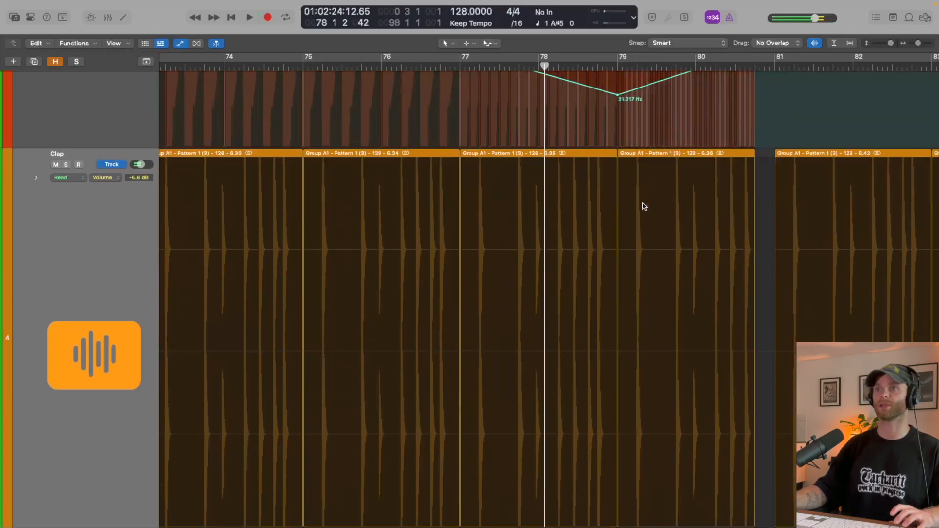
{"action": "scroll", "coordinate": [610, 266], "scroll_direction": "up", "scroll_amount": 3}
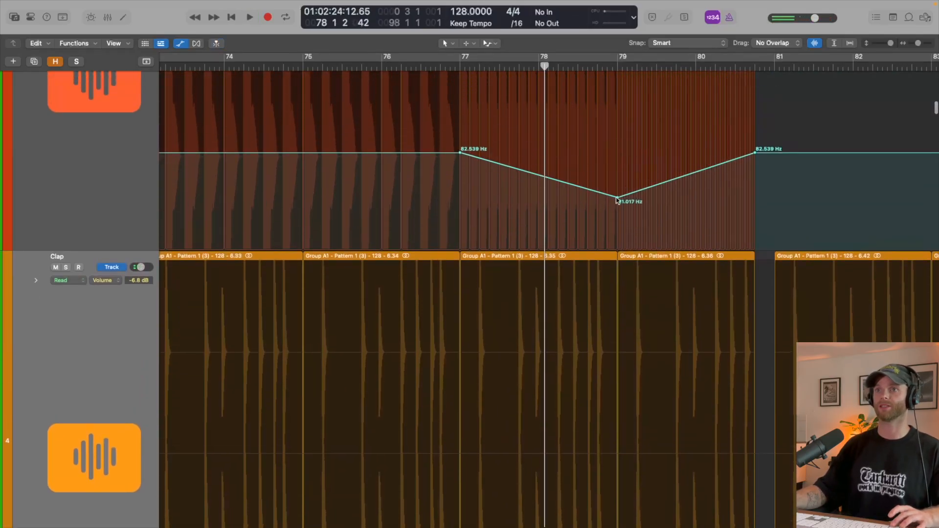
{"action": "left_click_drag", "start_coordinate": [618, 200], "coordinate": [617, 167]}
{"action": "key", "text": "space"}
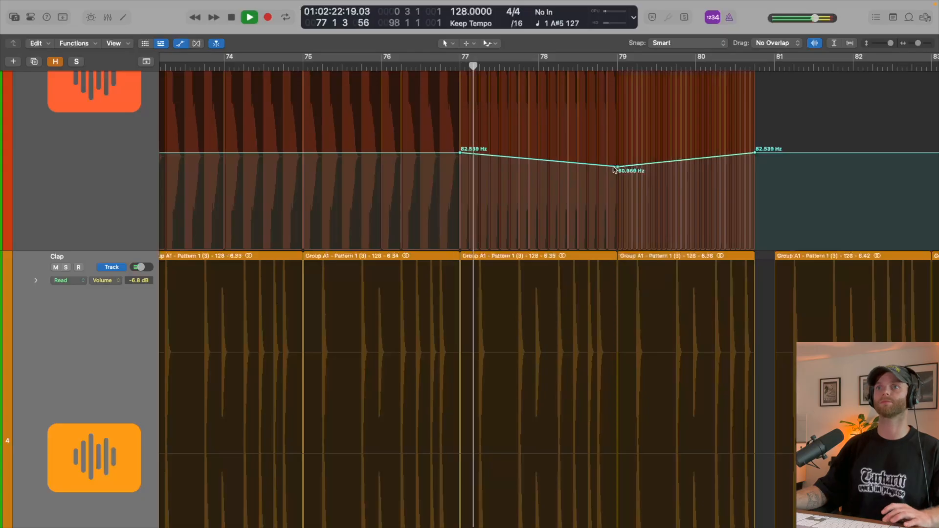
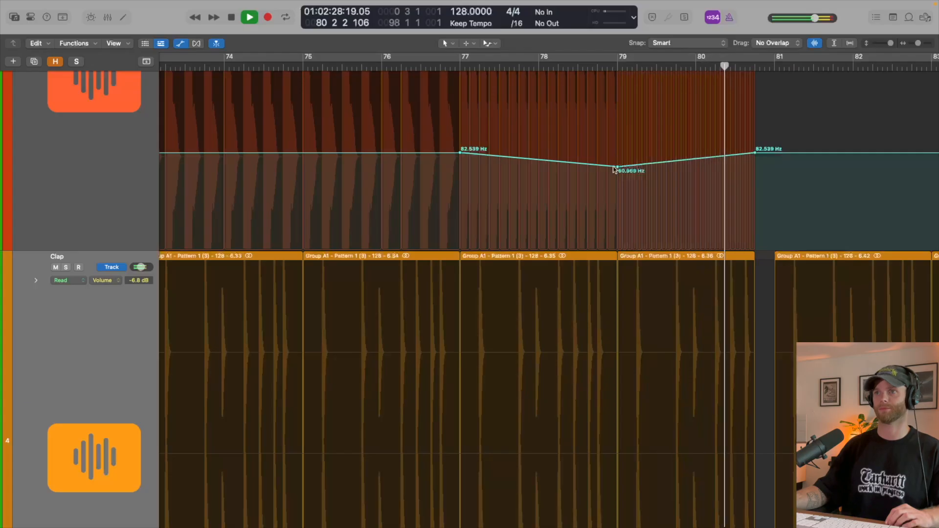
- Hide the automation, shrink the track heights and stop playback to view all drum tracks around the breakdown and drop
{"action": "key", "text": "a"}
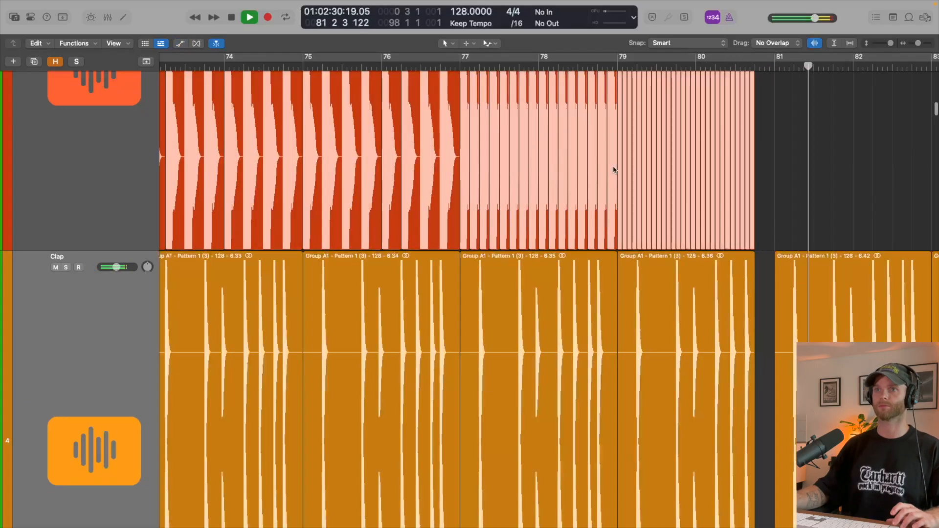
{"action": "key", "text": "super+Up"}
{"action": "key", "text": "super+Up"}
{"action": "key", "text": "super+Up"}
{"action": "scroll", "coordinate": [615, 170], "scroll_direction": "up", "scroll_amount": 4}
{"action": "key", "text": "super+Up"}
{"action": "key", "text": "super+Up"}
{"action": "key", "text": "super+Up"}
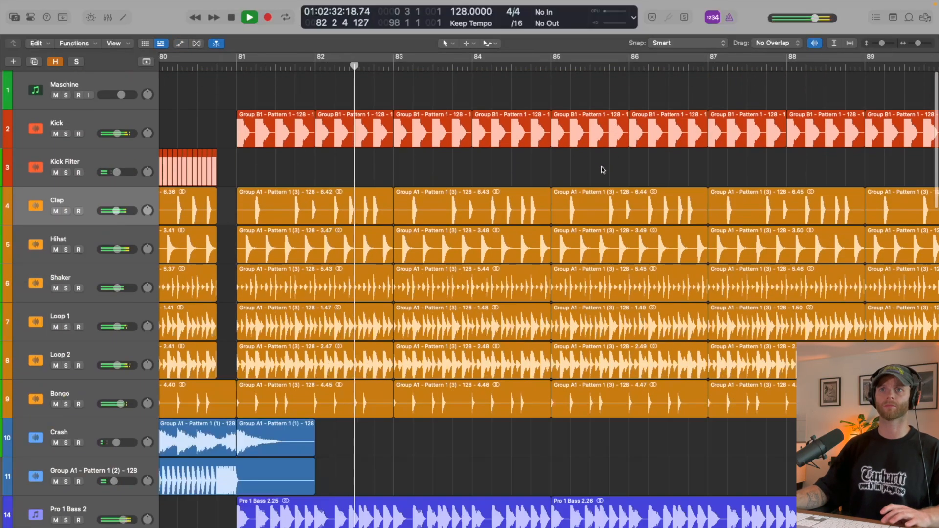
{"action": "scroll", "coordinate": [587, 169], "scroll_direction": "left", "scroll_amount": 4}
{"action": "key", "text": "space"}
{"action": "key", "text": "super+Left"}
{"action": "scroll", "coordinate": [444, 129], "scroll_direction": "left", "scroll_amount": 4}
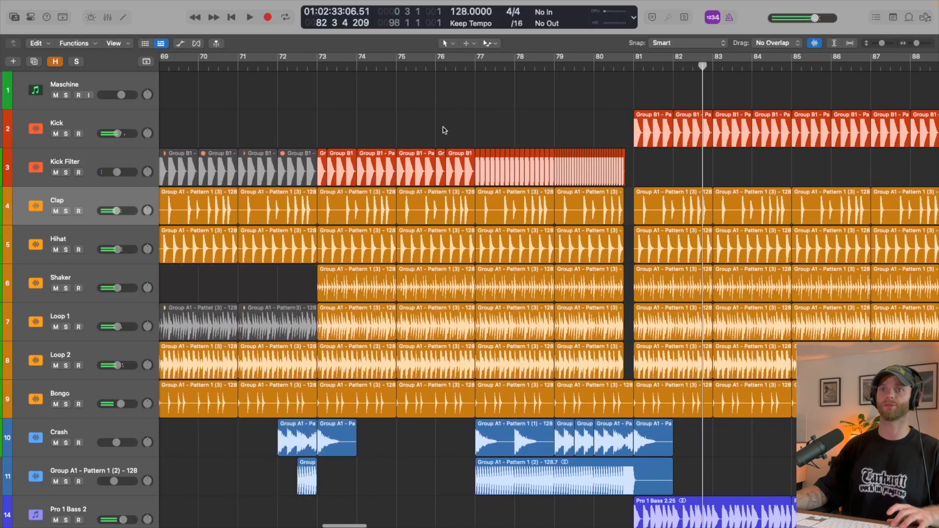
{"action": "scroll", "coordinate": [444, 130], "scroll_direction": "down", "scroll_amount": 2}
{"action": "scroll", "coordinate": [445, 131], "scroll_direction": "left", "scroll_amount": 3}
{"action": "scroll", "coordinate": [445, 130], "scroll_direction": "down", "scroll_amount": 2}
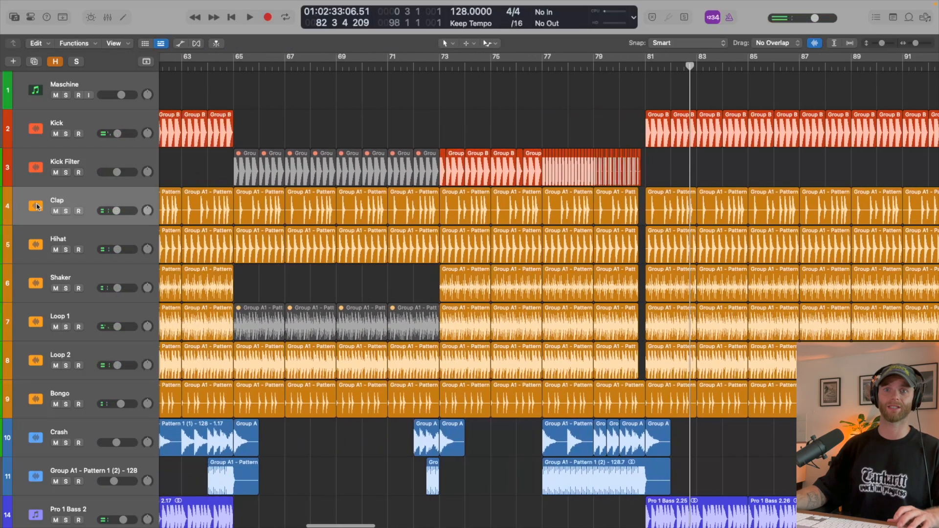
- Group the Clap through Bongo tracks into a summing track stack named Drums Group
{"action": "left_click", "coordinate": [84, 388], "text": "shift"}
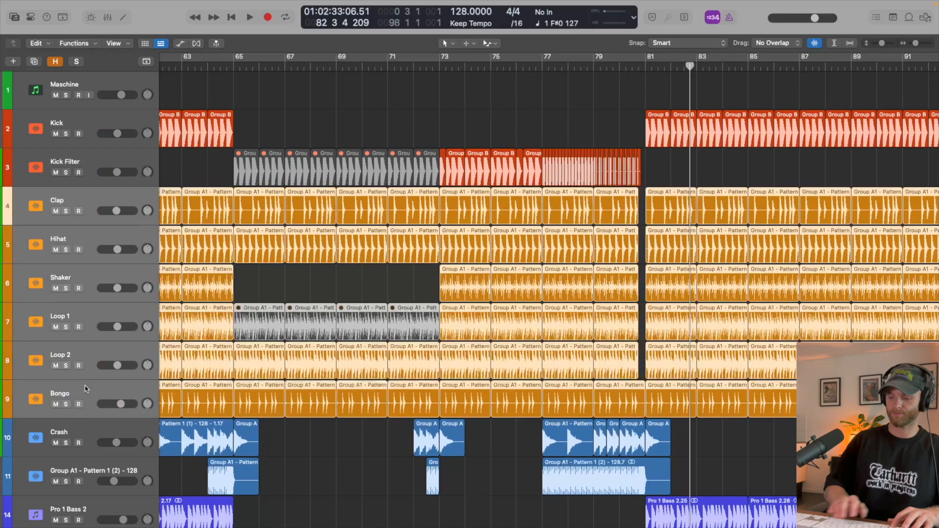
{"action": "key", "text": "shift+super+d"}
{"action": "key", "text": "Return"}
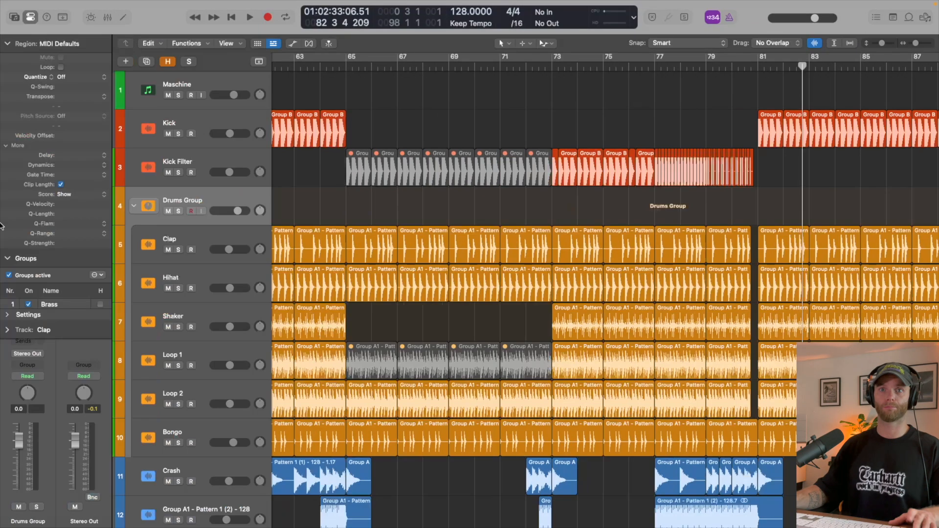
- Insert Pro-Q 3 on Drums Group with the LP 2 preset, an 18 dB/oct low-pass at 30000 Hz
{"action": "left_click", "coordinate": [12, 45]}
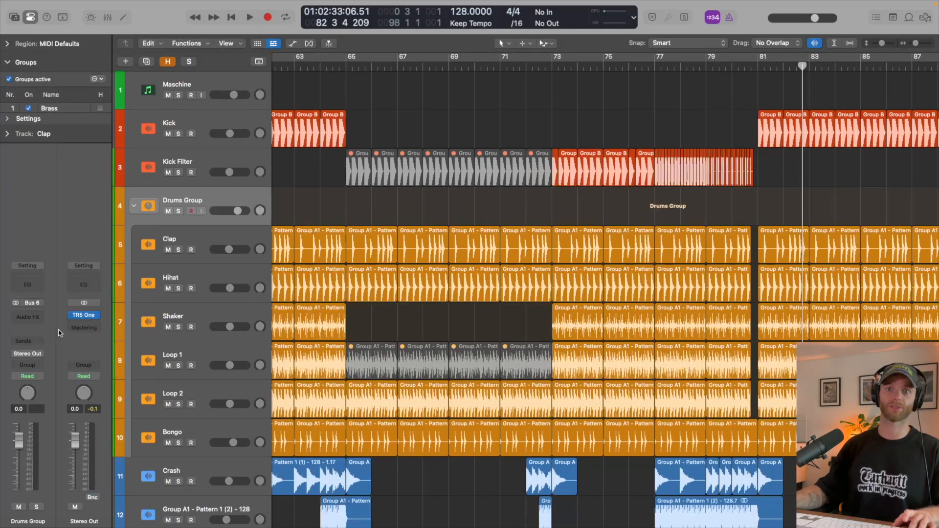
{"action": "left_click", "coordinate": [36, 314]}
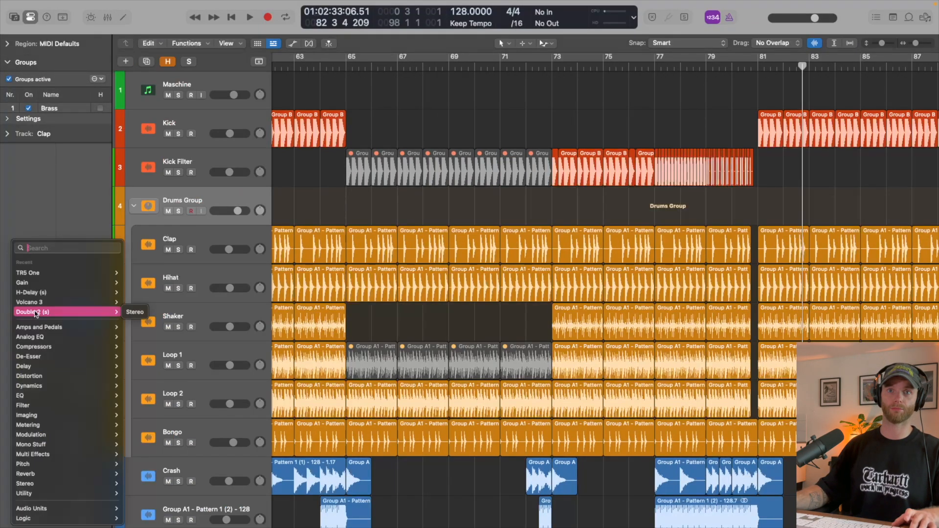
{"action": "type", "text": "pro"}
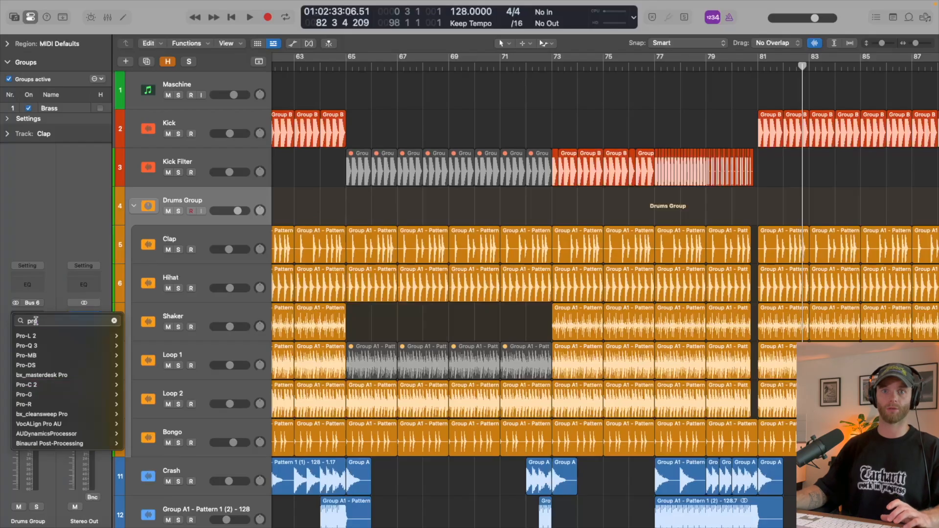
{"action": "left_click", "coordinate": [35, 347]}
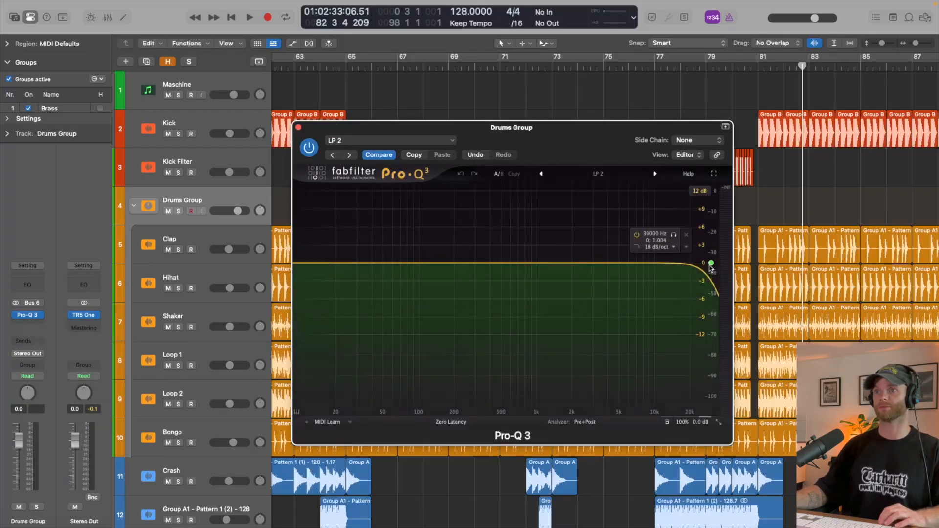
- Automate the Drums Group Band 1 frequency from 29986 Hz at bar 65 down to 316.05 Hz at bar 67
{"action": "left_click_drag", "start_coordinate": [346, 234], "coordinate": [397, 241]}
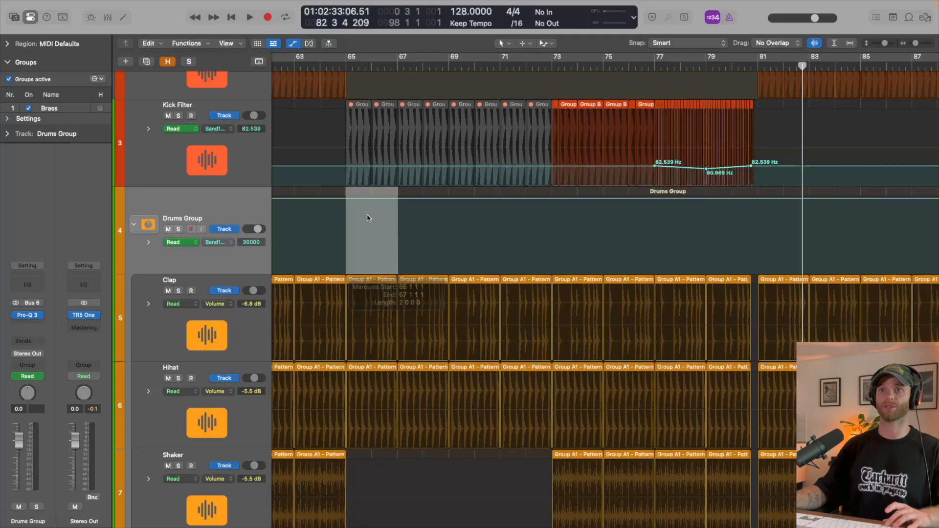
{"action": "left_click", "coordinate": [367, 215]}
{"action": "left_click_drag", "start_coordinate": [366, 200], "coordinate": [366, 240]}
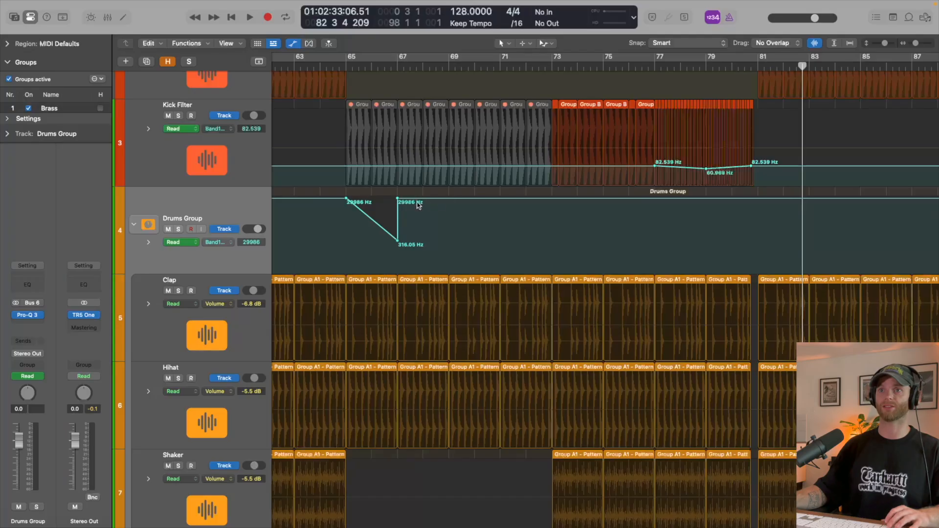
- Ramp the Drums Group cutoff up to 7766.2 Hz at bar 73, hold it there, and return to 29986 Hz at bar 81
{"action": "left_click_drag", "start_coordinate": [397, 201], "coordinate": [752, 214]}
{"action": "key", "text": "cmd+Down"}
{"action": "left_click", "coordinate": [755, 212]}
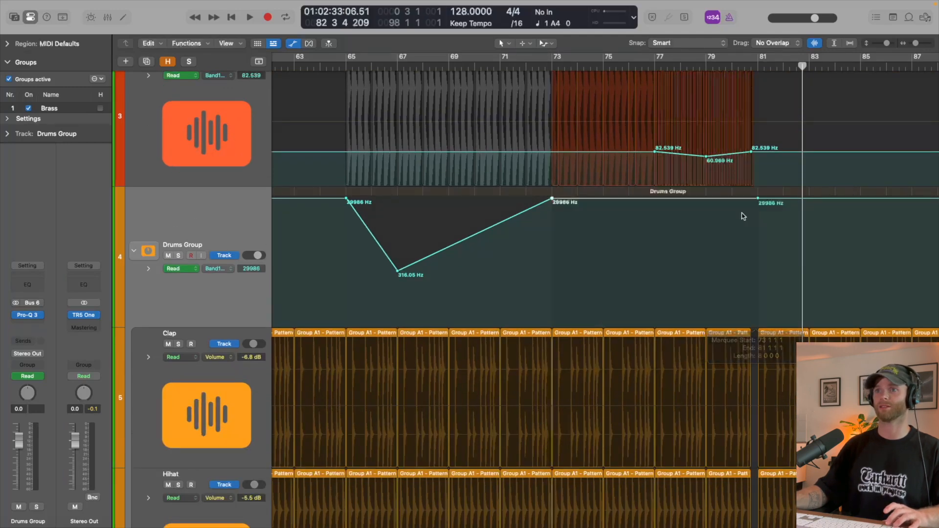
{"action": "left_click_drag", "start_coordinate": [634, 206], "coordinate": [598, 229]}
{"action": "left_click", "coordinate": [552, 199]}
- Play from just before bar 65 to check the Drums Group filter sweep
{"action": "scroll", "coordinate": [570, 205], "scroll_direction": "up", "scroll_amount": 3}
{"action": "left_click", "coordinate": [337, 63]}
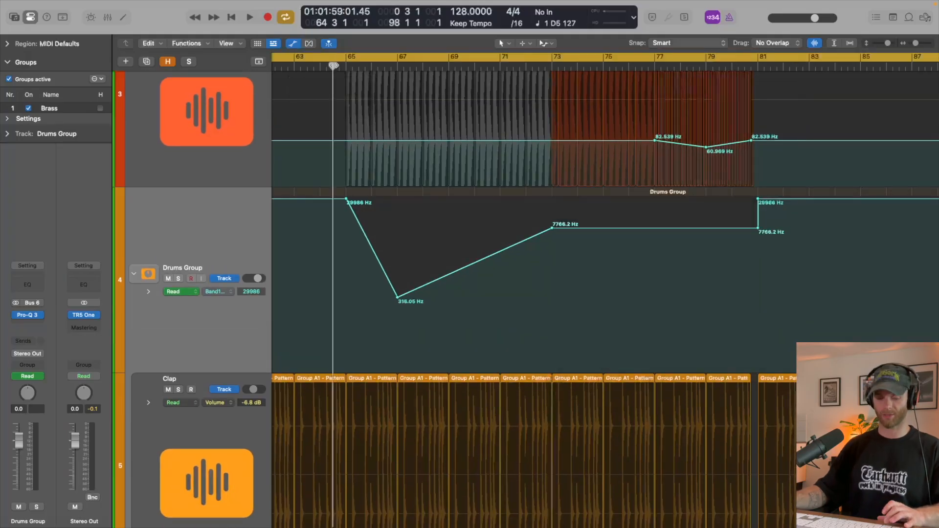
{"action": "key", "text": "space"}
{"action": "scroll", "coordinate": [530, 193], "scroll_direction": "up", "scroll_amount": 4}
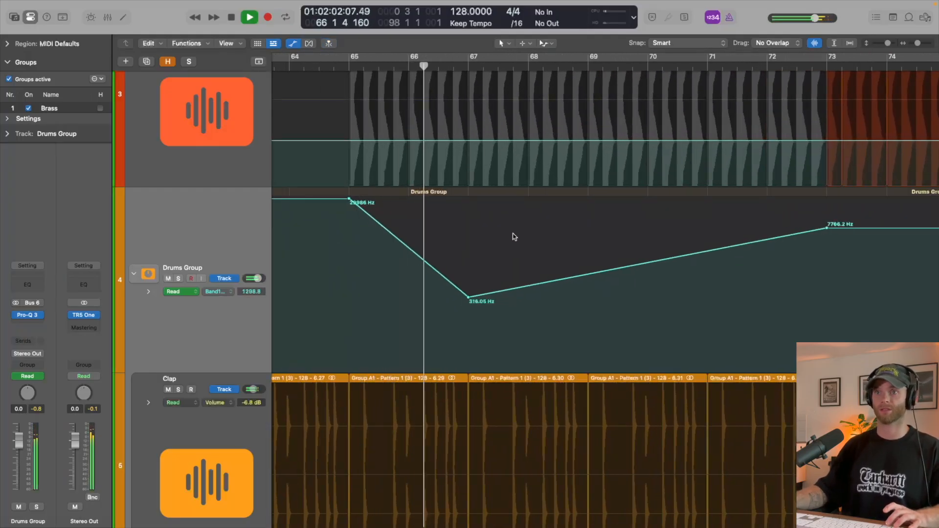
{"action": "scroll", "coordinate": [503, 244], "scroll_direction": "up", "scroll_amount": 3}
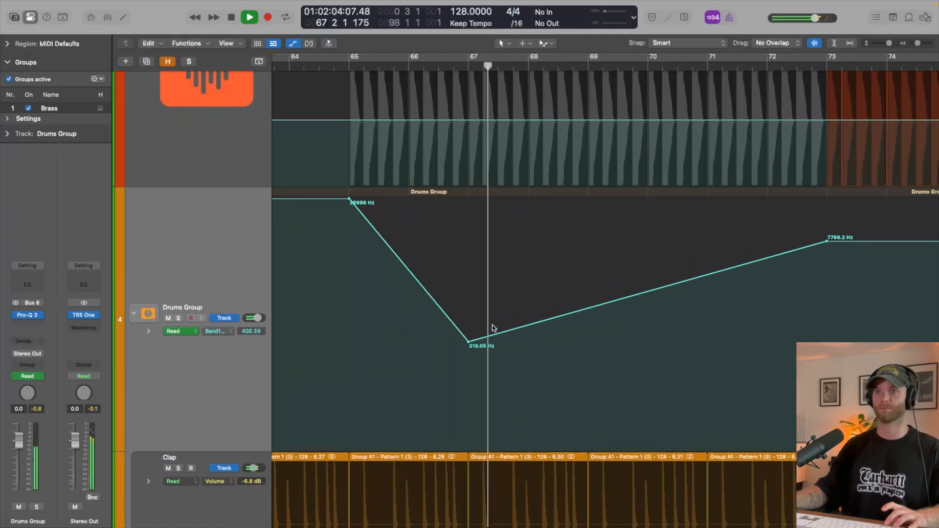
{"action": "scroll", "coordinate": [514, 313], "scroll_direction": "down", "scroll_amount": 4}
{"action": "scroll", "coordinate": [516, 310], "scroll_direction": "down", "scroll_amount": 3}
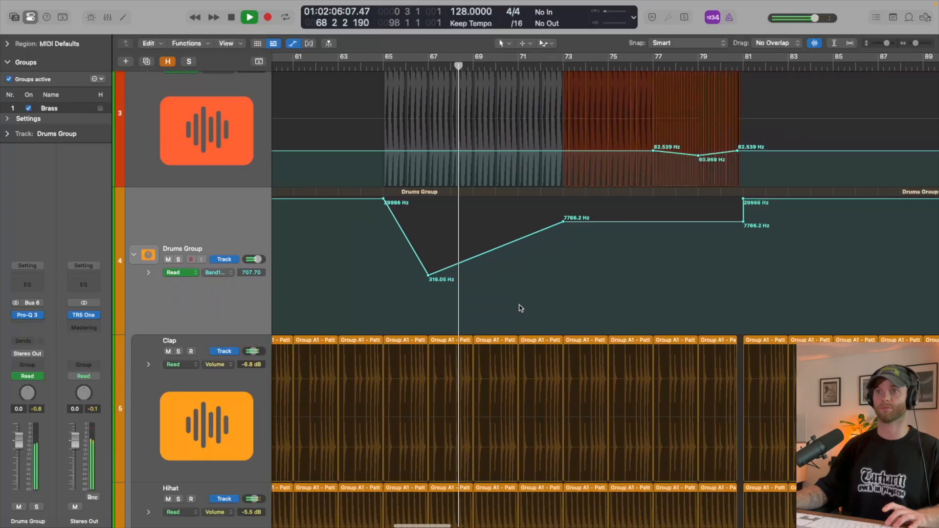
{"action": "scroll", "coordinate": [581, 217], "scroll_direction": "right", "scroll_amount": 3}
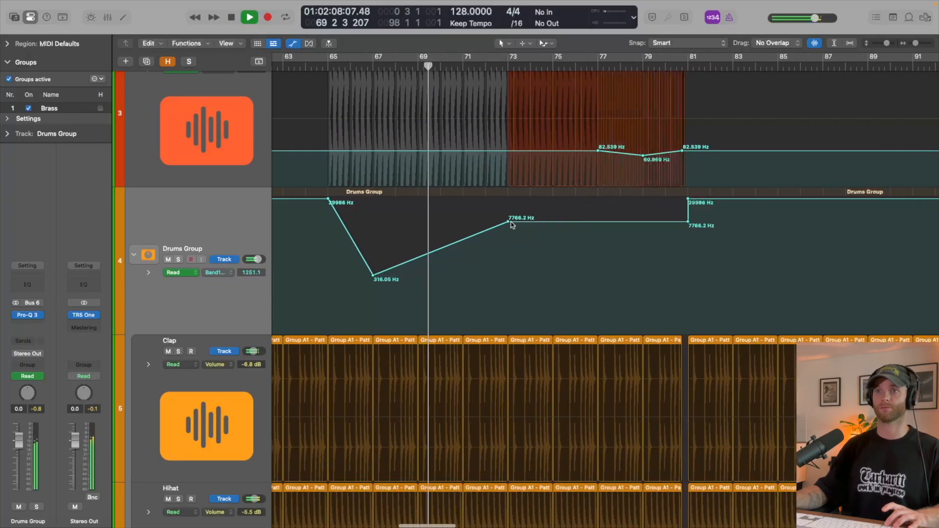
- Move the Drums Group cutoff point at bar 73 to bar 77 and listen to the longer ramp
{"action": "left_click_drag", "start_coordinate": [512, 225], "coordinate": [598, 223]}
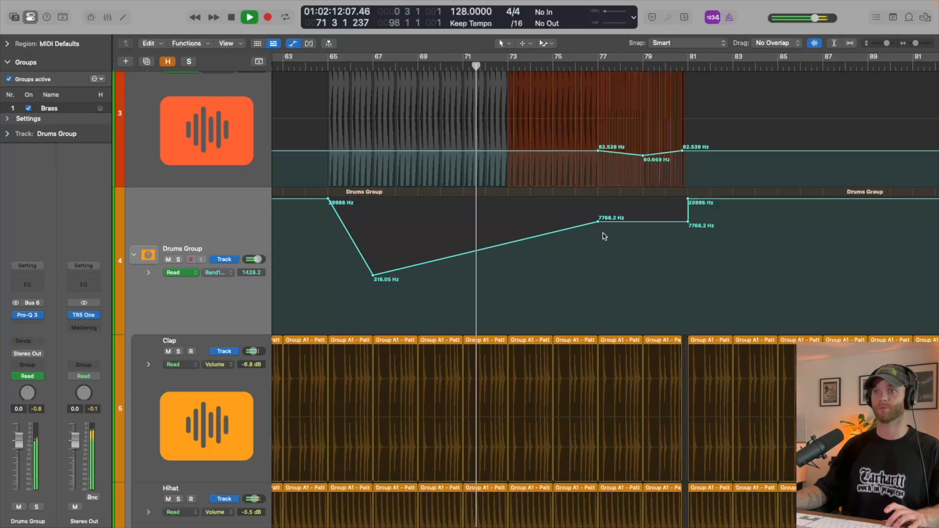
{"action": "key", "text": "super+Up"}
{"action": "key", "text": "super+Up"}
{"action": "key", "text": "super+Up"}
{"action": "key", "text": "super+Up"}
{"action": "key", "text": "super+Up"}
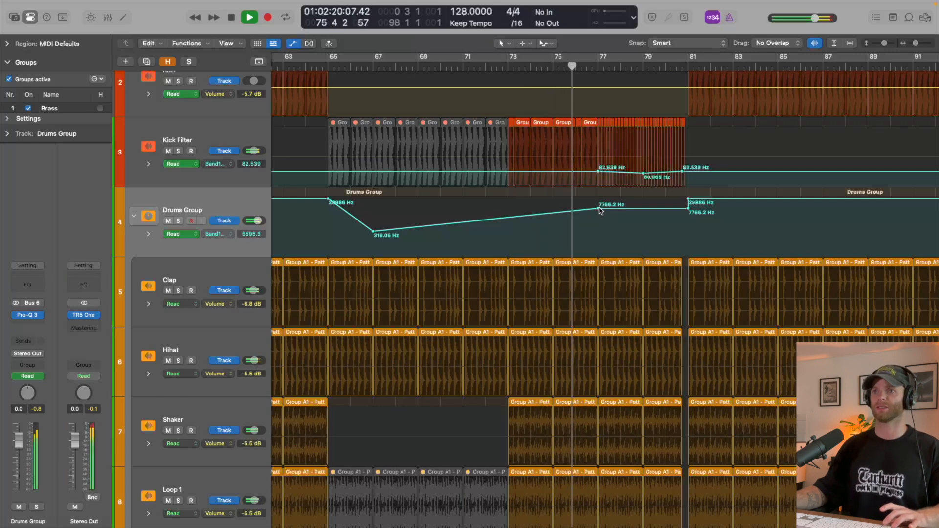
- Stop playback and delete the Drums Group cutoff point at bar 77, making one straight ramp from bar 67 to bar 81
{"action": "key", "text": "super+Down"}
{"action": "key", "text": "super+Down"}
{"action": "key", "text": "super+Down"}
{"action": "key", "text": "space"}
{"action": "left_click", "coordinate": [598, 229]}
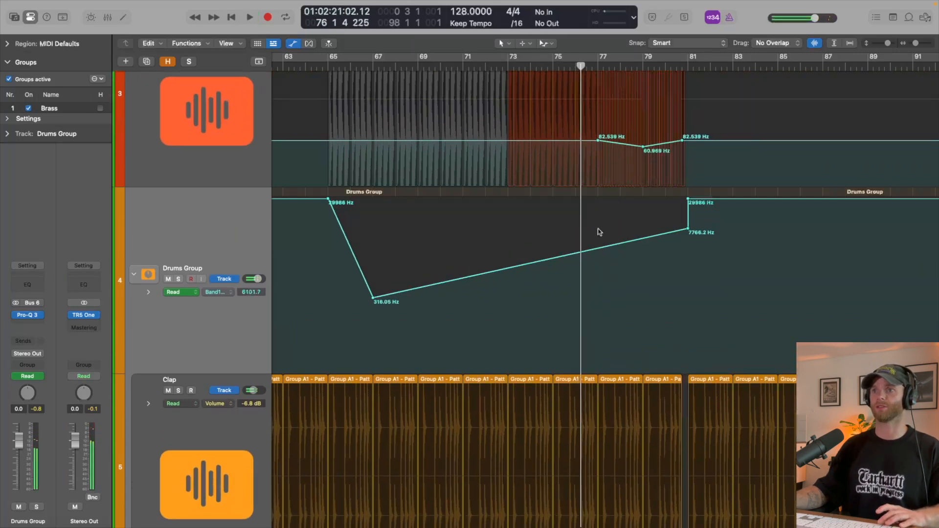
- Raise the Drums Group ramp's end point to 15578 Hz and move it to where the drum regions stop before bar 81
{"action": "scroll", "coordinate": [673, 228], "scroll_direction": "up", "scroll_amount": 3}
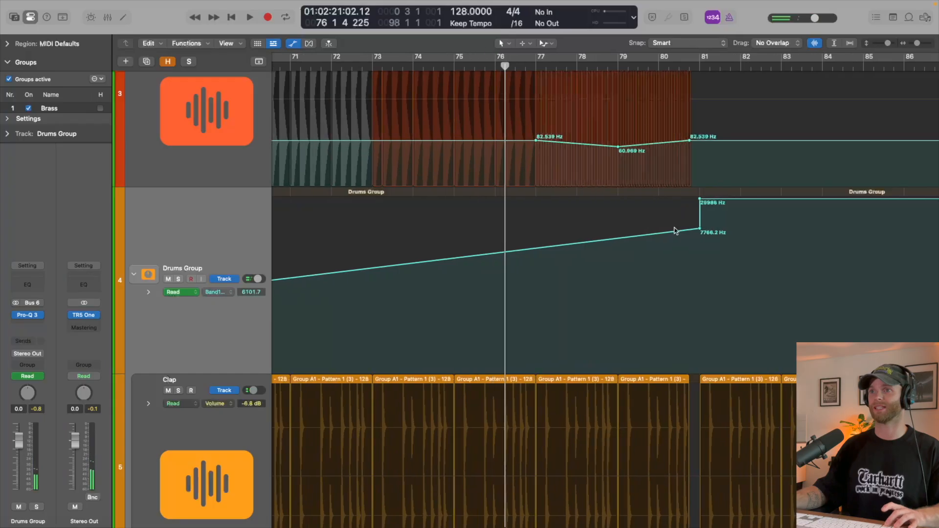
{"action": "scroll", "coordinate": [701, 233], "scroll_direction": "up", "scroll_amount": 6}
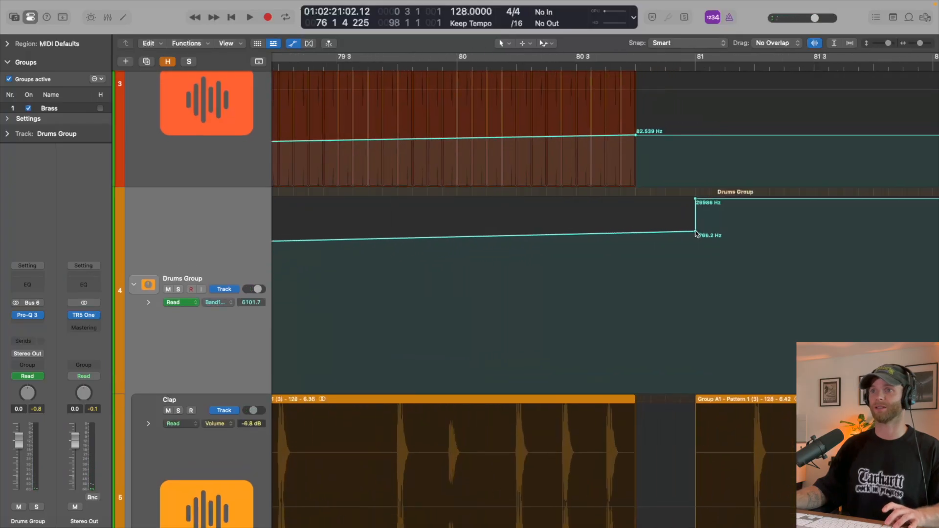
{"action": "left_click_drag", "start_coordinate": [690, 234], "coordinate": [628, 214]}
{"action": "scroll", "coordinate": [628, 215], "scroll_direction": "down", "scroll_amount": 8}
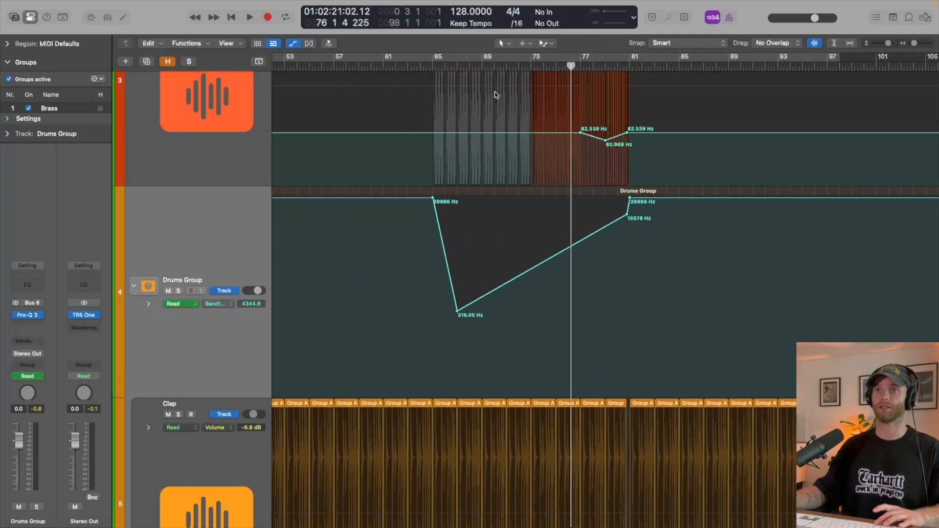
- Bend the Drums Group cutoff ramp after bar 67 into a curve that rises slowly and steepens towards the drop
{"action": "left_click", "coordinate": [429, 63]}
{"action": "left_click", "coordinate": [563, 244]}
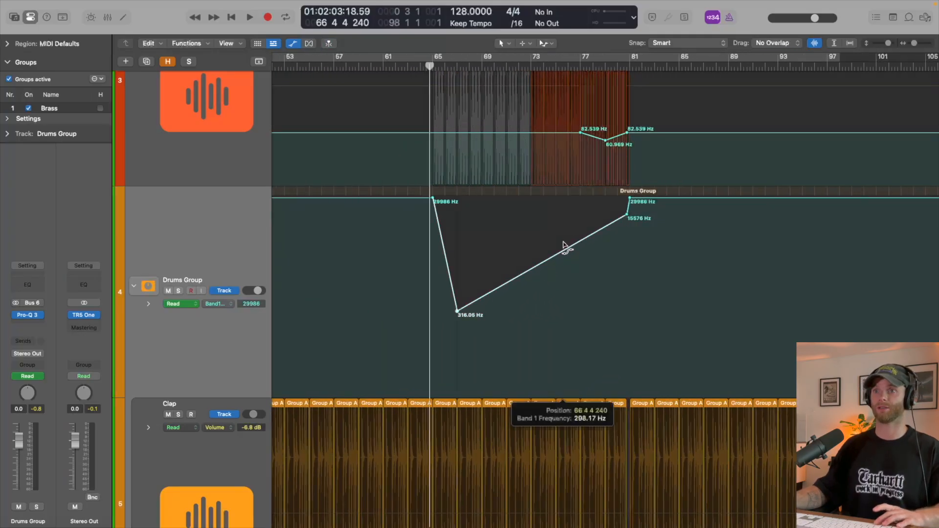
{"action": "left_click_drag", "start_coordinate": [564, 247], "coordinate": [564, 248]}
- Play the breakdown from just before bar 65 with automation hidden and look over the bass, build and instrument tracks
{"action": "scroll", "coordinate": [564, 247], "scroll_direction": "down", "scroll_amount": 1}
{"action": "key", "text": "space"}
{"action": "scroll", "coordinate": [565, 247], "scroll_direction": "down", "scroll_amount": 6}
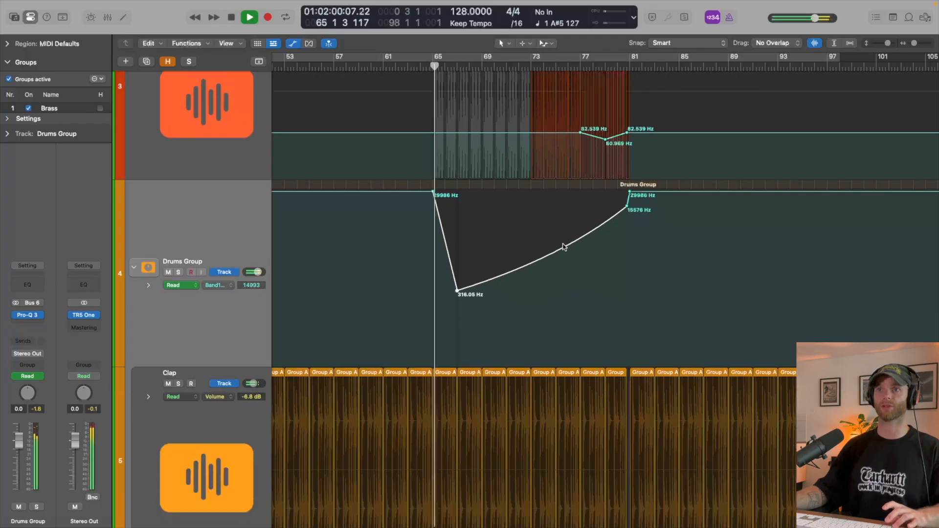
{"action": "scroll", "coordinate": [565, 247], "scroll_direction": "down", "scroll_amount": 2}
{"action": "scroll", "coordinate": [564, 247], "scroll_direction": "down", "scroll_amount": 4}
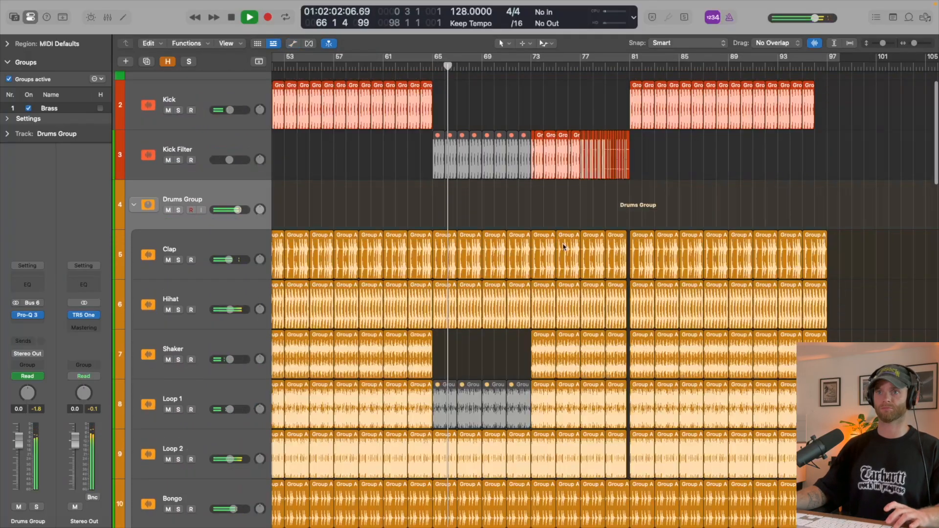
{"action": "scroll", "coordinate": [564, 246], "scroll_direction": "up", "scroll_amount": 6}
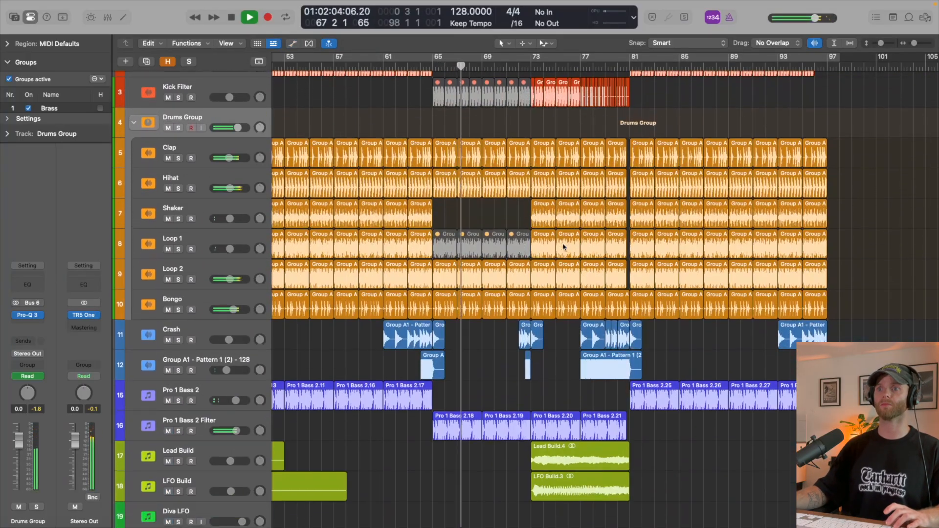
{"action": "scroll", "coordinate": [564, 247], "scroll_direction": "down", "scroll_amount": 8}
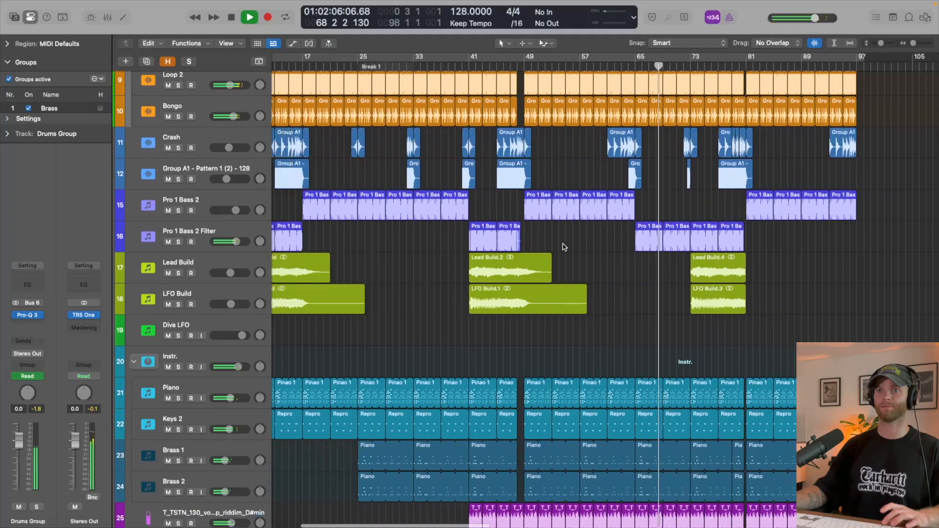
{"action": "scroll", "coordinate": [571, 244], "scroll_direction": "up", "scroll_amount": 5}
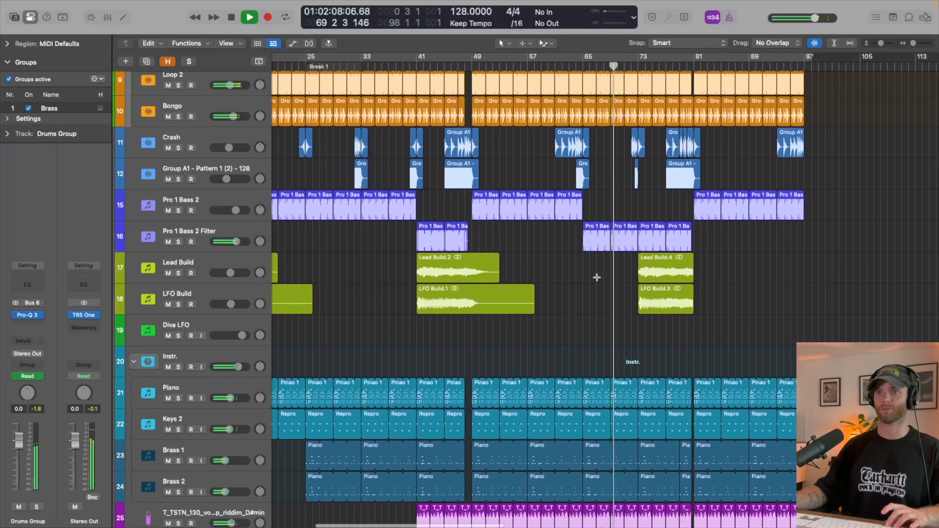
- Solo the Lead Build track and play it from just before bar 41
{"action": "left_click", "coordinate": [235, 264]}
{"action": "key", "text": "s"}
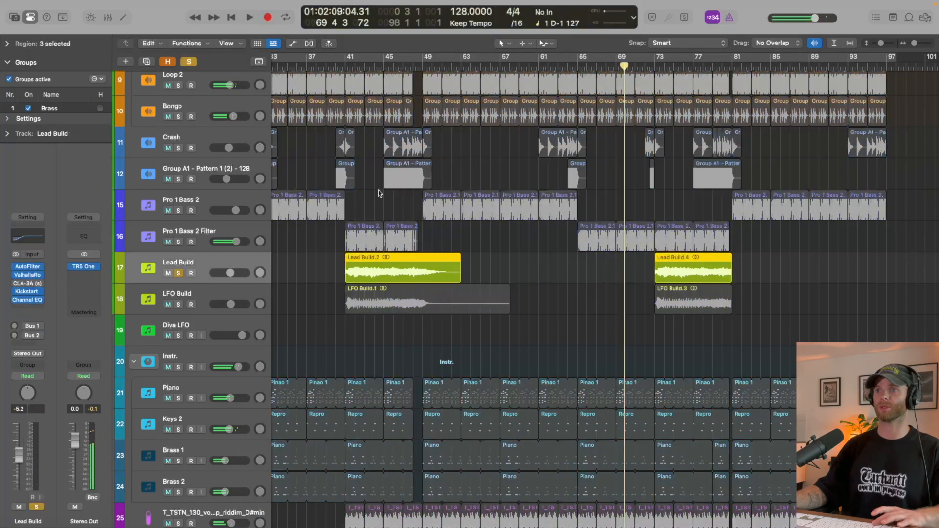
{"action": "left_click", "coordinate": [336, 68]}
{"action": "key", "text": "space"}
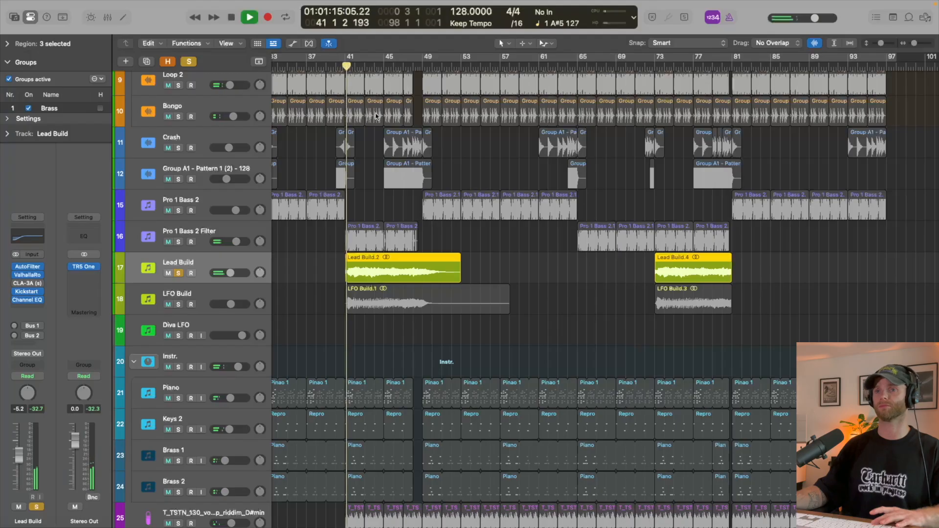
- Switch the solo from Lead Build to LFO Build, listen to it, and turn its solo off
{"action": "key", "text": "s"}
{"action": "key", "text": "Down"}
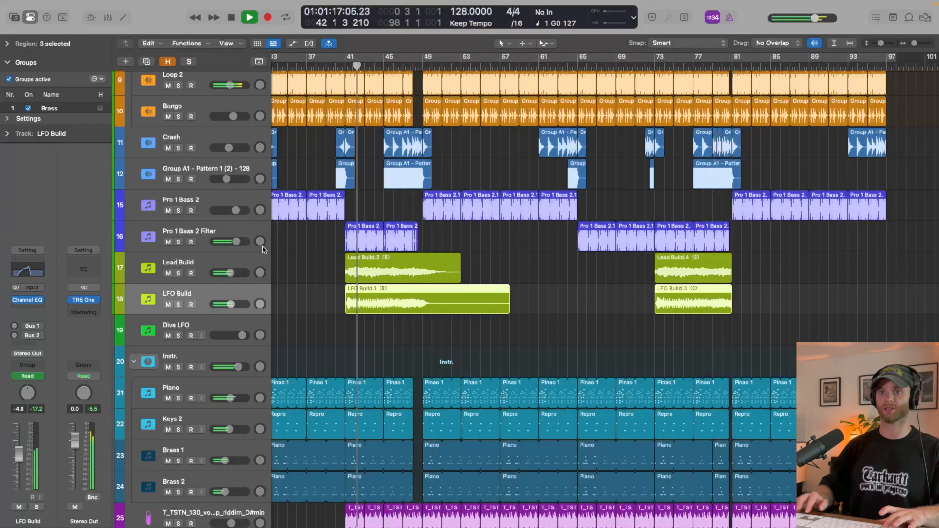
{"action": "key", "text": "s"}
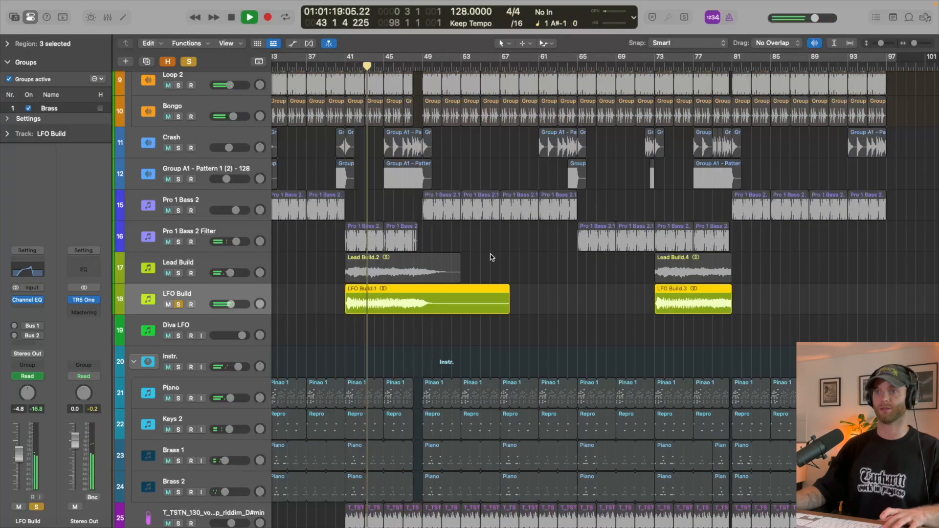
{"action": "key", "text": "s"}
- Play the full mix from just before bar 65 to hear the breakdown in context
{"action": "left_click", "coordinate": [576, 69]}
{"action": "key", "text": "space"}
{"action": "scroll", "coordinate": [603, 184], "scroll_direction": "right", "scroll_amount": 2}
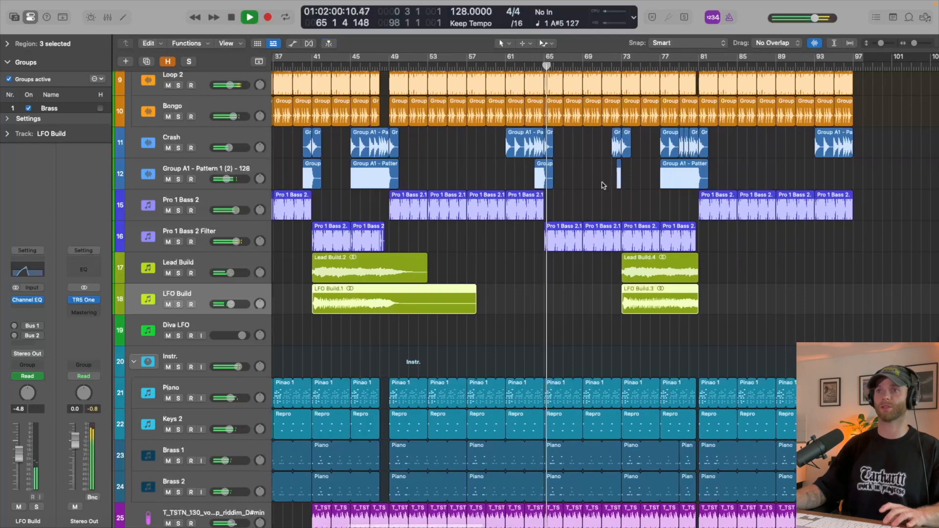
- Look over the breakdown and build across all tracks during playback, stopping at about bar 67
{"action": "scroll", "coordinate": [587, 184], "scroll_direction": "down", "scroll_amount": 3}
{"action": "scroll", "coordinate": [587, 185], "scroll_direction": "down", "scroll_amount": 2}
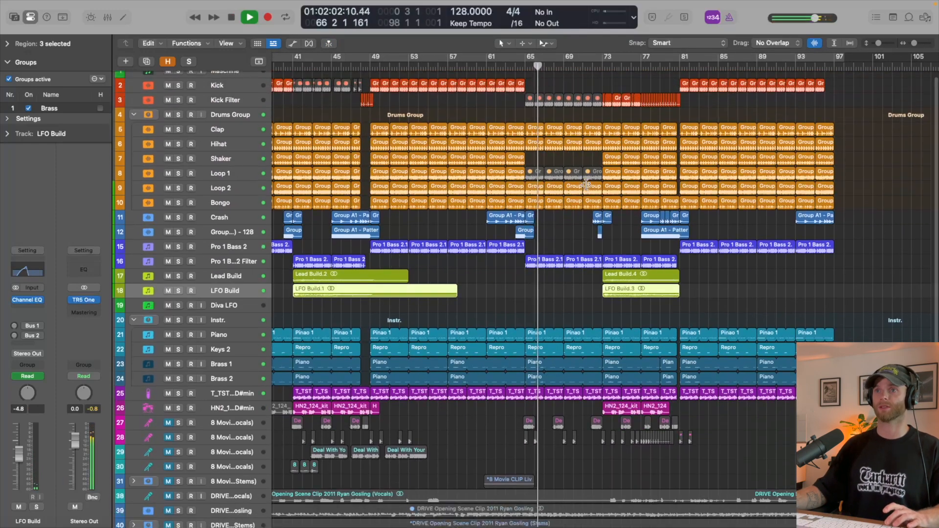
{"action": "scroll", "coordinate": [587, 186], "scroll_direction": "right", "scroll_amount": 2}
{"action": "scroll", "coordinate": [587, 188], "scroll_direction": "up", "scroll_amount": 1}
{"action": "scroll", "coordinate": [587, 187], "scroll_direction": "down", "scroll_amount": 1}
{"action": "scroll", "coordinate": [491, 215], "scroll_direction": "up", "scroll_amount": 3}
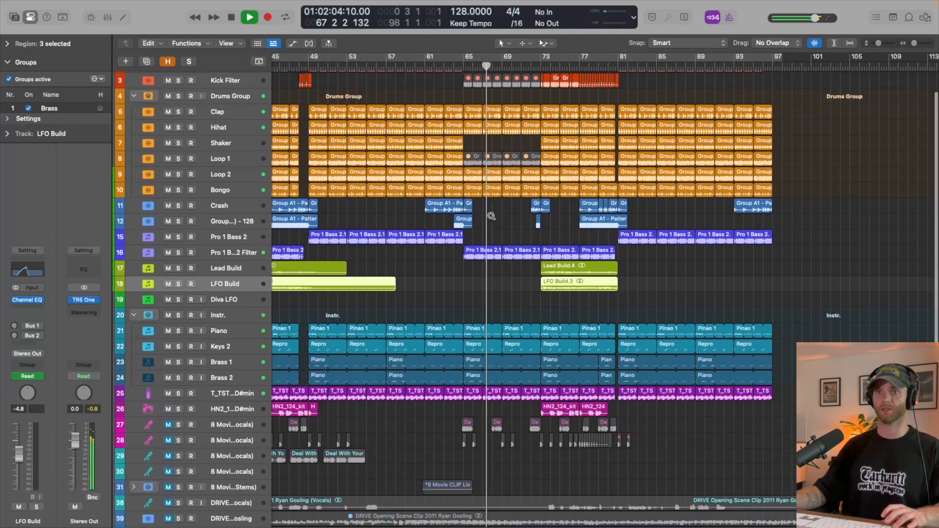
{"action": "key", "text": "space"}
- Add a new audio track directly below the Diva LFO track
{"action": "left_click", "coordinate": [265, 305]}
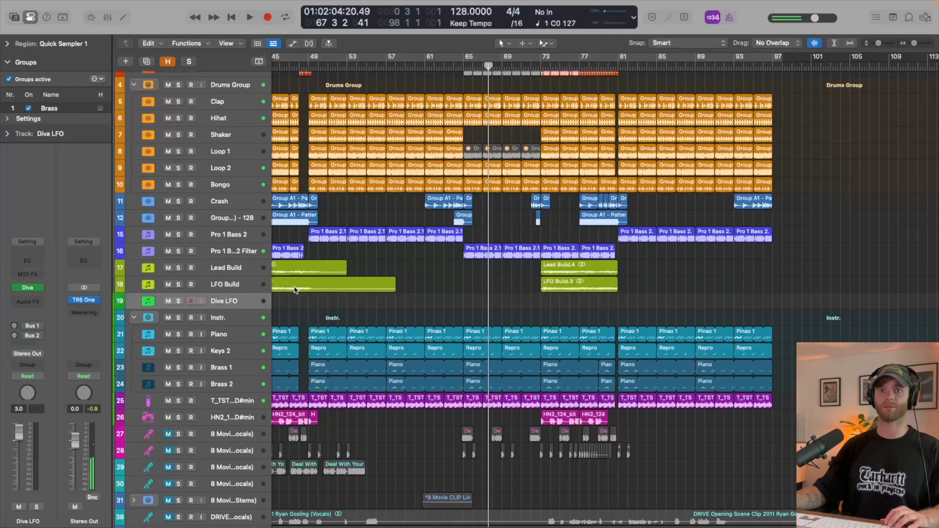
{"action": "scroll", "coordinate": [295, 288], "scroll_direction": "down", "scroll_amount": 3}
{"action": "key", "text": "super+a"}
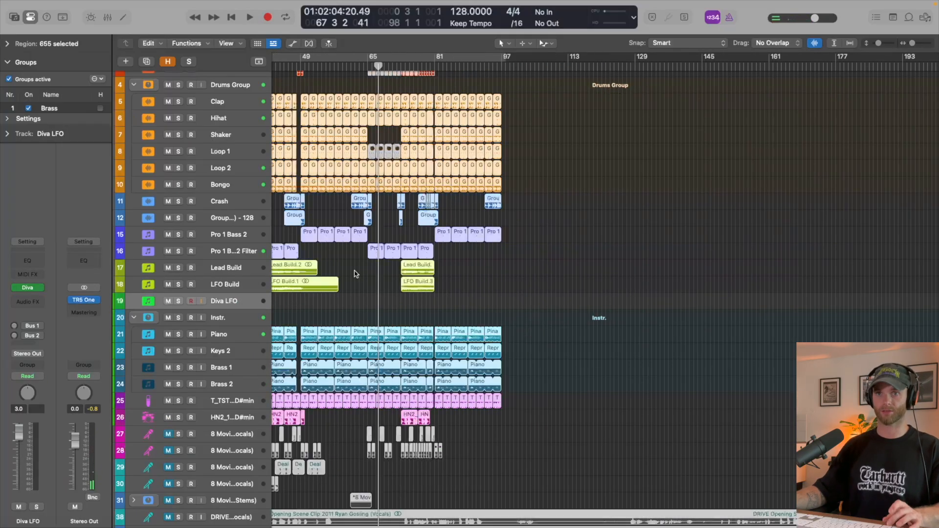
{"action": "left_click", "coordinate": [315, 304]}
{"action": "key", "text": "alt+super+a"}
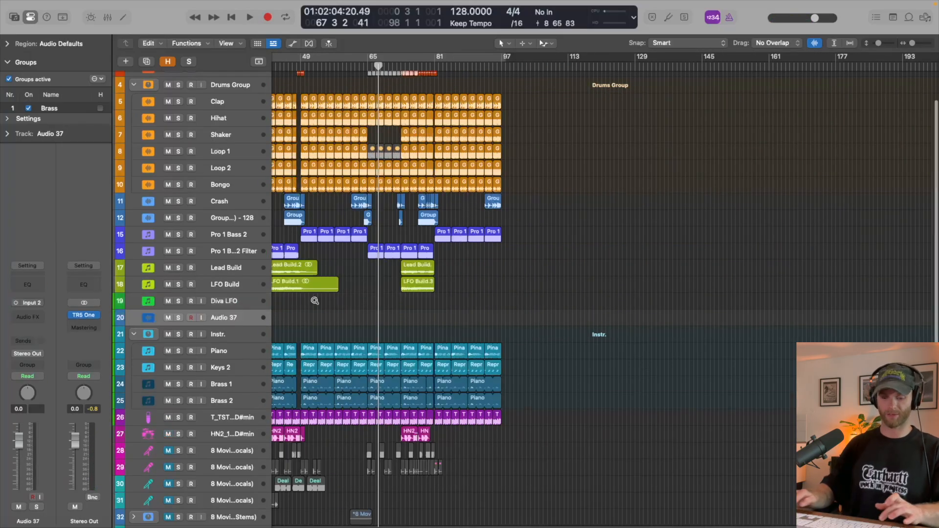
- Audition Filter Noise FX Long_1.wav from the Pro-1 FX samples and place it on the new audio track at bar 65
{"action": "key", "text": "f"}
{"action": "left_click", "coordinate": [756, 163]}
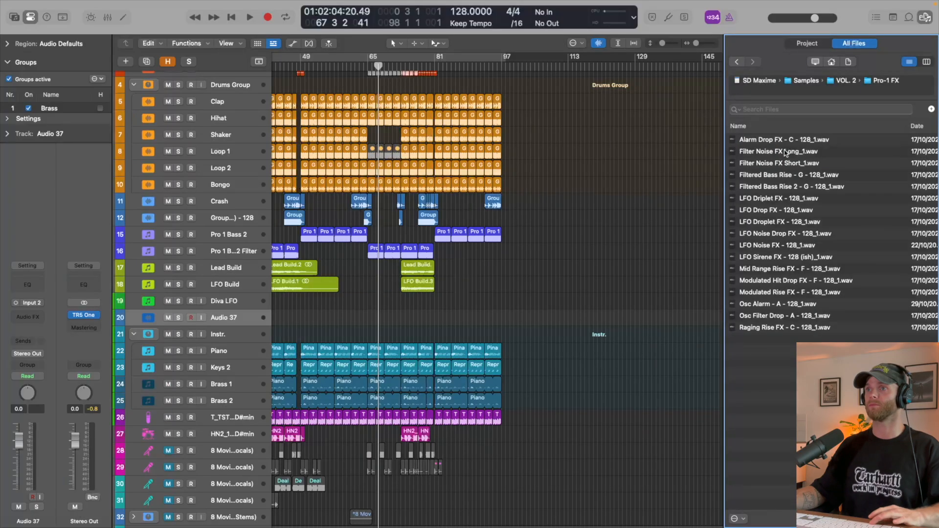
{"action": "left_click", "coordinate": [784, 152]}
{"action": "key", "text": "space"}
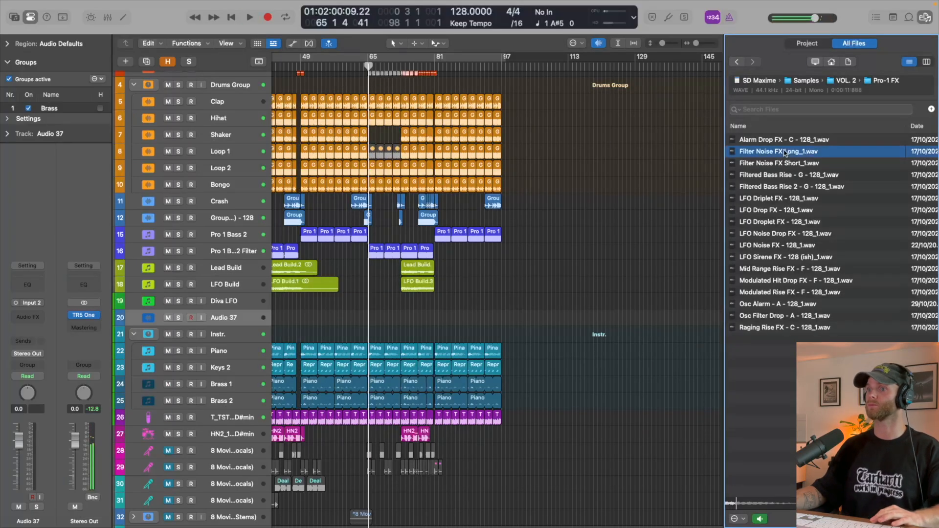
{"action": "scroll", "coordinate": [273, 312], "scroll_direction": "left", "scroll_amount": 10}
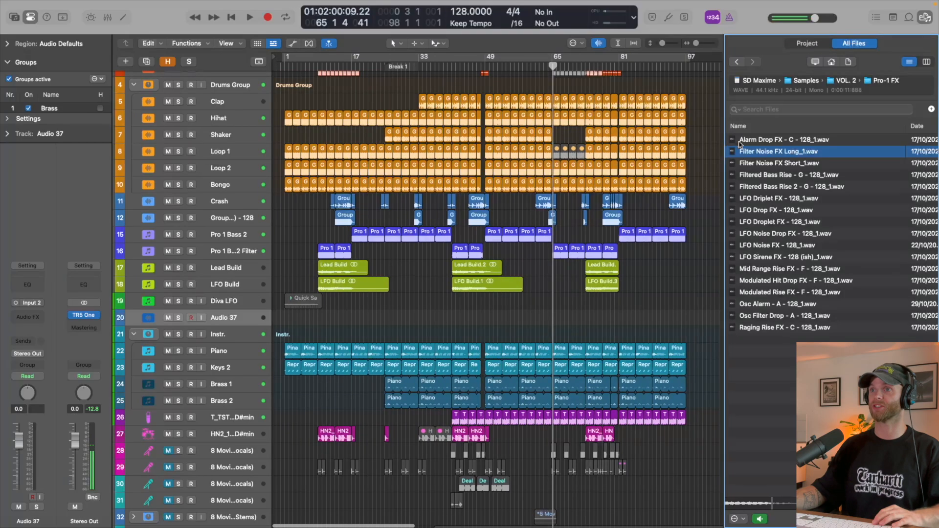
{"action": "left_click_drag", "start_coordinate": [745, 156], "coordinate": [553, 318]}
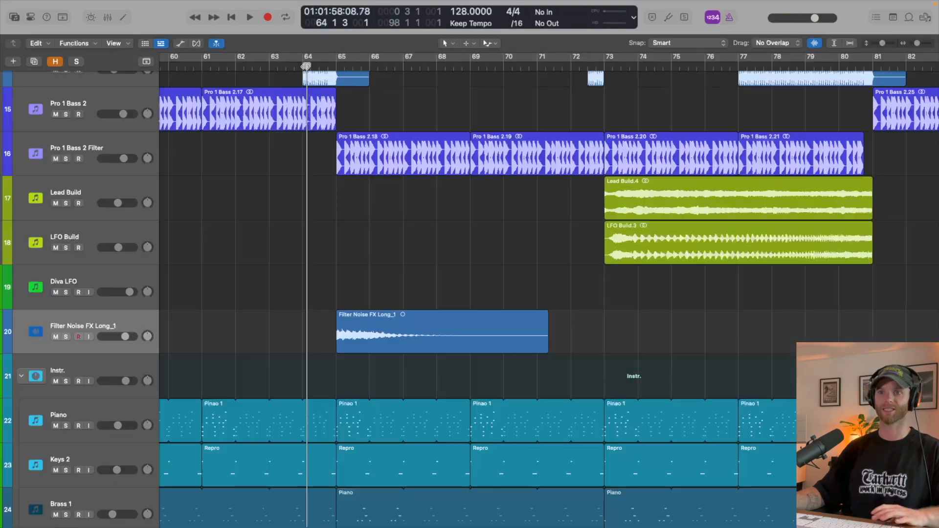
- Listen to the placed noise effect from bar 65 and clear the input assignment of its track
{"action": "key", "text": "space"}
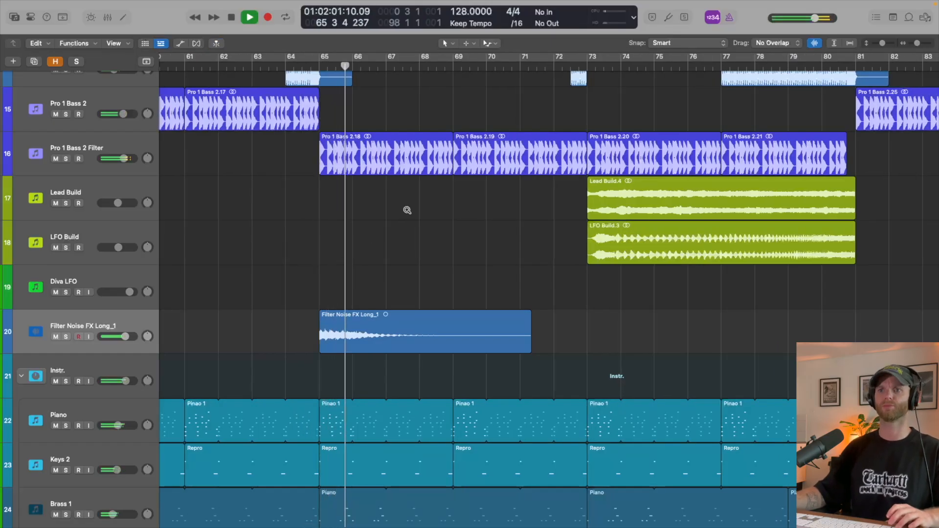
{"action": "scroll", "coordinate": [407, 211], "scroll_direction": "down", "scroll_amount": 1}
{"action": "scroll", "coordinate": [408, 210], "scroll_direction": "down", "scroll_amount": 1}
{"action": "key", "text": "space"}
{"action": "key", "text": "i"}
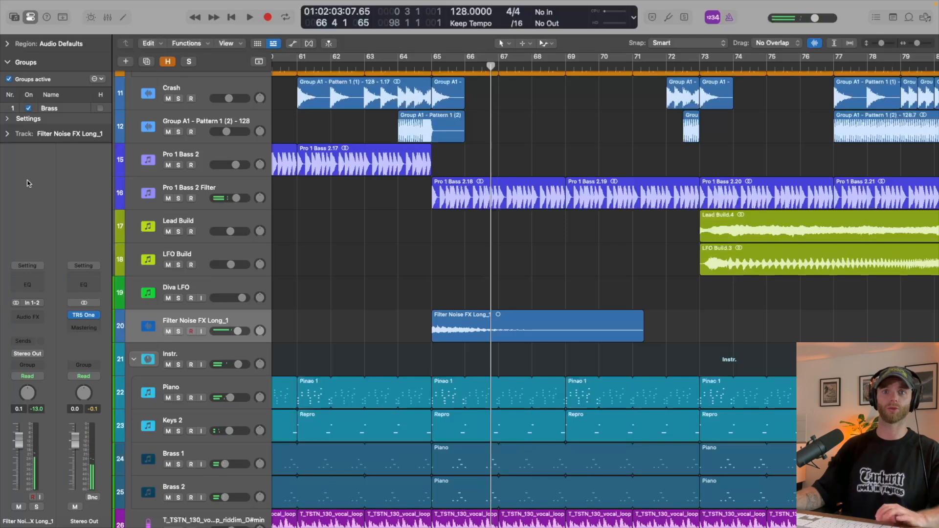
{"action": "left_click", "coordinate": [33, 303]}
{"action": "left_click", "coordinate": [43, 334]}
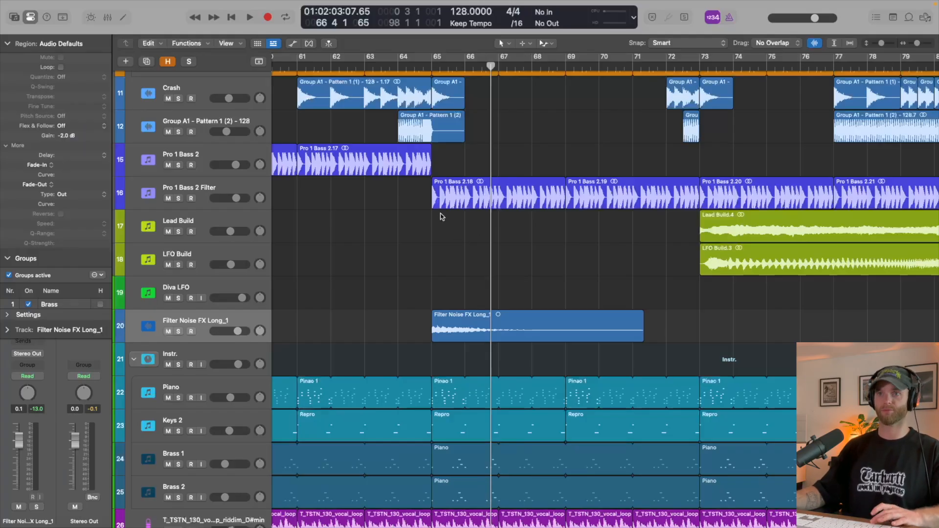
{"action": "key", "text": "f"}
{"action": "key", "text": "f"}
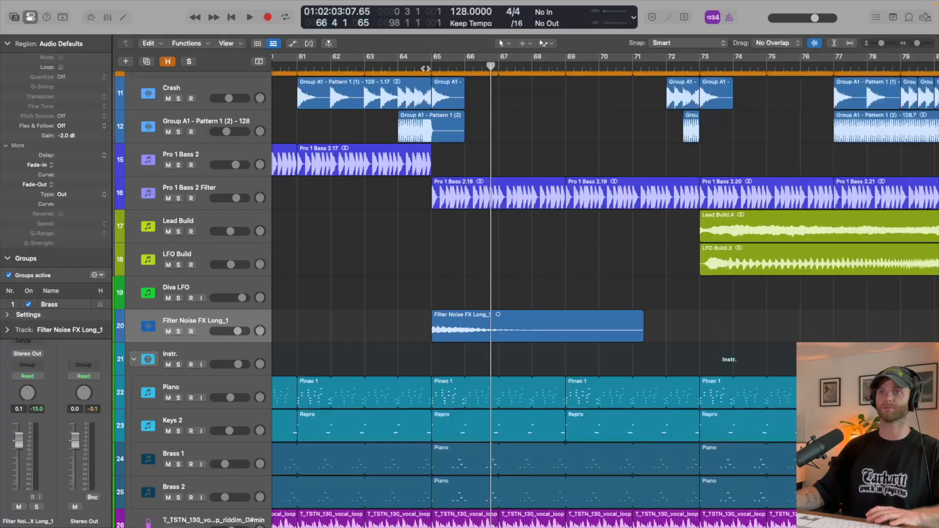
- Time-stretch the noise effect to 8 bars, ending at bar 73, and lower its track volume to -4.1 dB during playback
{"action": "left_click", "coordinate": [425, 69]}
{"action": "key", "text": "space"}
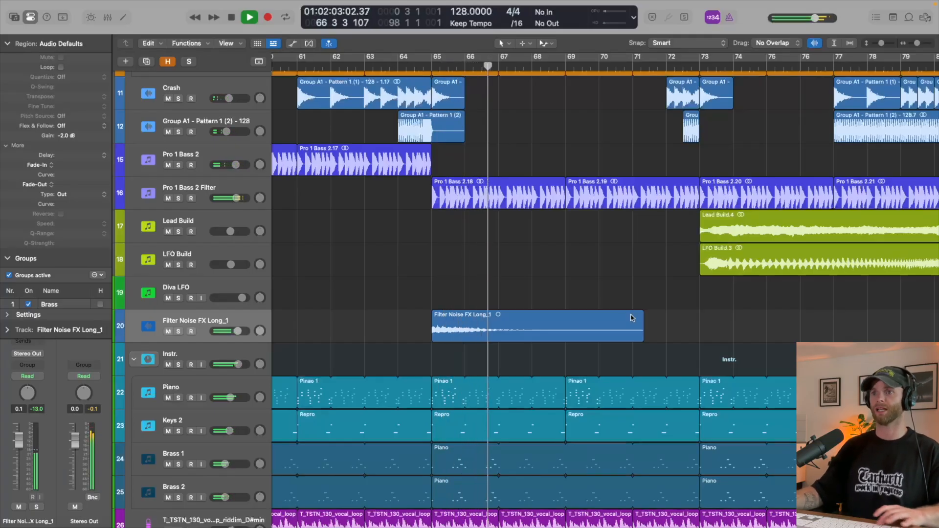
{"action": "left_click_drag", "start_coordinate": [642, 340], "coordinate": [699, 340]}
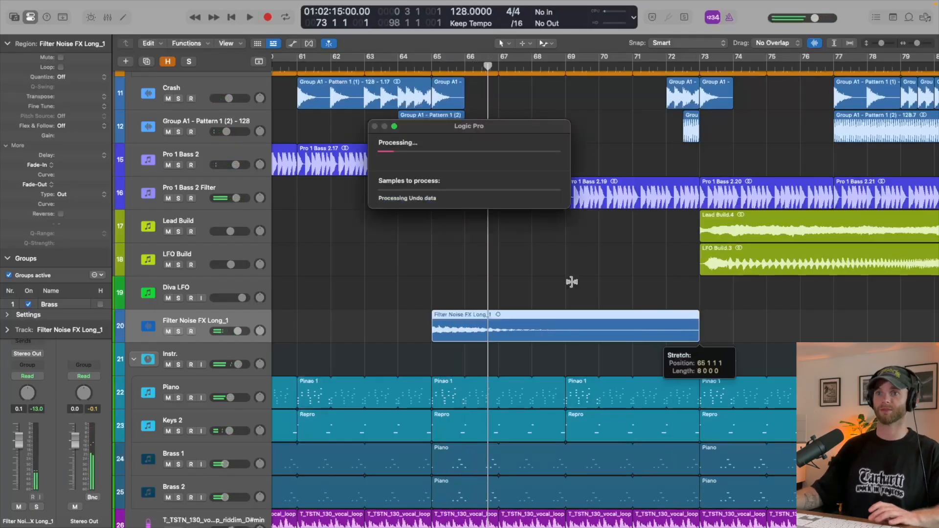
{"action": "key", "text": "space"}
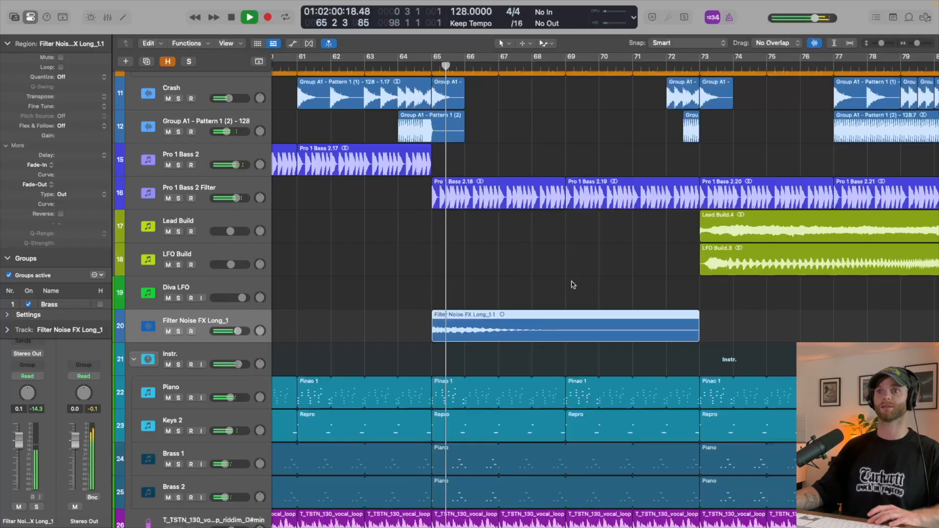
{"action": "left_click", "coordinate": [7, 44]}
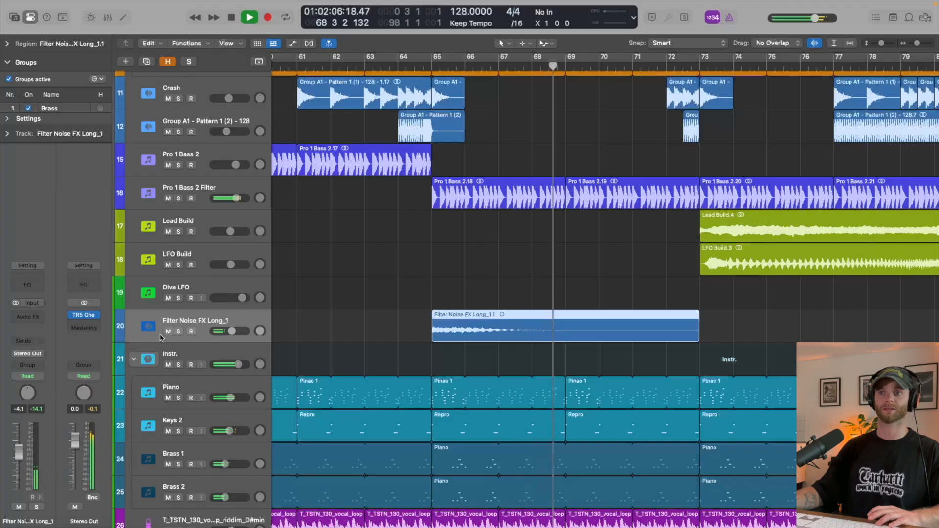
{"action": "key", "text": "space"}
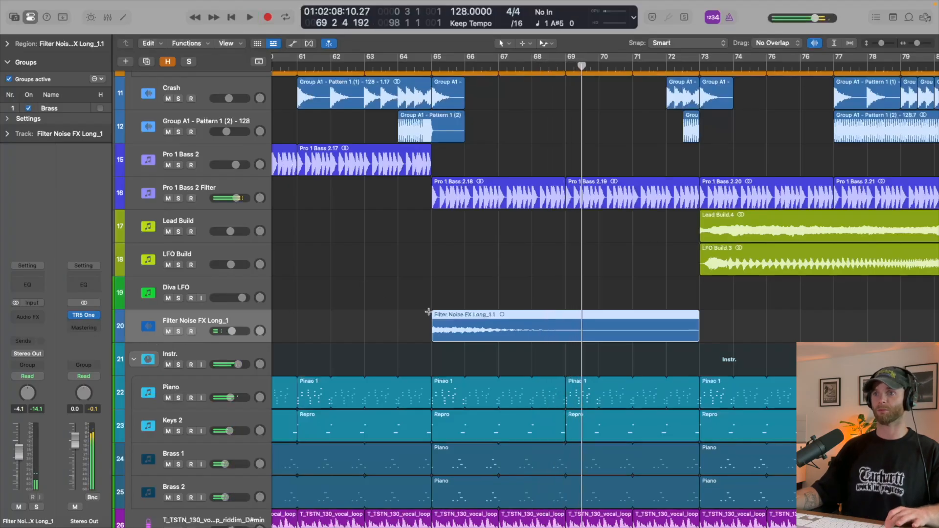
- Undo the last stretch, time-stretch the noise effect to 4 bars ending at bar 69, and play it
{"action": "key", "text": "super+z"}
{"action": "left_click_drag", "start_coordinate": [641, 340], "coordinate": [566, 341]}
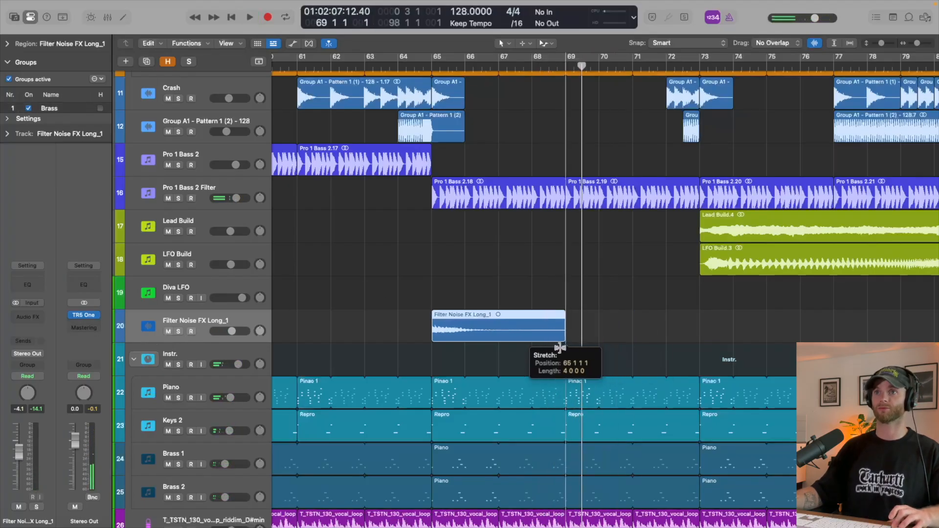
{"action": "key", "text": "space"}
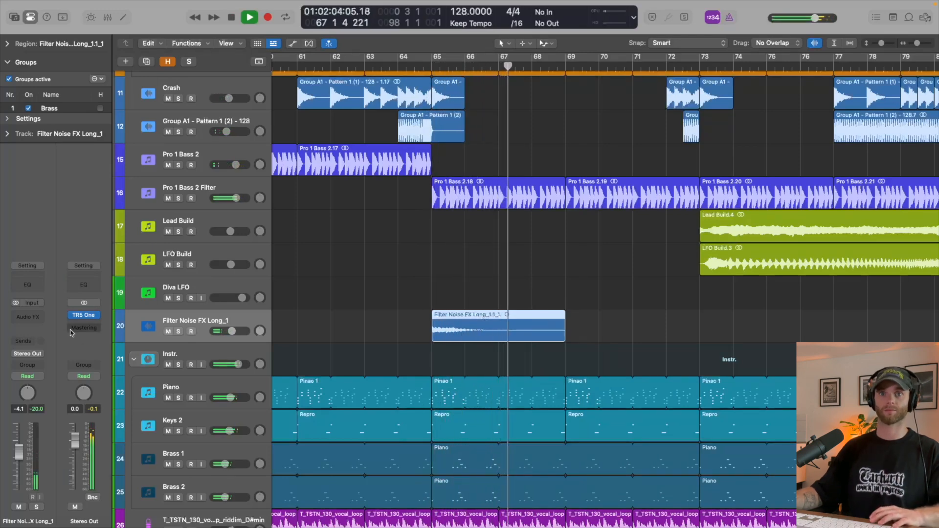
{"action": "key", "text": "space"}
- Insert ValhallaRoom on the noise effect track with its mix at 28.6%, listen to it, and close the open plug-in windows
{"action": "left_click", "coordinate": [27, 317]}
{"action": "mouse_move", "coordinate": [22, 318]}
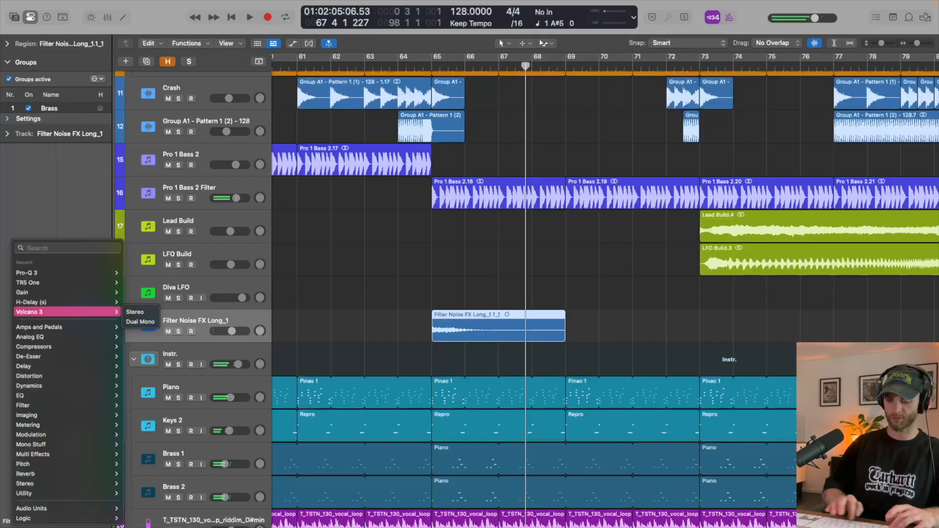
{"action": "type", "text": "val"}
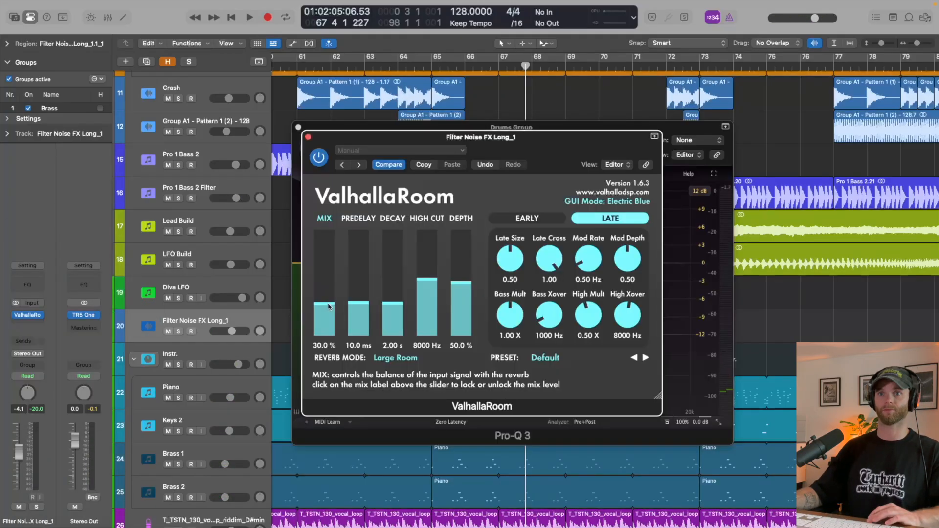
{"action": "left_click_drag", "start_coordinate": [324, 307], "coordinate": [324, 310]}
{"action": "key", "text": "space"}
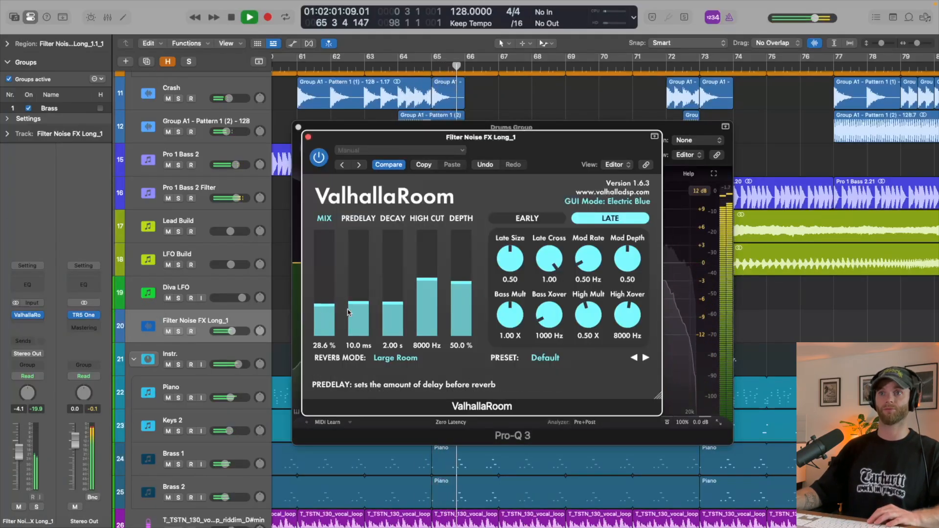
{"action": "left_click", "coordinate": [308, 137]}
{"action": "left_click", "coordinate": [298, 127]}
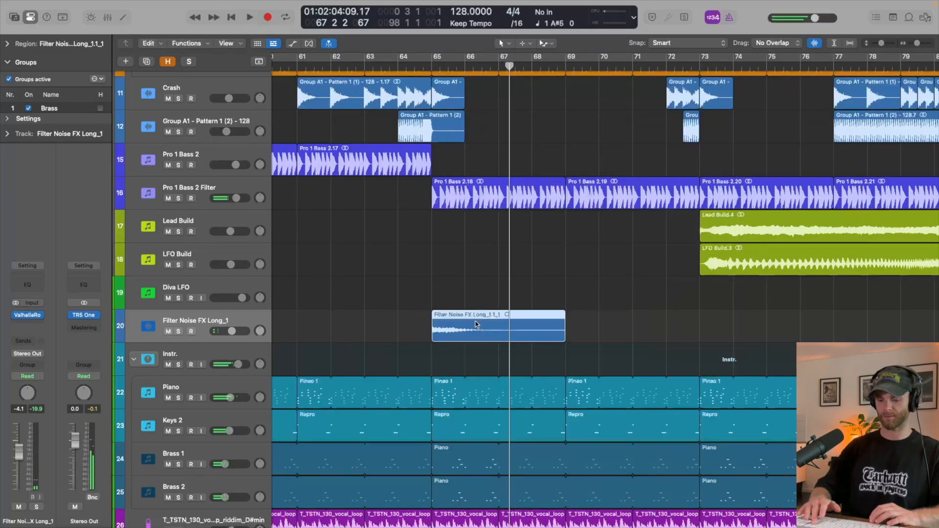
- Delete the noise effect region and audition the LFO Noise, LFO Sirene, Alarm Drop, Filter Noise Short and Osc Alarm samples
{"action": "key", "text": "Delete"}
{"action": "key", "text": "f"}
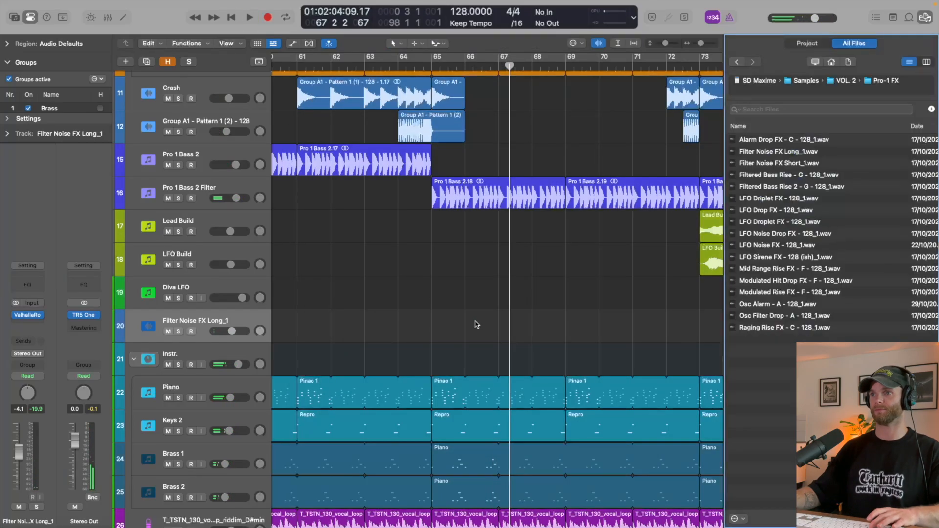
{"action": "left_click", "coordinate": [809, 249]}
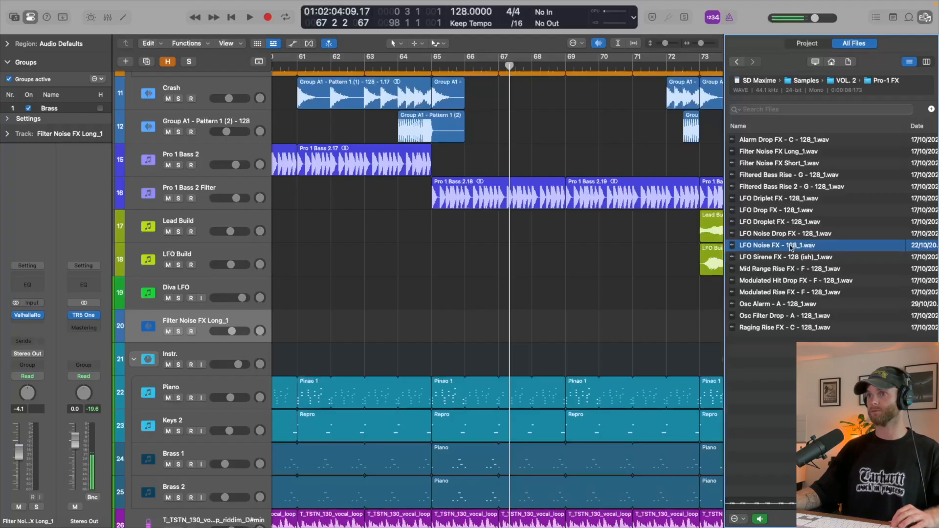
{"action": "left_click", "coordinate": [762, 258]}
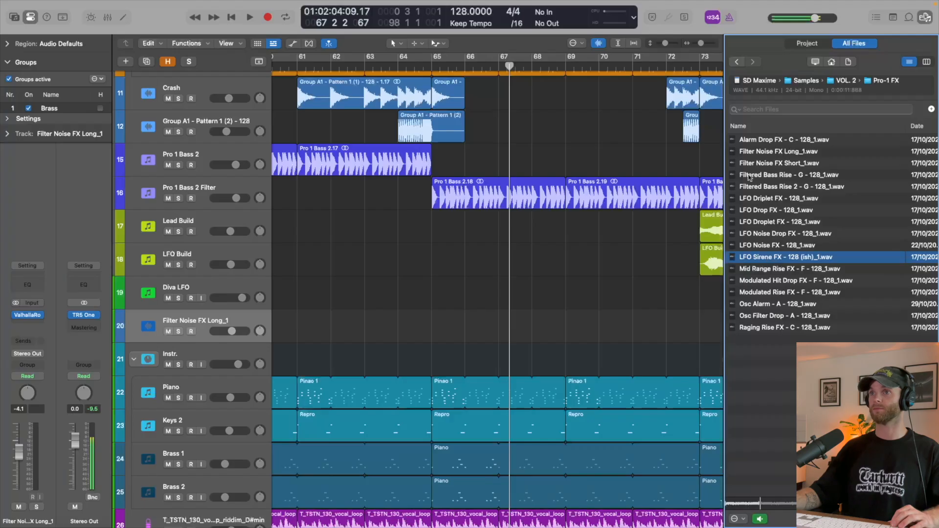
{"action": "left_click", "coordinate": [751, 140]}
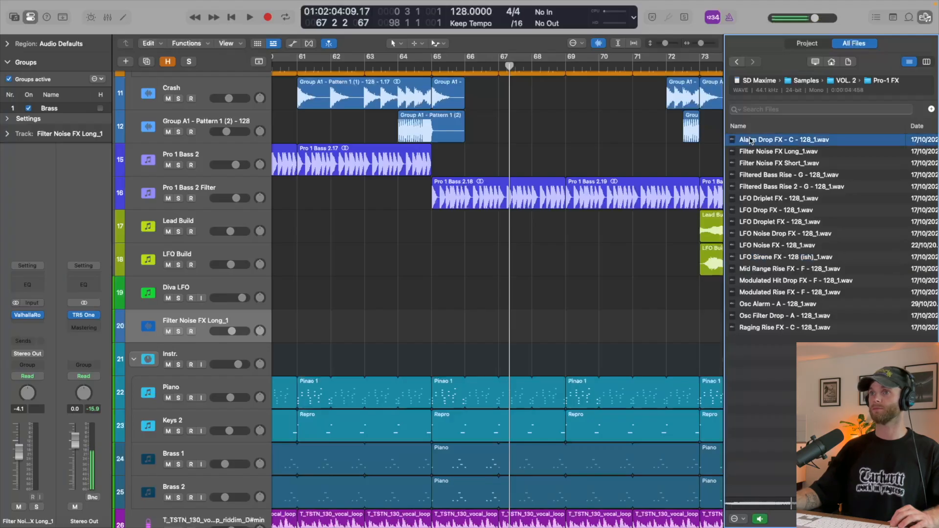
{"action": "left_click", "coordinate": [756, 163]}
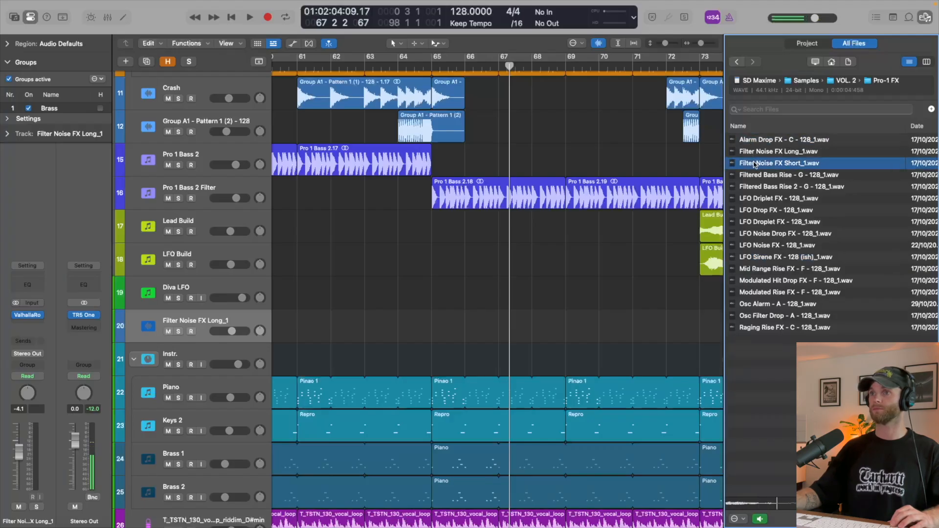
{"action": "left_click", "coordinate": [756, 305]}
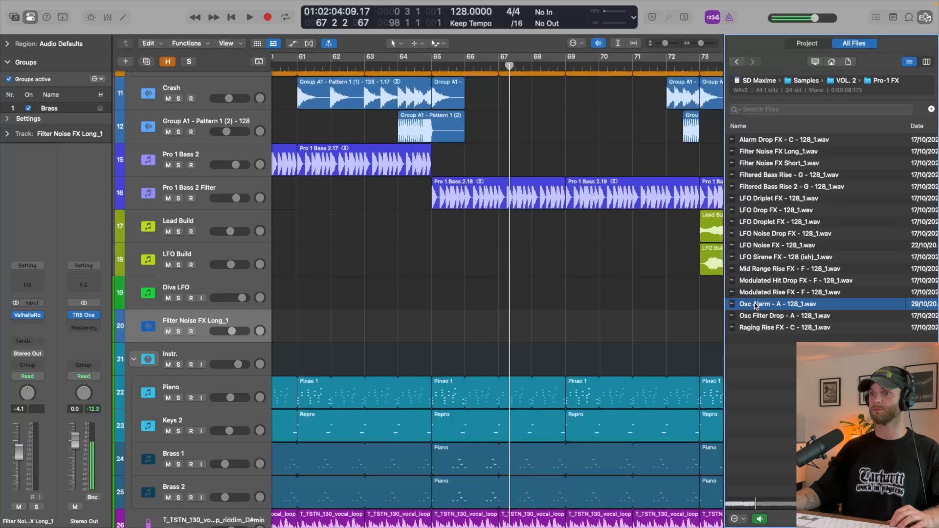
- Place Osc Alarm - A - 128_1.wav on the effect track at bar 65 and play it in the mix
{"action": "left_click_drag", "start_coordinate": [756, 305], "coordinate": [437, 318]}
{"action": "left_click", "coordinate": [643, 325]}
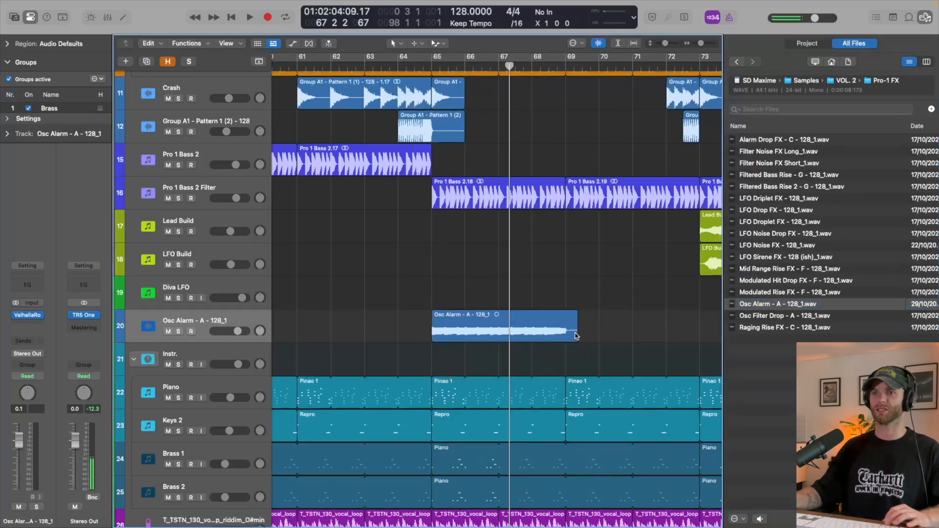
{"action": "key", "text": "space"}
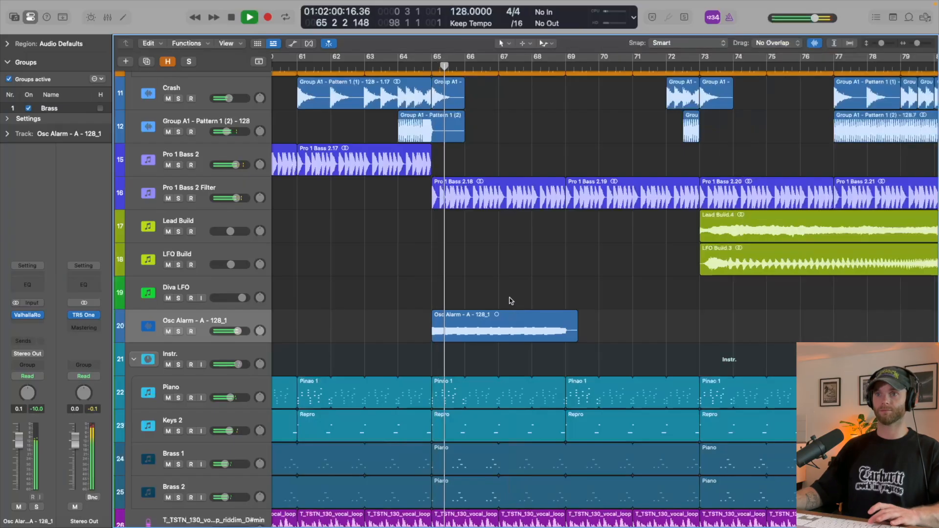
{"action": "key", "text": "f"}
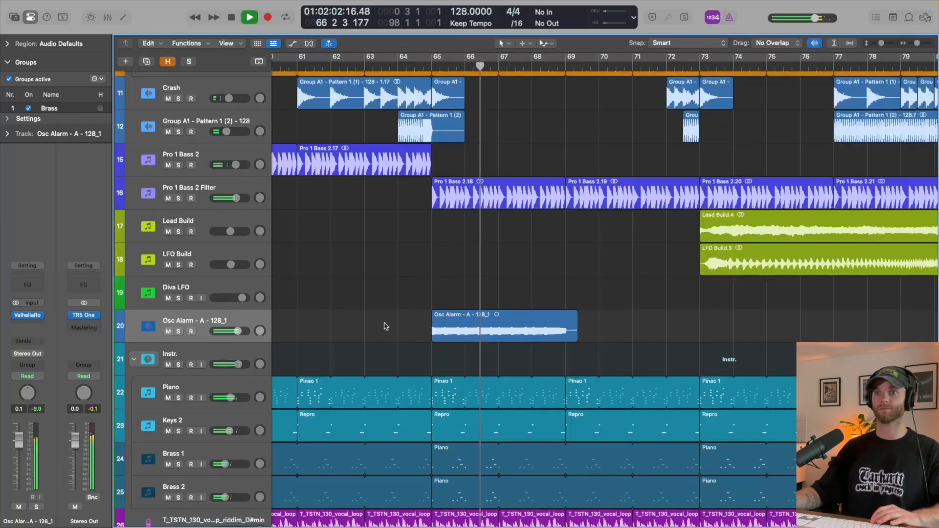
- Stop playback, shorten the Osc Alarm region to 4 bars, and repeat it from bar 65 up to bar 81
{"action": "key", "text": "space"}
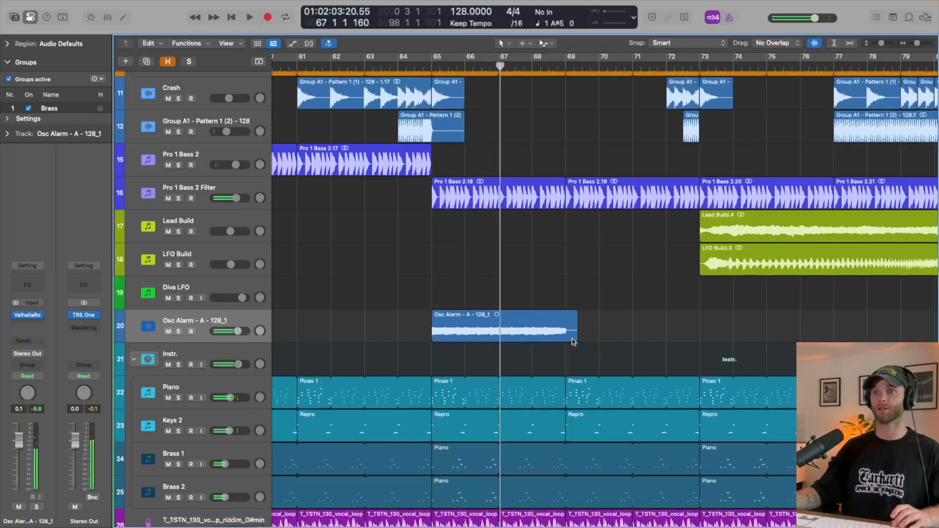
{"action": "left_click_drag", "start_coordinate": [575, 338], "coordinate": [563, 340]}
{"action": "left_click_drag", "start_coordinate": [442, 328], "coordinate": [581, 325]}
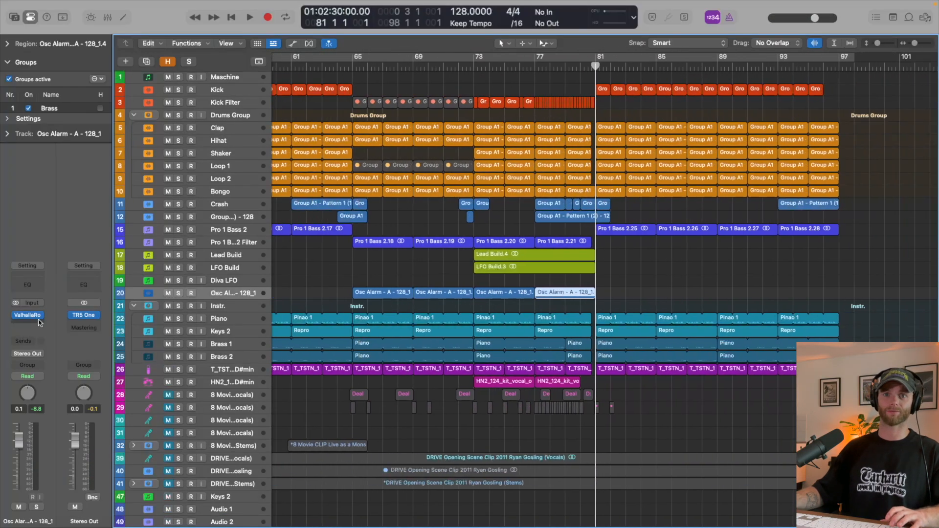
- Insert a stereo Pro-Q 3 equalizer after ValhallaRoom on the Osc Alarm track
{"action": "left_click", "coordinate": [35, 325]}
{"action": "mouse_move", "coordinate": [64, 279]}
{"action": "left_click", "coordinate": [137, 281]}
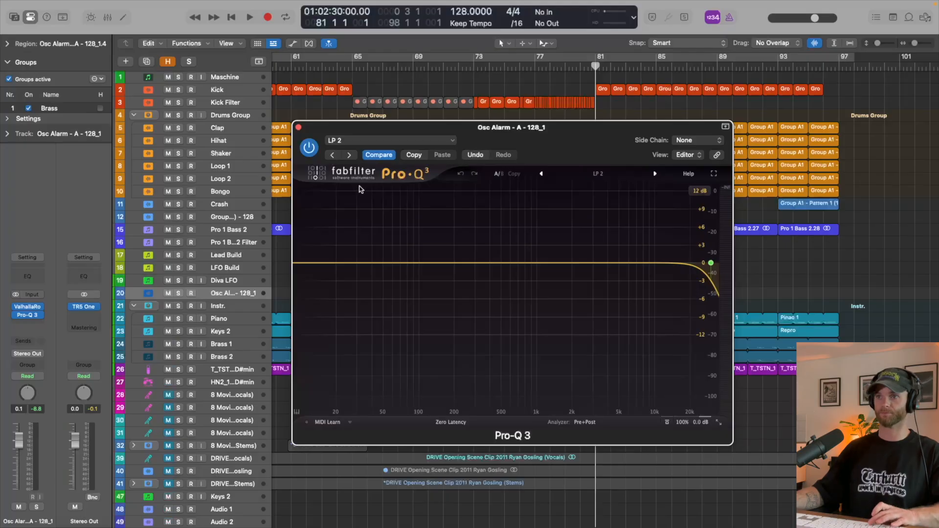
- Automate the Osc Alarm track's Pro-Q 3 low-pass frequency from 25373 Hz at bar 65 to 261.56 Hz at bar 73 and back up at bar 81
{"action": "scroll", "coordinate": [743, 275], "scroll_direction": "down", "scroll_amount": 2}
{"action": "left_click_drag", "start_coordinate": [711, 262], "coordinate": [701, 242]}
{"action": "key", "text": "super+w"}
{"action": "key", "text": "super+Down"}
{"action": "key", "text": "super+Down"}
{"action": "key", "text": "super+Down"}
{"action": "key", "text": "a"}
{"action": "left_click_drag", "start_coordinate": [413, 278], "coordinate": [413, 308]}
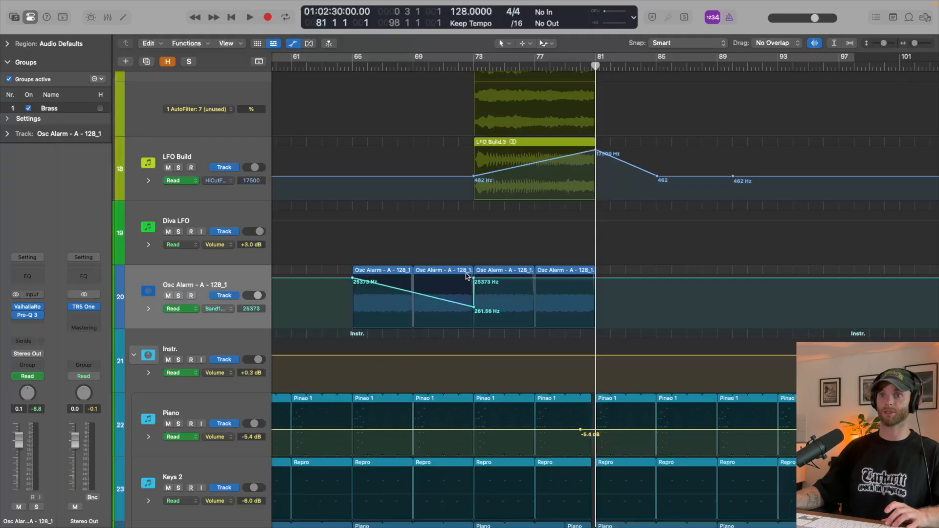
{"action": "left_click_drag", "start_coordinate": [474, 280], "coordinate": [595, 278]}
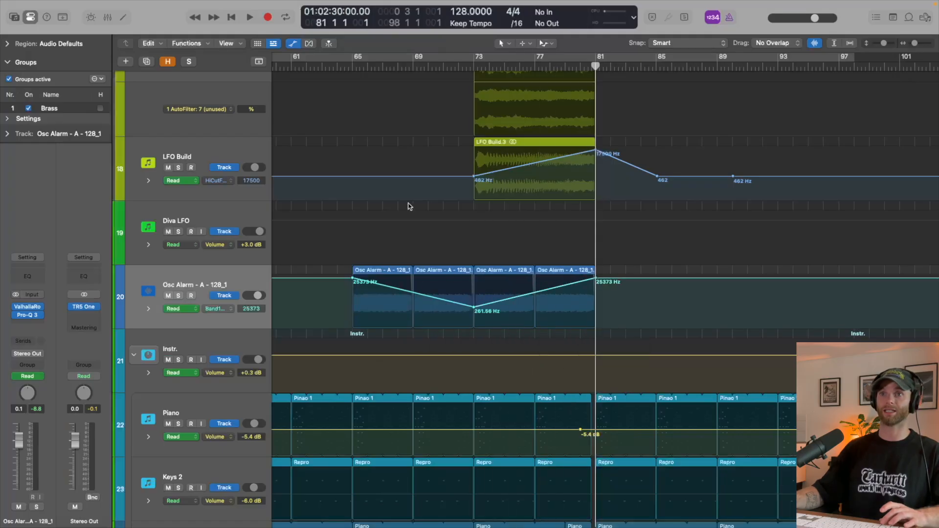
- Play from bar 65 and raise the filter automation's low point at bar 73 to 521.31 Hz
{"action": "left_click", "coordinate": [344, 63]}
{"action": "key", "text": "space"}
{"action": "key", "text": "super+Down"}
{"action": "key", "text": "super+Down"}
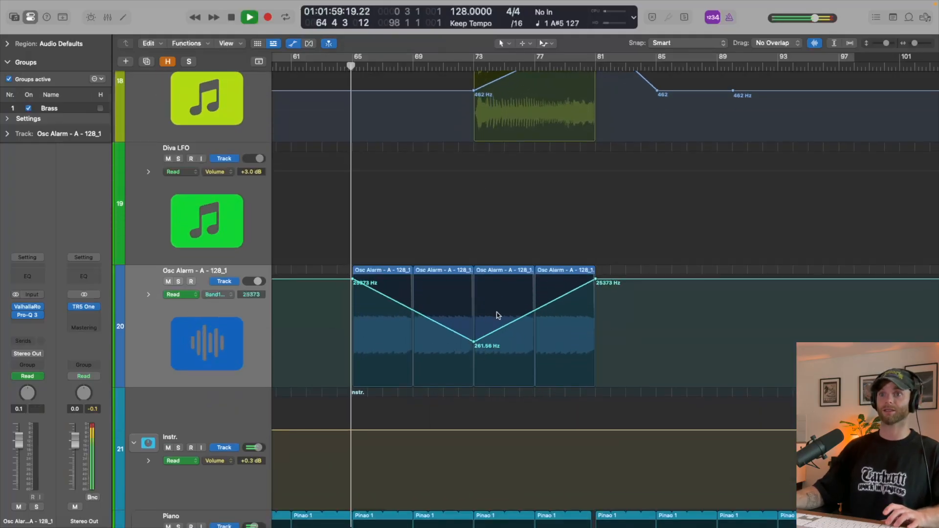
{"action": "left_click_drag", "start_coordinate": [478, 341], "coordinate": [477, 332]}
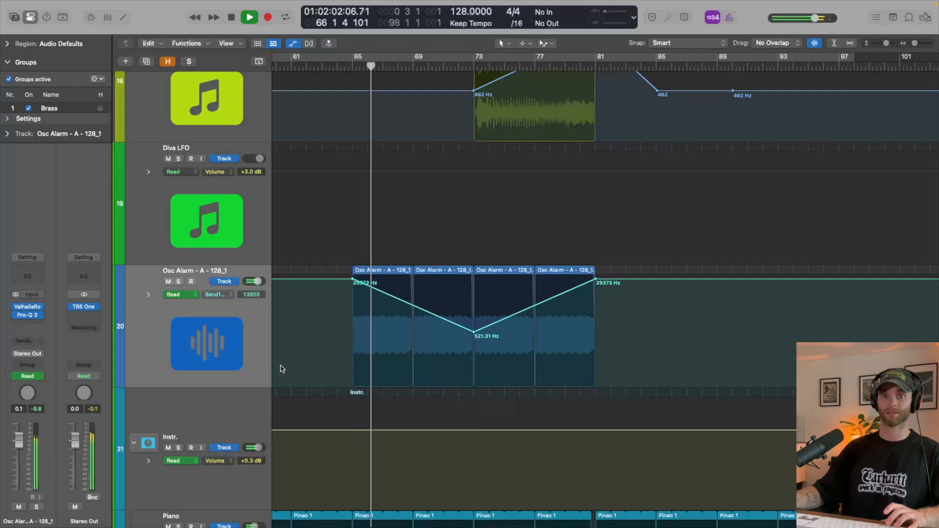
- Set the gain of the four Osc Alarm regions to -5.7 dB while checking them in playback
{"action": "key", "text": "a"}
{"action": "left_click", "coordinate": [169, 309]}
{"action": "left_click", "coordinate": [7, 44]}
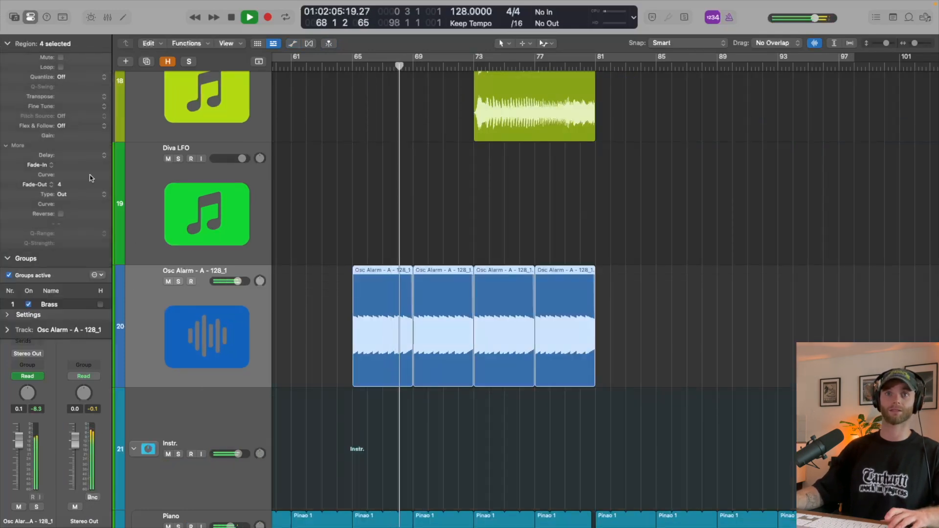
{"action": "left_click_drag", "start_coordinate": [66, 136], "coordinate": [66, 152]}
{"action": "left_click_drag", "start_coordinate": [69, 206], "coordinate": [69, 208]}
{"action": "key", "text": "space"}
{"action": "key", "text": "space"}
{"action": "left_click_drag", "start_coordinate": [71, 136], "coordinate": [70, 149]}
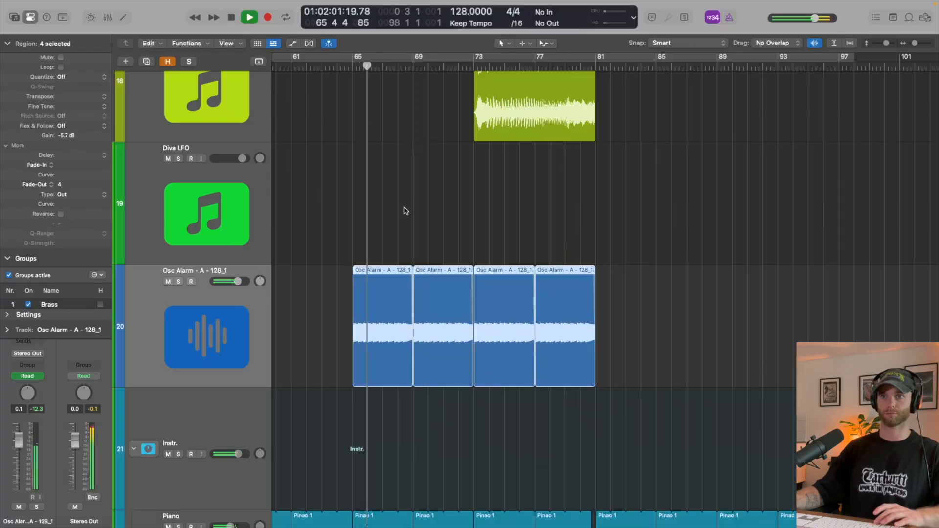
- Stop playback, shorten the four Osc Alarm regions to 2 bars each, and fill the gaps up to bar 81 with copies
{"action": "key", "text": "i"}
{"action": "scroll", "coordinate": [330, 241], "scroll_direction": "up", "scroll_amount": 3}
{"action": "scroll", "coordinate": [329, 241], "scroll_direction": "up", "scroll_amount": 2}
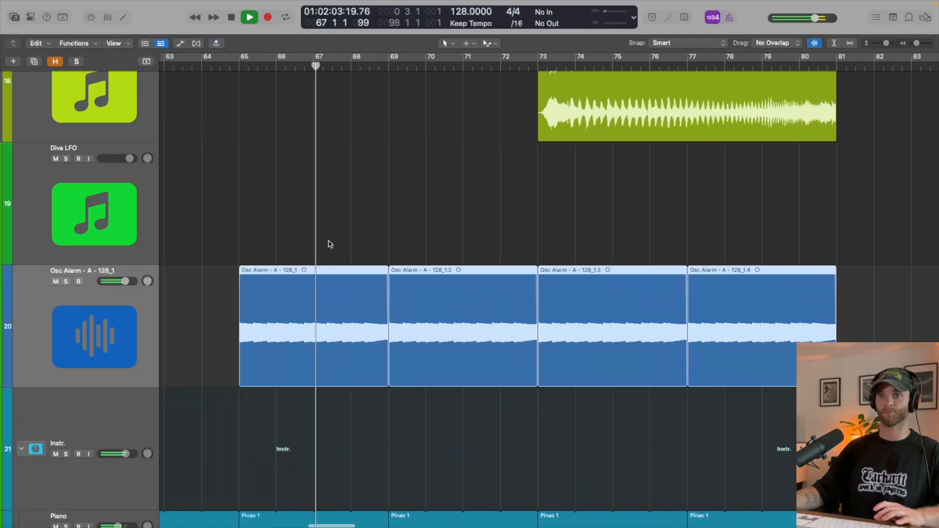
{"action": "scroll", "coordinate": [496, 236], "scroll_direction": "left", "scroll_amount": 5}
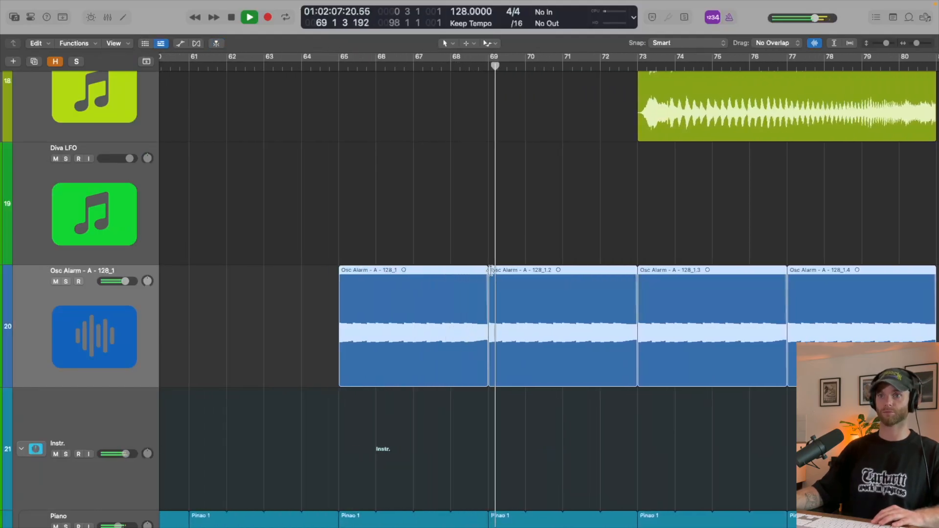
{"action": "scroll", "coordinate": [493, 367], "scroll_direction": "up", "scroll_amount": 1}
{"action": "key", "text": "space"}
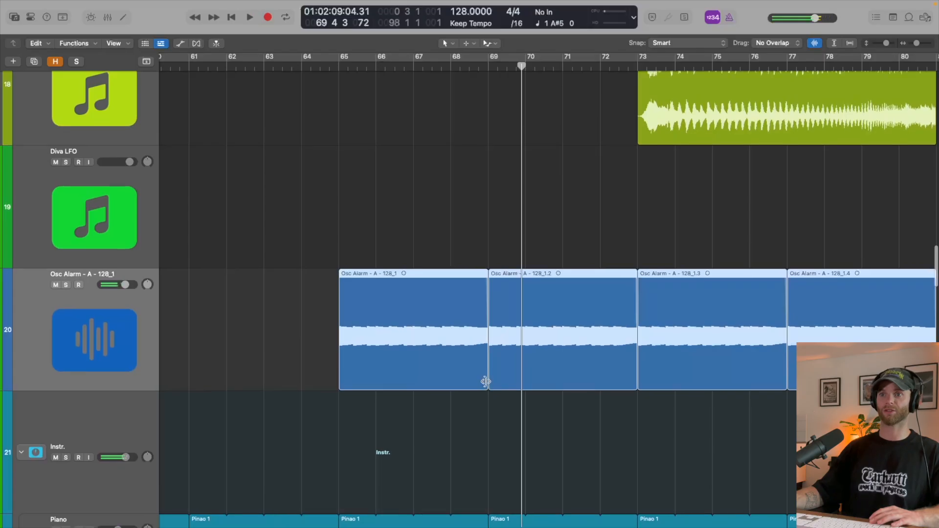
{"action": "left_click_drag", "start_coordinate": [486, 380], "coordinate": [451, 386]}
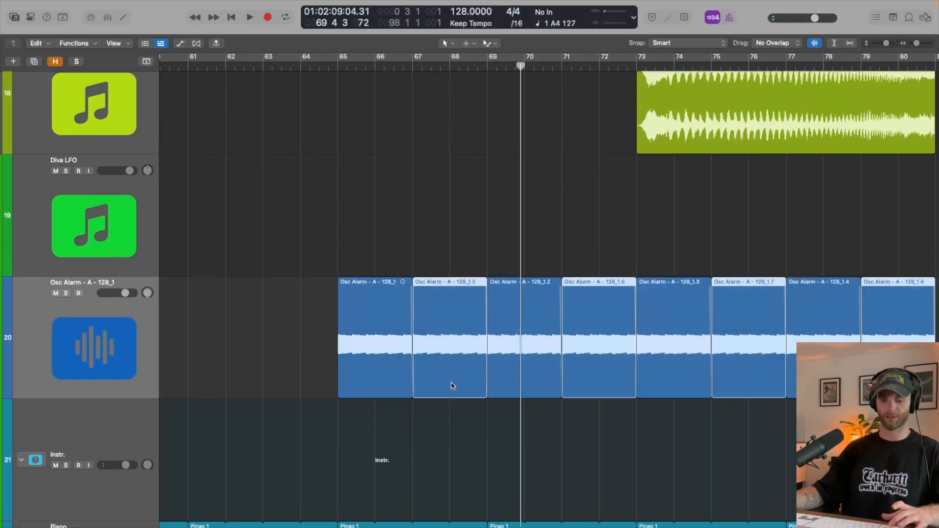
- Delete the extra filter automation points on the Osc Alarm track between bars 66 and 72 and between bars 74 and 81
{"action": "key", "text": "a"}
{"action": "left_click_drag", "start_coordinate": [376, 318], "coordinate": [599, 332]}
{"action": "key", "text": "Delete"}
{"action": "left_click_drag", "start_coordinate": [664, 372], "coordinate": [932, 299]}
{"action": "key", "text": "Delete"}
{"action": "scroll", "coordinate": [875, 338], "scroll_direction": "right", "scroll_amount": 5}
{"action": "key", "text": "a"}
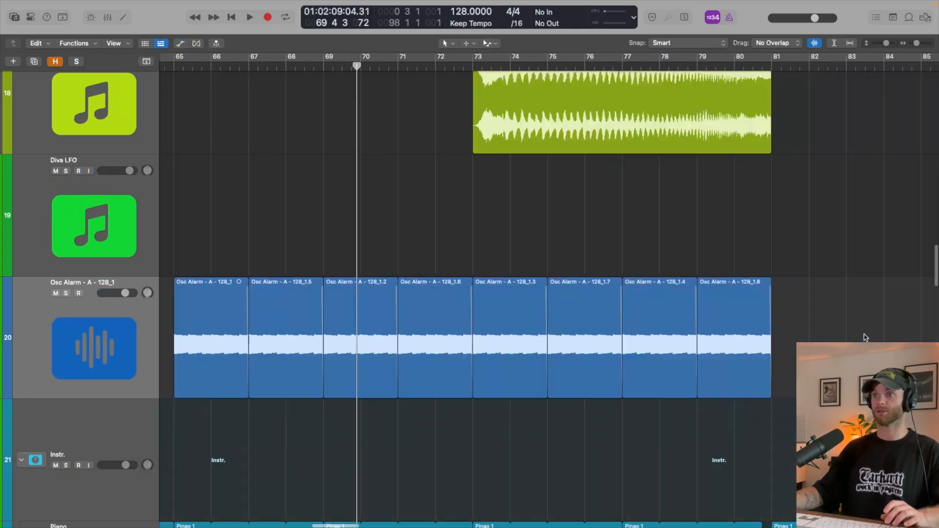
- Play the breakdown from bar 65 and lower the Osc Alarm track's volume to -4.4 dB
{"action": "scroll", "coordinate": [812, 319], "scroll_direction": "down", "scroll_amount": 3}
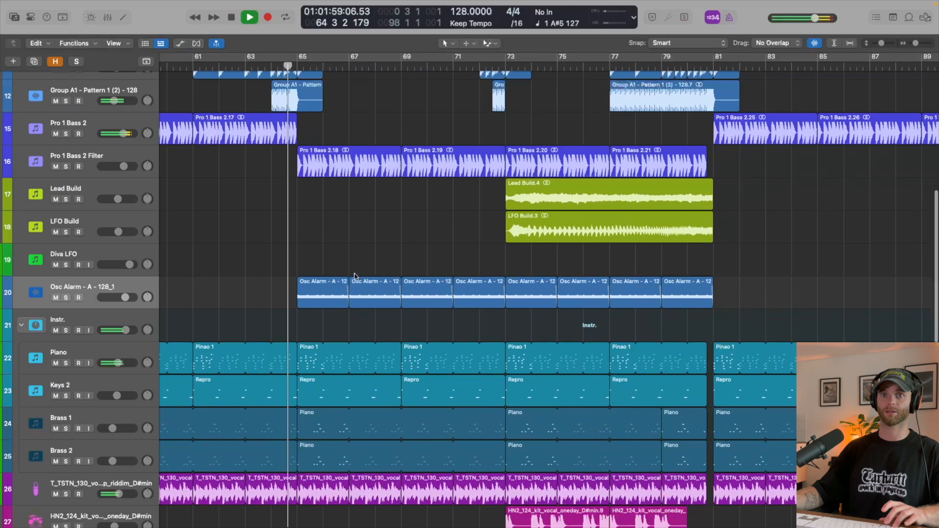
{"action": "scroll", "coordinate": [344, 279], "scroll_direction": "up", "scroll_amount": 5}
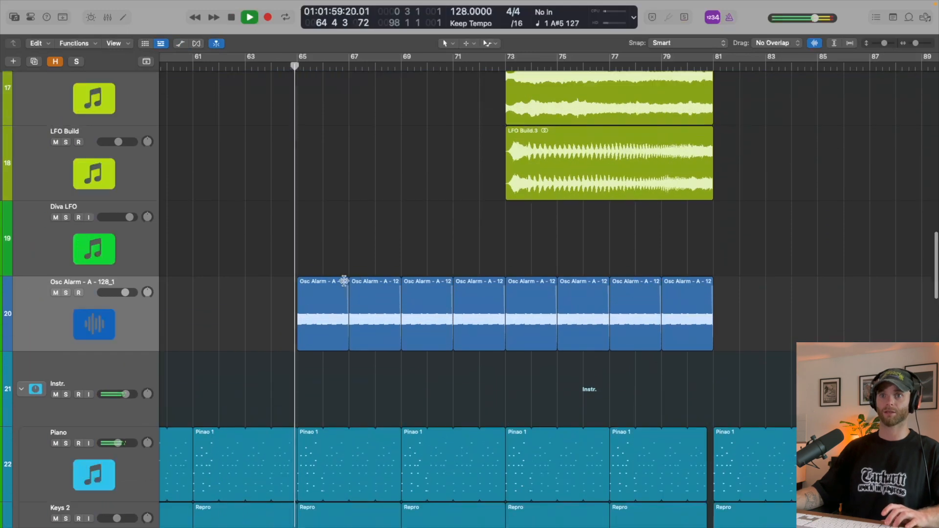
{"action": "key", "text": "i"}
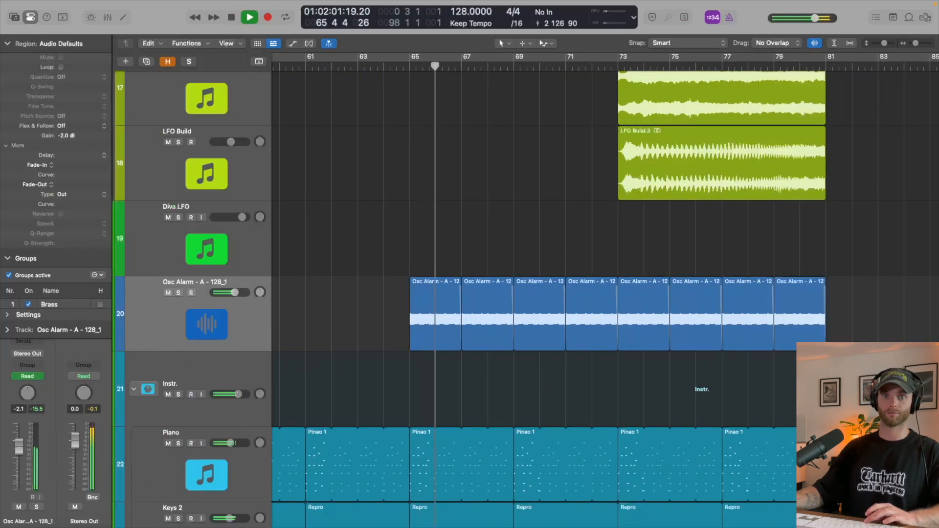
{"action": "left_click", "coordinate": [8, 44]}
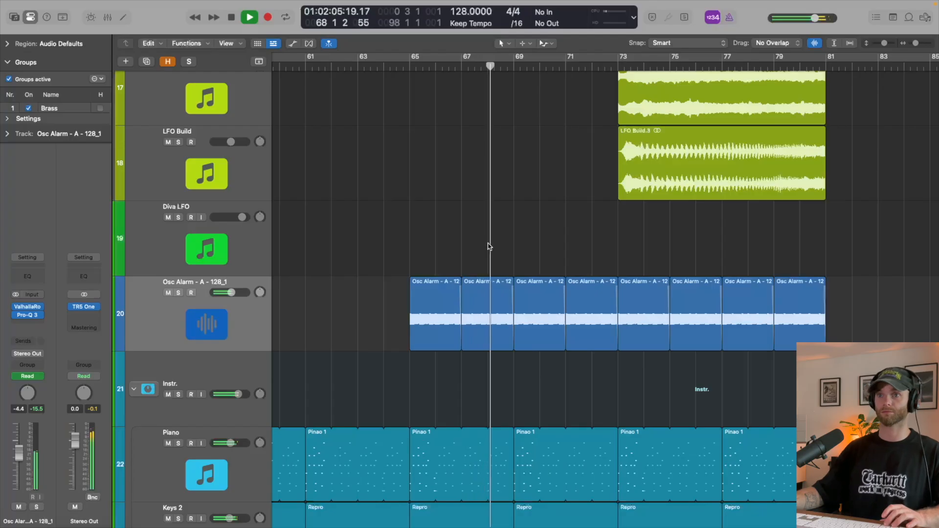
{"action": "scroll", "coordinate": [488, 243], "scroll_direction": "up", "scroll_amount": 3}
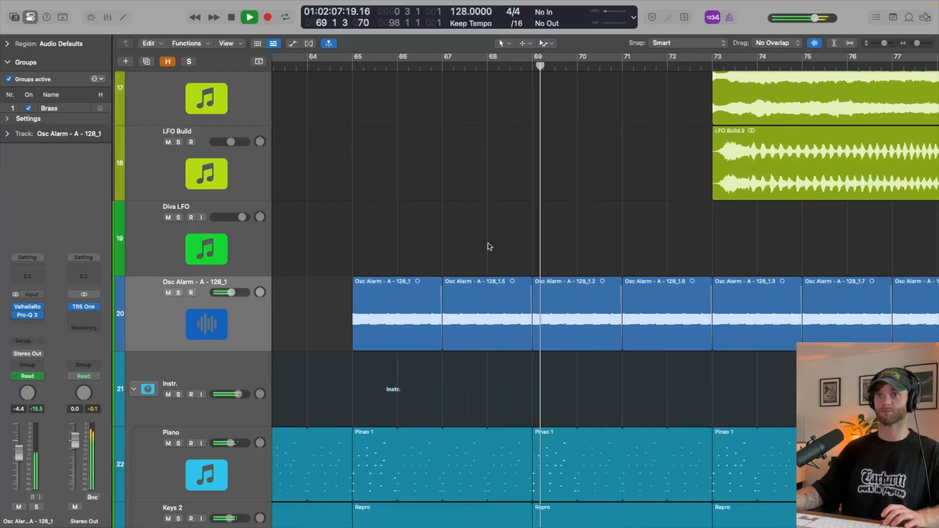
{"action": "scroll", "coordinate": [489, 246], "scroll_direction": "down", "scroll_amount": 3}
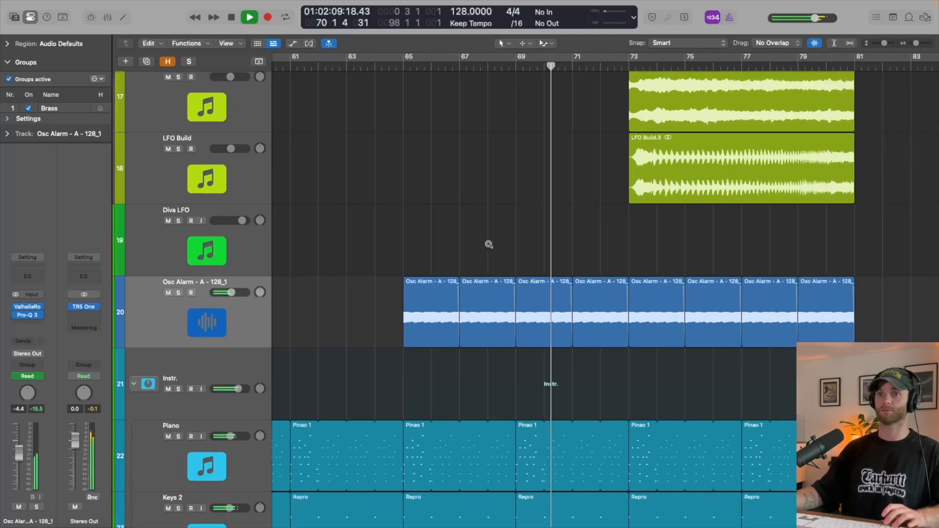
{"action": "scroll", "coordinate": [490, 246], "scroll_direction": "down", "scroll_amount": 3}
- Create an audio track below Osc Alarm and search the VOL. 2 sample folder for noise
{"action": "key", "text": "alt+super+a"}
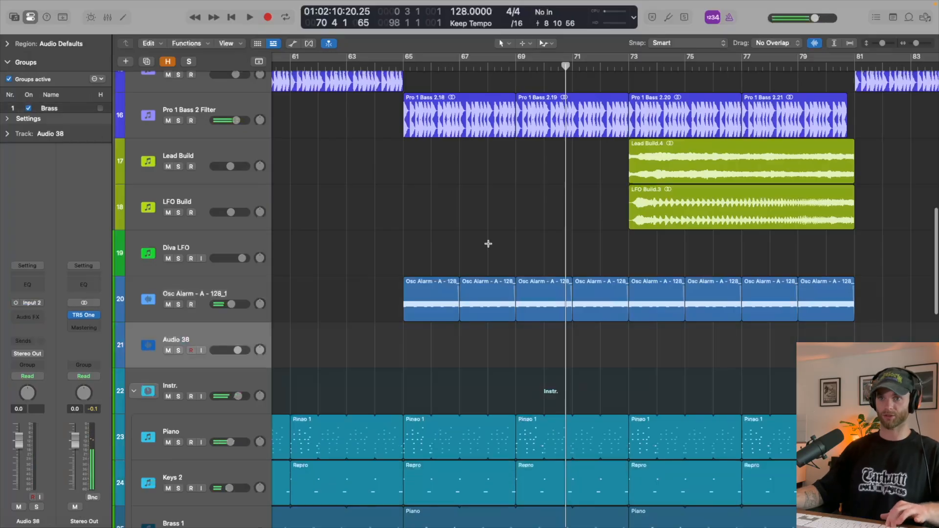
{"action": "key", "text": "f"}
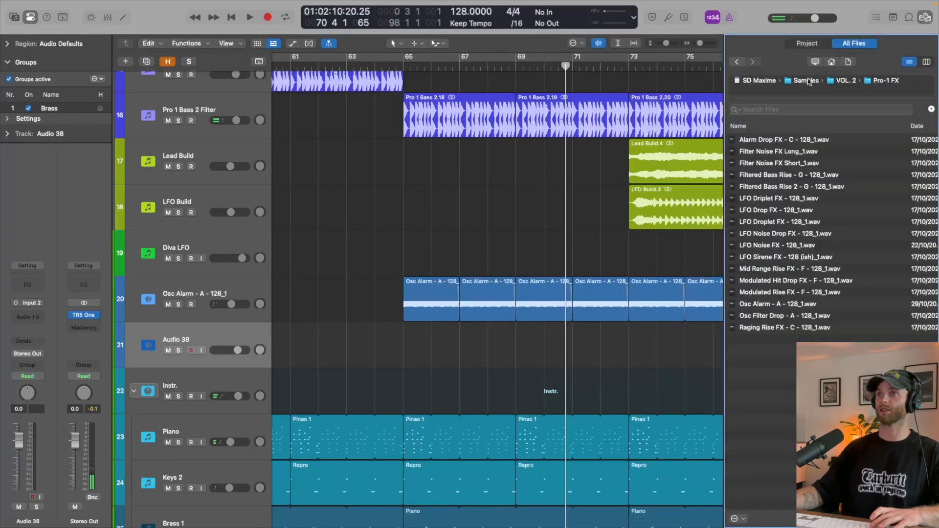
{"action": "left_click", "coordinate": [838, 81]}
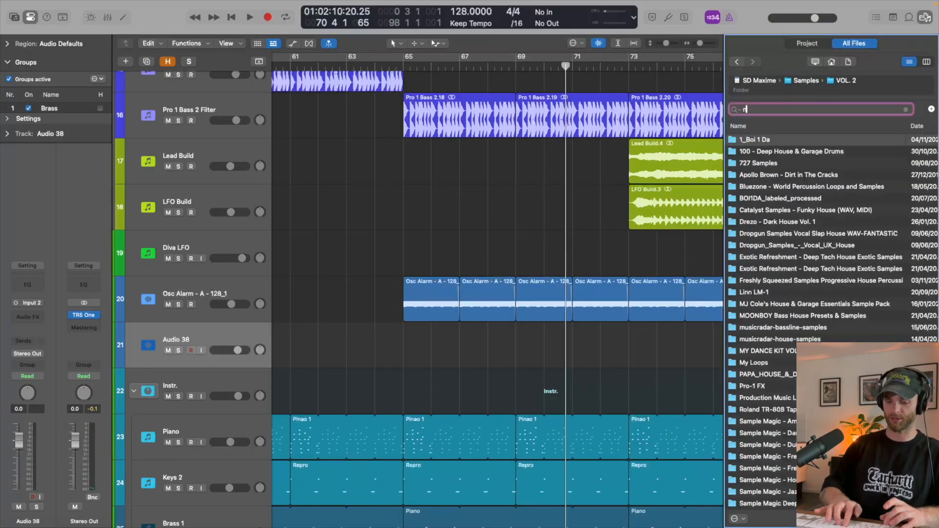
{"action": "key", "text": "Return"}
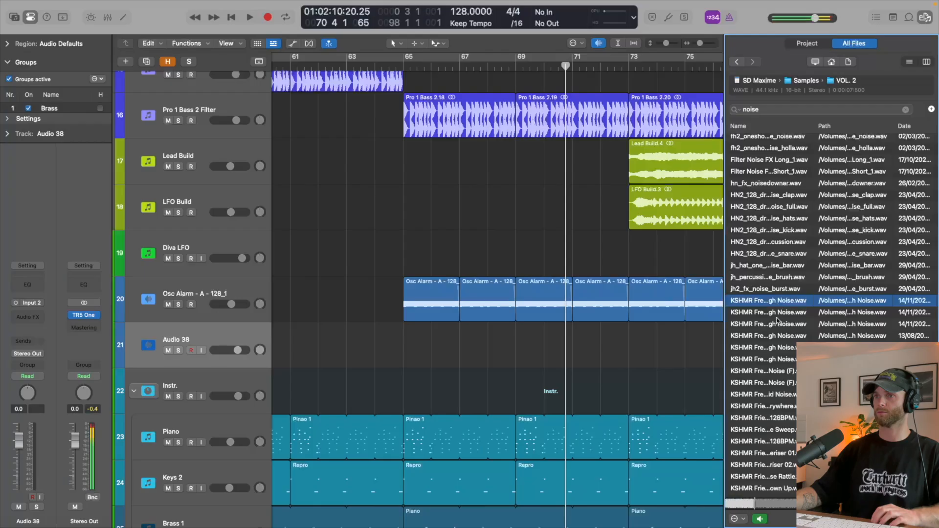
- Audition the KSHMR High Noise samples and place KSHMR Frequency Filler 02 - High Noise on the new track at bar 65
{"action": "key", "text": "Down"}
{"action": "key", "text": "Down"}
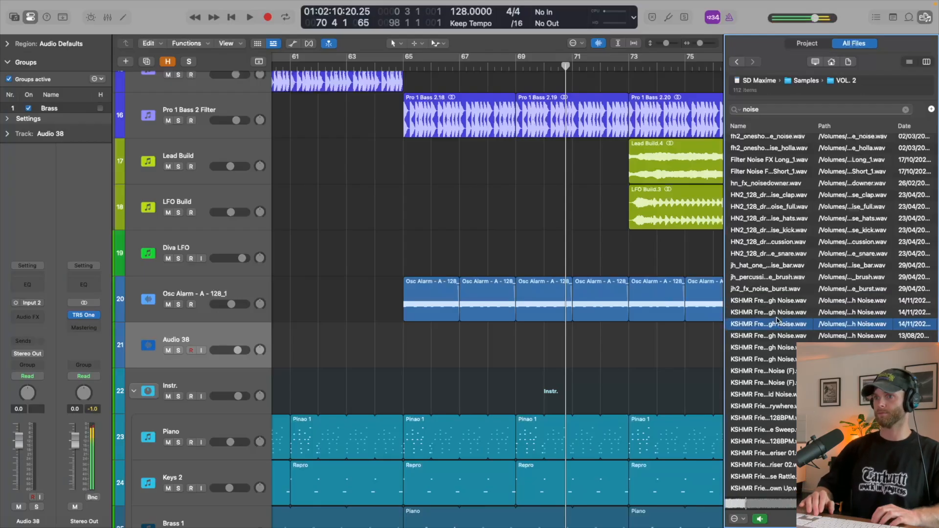
{"action": "key", "text": "space"}
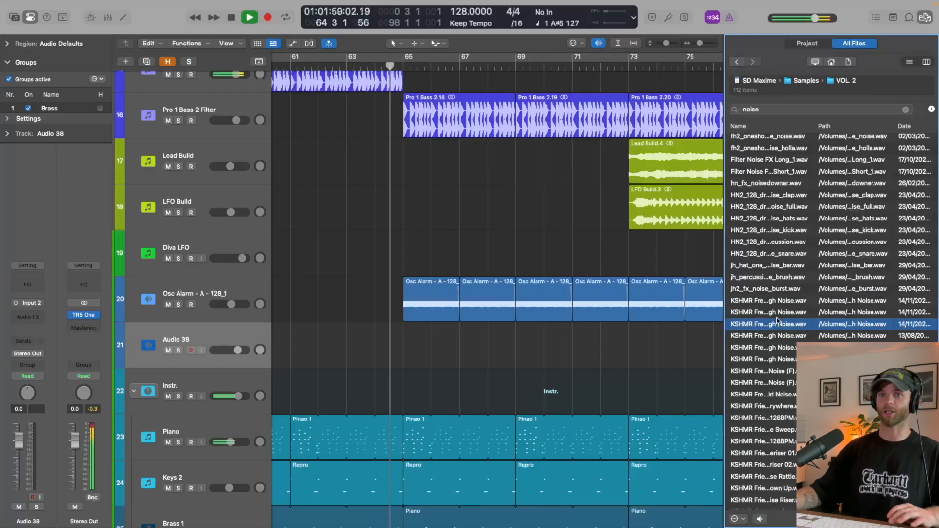
{"action": "left_click_drag", "start_coordinate": [747, 324], "coordinate": [384, 362]}
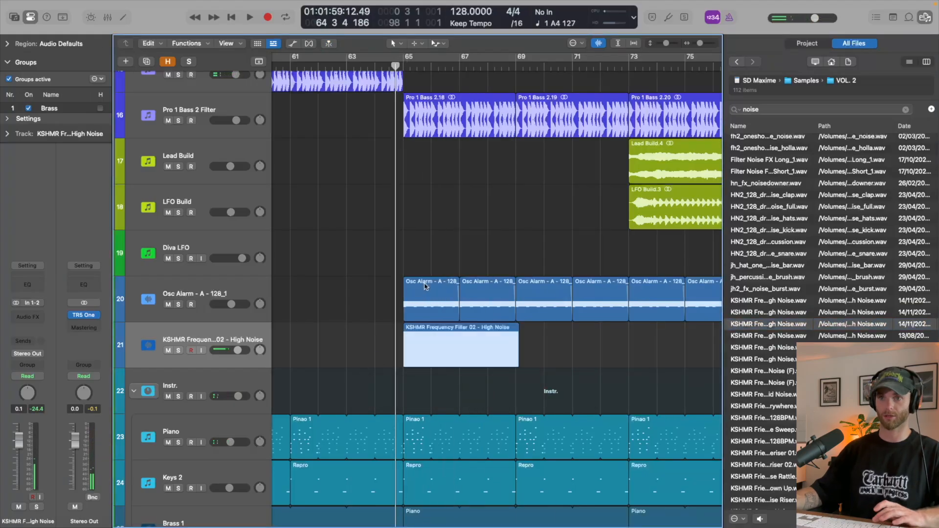
{"action": "left_click", "coordinate": [460, 321]}
{"action": "key", "text": "f"}
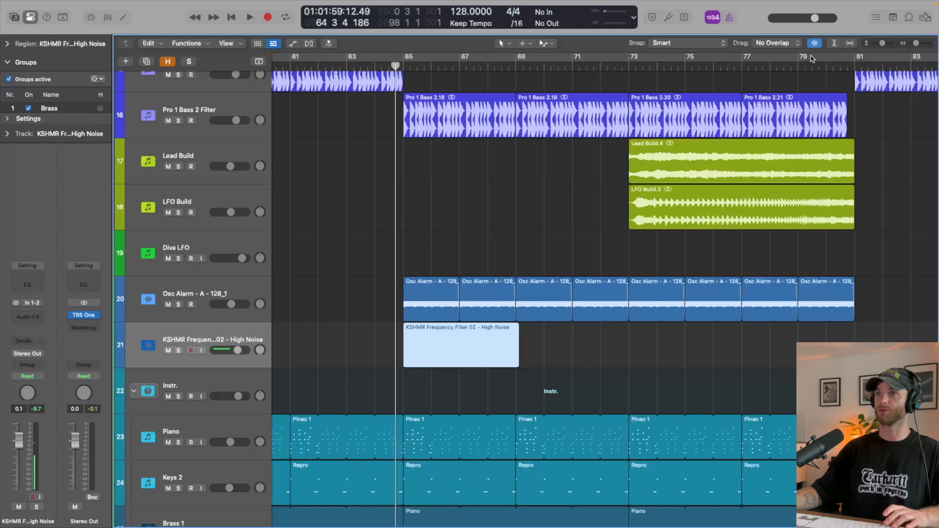
- Reduce the waveform zoom, remove the noise track's input assignment, and set the noise region's gain to -12.4 dB
{"action": "mouse_move", "coordinate": [814, 43]}
{"action": "left_mouse_down"}
{"action": "mouse_move", "coordinate": [814, 82]}
{"action": "mouse_move", "coordinate": [816, 62]}
{"action": "left_mouse_up"}
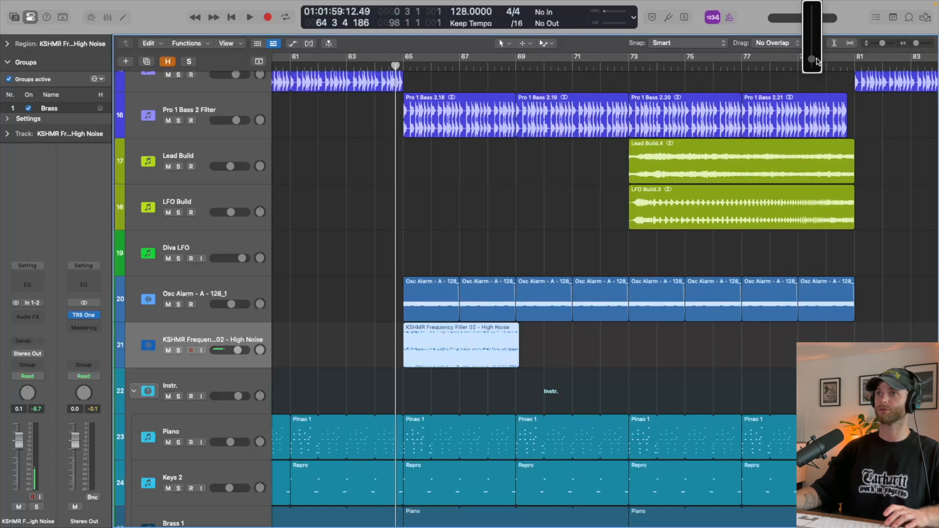
{"action": "scroll", "coordinate": [232, 286], "scroll_direction": "right", "scroll_amount": 1}
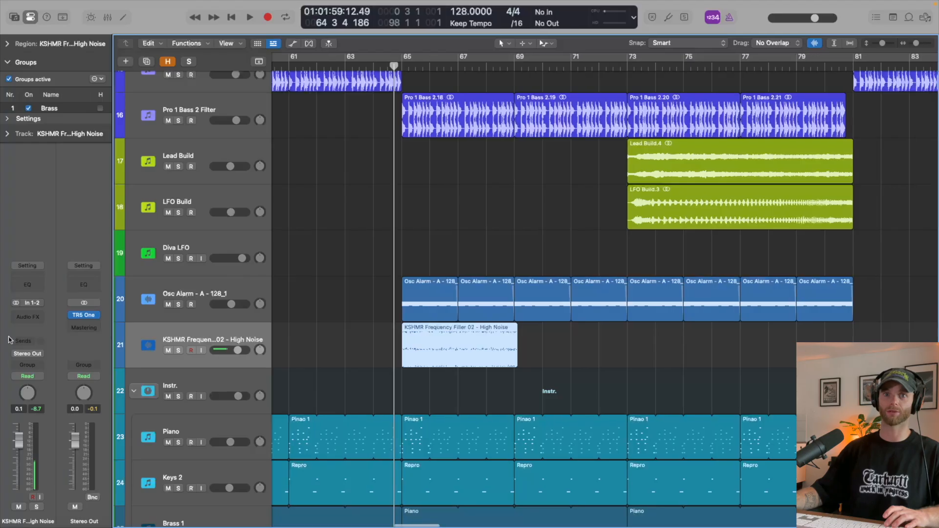
{"action": "left_click", "coordinate": [31, 306]}
{"action": "left_click", "coordinate": [54, 333]}
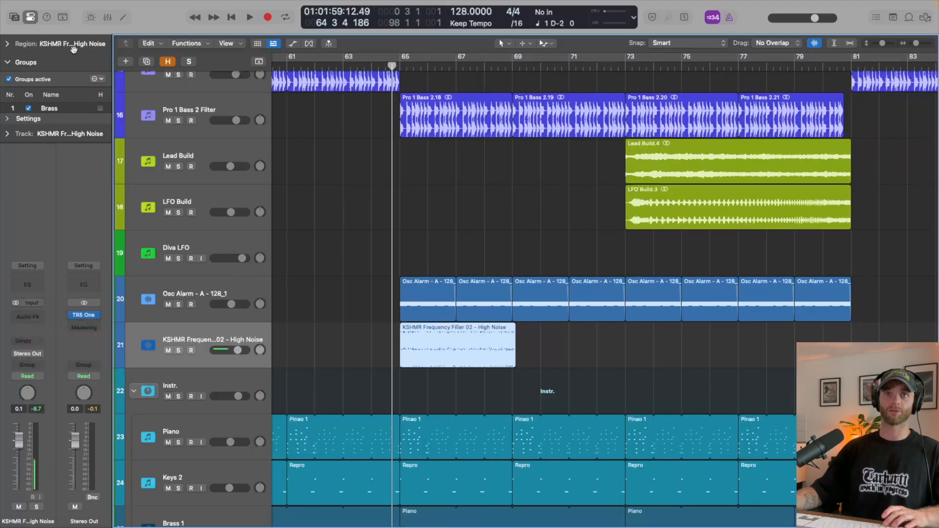
{"action": "left_click", "coordinate": [8, 45]}
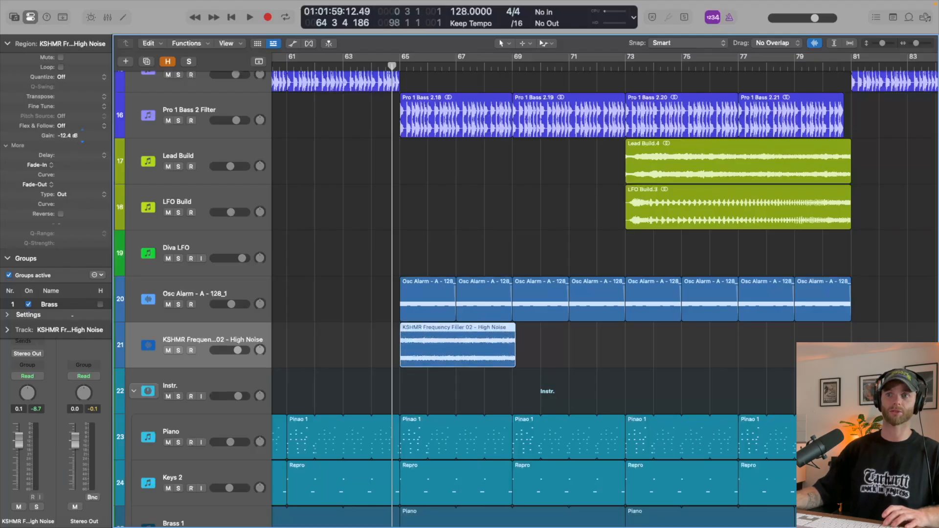
- Play the noise in the mix from just before bar 65 and lower its track volume to -6.8 dB
{"action": "key", "text": "space"}
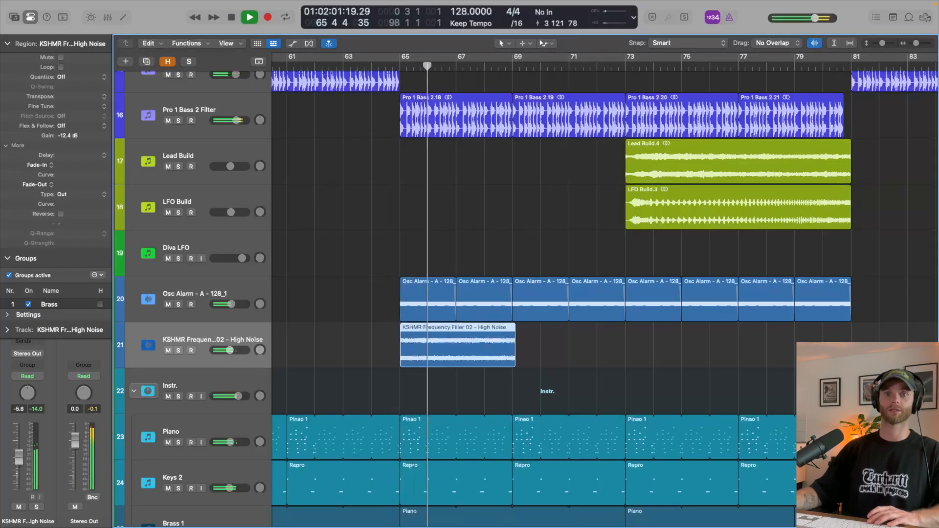
{"action": "left_click", "coordinate": [8, 44]}
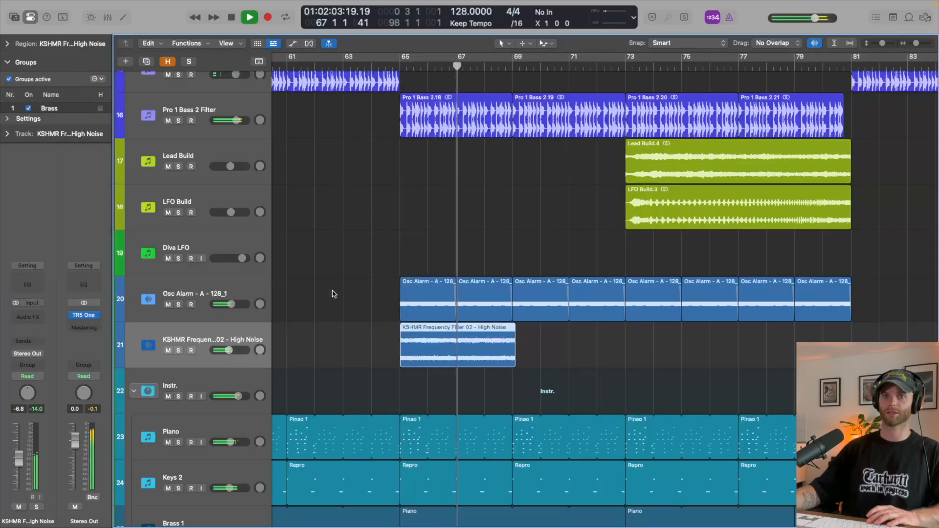
{"action": "left_click", "coordinate": [7, 44]}
{"action": "key", "text": "space"}
{"action": "key", "text": "space"}
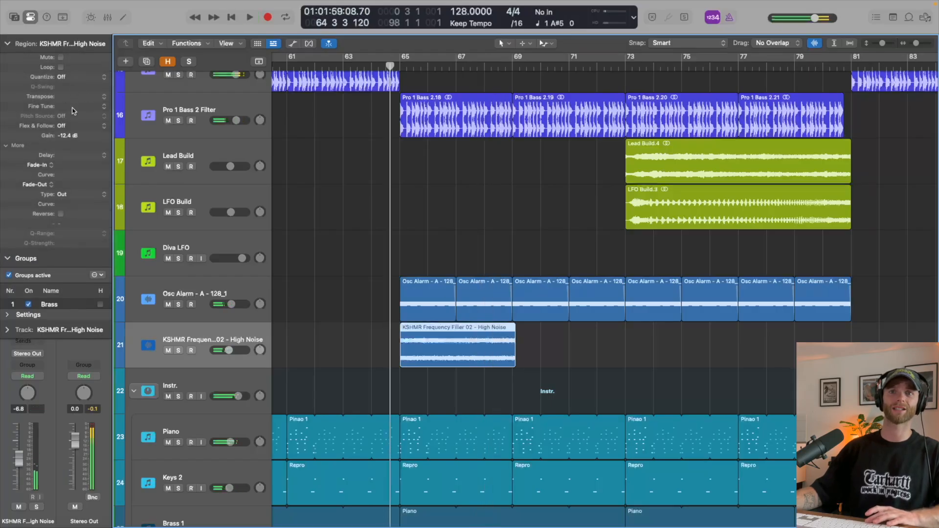
- Transpose the High Noise region by -1 and listen to it in the mix
{"action": "left_click_drag", "start_coordinate": [72, 97], "coordinate": [73, 103]}
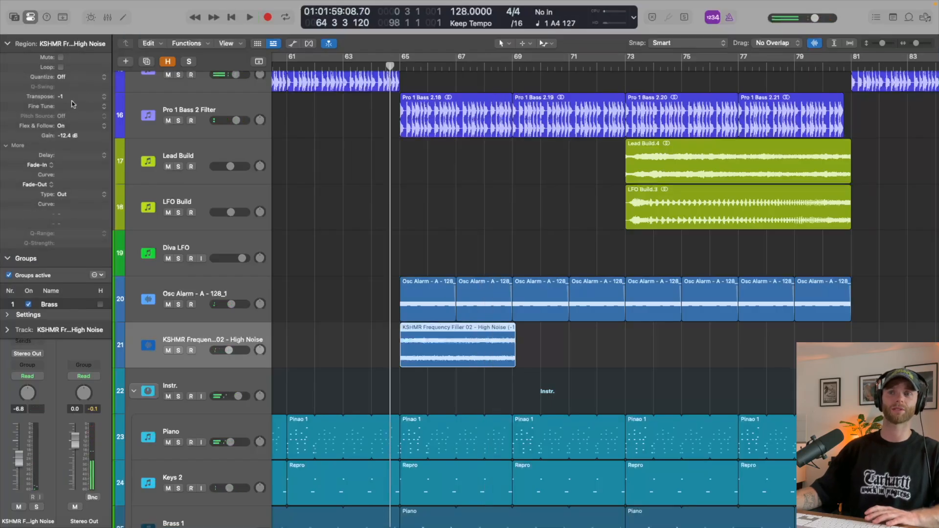
{"action": "key", "text": "space"}
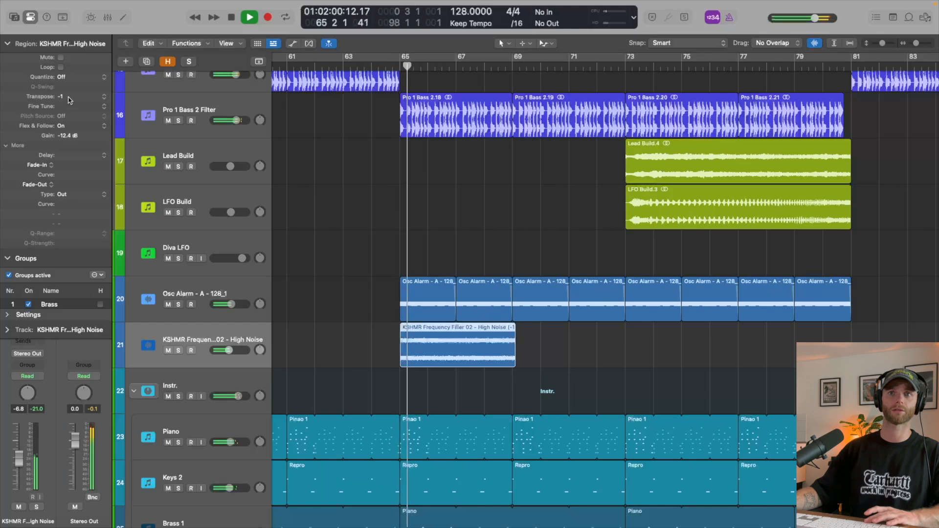
{"action": "key", "text": "space"}
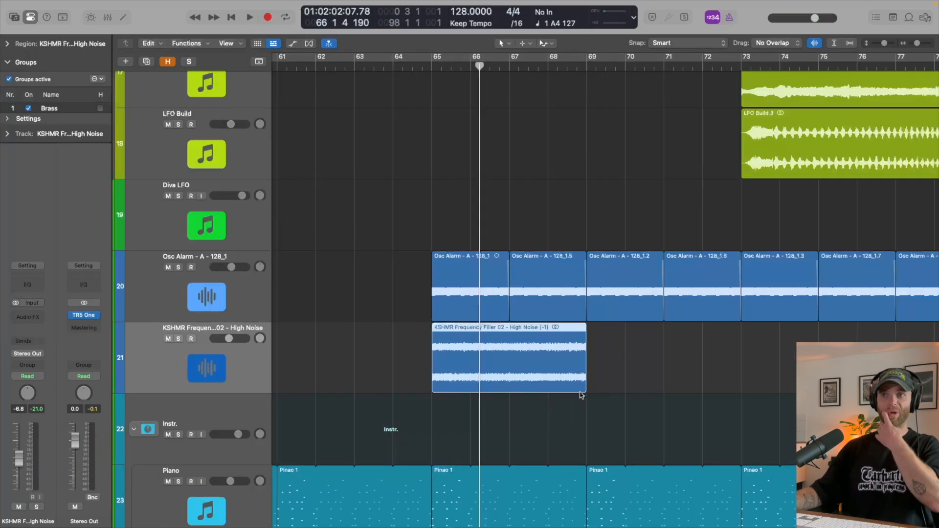
- Solo the High Noise track and play its region at bar 65
{"action": "scroll", "coordinate": [581, 395], "scroll_direction": "left", "scroll_amount": 2}
{"action": "scroll", "coordinate": [578, 395], "scroll_direction": "down", "scroll_amount": 1}
{"action": "key", "text": "s"}
{"action": "key", "text": "space"}
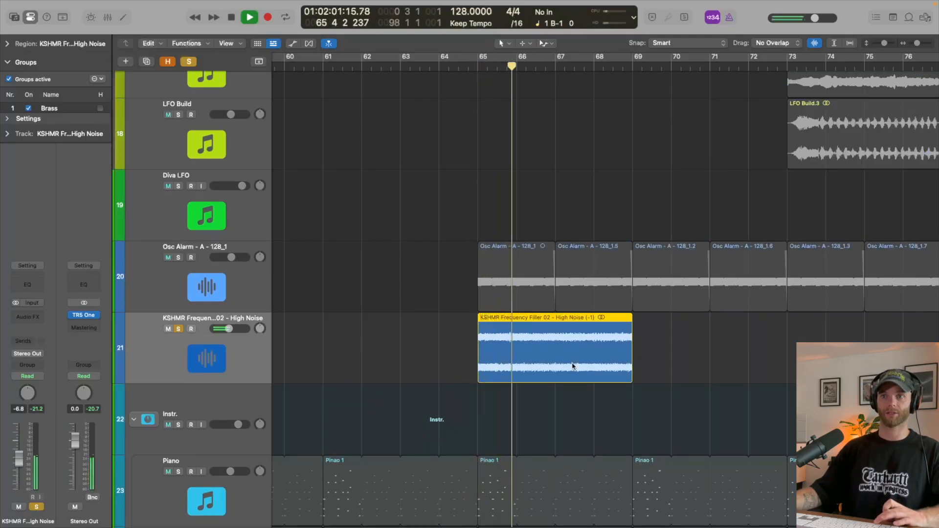
- Insert a Channel EQ on the High Noise track and check the soloed sample's spectrum in its analyzer
{"action": "left_click", "coordinate": [34, 286]}
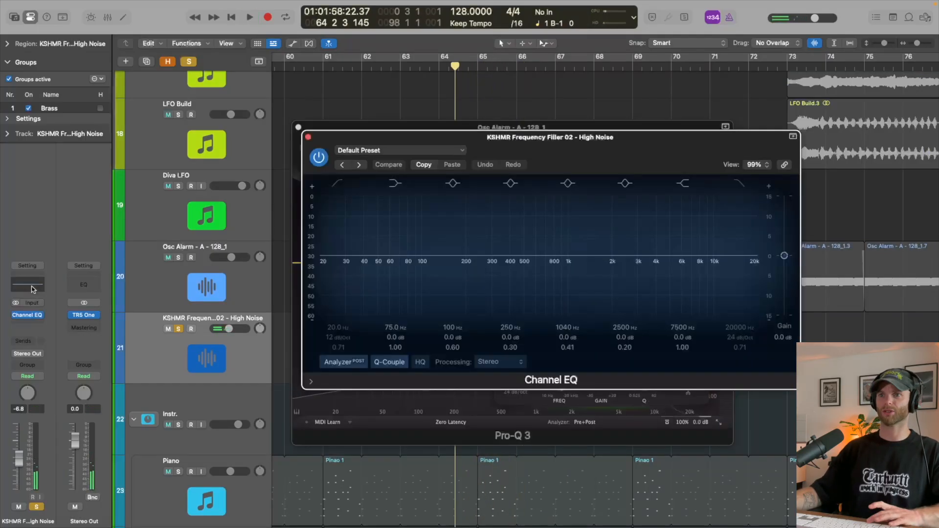
{"action": "key", "text": "space"}
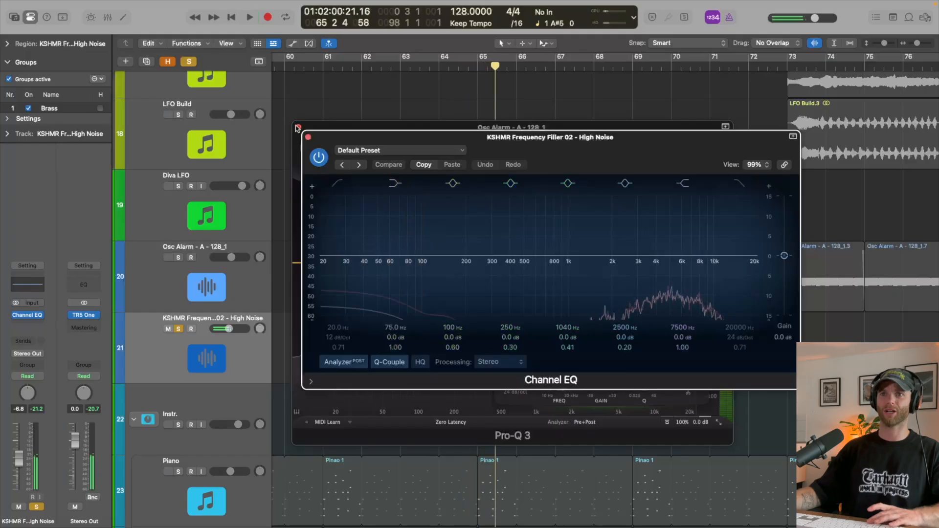
{"action": "left_click", "coordinate": [309, 138]}
{"action": "left_click", "coordinate": [298, 127]}
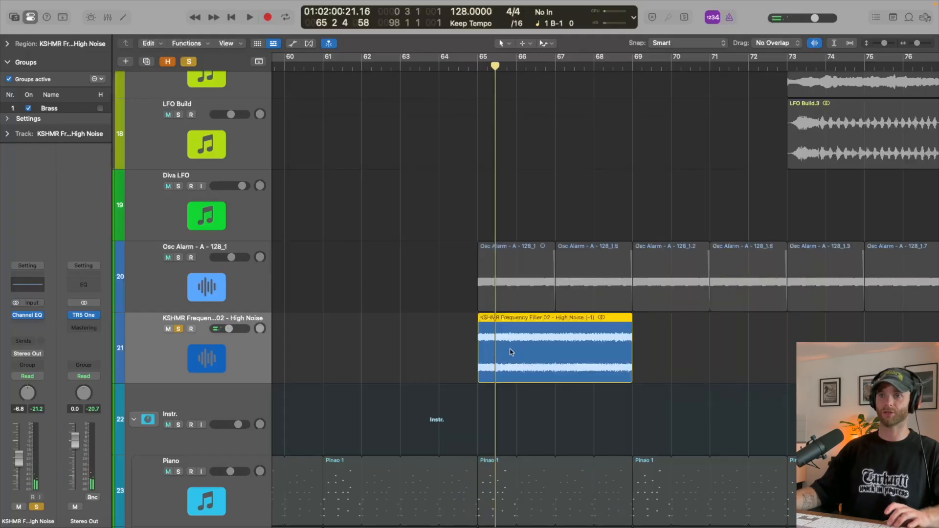
- Copy the High Noise region from bar 65 to bar 61
{"action": "scroll", "coordinate": [511, 353], "scroll_direction": "left", "scroll_amount": 5}
{"action": "left_click_drag", "start_coordinate": [730, 363], "coordinate": [577, 367]}
{"action": "key", "text": "super+z"}
{"action": "left_click_drag", "start_coordinate": [743, 370], "coordinate": [588, 371]}
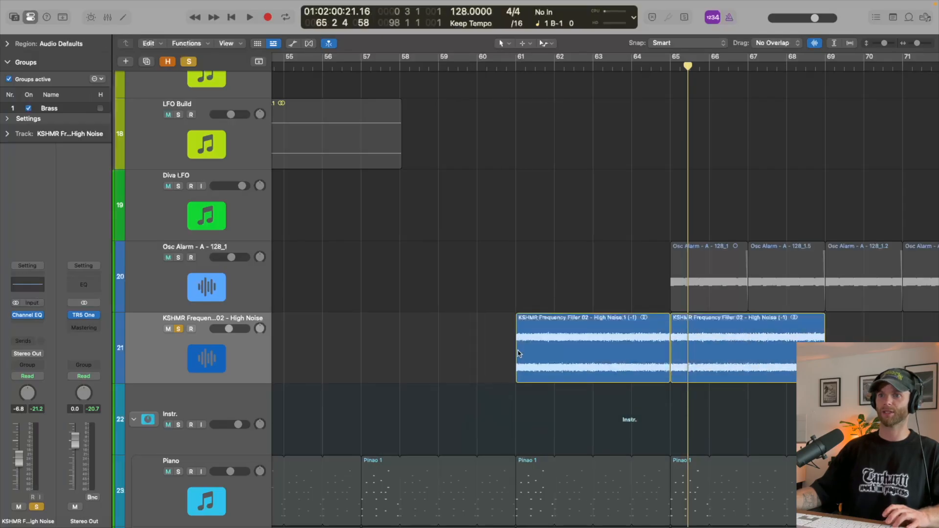
{"action": "mouse_move", "coordinate": [518, 363]}
{"action": "left_mouse_down"}
{"action": "mouse_move", "coordinate": [577, 363]}
{"action": "mouse_move", "coordinate": [517, 364]}
{"action": "left_mouse_up"}
- Enable the high cut band in the noise track's Channel EQ and display the High Cut Frequency automation lane
{"action": "left_click", "coordinate": [28, 315]}
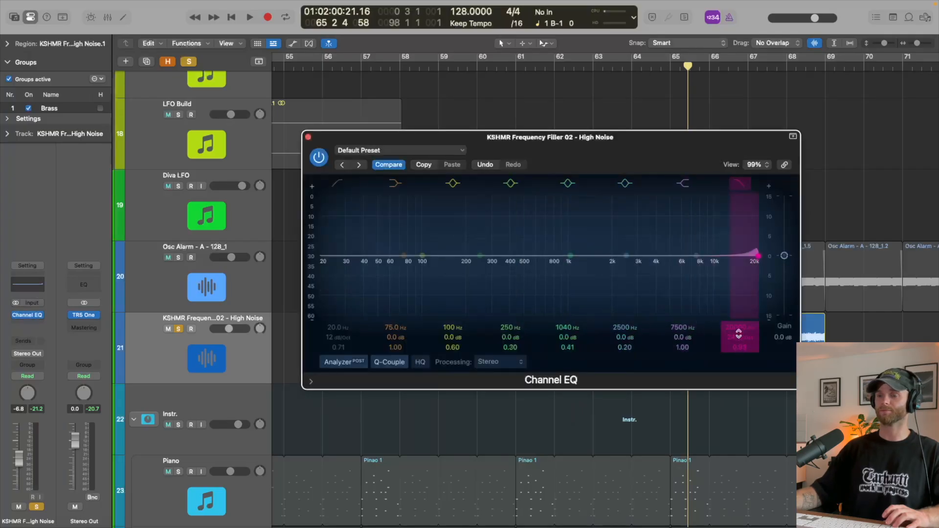
{"action": "key", "text": "super+w"}
{"action": "key", "text": "a"}
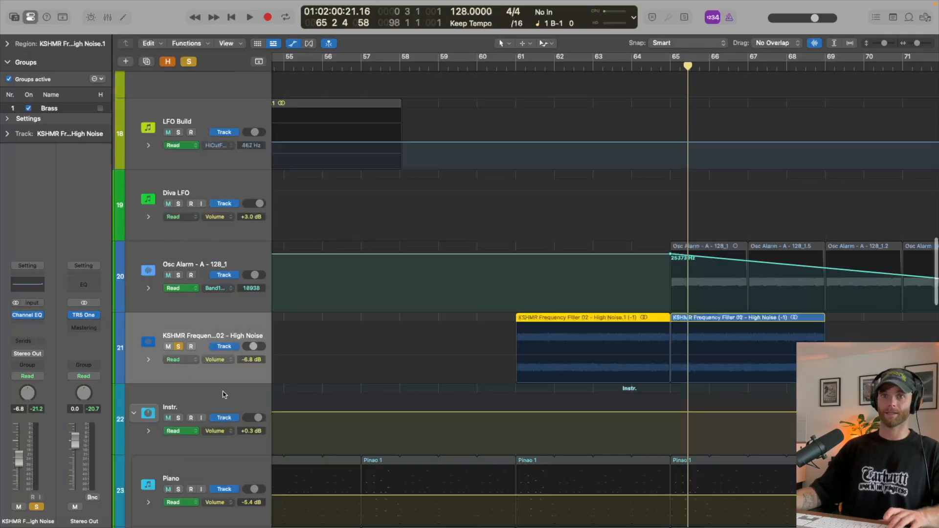
{"action": "left_click", "coordinate": [217, 366]}
{"action": "mouse_move", "coordinate": [255, 431]}
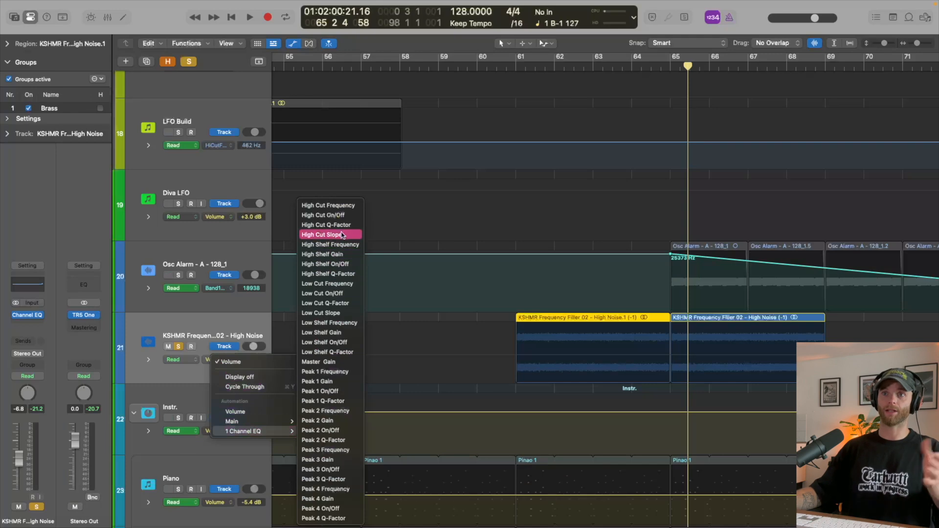
{"action": "left_click", "coordinate": [327, 206]}
{"action": "key", "text": "super+Down"}
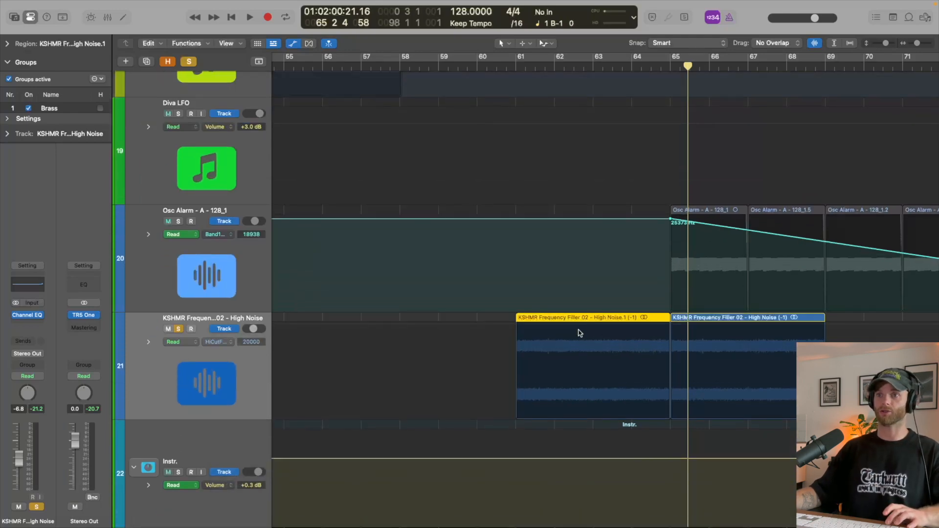
- Automate the high cut on the noise track to rise in a curve from 93 Hz at bar 61 to 20000 Hz at bar 65
{"action": "left_click_drag", "start_coordinate": [519, 360], "coordinate": [668, 364]}
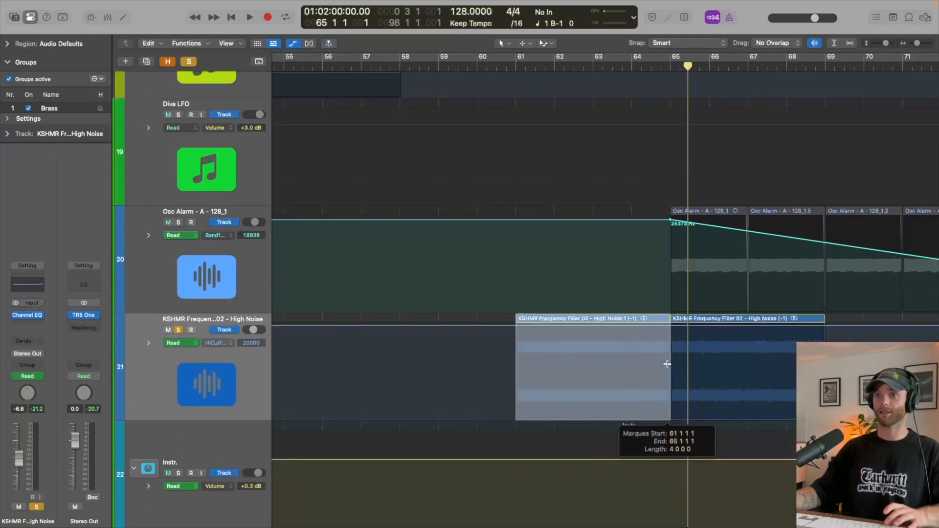
{"action": "left_click", "coordinate": [556, 350]}
{"action": "left_click_drag", "start_coordinate": [558, 332], "coordinate": [554, 399]}
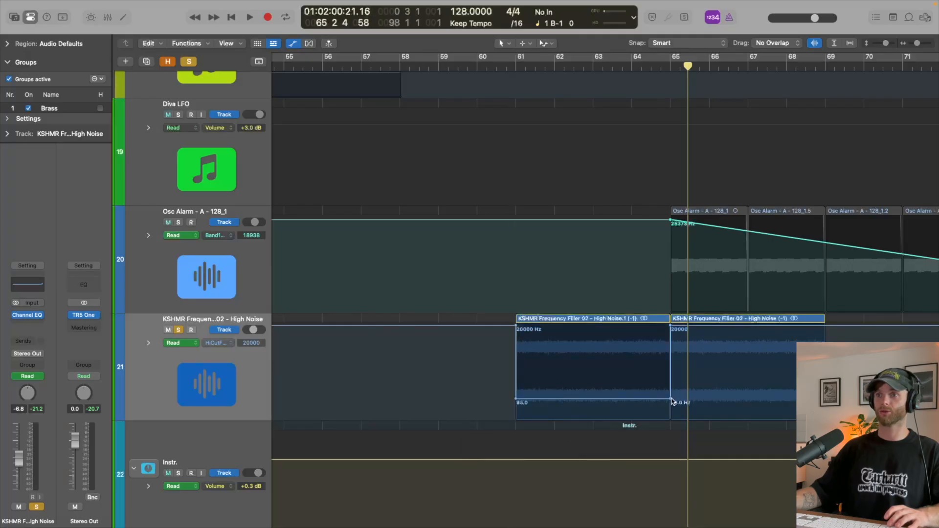
{"action": "left_click_drag", "start_coordinate": [671, 400], "coordinate": [670, 327]}
{"action": "left_click_drag", "start_coordinate": [513, 326], "coordinate": [498, 326]}
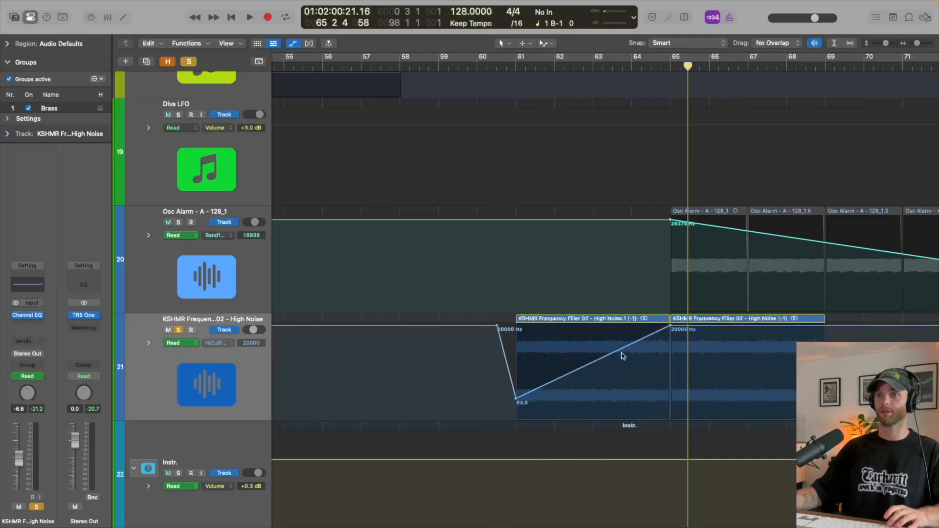
{"action": "left_click_drag", "start_coordinate": [623, 357], "coordinate": [624, 374]}
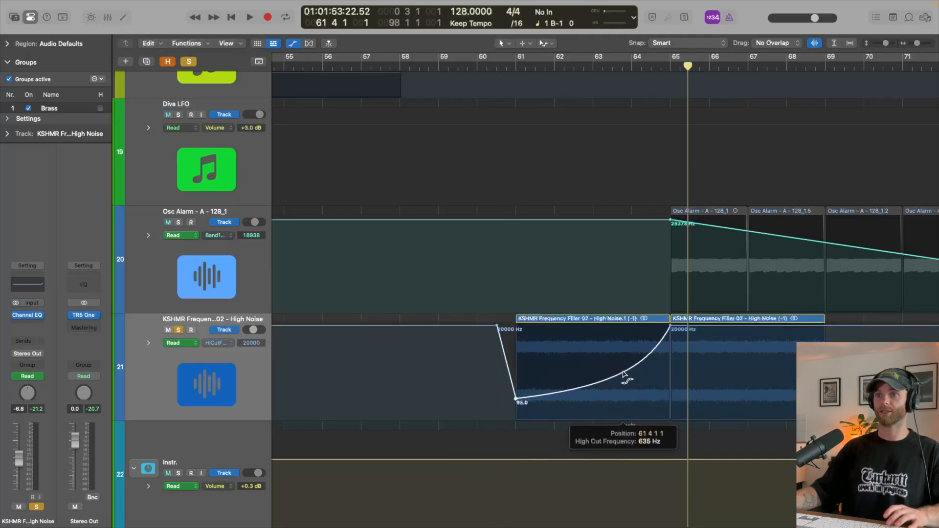
- Play the noise sweep in the full mix, raise its starting cutoff frequency at bar 61, and hide the automation
{"action": "left_click", "coordinate": [510, 67]}
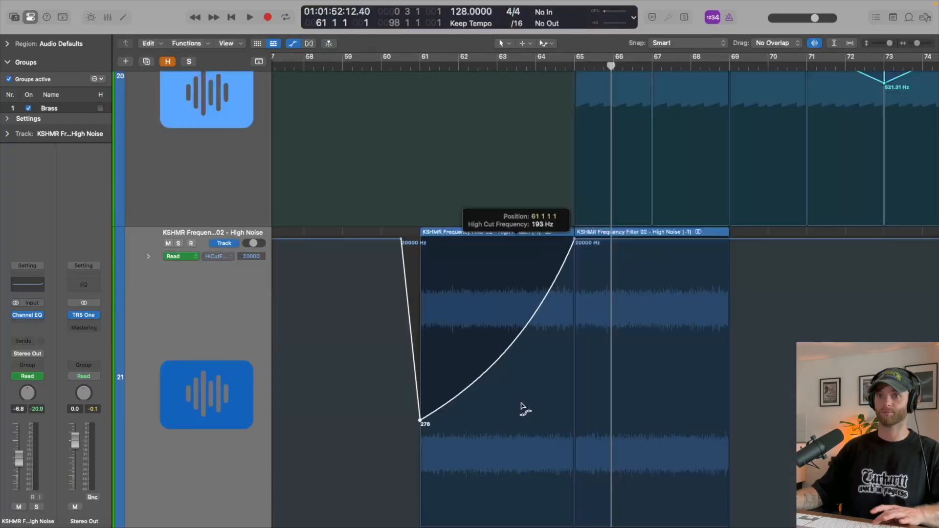
{"action": "key", "text": "space"}
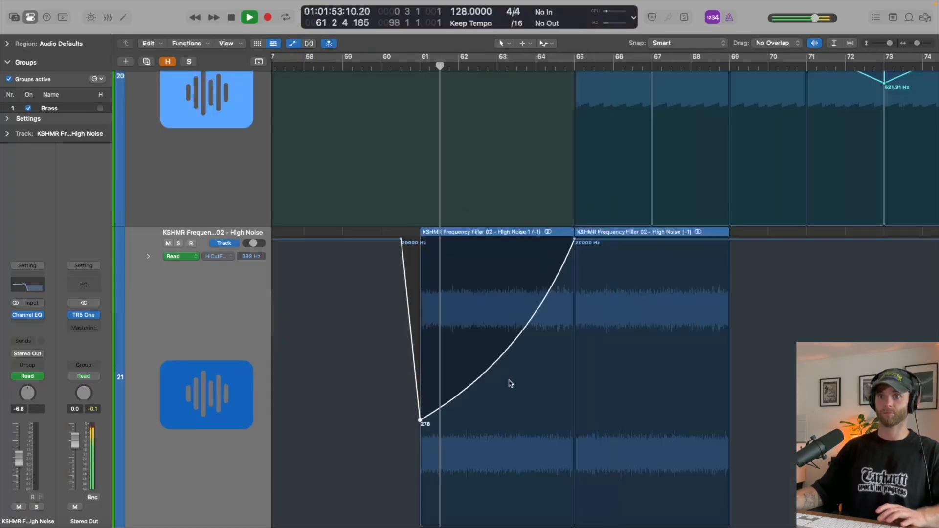
{"action": "left_click_drag", "start_coordinate": [420, 420], "coordinate": [420, 375]}
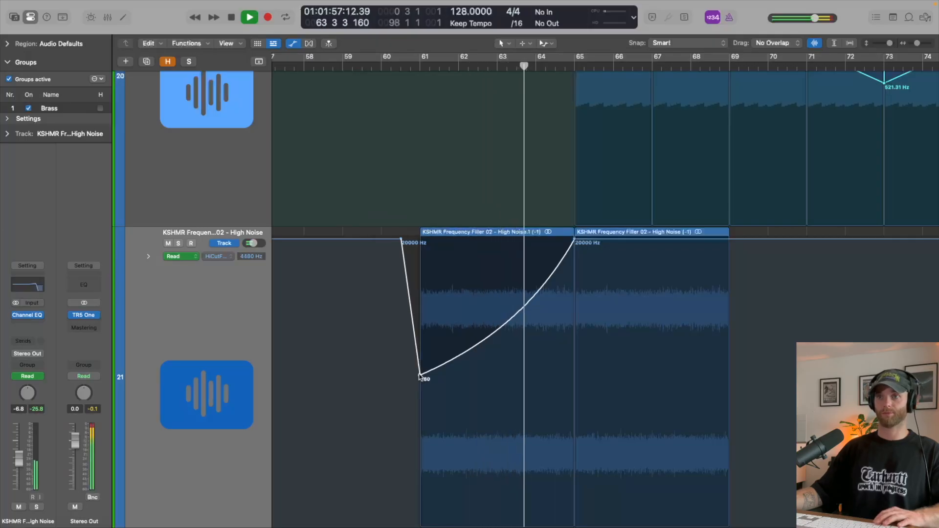
{"action": "key", "text": "a"}
{"action": "key", "text": "super+Up"}
{"action": "key", "text": "super+Up"}
{"action": "key", "text": "super+Up"}
{"action": "key", "text": "super+Up"}
{"action": "key", "text": "super+Up"}
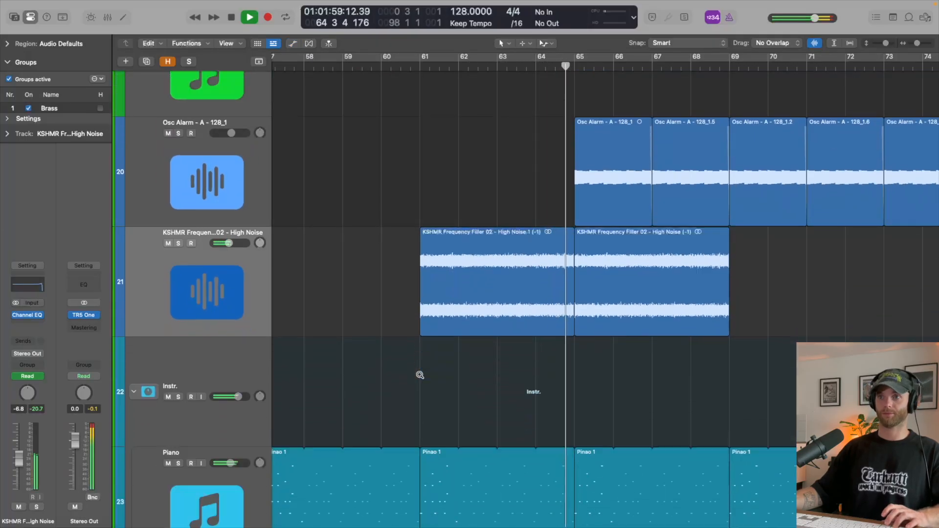
{"action": "key", "text": "i"}
{"action": "key", "text": "super+Up"}
{"action": "key", "text": "super+Up"}
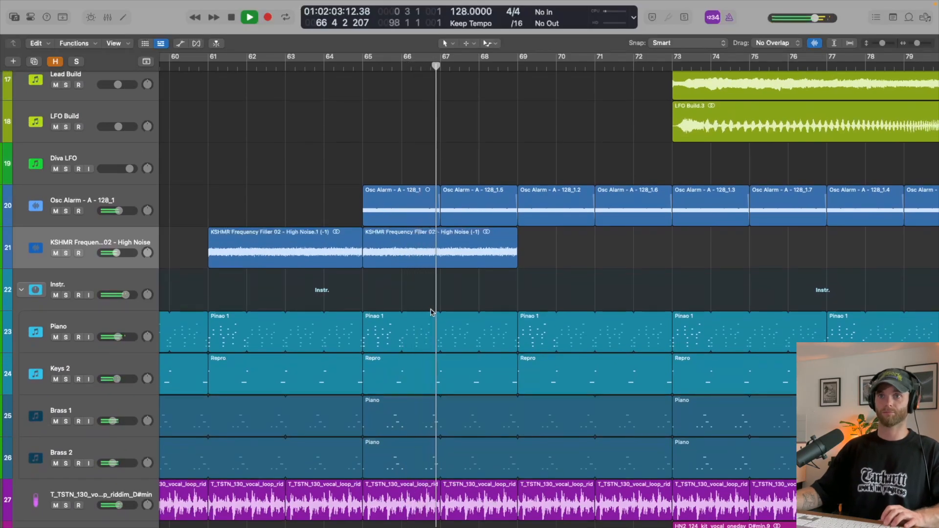
- Duplicate the High Noise track with its settings and move the bar 65 noise region onto the new track
{"action": "key", "text": "alt+super+a"}
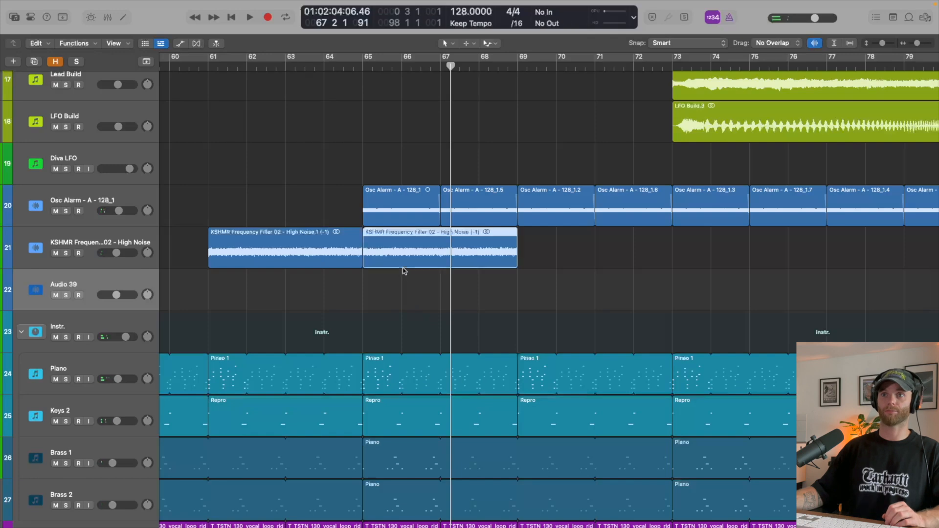
{"action": "left_click_drag", "start_coordinate": [403, 259], "coordinate": [403, 302]}
{"action": "key", "text": "i"}
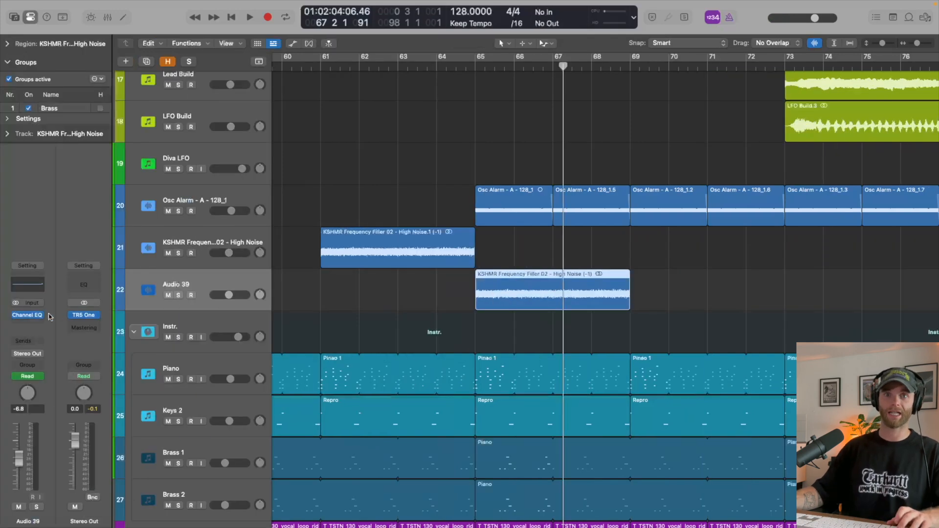
- Insert Kickstart 2 after the Channel EQ on the Audio 39 track
{"action": "left_click", "coordinate": [35, 322]}
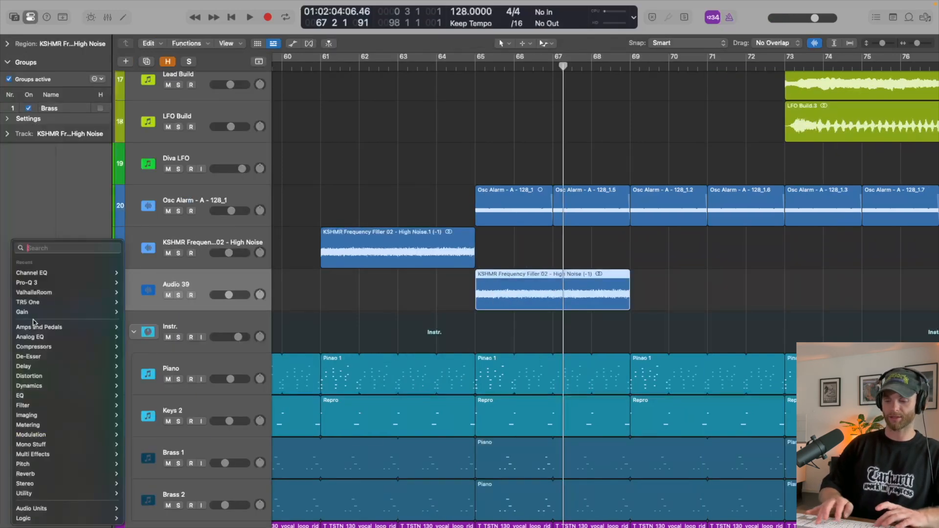
{"action": "type", "text": "kci"}
{"action": "key", "text": "BackSpace"}
{"action": "key", "text": "BackSpace"}
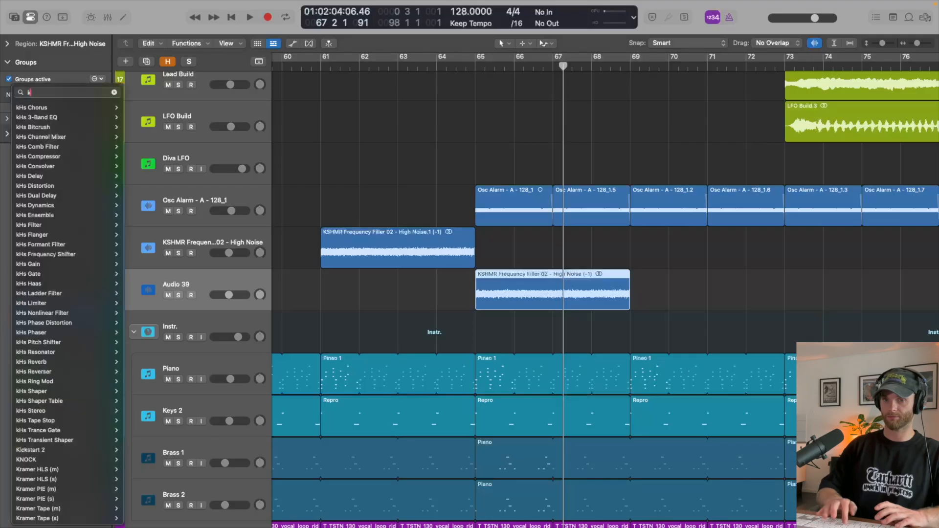
{"action": "type", "text": "ic"}
{"action": "key", "text": "Return"}
- Choose the second curve shape in Kickstart 2 and listen to the noise from bar 61 into bar 66
{"action": "key", "text": "space"}
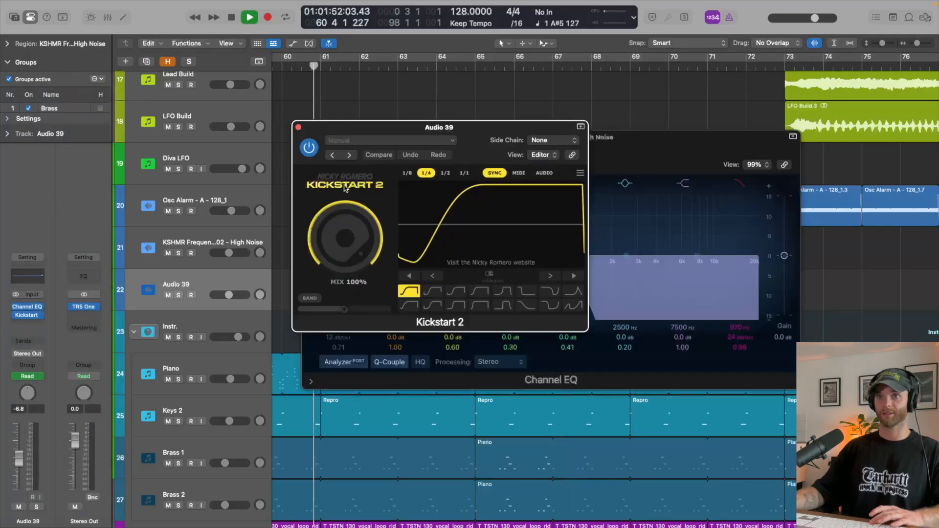
{"action": "left_click", "coordinate": [431, 289]}
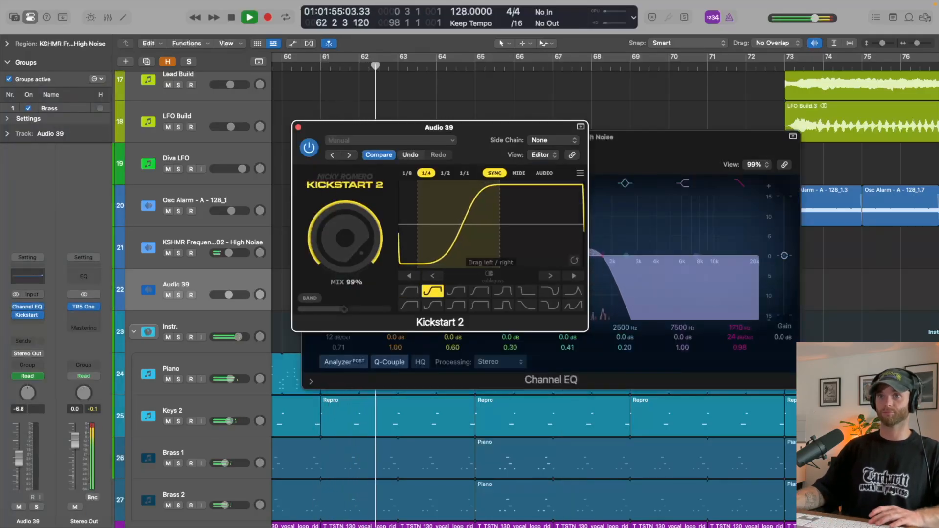
{"action": "left_click", "coordinate": [298, 127]}
{"action": "left_click", "coordinate": [308, 137]}
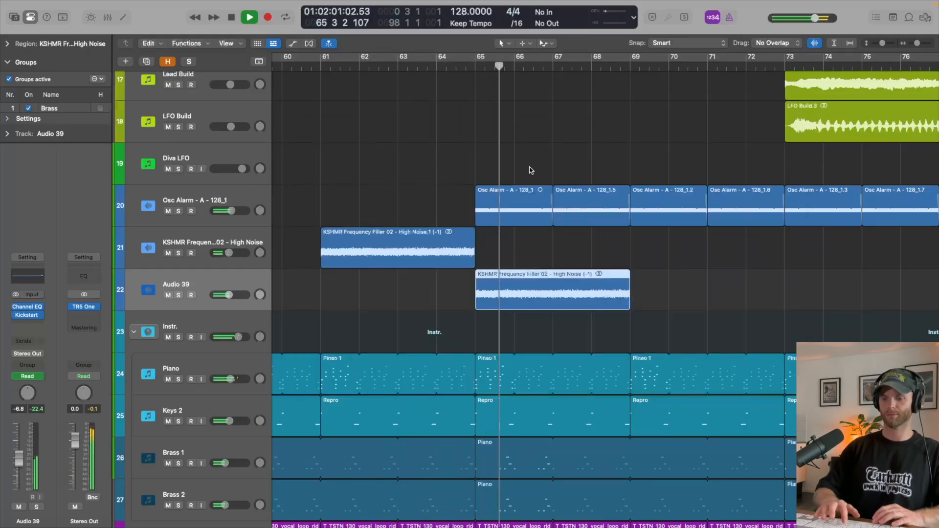
{"action": "key", "text": "i"}
{"action": "key", "text": "space"}
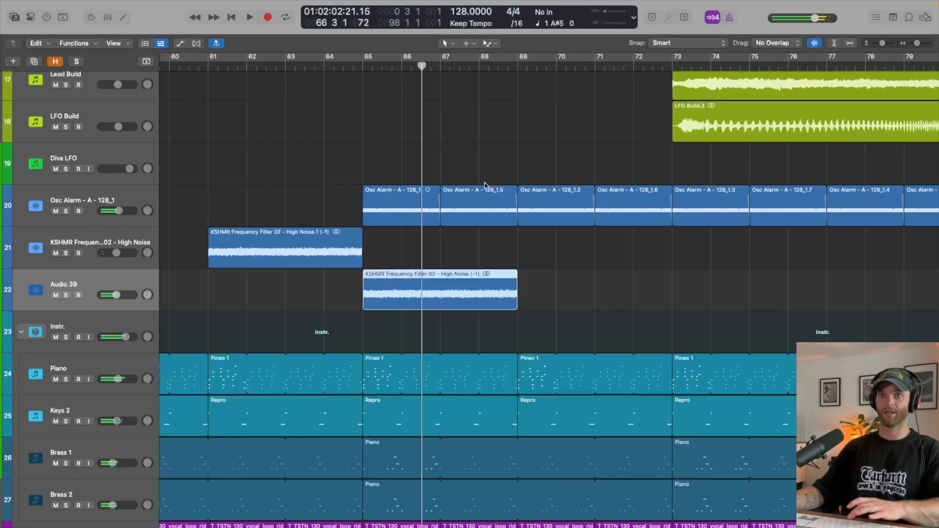
- Select both noise tracks and lower their volumes together to -11.0 dB
{"action": "key", "text": "i"}
{"action": "left_click", "coordinate": [202, 244], "text": "shift"}
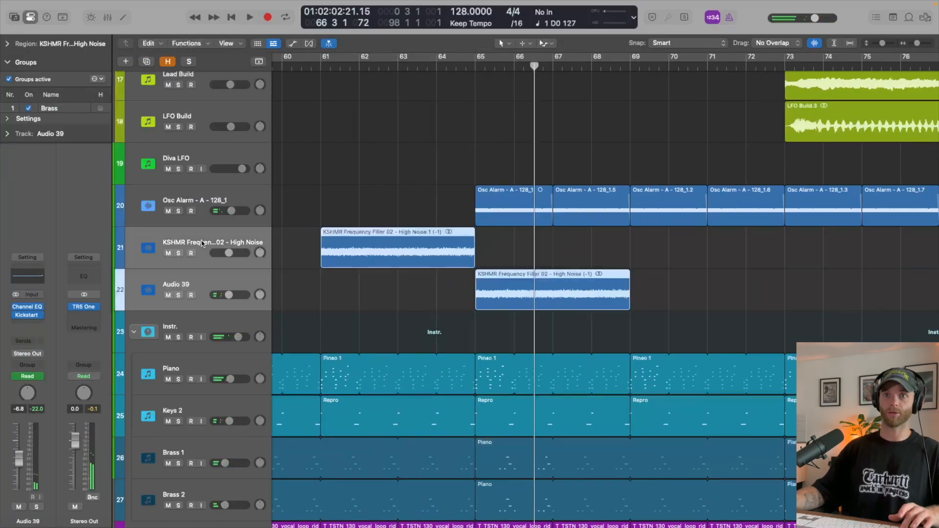
{"action": "key", "text": "x"}
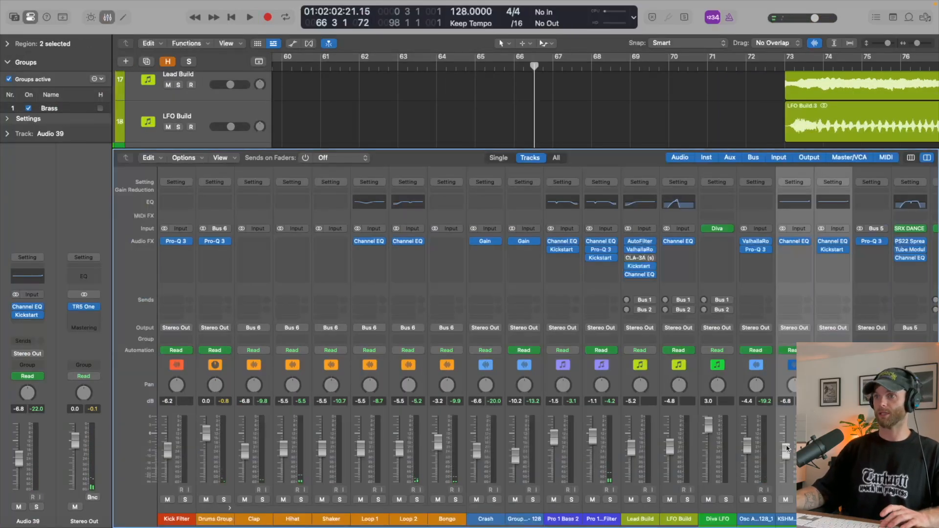
{"action": "key", "text": "x"}
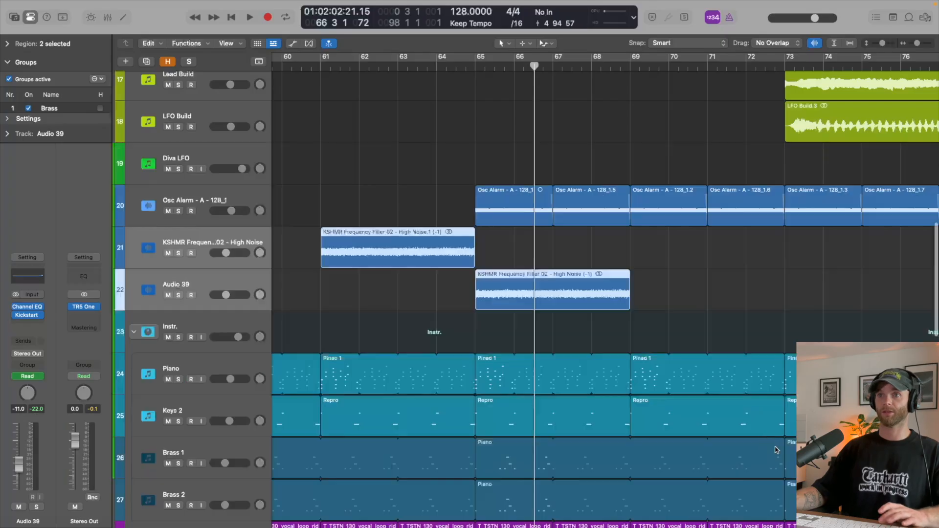
- Play from the noise sweep at bar 61 and review the surrounding arrangement up to the kick and drum tracks
{"action": "key", "text": "shift+space"}
{"action": "scroll", "coordinate": [577, 264], "scroll_direction": "up", "scroll_amount": 3}
{"action": "key", "text": "i"}
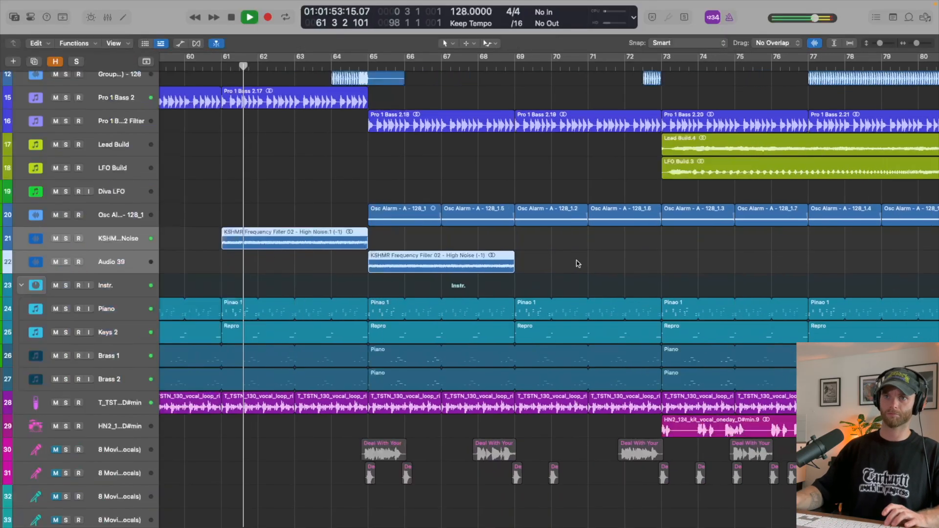
{"action": "scroll", "coordinate": [386, 106], "scroll_direction": "down", "scroll_amount": 5}
{"action": "scroll", "coordinate": [411, 186], "scroll_direction": "up", "scroll_amount": 2}
{"action": "scroll", "coordinate": [412, 195], "scroll_direction": "up", "scroll_amount": 2}
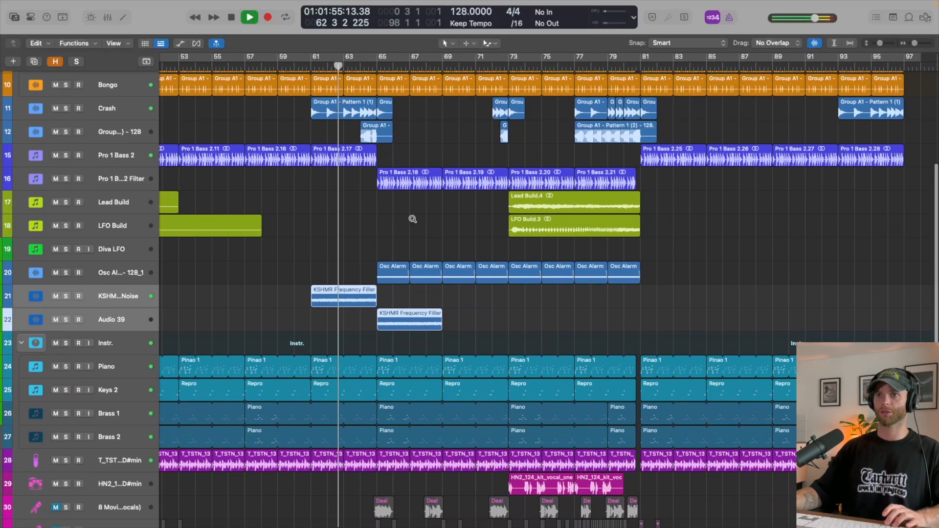
{"action": "scroll", "coordinate": [413, 220], "scroll_direction": "up", "scroll_amount": 1}
{"action": "scroll", "coordinate": [413, 226], "scroll_direction": "up", "scroll_amount": 3}
{"action": "scroll", "coordinate": [412, 261], "scroll_direction": "up", "scroll_amount": 1}
{"action": "scroll", "coordinate": [412, 261], "scroll_direction": "up", "scroll_amount": 8}
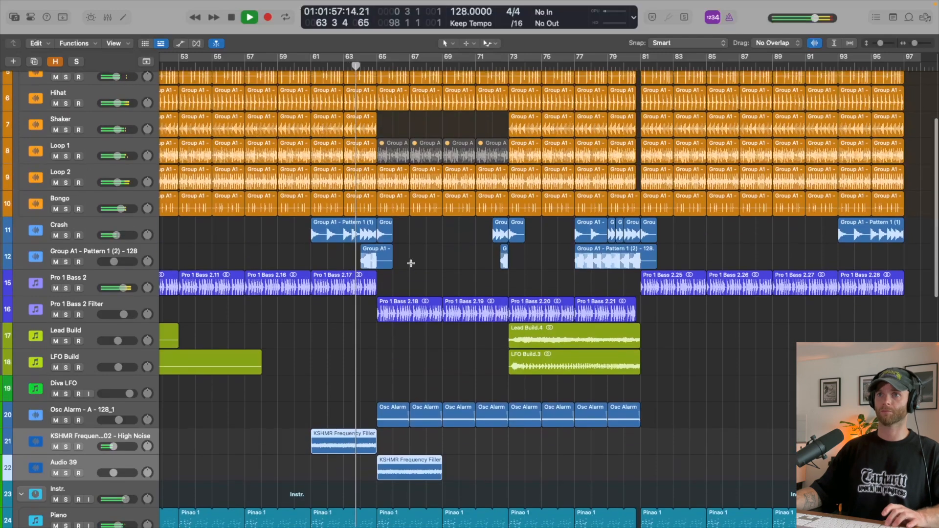
{"action": "scroll", "coordinate": [411, 263], "scroll_direction": "up", "scroll_amount": 2}
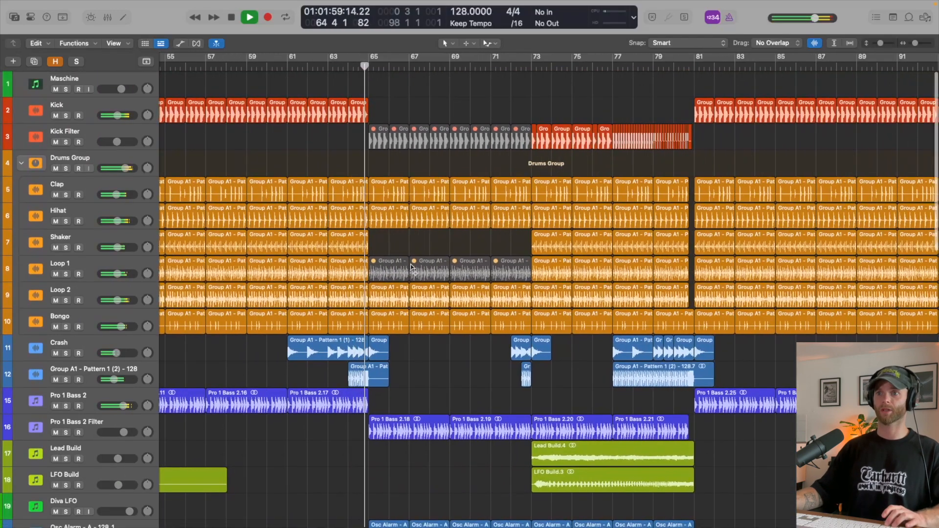
- Copy the bar 65 noise region on Audio 39 to bars 69, 73 and 77, filling the track up to bar 81
{"action": "scroll", "coordinate": [412, 267], "scroll_direction": "down", "scroll_amount": 4}
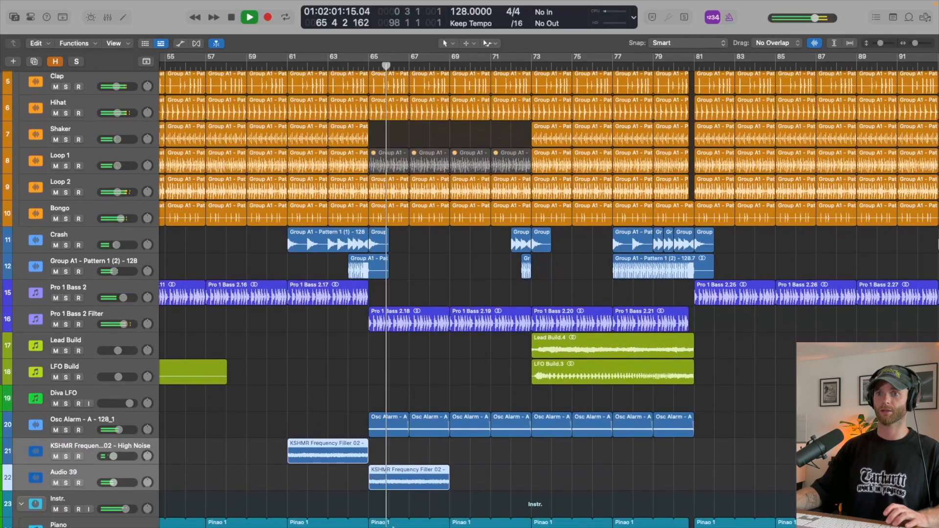
{"action": "left_click_drag", "start_coordinate": [412, 482], "coordinate": [638, 484]}
{"action": "scroll", "coordinate": [569, 440], "scroll_direction": "down", "scroll_amount": 3}
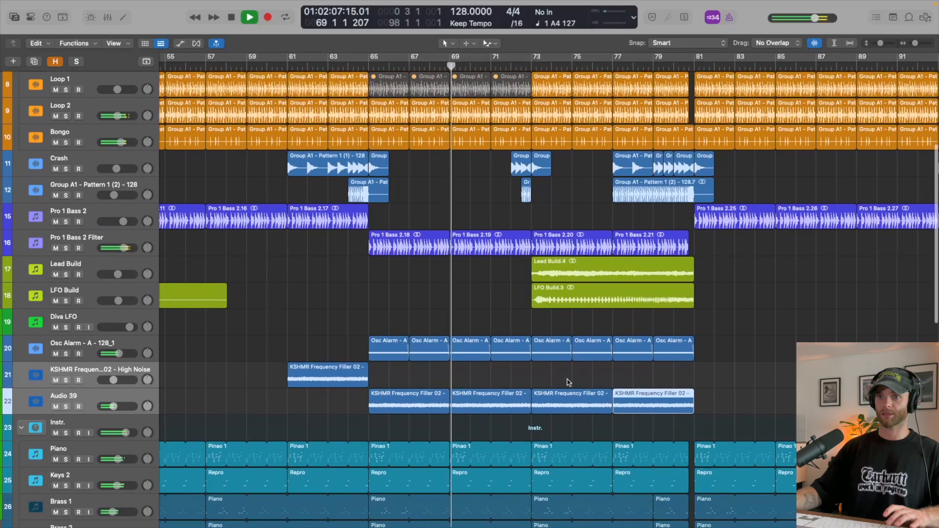
- Check the high cut automation on the two noise tracks and select the Audio 39 track with its regions
{"action": "key", "text": "a"}
{"action": "scroll", "coordinate": [569, 387], "scroll_direction": "down", "scroll_amount": 2}
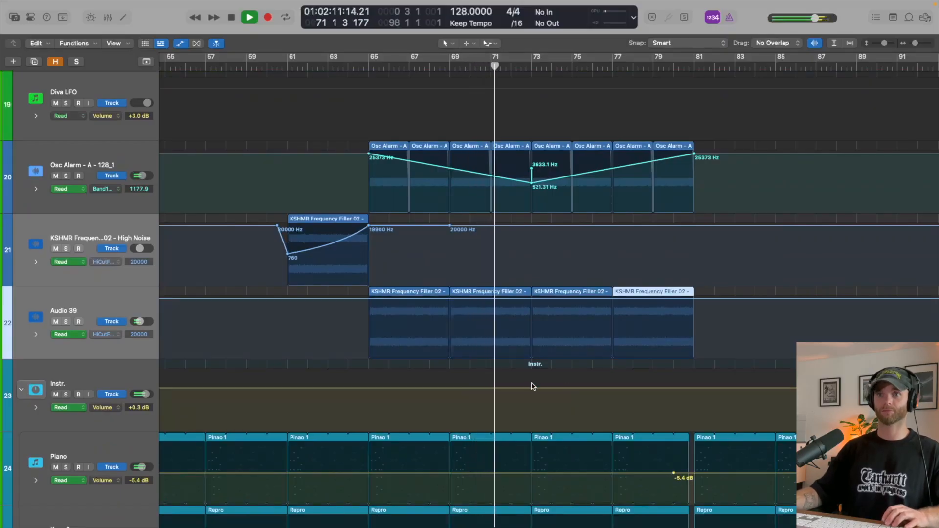
{"action": "left_click", "coordinate": [97, 307]}
{"action": "key", "text": "a"}
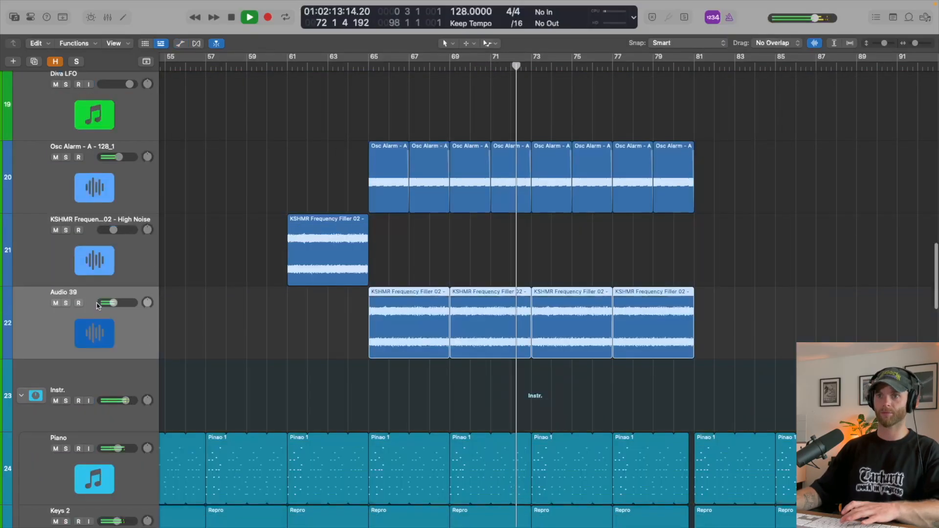
- Lower the high cut frequency in the Channel EQ on the Audio 39 noise track to 5800 Hz while listening
{"action": "key", "text": "c"}
{"action": "key", "text": "c"}
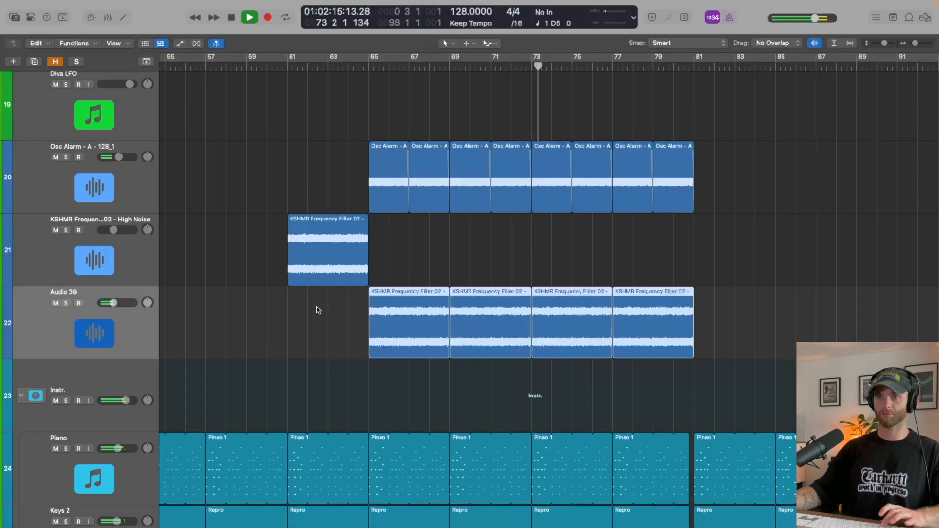
{"action": "key", "text": "x"}
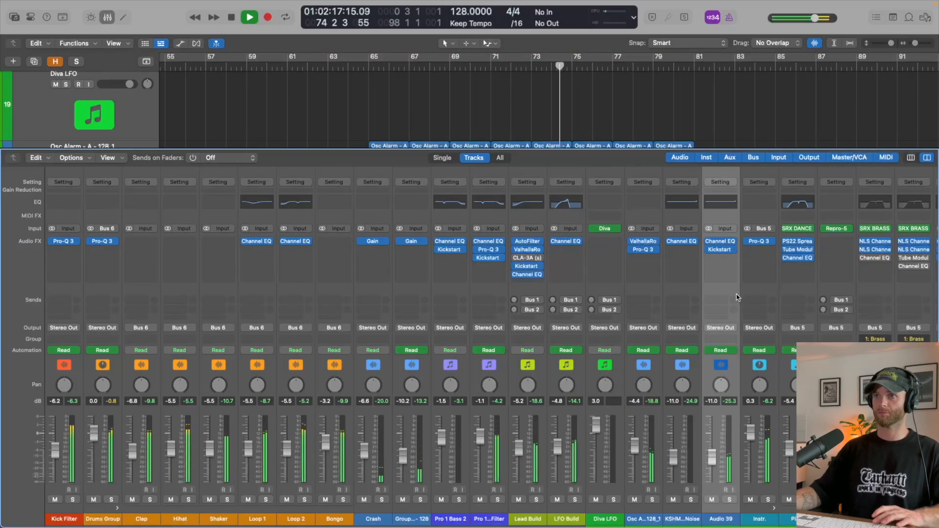
{"action": "left_click", "coordinate": [720, 243]}
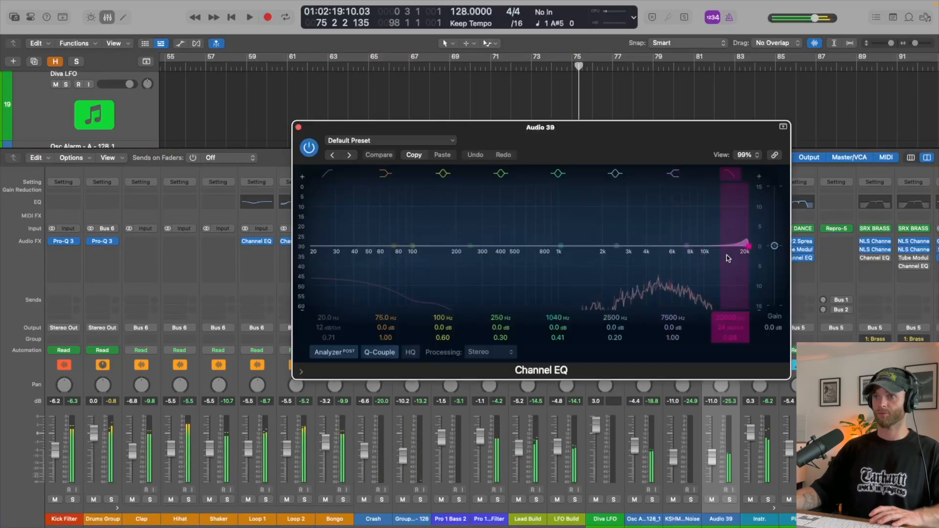
{"action": "left_click_drag", "start_coordinate": [739, 245], "coordinate": [714, 246]}
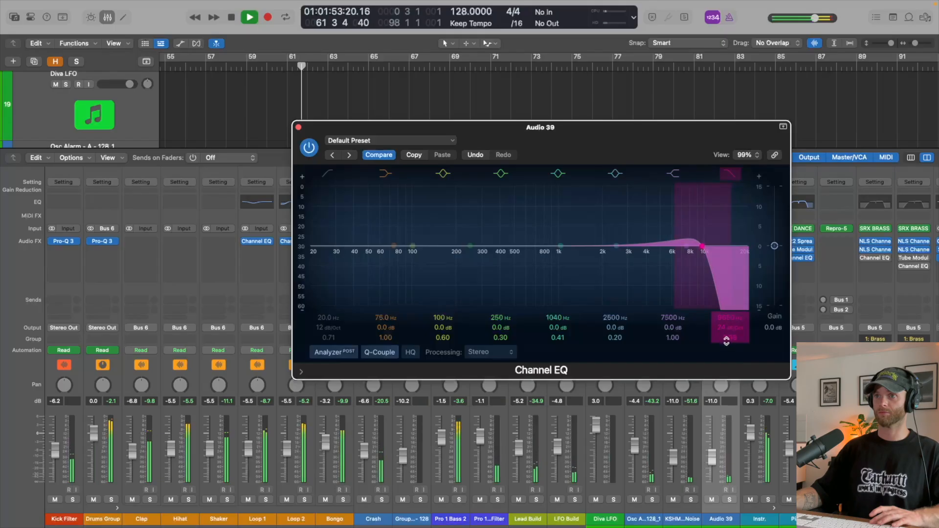
{"action": "key", "text": "super+w"}
{"action": "key", "text": "x"}
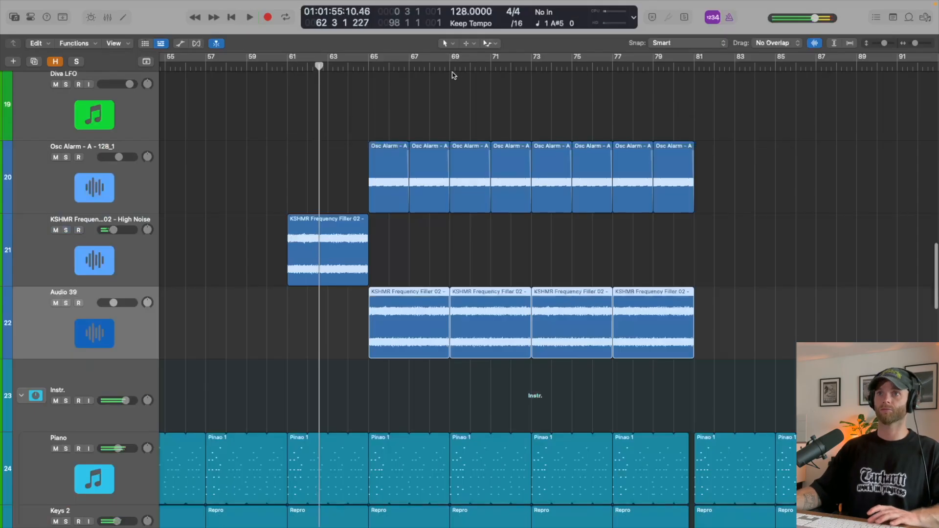
{"action": "key", "text": "v"}
{"action": "mouse_move", "coordinate": [721, 316]}
{"action": "left_mouse_down"}
{"action": "mouse_move", "coordinate": [721, 338]}
{"action": "mouse_move", "coordinate": [723, 318]}
{"action": "mouse_move", "coordinate": [725, 329]}
{"action": "left_mouse_up"}
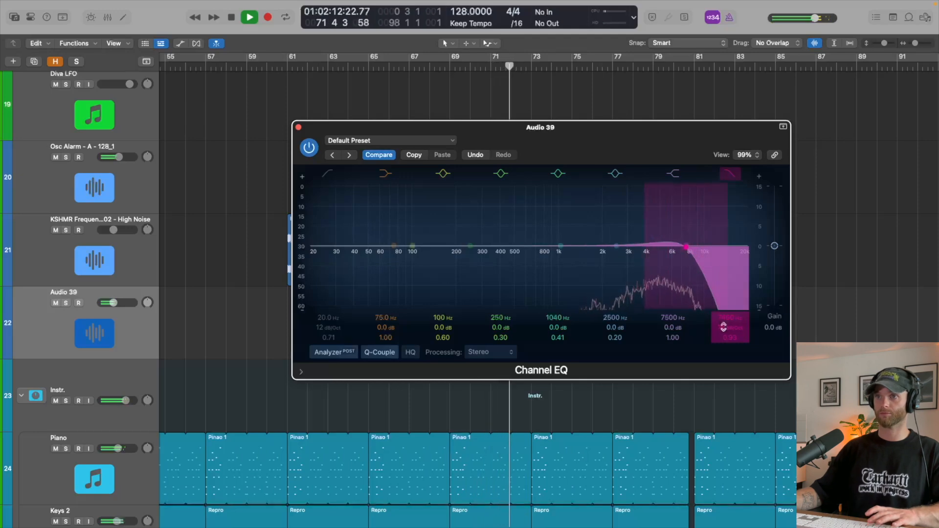
{"action": "key", "text": "super+w"}
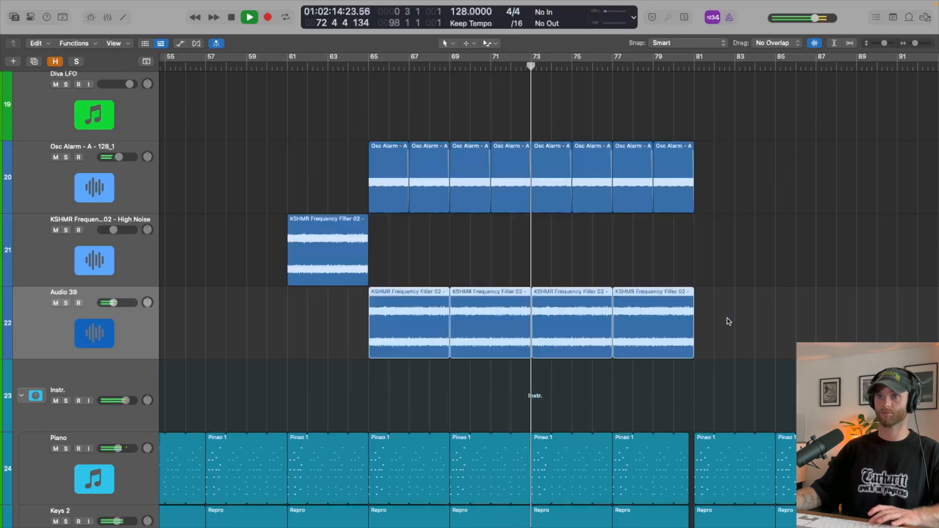
- Play from just before bar 65 and lower the Audio 39 track's volume to -14.8 dB
{"action": "left_click", "coordinate": [346, 64]}
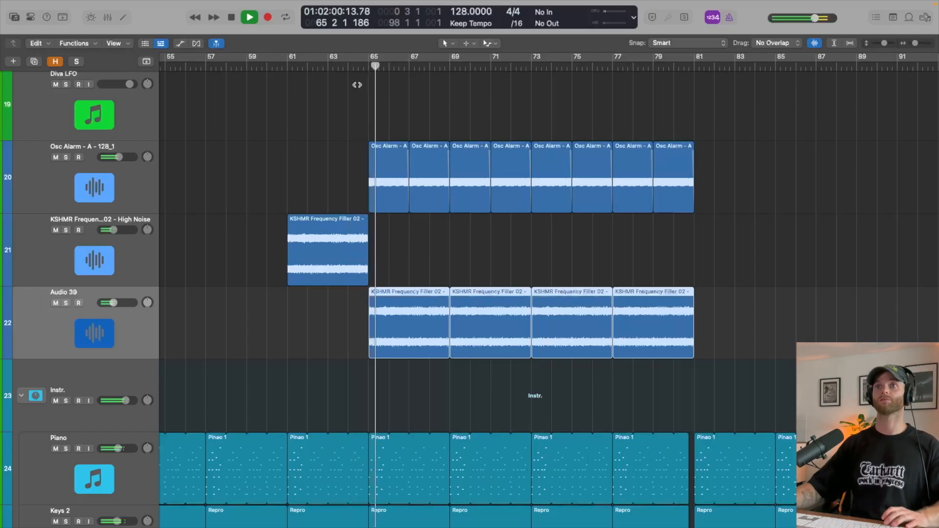
{"action": "key", "text": "x"}
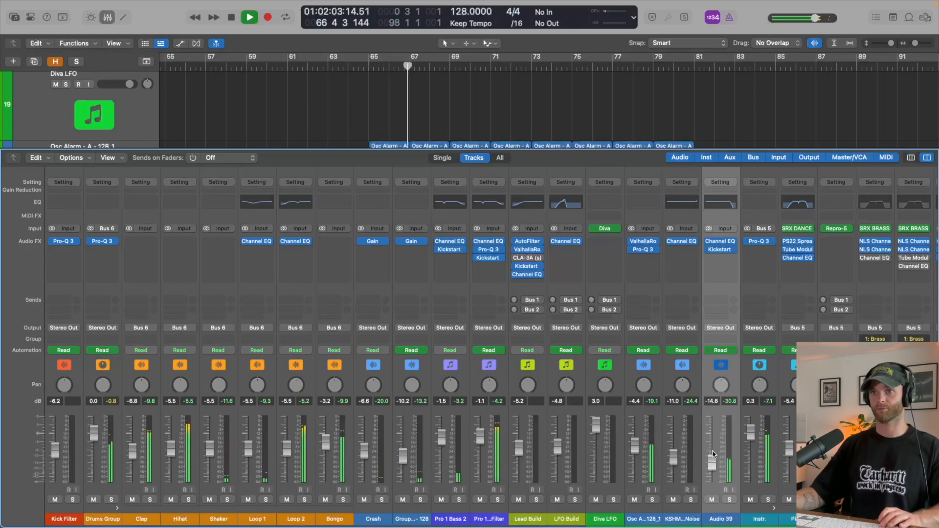
{"action": "key", "text": "x"}
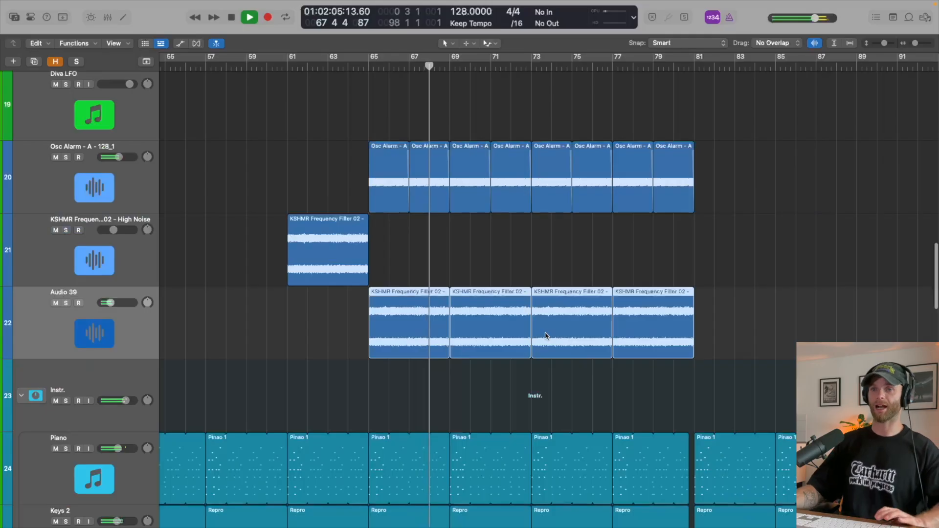
- Show the automation and delete the 20000 Hz high cut point at bar 69 on the KSHMR High Noise track
{"action": "scroll", "coordinate": [494, 275], "scroll_direction": "down", "scroll_amount": 5}
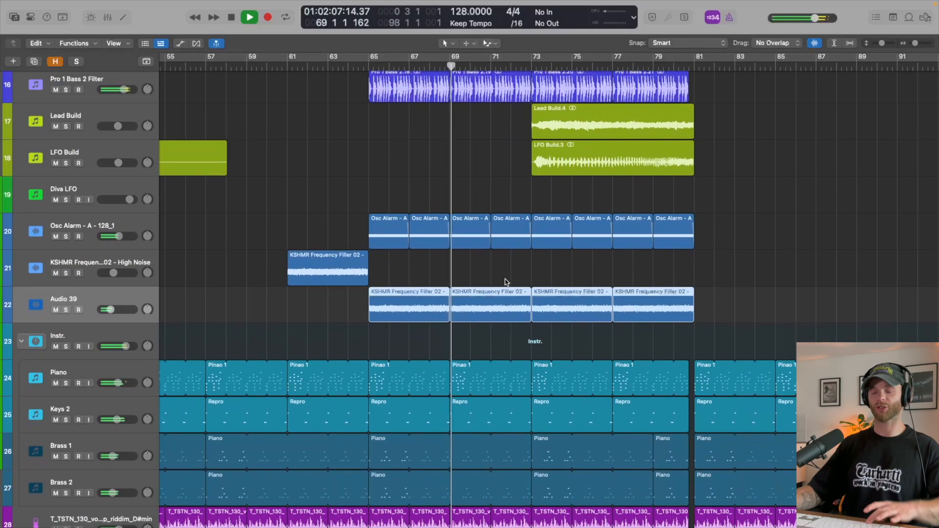
{"action": "scroll", "coordinate": [506, 280], "scroll_direction": "down", "scroll_amount": 2}
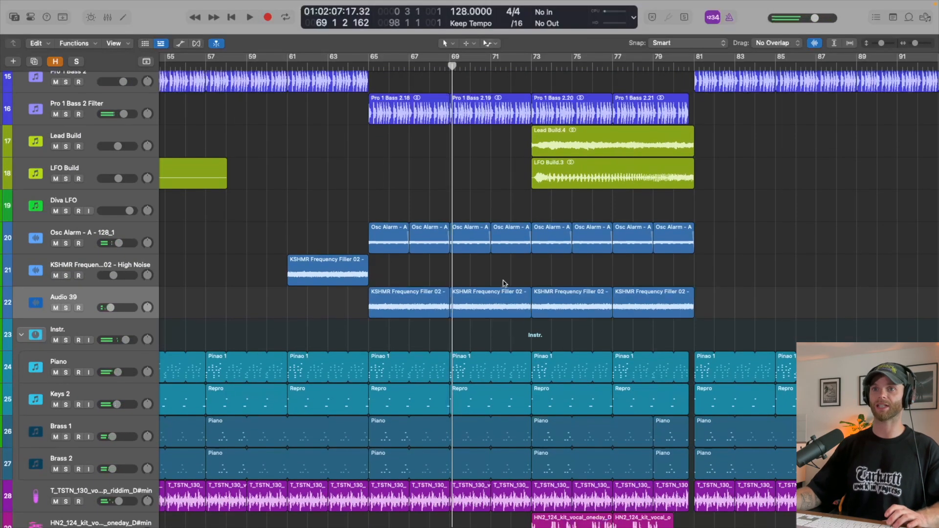
{"action": "scroll", "coordinate": [504, 283], "scroll_direction": "down", "scroll_amount": 3}
{"action": "key", "text": "a"}
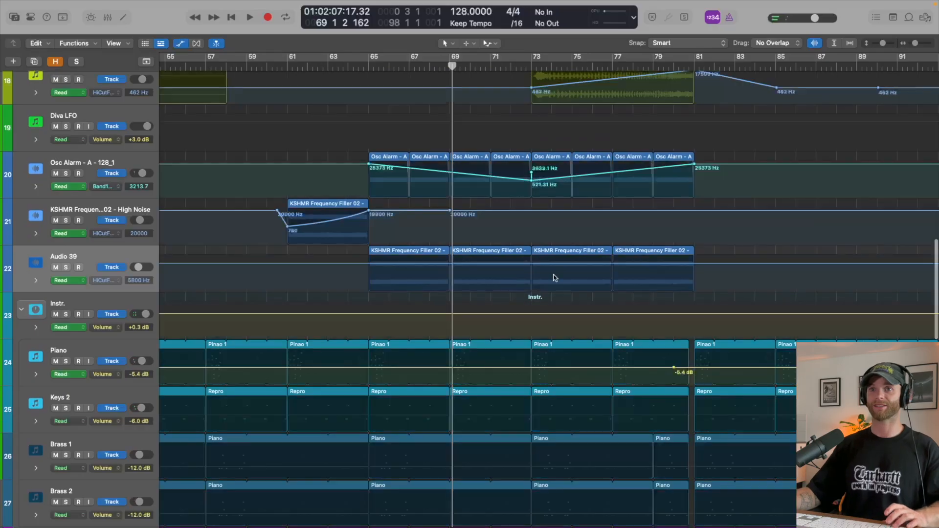
{"action": "scroll", "coordinate": [556, 278], "scroll_direction": "up", "scroll_amount": 2}
{"action": "left_click_drag", "start_coordinate": [466, 203], "coordinate": [446, 203]}
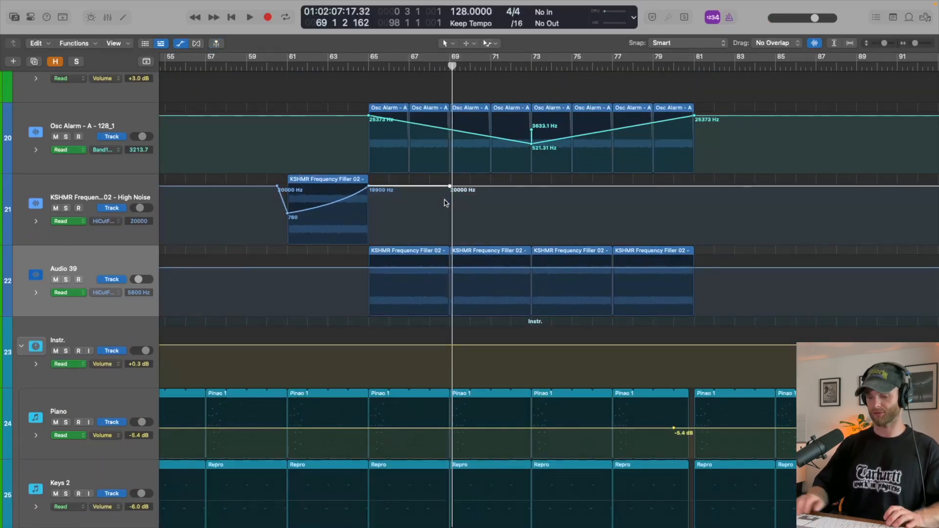
- Copy the bar 61 KSHMR High Noise region with its high cut automation to bar 81
{"action": "scroll", "coordinate": [682, 293], "scroll_direction": "right", "scroll_amount": 3}
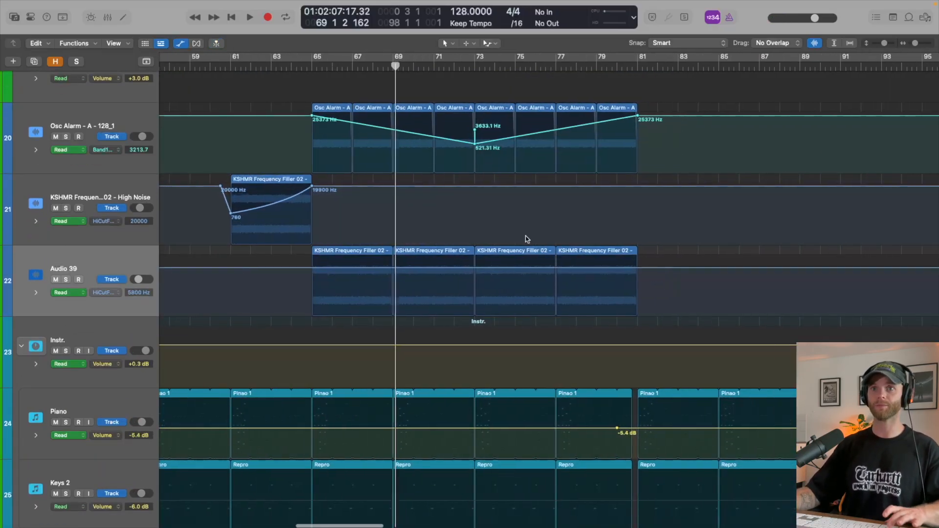
{"action": "key", "text": "a"}
{"action": "left_click_drag", "start_coordinate": [289, 232], "coordinate": [694, 231]}
{"action": "key", "text": "a"}
- Reshape the copied high cut automation to fall from 19900 Hz at bar 81 to 760 Hz at bar 85, returning to 19900 Hz at bar 86
{"action": "key", "text": "a"}
{"action": "key", "text": "super+z"}
{"action": "left_click_drag", "start_coordinate": [301, 231], "coordinate": [718, 214]}
{"action": "key", "text": "a"}
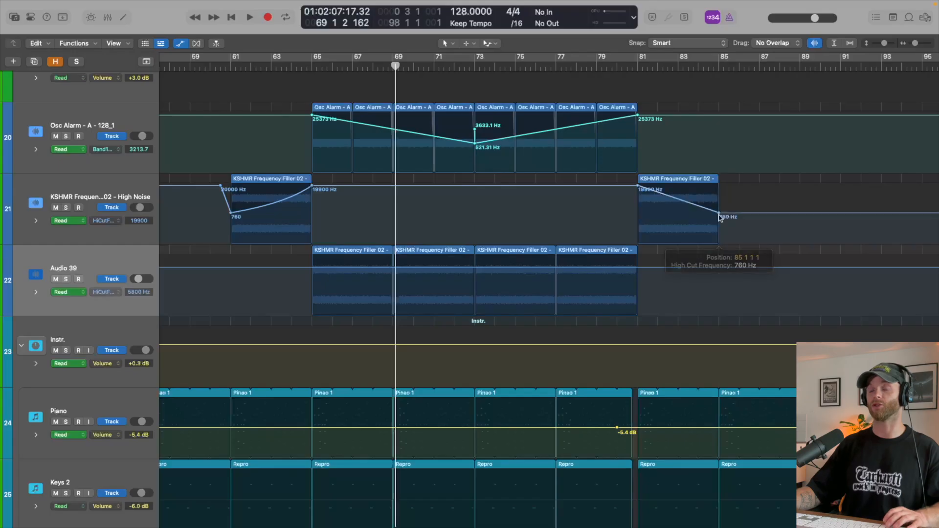
{"action": "key", "text": "super+z"}
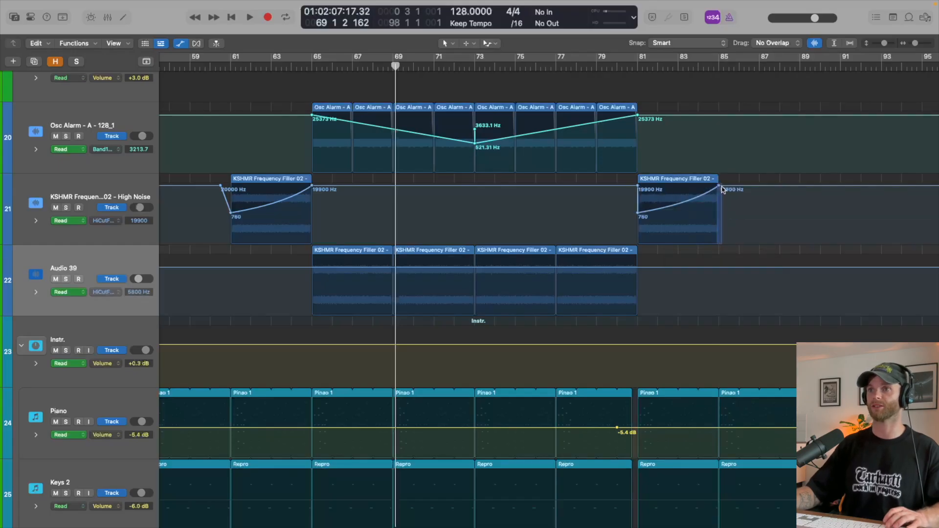
{"action": "left_click_drag", "start_coordinate": [719, 186], "coordinate": [739, 186]}
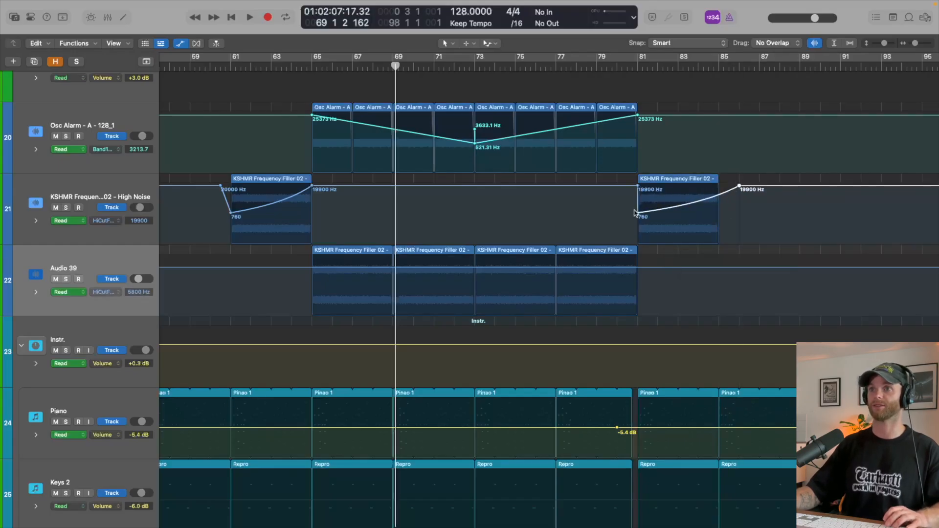
{"action": "left_click_drag", "start_coordinate": [638, 213], "coordinate": [718, 214]}
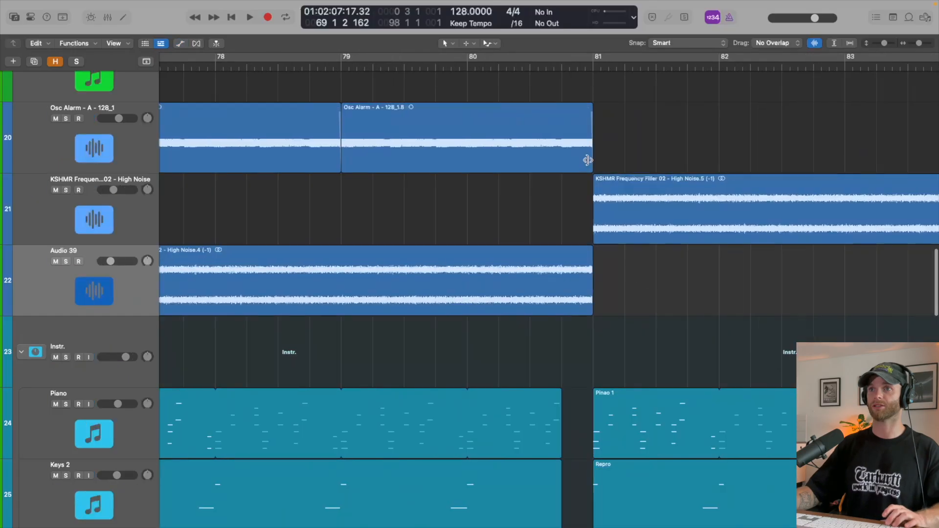
- Trim the last Osc Alarm and Audio 39 regions to the Piano region's end before bar 81 and play into the drop
{"action": "left_click_drag", "start_coordinate": [576, 93], "coordinate": [561, 309]}
{"action": "key", "text": "a"}
{"action": "key", "text": "a"}
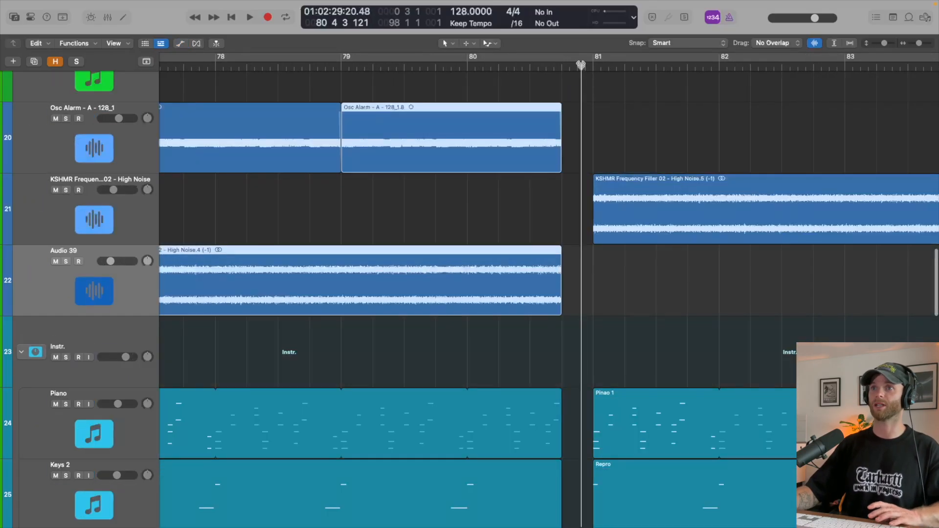
{"action": "key", "text": "space"}
{"action": "scroll", "coordinate": [617, 183], "scroll_direction": "left", "scroll_amount": 5}
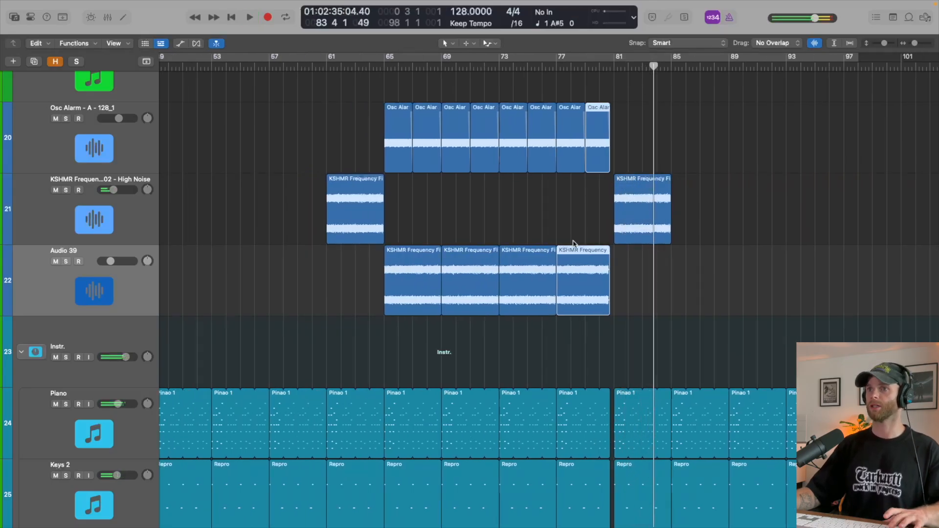
- Automate Audio 39's high cut from 5800 Hz at bar 73 down to 720 Hz at bar 77 and up to 15700 Hz at bar 81
{"action": "key", "text": "a"}
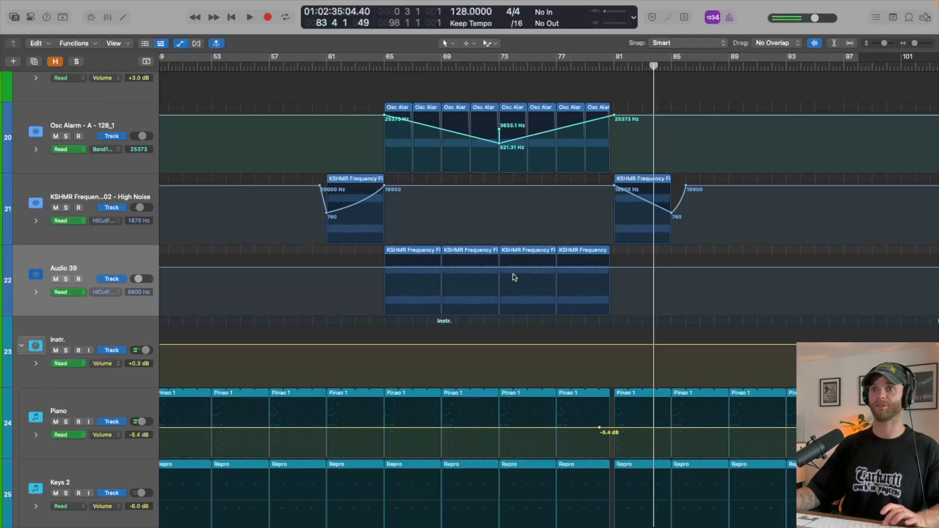
{"action": "left_click_drag", "start_coordinate": [495, 280], "coordinate": [557, 286]}
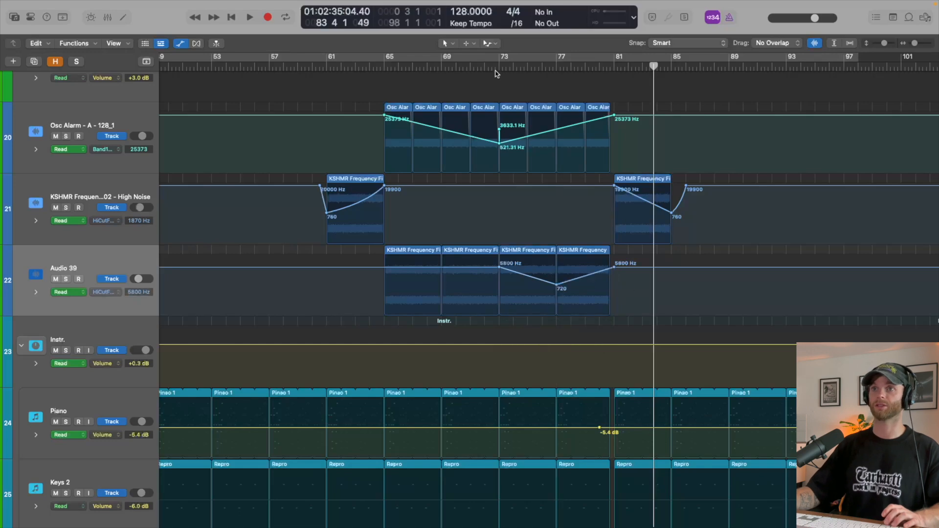
{"action": "key", "text": "super+Down"}
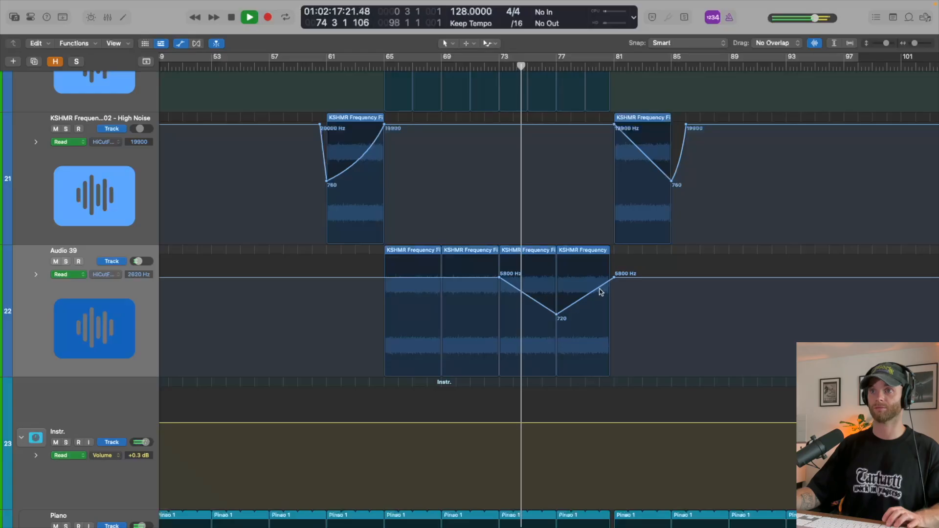
{"action": "left_click_drag", "start_coordinate": [624, 279], "coordinate": [624, 263]}
- Raise the bar 77 low point of Audio 39's high cut automation to about 1380 Hz while playing from that bar
{"action": "key", "text": "a"}
{"action": "scroll", "coordinate": [625, 262], "scroll_direction": "down", "scroll_amount": 5}
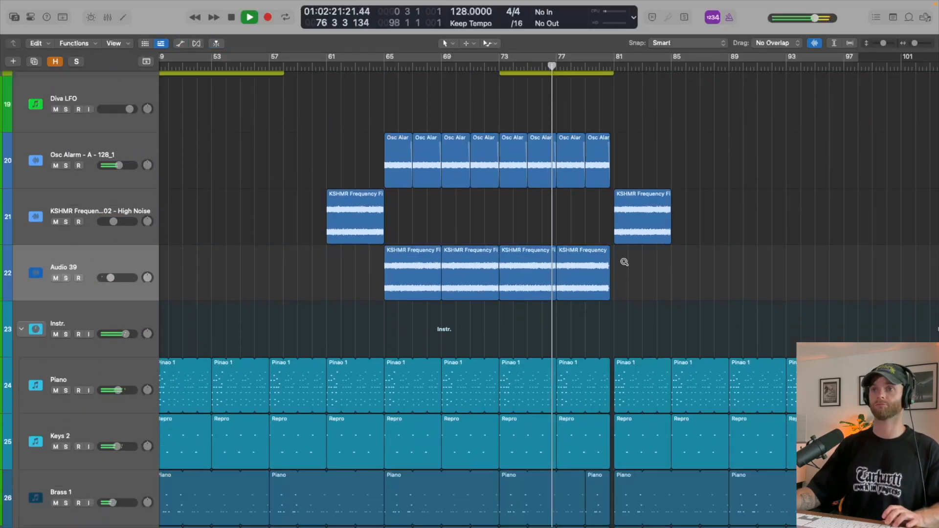
{"action": "scroll", "coordinate": [624, 262], "scroll_direction": "down", "scroll_amount": 1}
{"action": "key", "text": "a"}
{"action": "scroll", "coordinate": [601, 296], "scroll_direction": "up", "scroll_amount": 6}
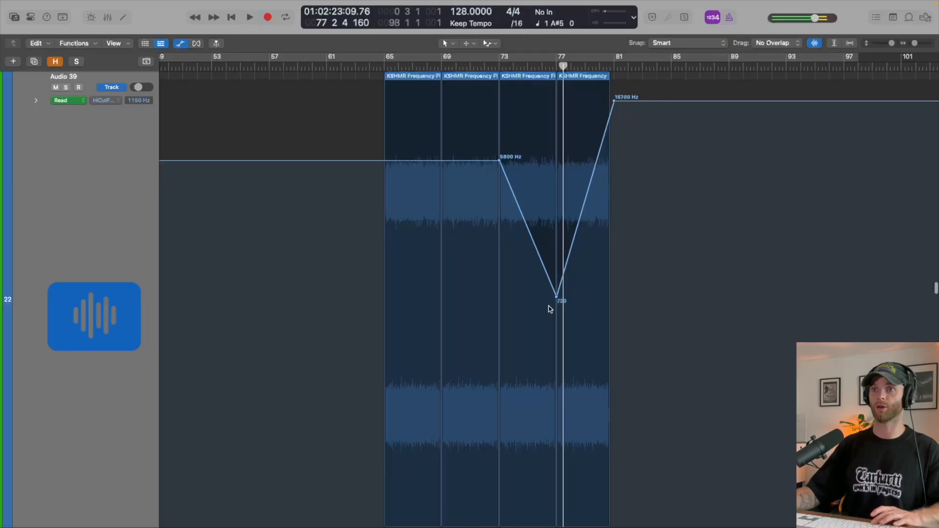
{"action": "left_click_drag", "start_coordinate": [557, 296], "coordinate": [550, 266]}
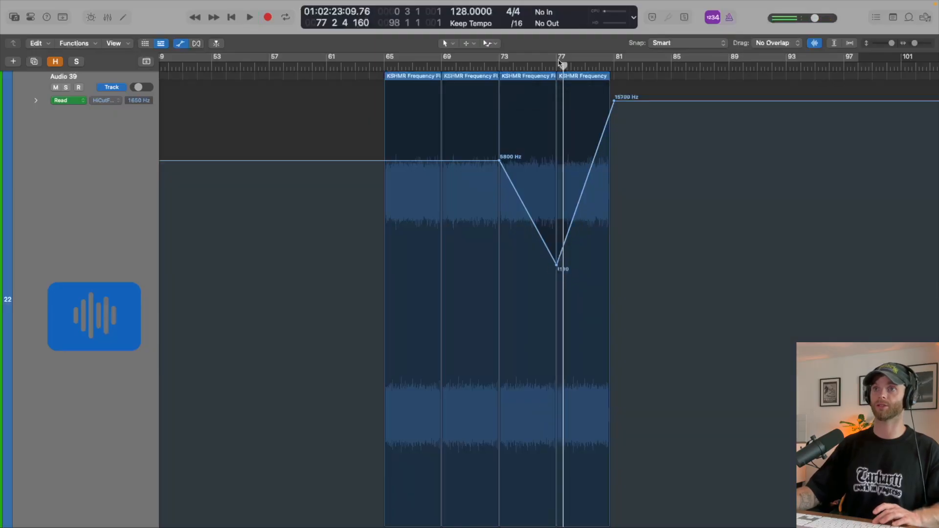
{"action": "key", "text": "space"}
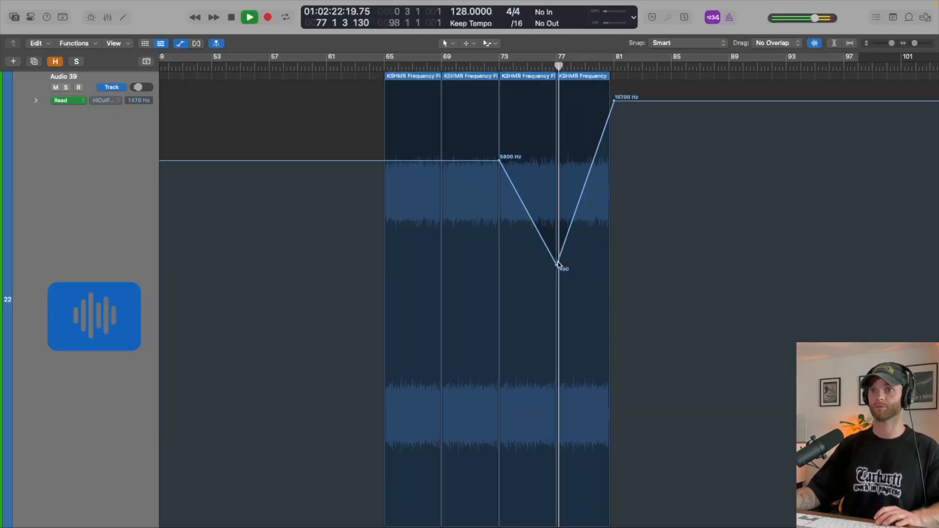
{"action": "left_click_drag", "start_coordinate": [556, 265], "coordinate": [556, 253]}
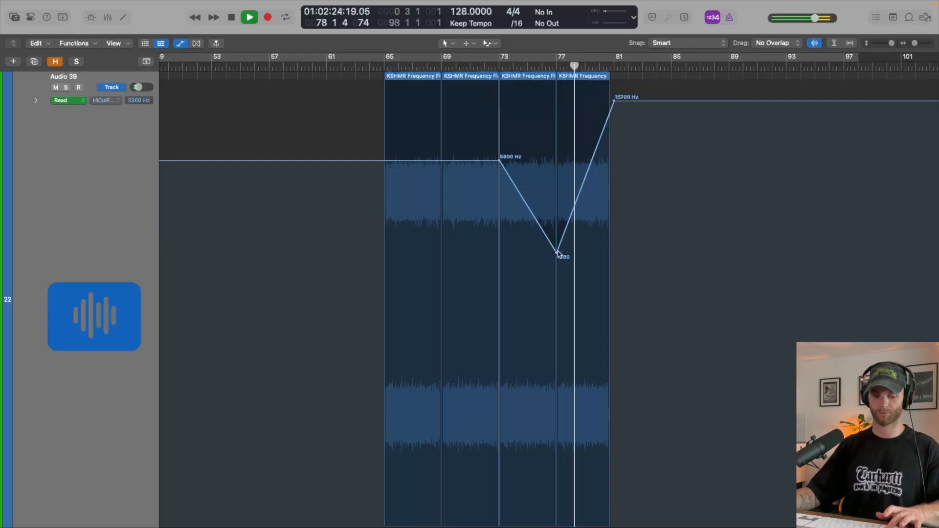
- Play the build towards bar 81 and examine the arrangement from the drums to the vocal tracks around bar 77
{"action": "key", "text": "a"}
{"action": "key", "text": "z"}
{"action": "scroll", "coordinate": [558, 252], "scroll_direction": "up", "scroll_amount": 5}
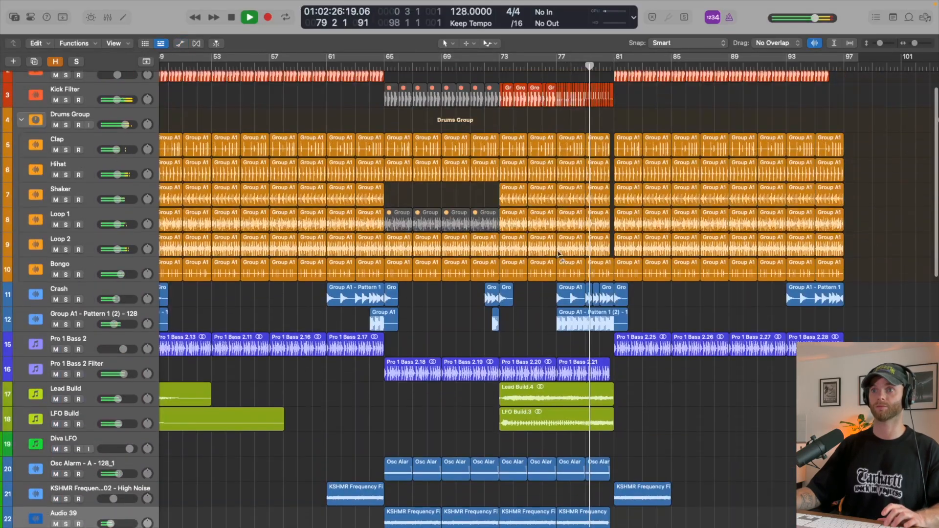
{"action": "scroll", "coordinate": [558, 252], "scroll_direction": "up", "scroll_amount": 5}
{"action": "scroll", "coordinate": [558, 252], "scroll_direction": "down", "scroll_amount": 15}
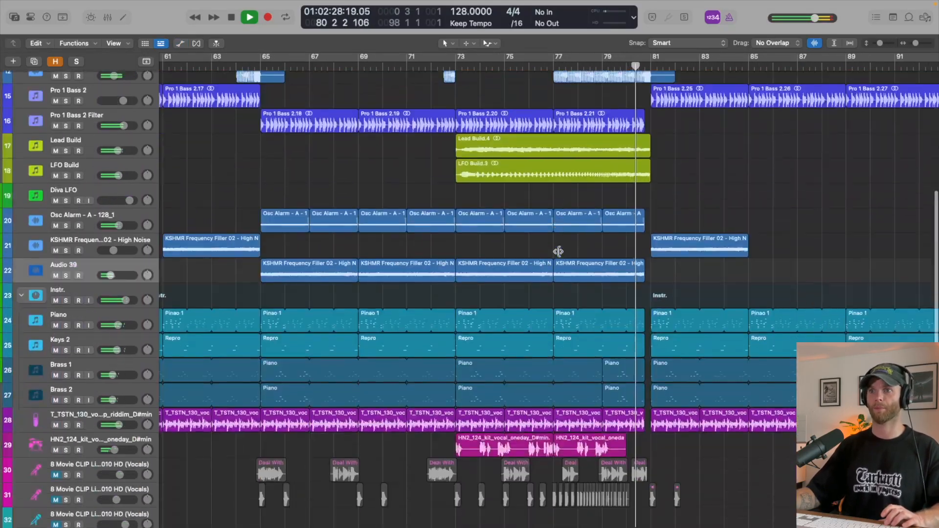
{"action": "key", "text": "space"}
{"action": "scroll", "coordinate": [559, 252], "scroll_direction": "up", "scroll_amount": 5}
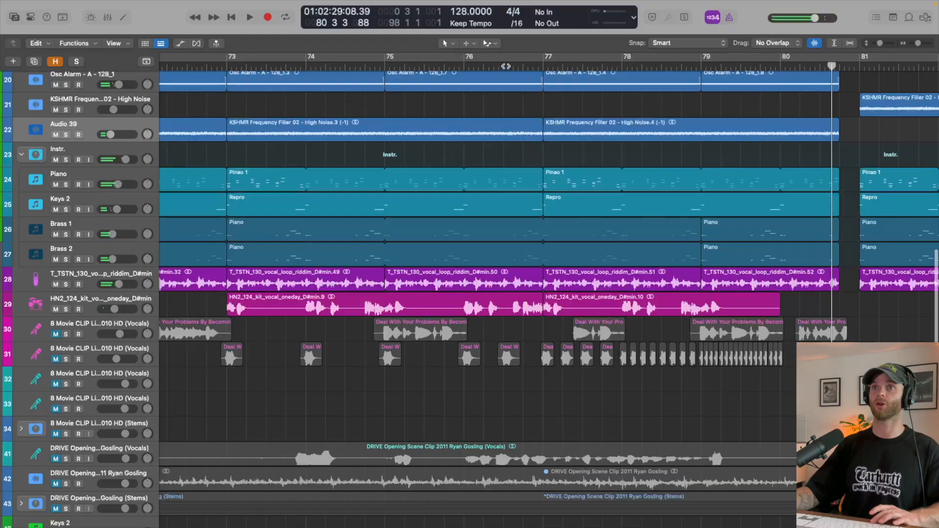
{"action": "left_click", "coordinate": [506, 66]}
{"action": "key", "text": "space"}
{"action": "scroll", "coordinate": [571, 245], "scroll_direction": "right", "scroll_amount": 3}
{"action": "key", "text": "super+Down"}
{"action": "scroll", "coordinate": [528, 304], "scroll_direction": "down", "scroll_amount": 1}
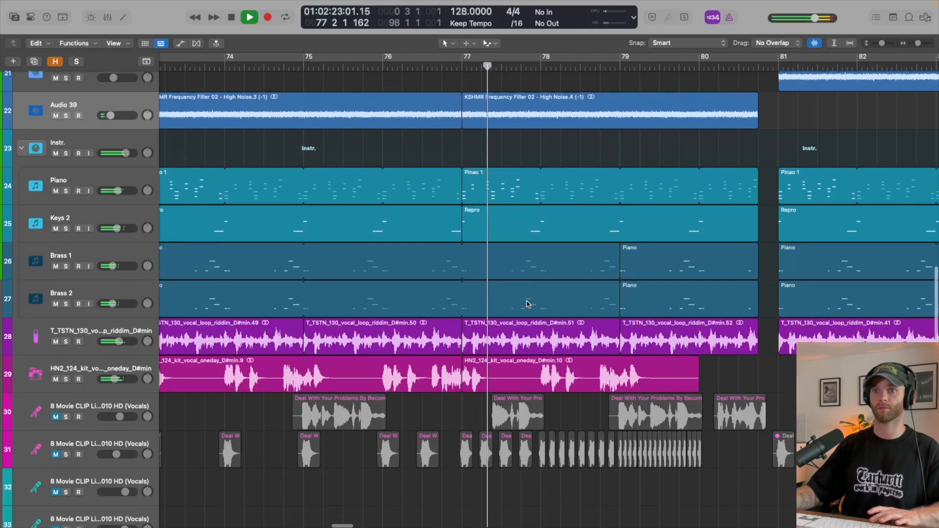
- Solo the HN2_124_kit_vocal_oneday track and play its regions around bar 77
{"action": "scroll", "coordinate": [527, 304], "scroll_direction": "down", "scroll_amount": 1}
{"action": "key", "text": "space"}
{"action": "scroll", "coordinate": [517, 328], "scroll_direction": "up", "scroll_amount": 5}
{"action": "key", "text": "s"}
{"action": "key", "text": "s"}
{"action": "left_click", "coordinate": [296, 348]}
{"action": "key", "text": "s"}
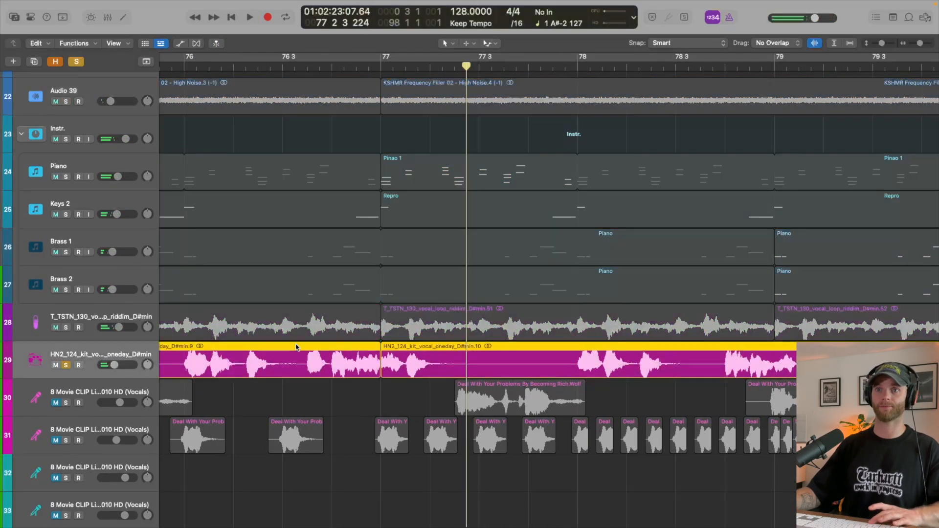
{"action": "key", "text": "space"}
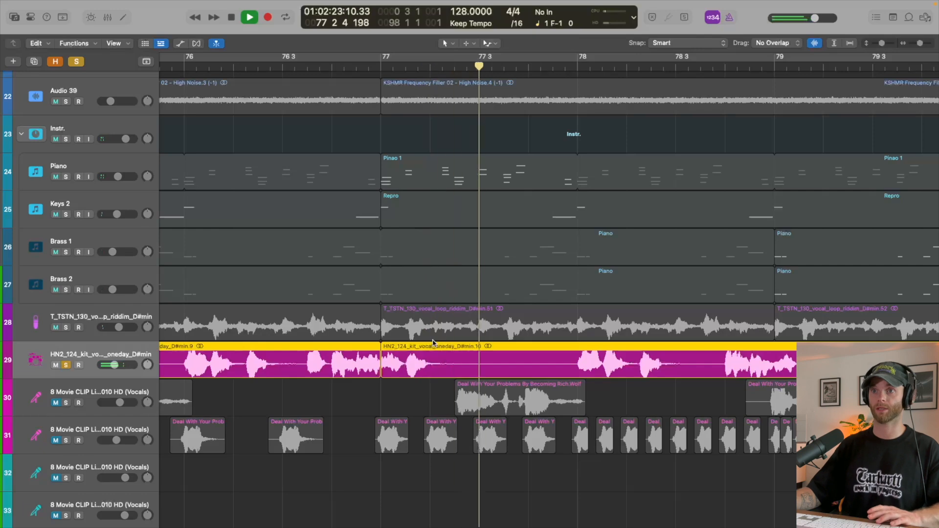
- Shorten the HN2_124_kit_vocal_oneday region at bar 77 to half a bar and copy that phrase to 77 3
{"action": "key", "text": "space"}
{"action": "left_click_drag", "start_coordinate": [380, 376], "coordinate": [530, 370]}
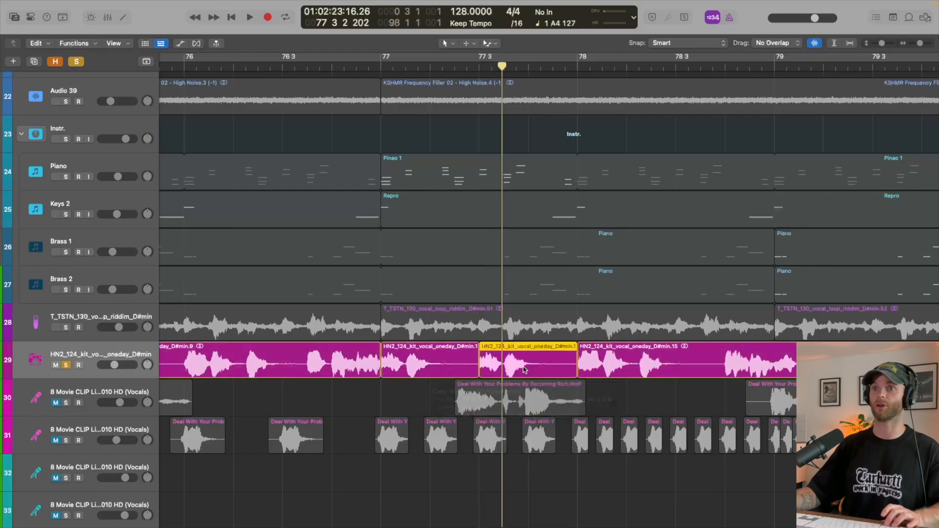
{"action": "key", "text": "super+Left"}
{"action": "scroll", "coordinate": [409, 69], "scroll_direction": "up", "scroll_amount": 1}
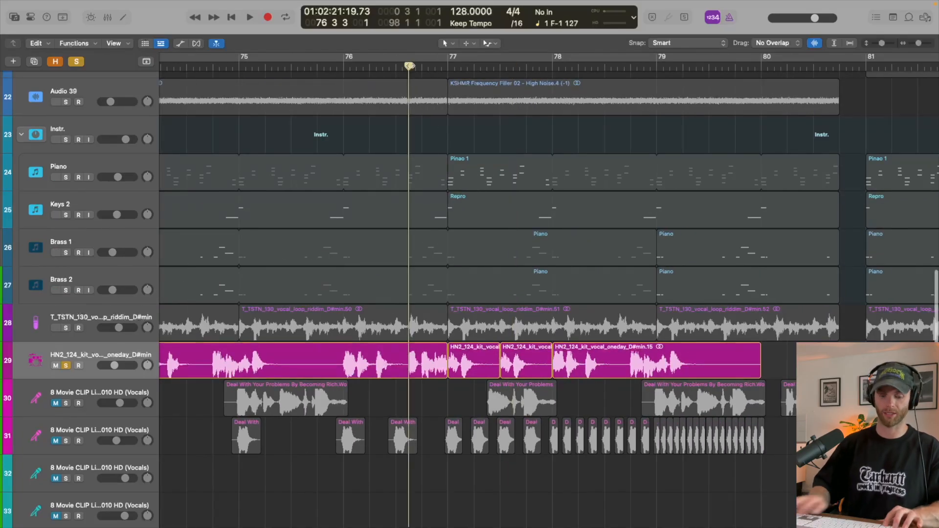
- Unsolo the HN2_124_kit_vocal_oneday track and play the repeated phrase in the full mix from bar 76 3
{"action": "key", "text": "s"}
{"action": "key", "text": "space"}
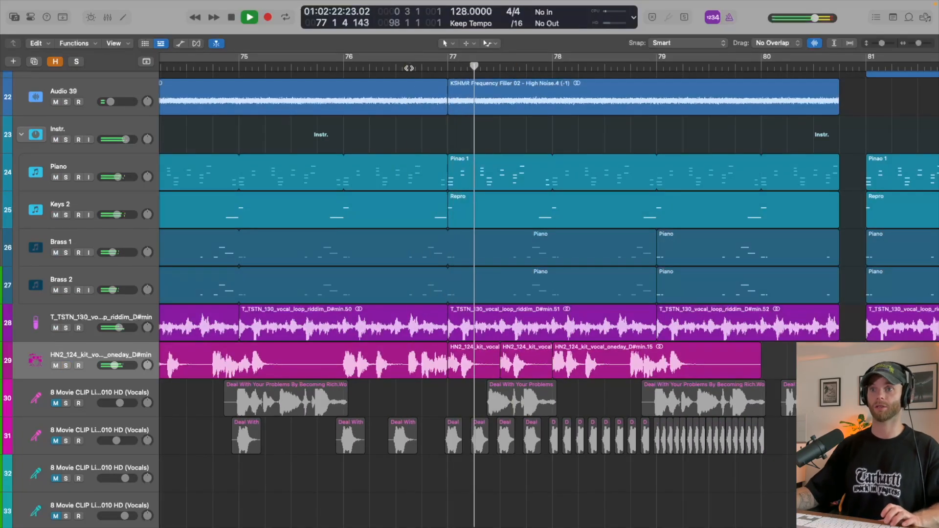
{"action": "scroll", "coordinate": [589, 292], "scroll_direction": "right", "scroll_amount": 2}
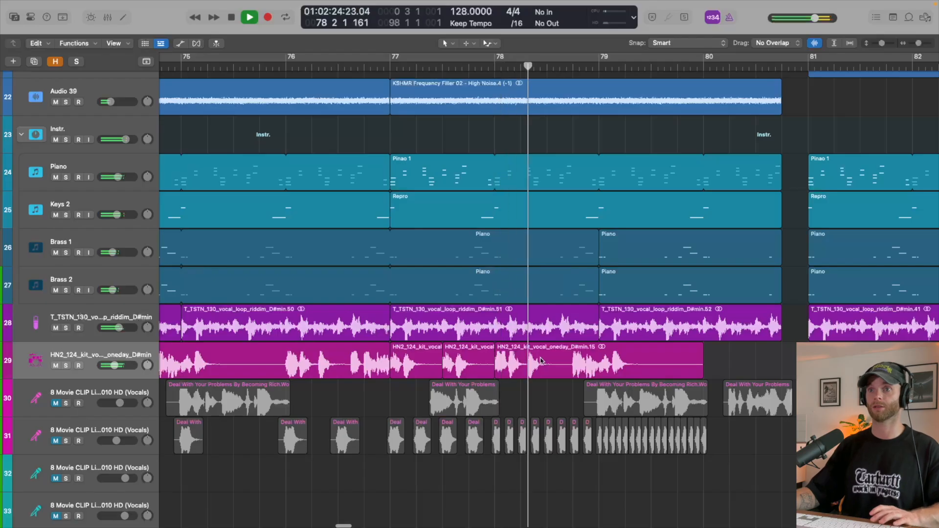
{"action": "key", "text": "space"}
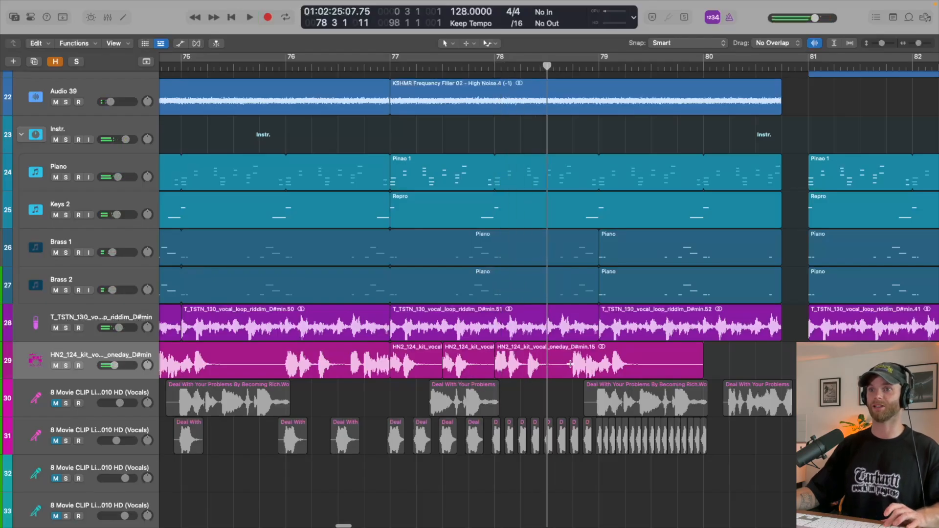
- Trim the HN2 vocal region at bar 78 to end at 78 4, and copy the three vocal regions from bar 77 to bar 79
{"action": "mouse_move", "coordinate": [571, 364]}
{"action": "left_mouse_down"}
{"action": "mouse_move", "coordinate": [390, 372]}
{"action": "mouse_move", "coordinate": [583, 368]}
{"action": "left_mouse_up"}
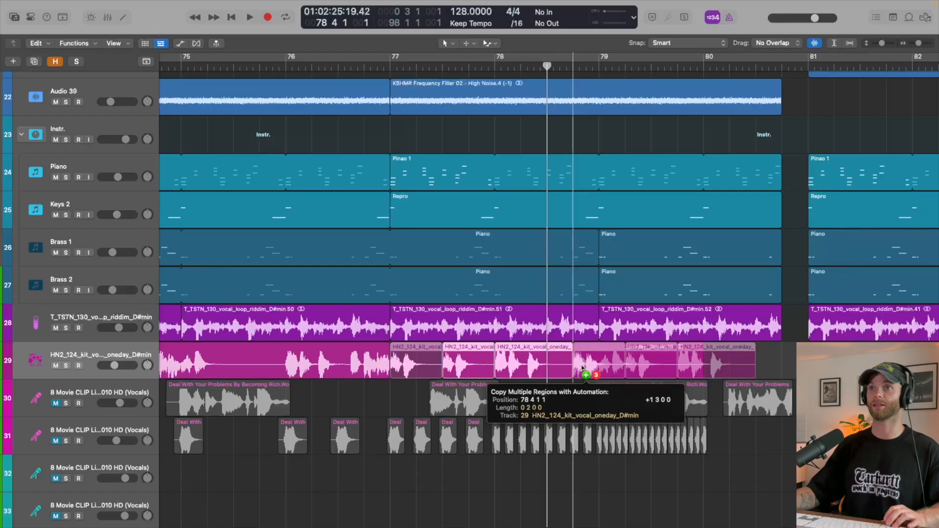
{"action": "left_click_drag", "start_coordinate": [583, 368], "coordinate": [610, 368]}
{"action": "scroll", "coordinate": [720, 366], "scroll_direction": "down", "scroll_amount": 10}
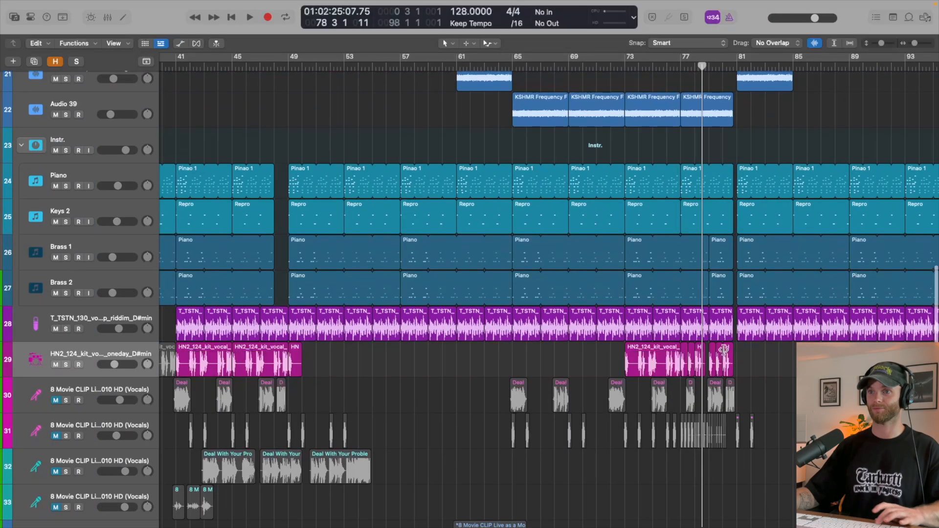
{"action": "left_click", "coordinate": [675, 368]}
- Play the copied vocals and extend the bar 78 HN2 vocal region so it ends at bar 79
{"action": "key", "text": "space"}
{"action": "scroll", "coordinate": [715, 363], "scroll_direction": "up", "scroll_amount": 10}
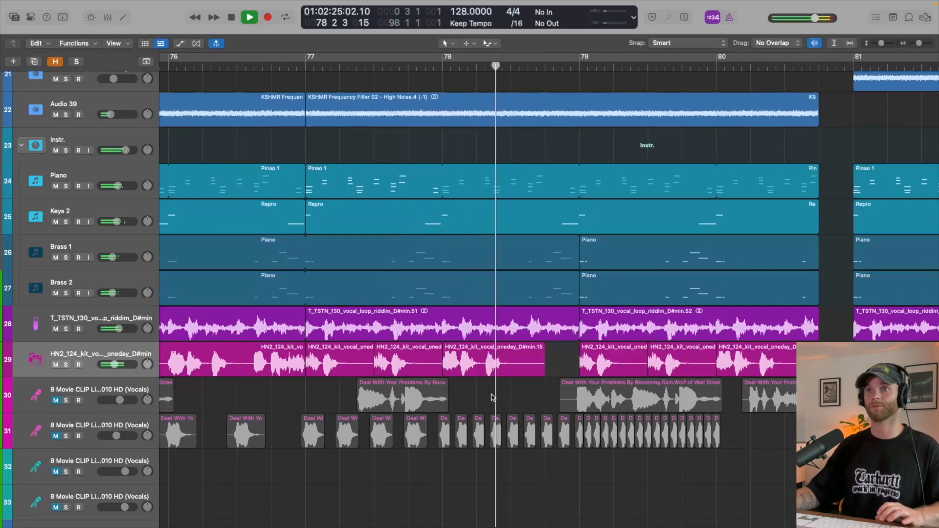
{"action": "scroll", "coordinate": [498, 398], "scroll_direction": "right", "scroll_amount": 2}
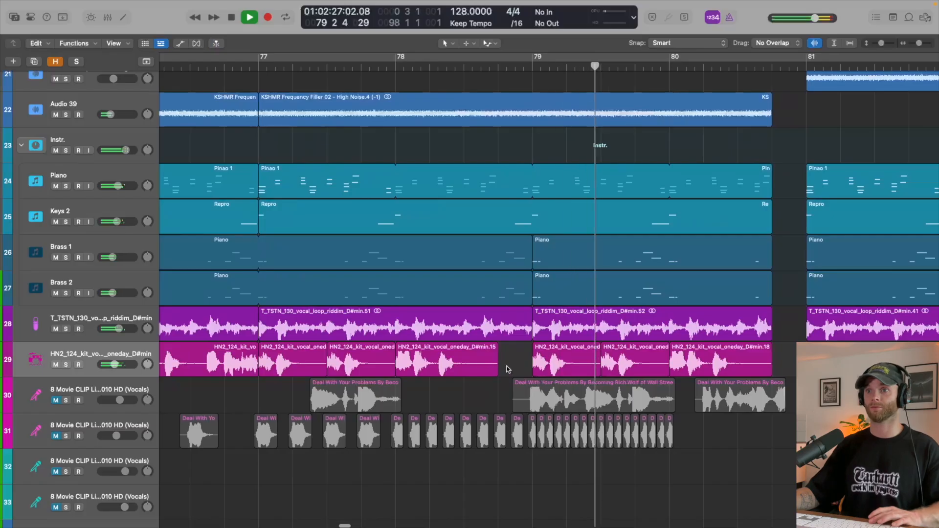
{"action": "scroll", "coordinate": [508, 369], "scroll_direction": "right", "scroll_amount": 2}
{"action": "key", "text": "space"}
{"action": "left_click_drag", "start_coordinate": [449, 374], "coordinate": [479, 375]}
{"action": "key", "text": "space"}
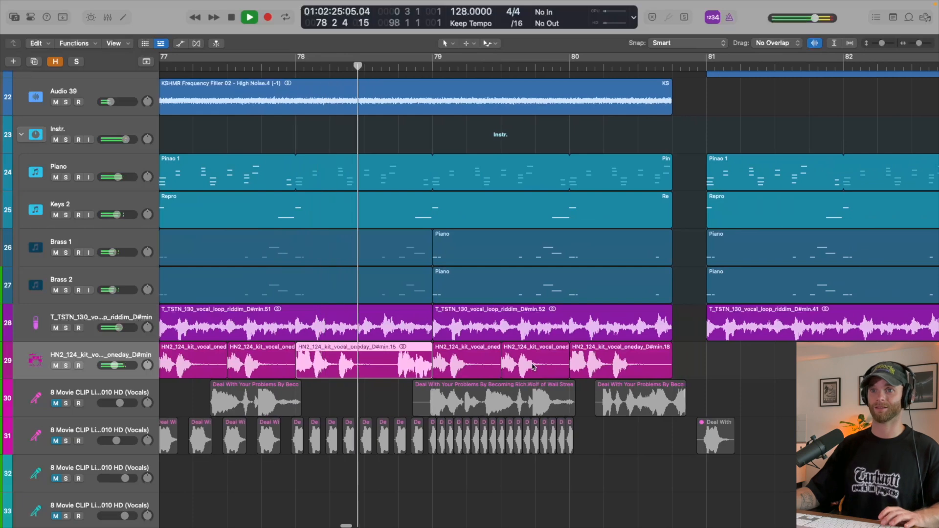
{"action": "key", "text": "space"}
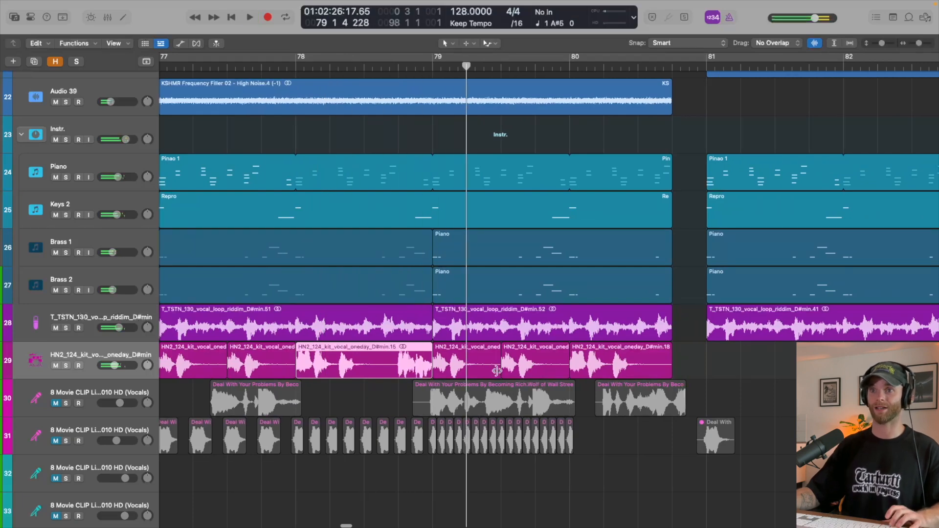
- Shorten the HN2 vocal region at bar 79 to one beat and copy it to 79 2
{"action": "mouse_move", "coordinate": [500, 375]}
{"action": "left_mouse_down"}
{"action": "mouse_move", "coordinate": [470, 377]}
{"action": "mouse_move", "coordinate": [500, 373]}
{"action": "left_mouse_up"}
{"action": "key", "text": "super+z"}
{"action": "scroll", "coordinate": [494, 351], "scroll_direction": "up", "scroll_amount": 2}
{"action": "scroll", "coordinate": [493, 352], "scroll_direction": "up", "scroll_amount": 2}
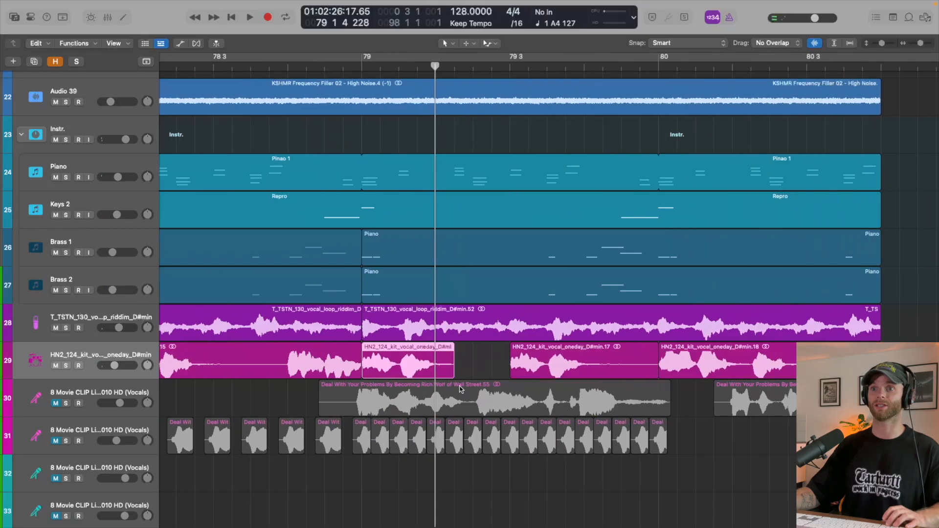
{"action": "left_click", "coordinate": [453, 375]}
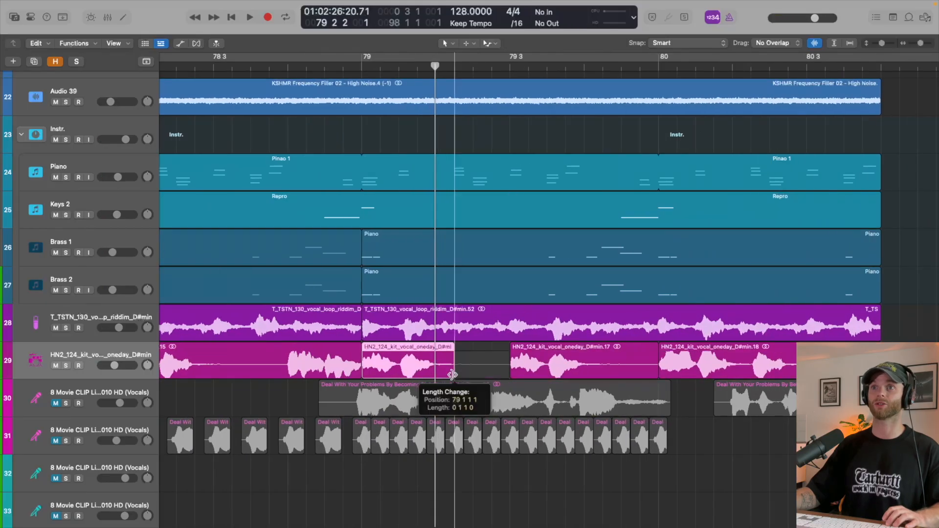
{"action": "left_click", "coordinate": [364, 65]}
{"action": "left_click_drag", "start_coordinate": [450, 373], "coordinate": [487, 368]}
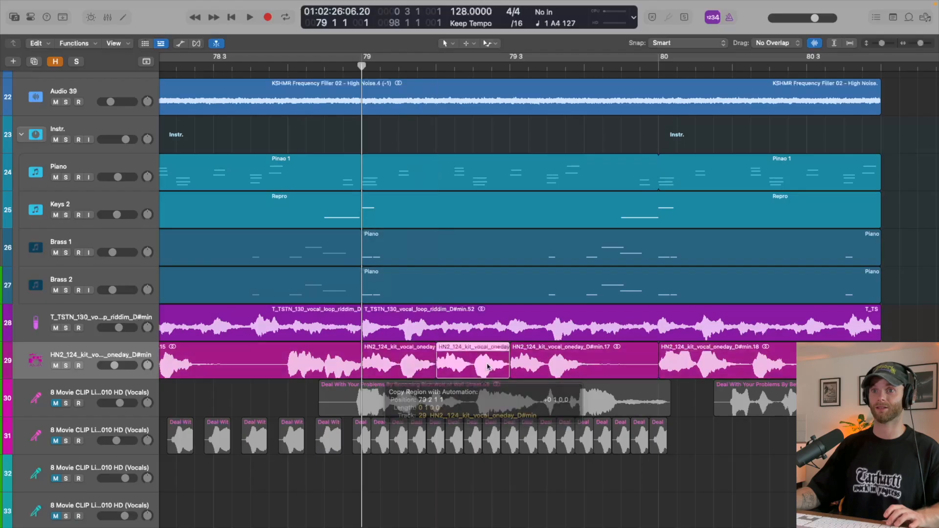
- Repeat the one-beat HN2 vocal chops from bar 79 through 80 3, replacing the leftover region at 80 3
{"action": "left_click_drag", "start_coordinate": [415, 367], "coordinate": [681, 361]}
{"action": "scroll", "coordinate": [681, 361], "scroll_direction": "down", "scroll_amount": 3}
{"action": "scroll", "coordinate": [682, 362], "scroll_direction": "right", "scroll_amount": 3}
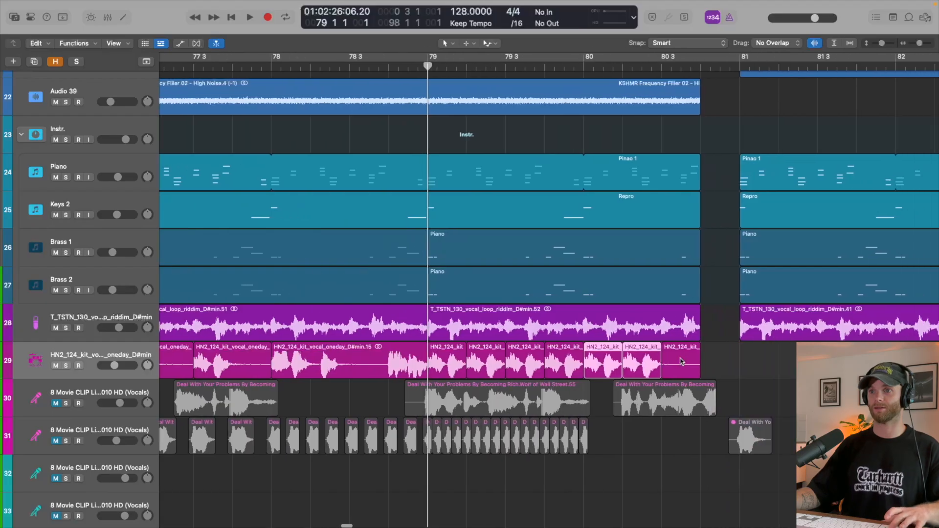
{"action": "key", "text": "a"}
{"action": "left_click_drag", "start_coordinate": [451, 368], "coordinate": [685, 366]}
{"action": "key", "text": "Delete"}
{"action": "key", "text": "a"}
{"action": "left_click", "coordinate": [685, 368]}
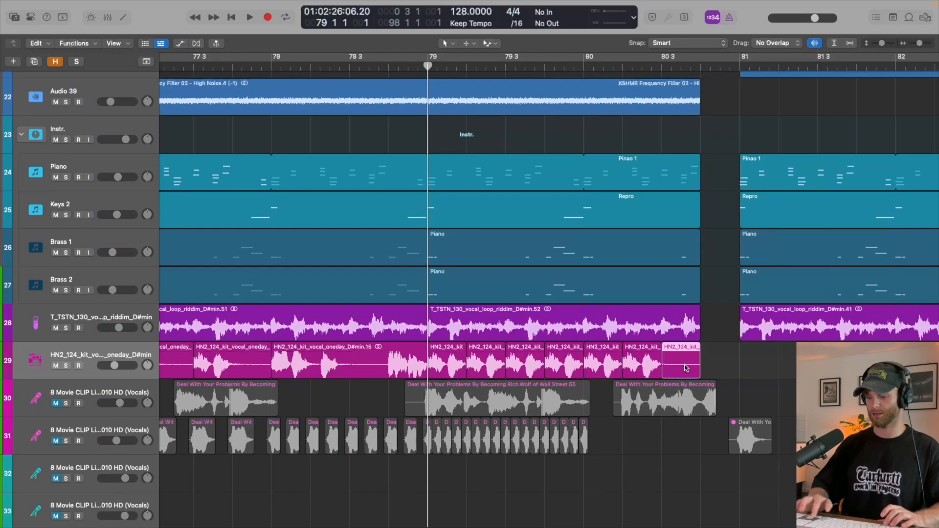
{"action": "key", "text": "Delete"}
{"action": "left_click_drag", "start_coordinate": [659, 374], "coordinate": [687, 371]}
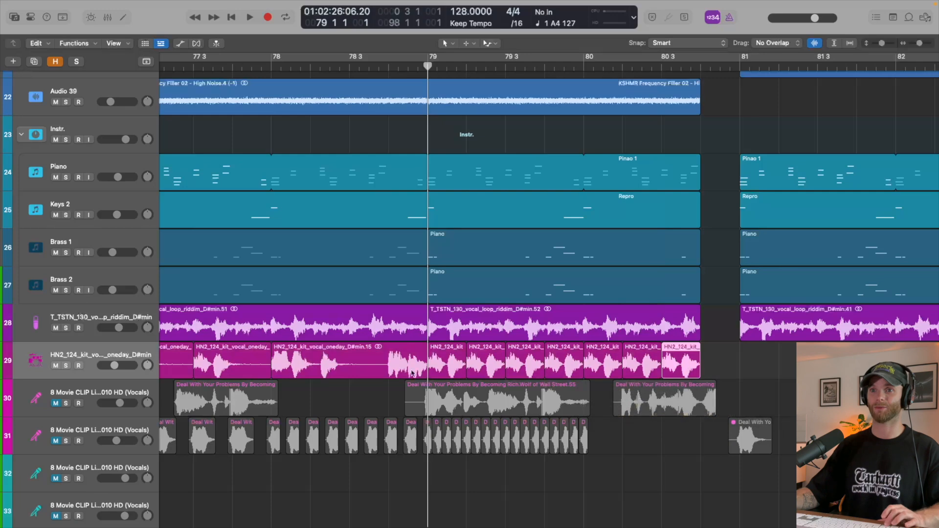
- Copy the last beat of the bar 78 HN2 vocal region to 80 4 and trim it to end at bar 81
{"action": "left_click_drag", "start_coordinate": [389, 373], "coordinate": [732, 370]}
{"action": "key", "text": "a"}
{"action": "left_click_drag", "start_coordinate": [655, 369], "coordinate": [715, 370]}
{"action": "key", "text": "Delete"}
{"action": "left_click_drag", "start_coordinate": [779, 355], "coordinate": [743, 357]}
{"action": "key", "text": "a"}
{"action": "scroll", "coordinate": [743, 357], "scroll_direction": "down", "scroll_amount": 5}
- Play the accelerating vocal chops from bar 79 into the bar 81 drop
{"action": "key", "text": "space"}
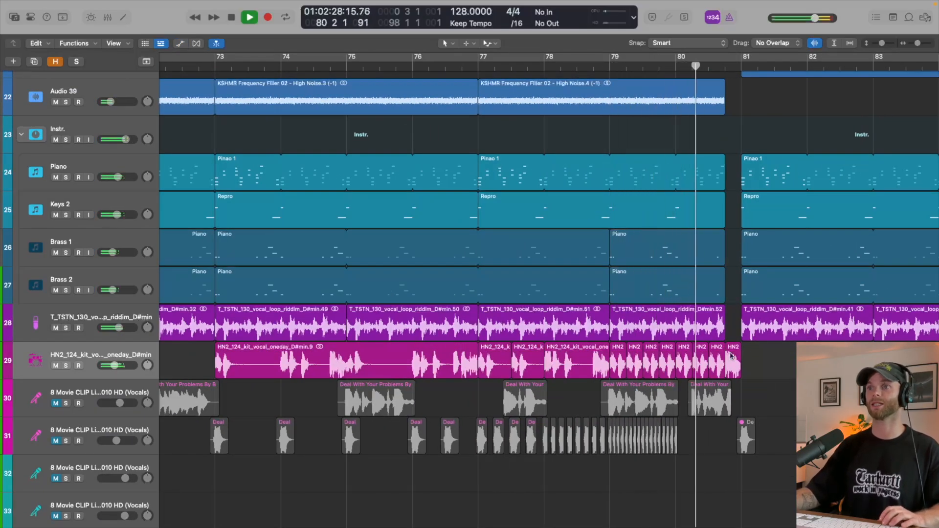
{"action": "scroll", "coordinate": [733, 357], "scroll_direction": "down", "scroll_amount": 3}
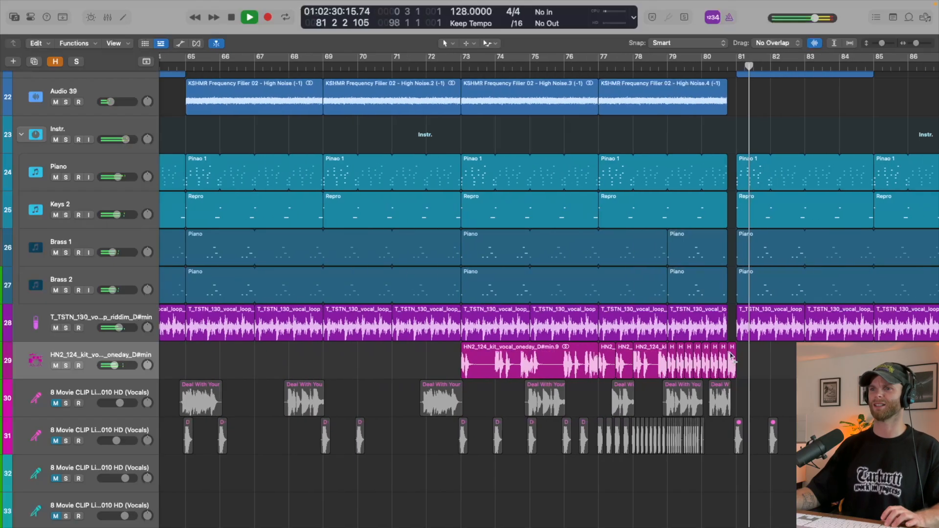
{"action": "scroll", "coordinate": [731, 357], "scroll_direction": "right", "scroll_amount": 2}
{"action": "key", "text": "space"}
- Copy the four-bar HN2_124_kit_vocal_oneday region from bar 73 to bar 81 and check the track's filter automation
{"action": "left_click_drag", "start_coordinate": [470, 366], "coordinate": [735, 364]}
{"action": "key", "text": "a"}
{"action": "left_click_drag", "start_coordinate": [444, 365], "coordinate": [709, 365]}
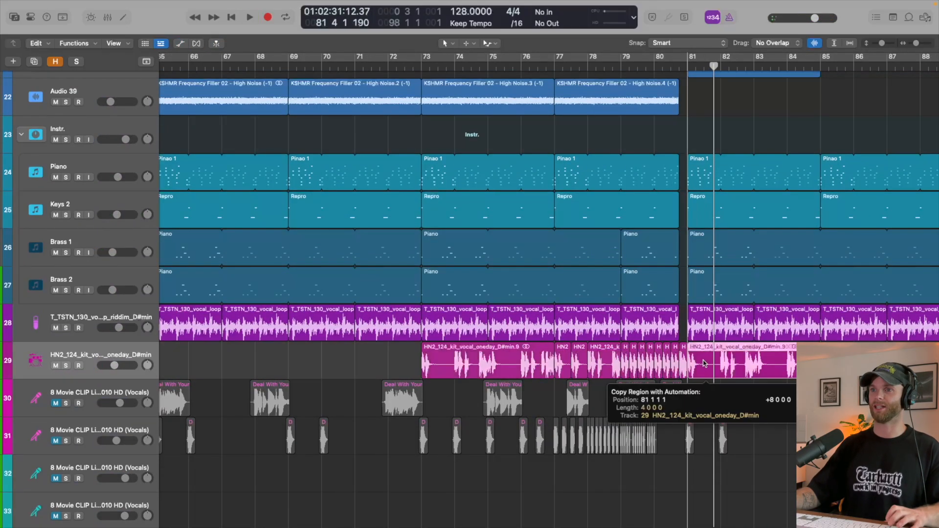
{"action": "key", "text": "a"}
{"action": "key", "text": "super+z"}
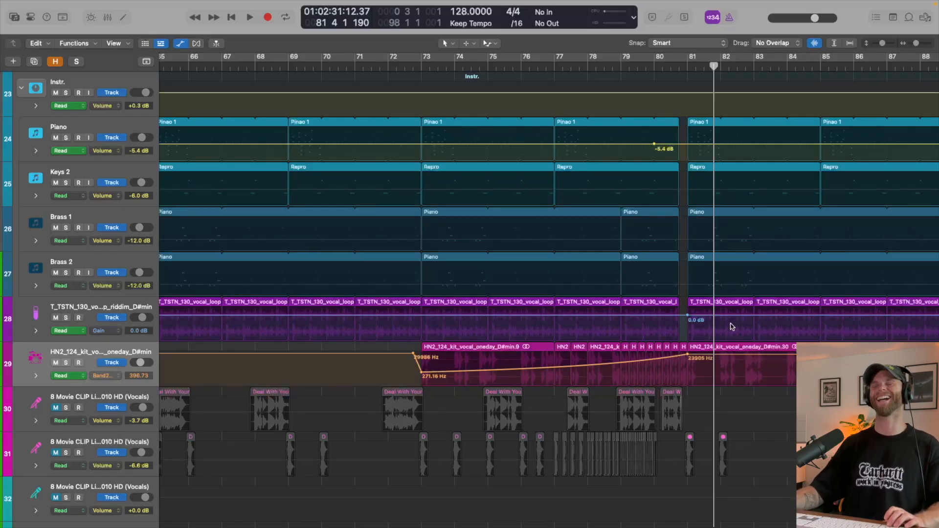
{"action": "key", "text": "super+Right"}
{"action": "key", "text": "super+Down"}
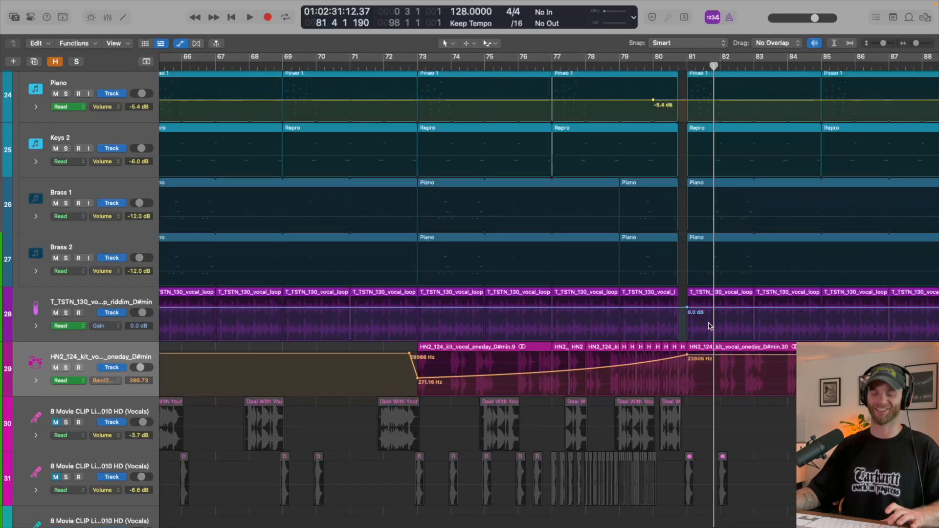
{"action": "key", "text": "a"}
{"action": "key", "text": "super+Left"}
{"action": "key", "text": "super+Up"}
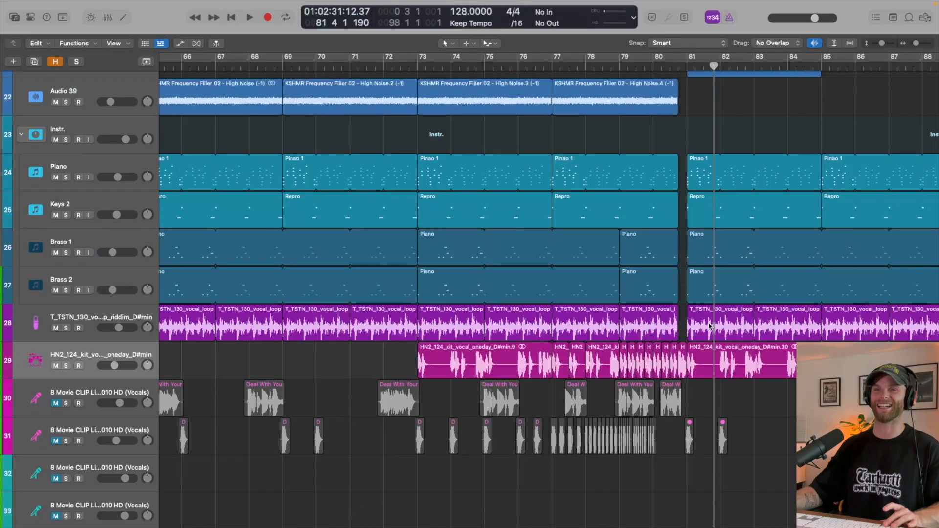
{"action": "key", "text": "super+Up"}
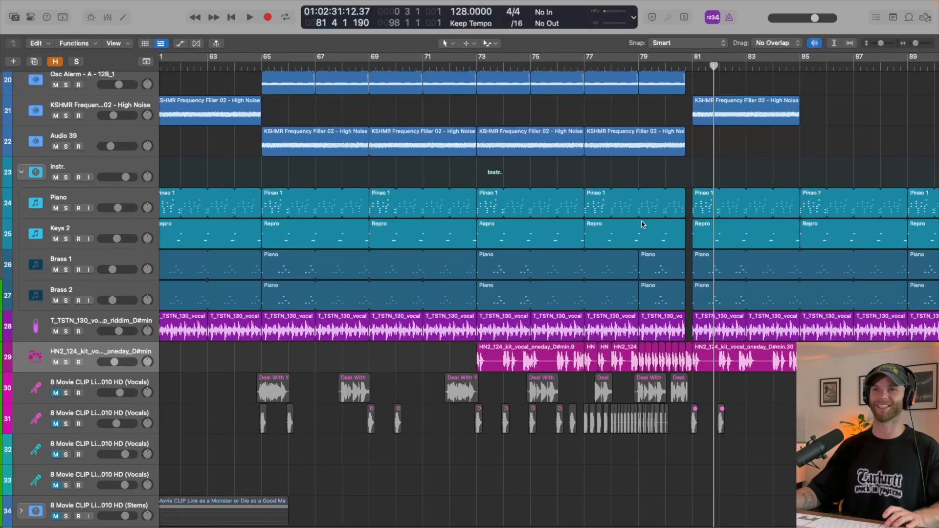
- Play the full build from 72 4 into the bar 81 drop and examine all tracks along the way
{"action": "left_click", "coordinate": [470, 67]}
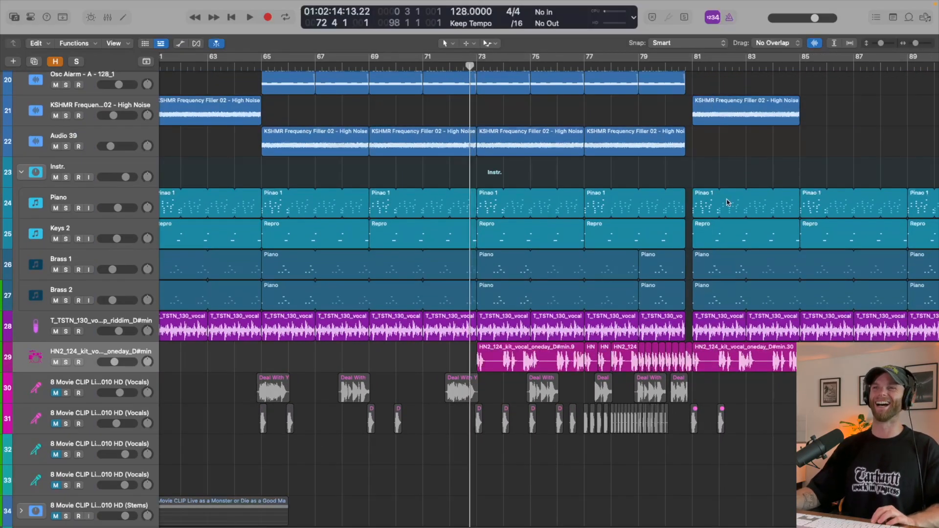
{"action": "scroll", "coordinate": [726, 202], "scroll_direction": "up", "scroll_amount": 3}
{"action": "scroll", "coordinate": [725, 201], "scroll_direction": "down", "scroll_amount": 3}
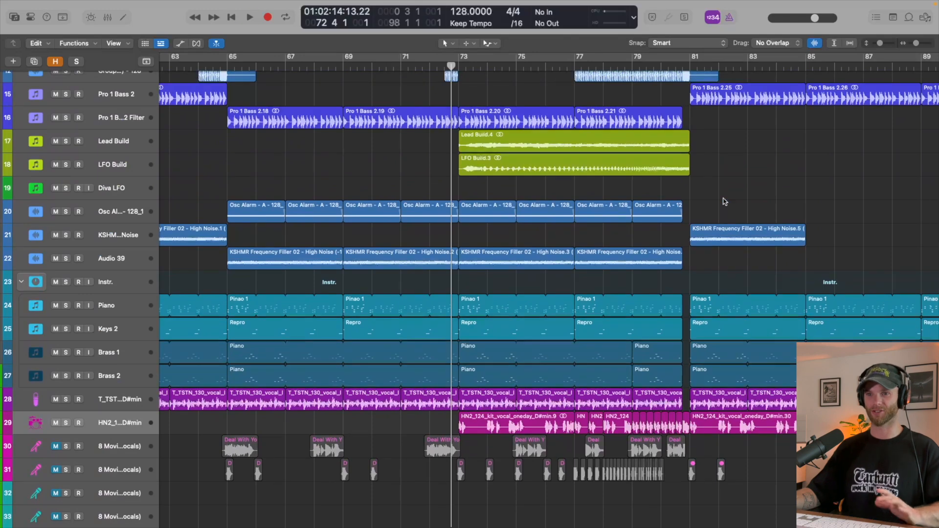
{"action": "key", "text": "space"}
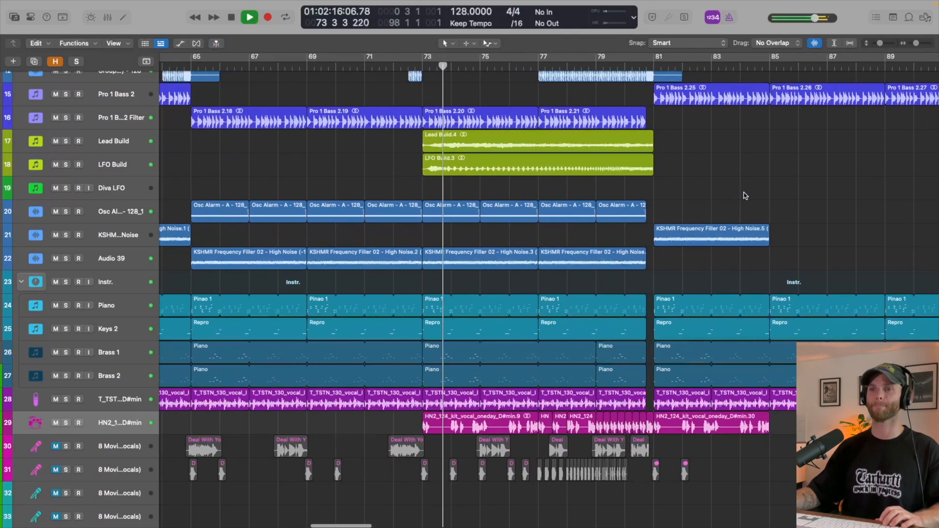
{"action": "scroll", "coordinate": [737, 181], "scroll_direction": "down", "scroll_amount": 2}
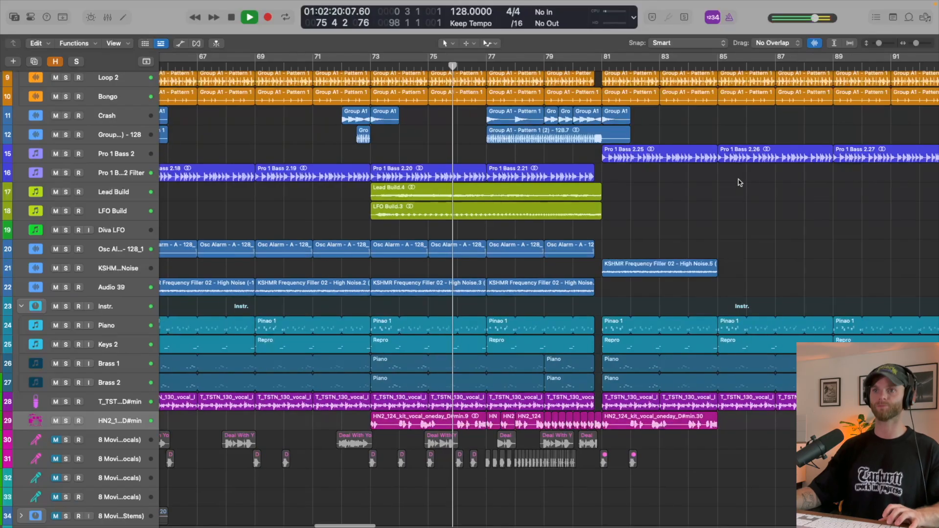
{"action": "scroll", "coordinate": [743, 183], "scroll_direction": "up", "scroll_amount": 5}
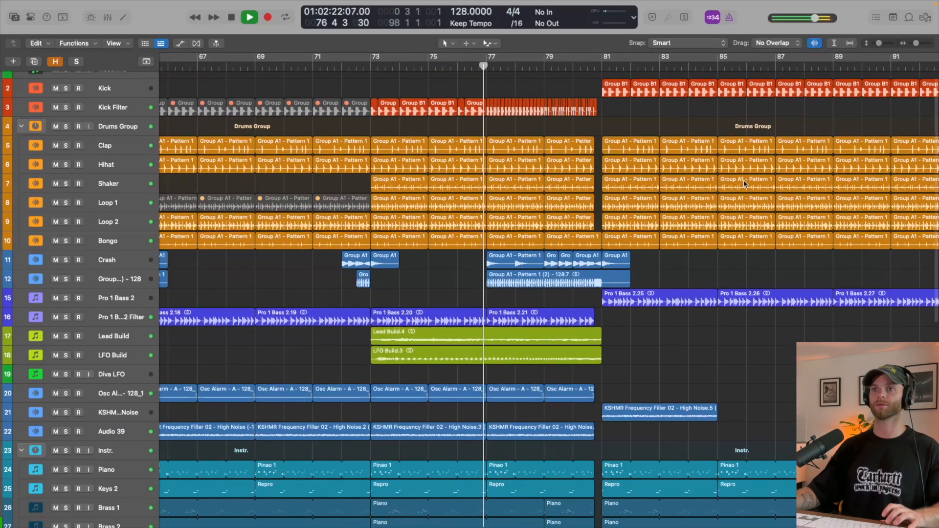
{"action": "scroll", "coordinate": [743, 183], "scroll_direction": "up", "scroll_amount": 3}
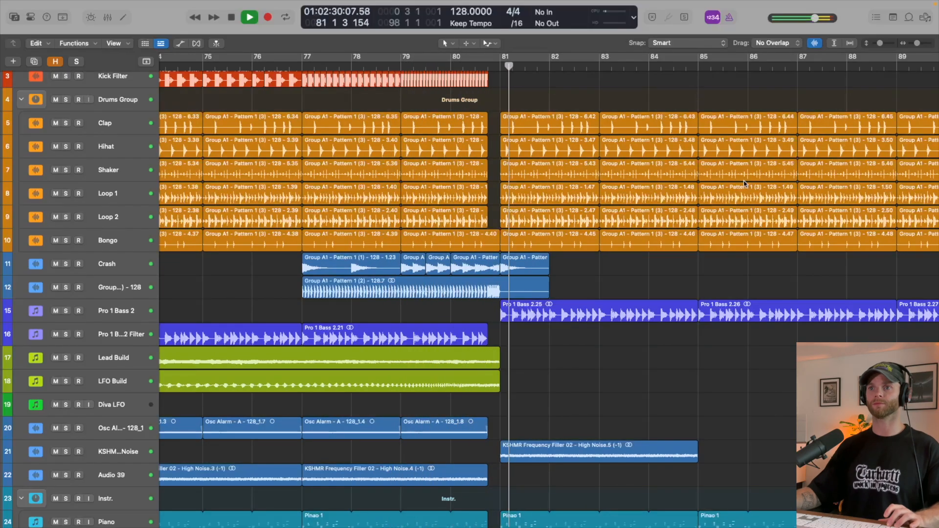
{"action": "scroll", "coordinate": [743, 183], "scroll_direction": "down", "scroll_amount": 5}
{"action": "scroll", "coordinate": [744, 183], "scroll_direction": "down", "scroll_amount": 5}
{"action": "scroll", "coordinate": [745, 183], "scroll_direction": "down", "scroll_amount": 6}
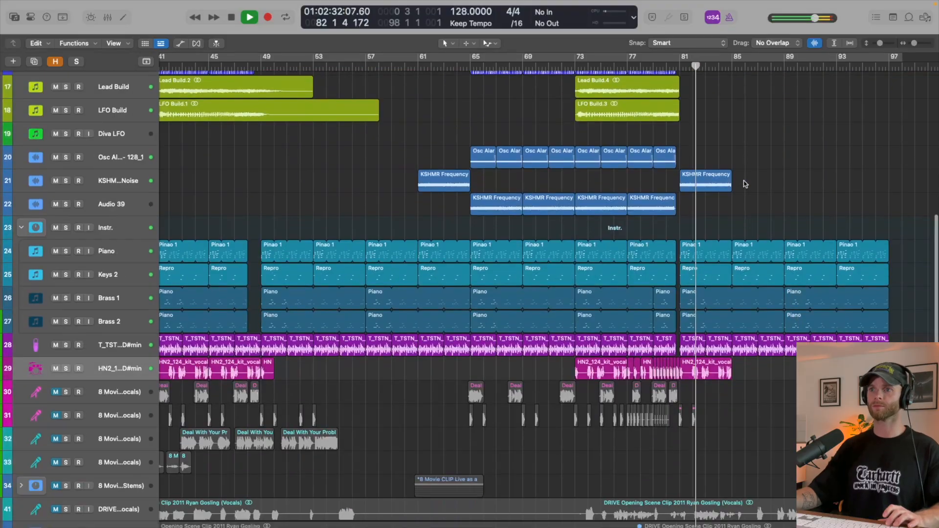
{"action": "key", "text": "space"}
- Examine the arrangement around the bar 81 drop and play a short section from bar 82 on
{"action": "scroll", "coordinate": [745, 183], "scroll_direction": "up", "scroll_amount": 8}
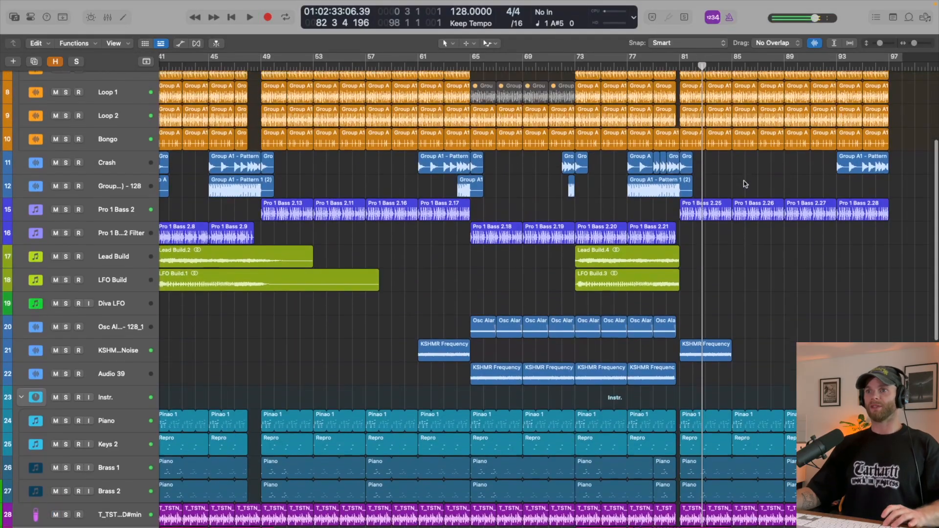
{"action": "scroll", "coordinate": [745, 183], "scroll_direction": "up", "scroll_amount": 3}
{"action": "scroll", "coordinate": [582, 269], "scroll_direction": "up", "scroll_amount": 3}
{"action": "scroll", "coordinate": [582, 269], "scroll_direction": "up", "scroll_amount": 2}
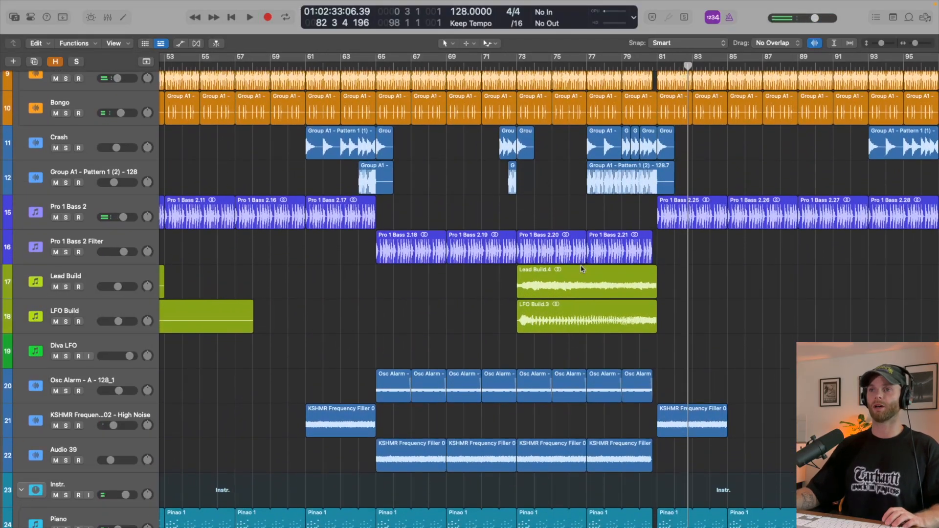
{"action": "scroll", "coordinate": [416, 308], "scroll_direction": "up", "scroll_amount": 2}
{"action": "scroll", "coordinate": [416, 309], "scroll_direction": "down", "scroll_amount": 5}
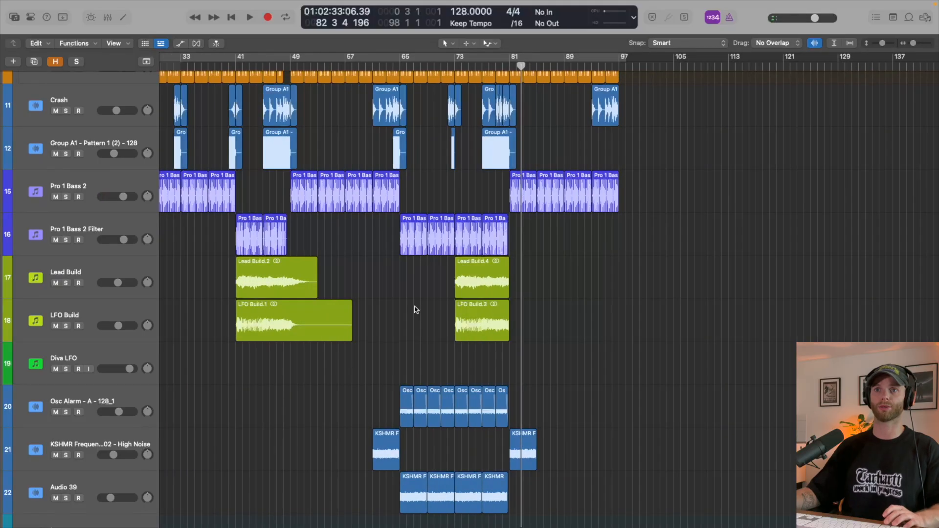
{"action": "scroll", "coordinate": [415, 309], "scroll_direction": "left", "scroll_amount": 3}
{"action": "scroll", "coordinate": [416, 310], "scroll_direction": "down", "scroll_amount": 5}
{"action": "scroll", "coordinate": [562, 249], "scroll_direction": "right", "scroll_amount": 1}
{"action": "scroll", "coordinate": [562, 249], "scroll_direction": "up", "scroll_amount": 6}
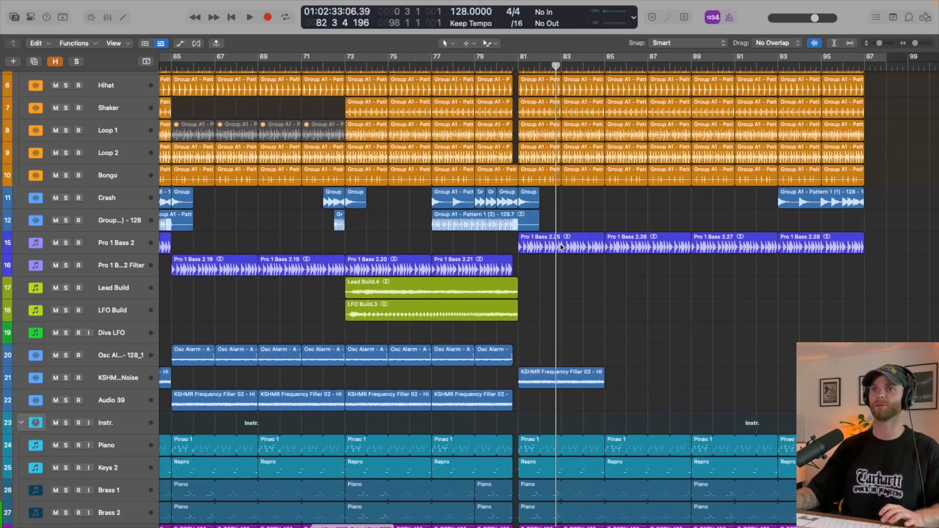
{"action": "key", "text": "space"}
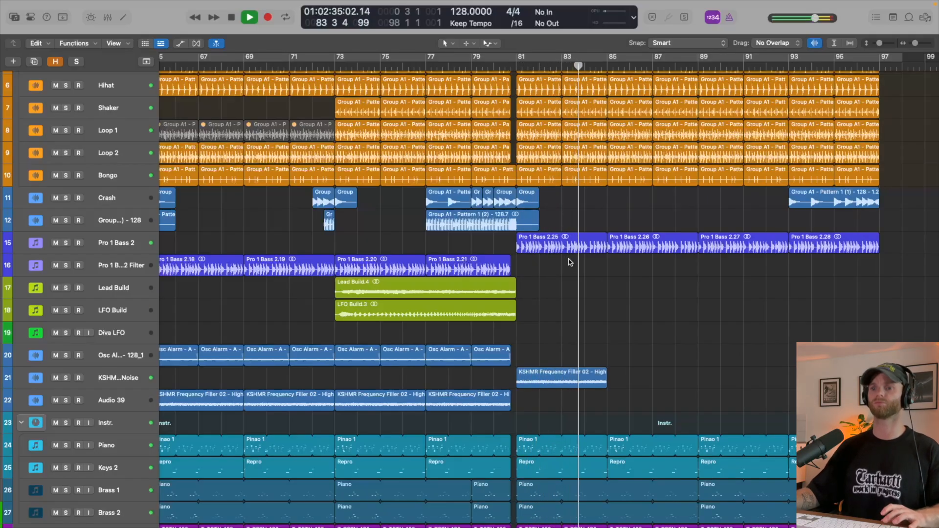
{"action": "key", "text": "space"}
- Find KSHMR Sub Drop 10 (F) among the drop samples, place it on its own track at bar 65 and play it
{"action": "key", "text": "f"}
{"action": "scroll", "coordinate": [778, 321], "scroll_direction": "down", "scroll_amount": 3}
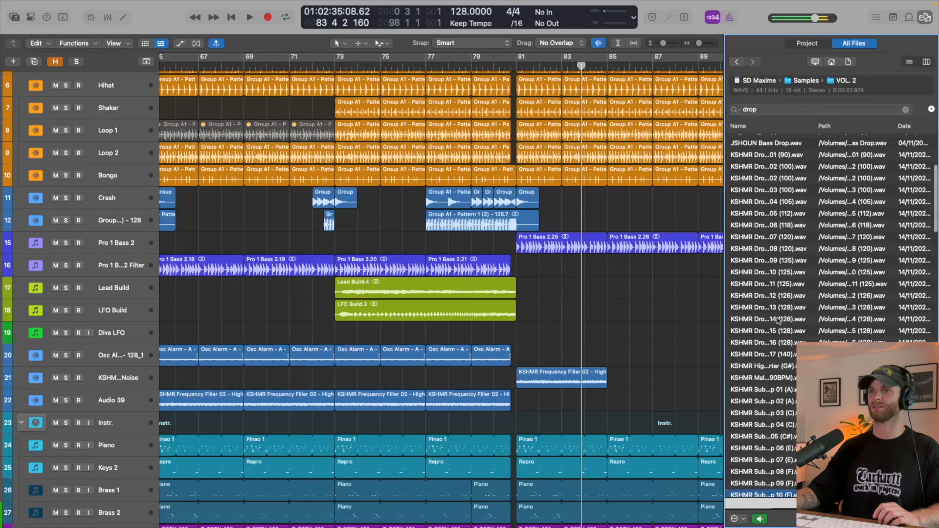
{"action": "scroll", "coordinate": [778, 323], "scroll_direction": "down", "scroll_amount": 3}
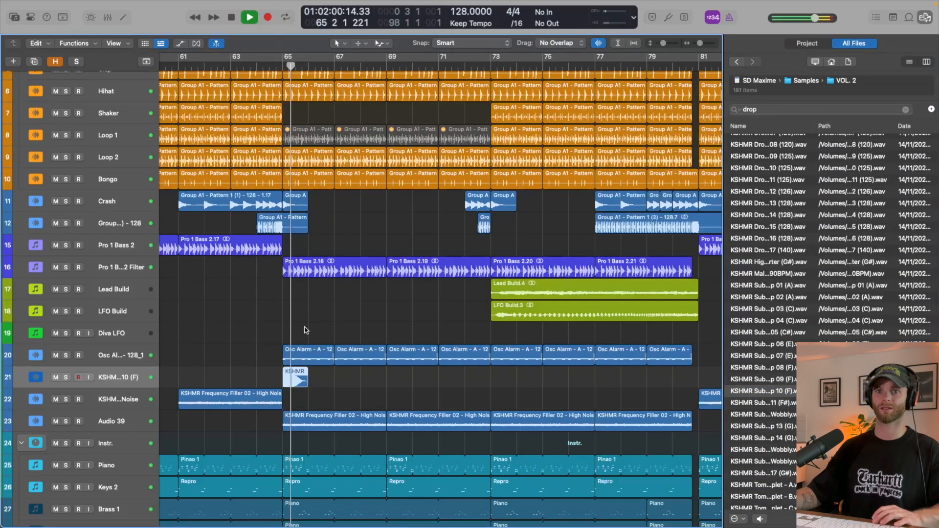
{"action": "key", "text": "space"}
- Set the gain of the sub drop region at bar 65 to -11.0 dB and listen to it in context
{"action": "key", "text": "i"}
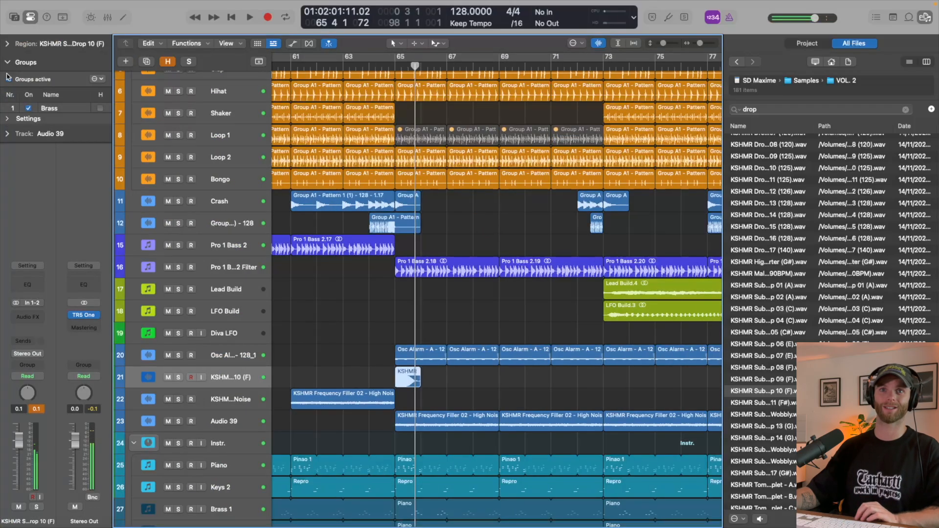
{"action": "left_click", "coordinate": [6, 44]}
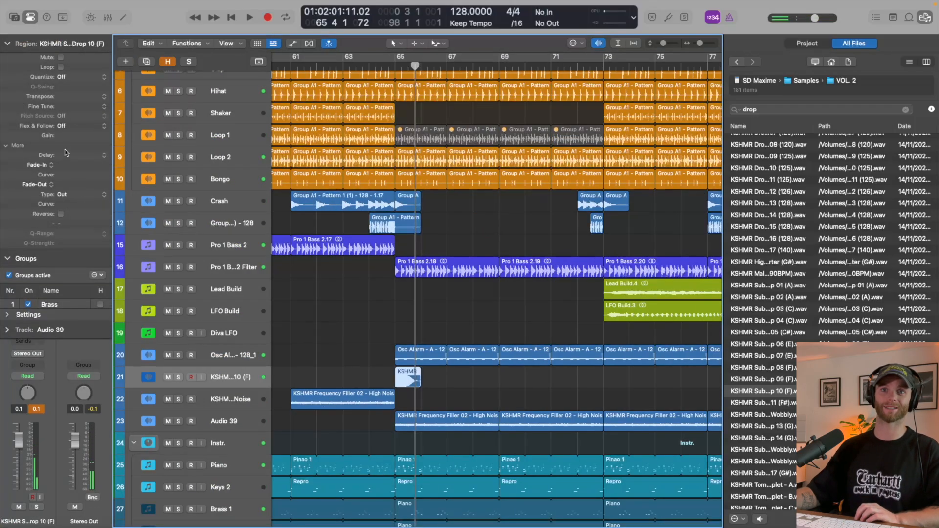
{"action": "key", "text": "space"}
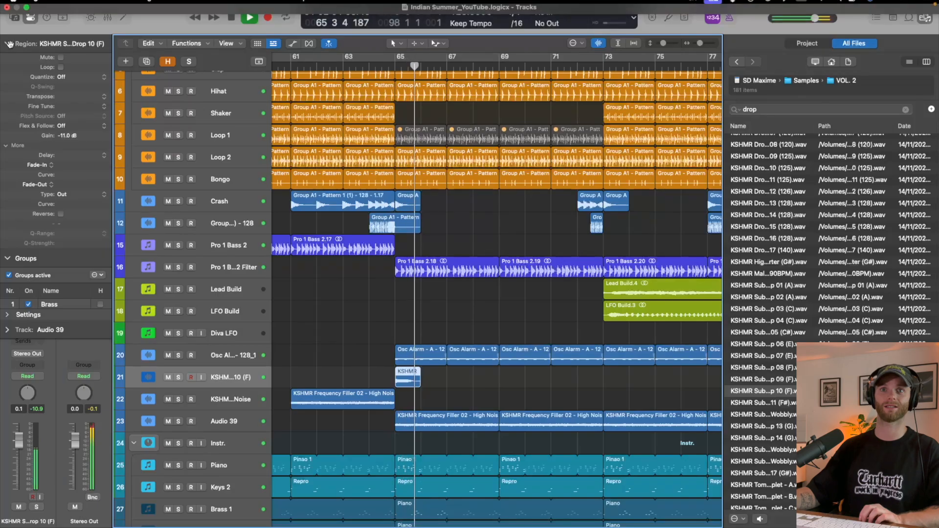
{"action": "key", "text": "space"}
{"action": "key", "text": "space"}
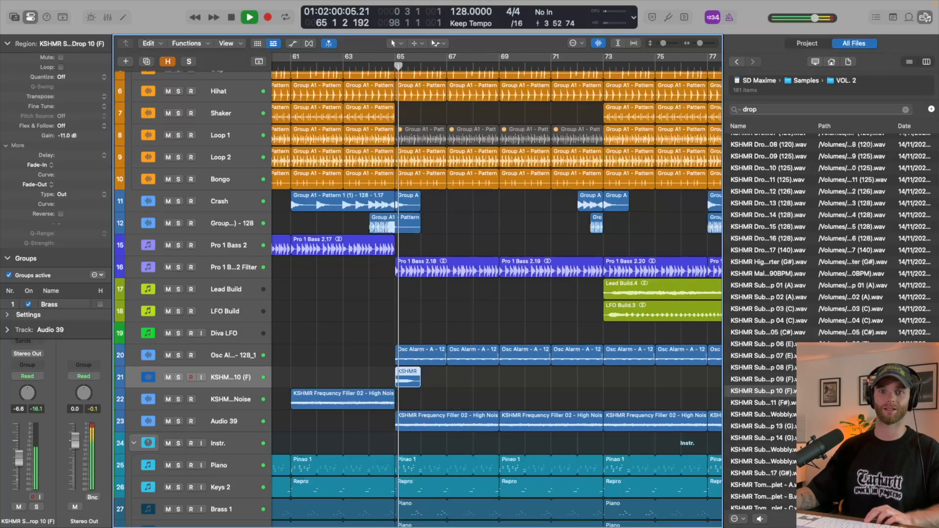
- Lower the KSHMR Sub Drop 10 (F) track's volume to -9.0 dB, checking the level by replaying from bar 65
{"action": "left_click_drag", "start_coordinate": [18, 441], "coordinate": [19, 462]}
{"action": "key", "text": "space"}
{"action": "key", "text": "space"}
{"action": "key", "text": "space"}
{"action": "key", "text": "space"}
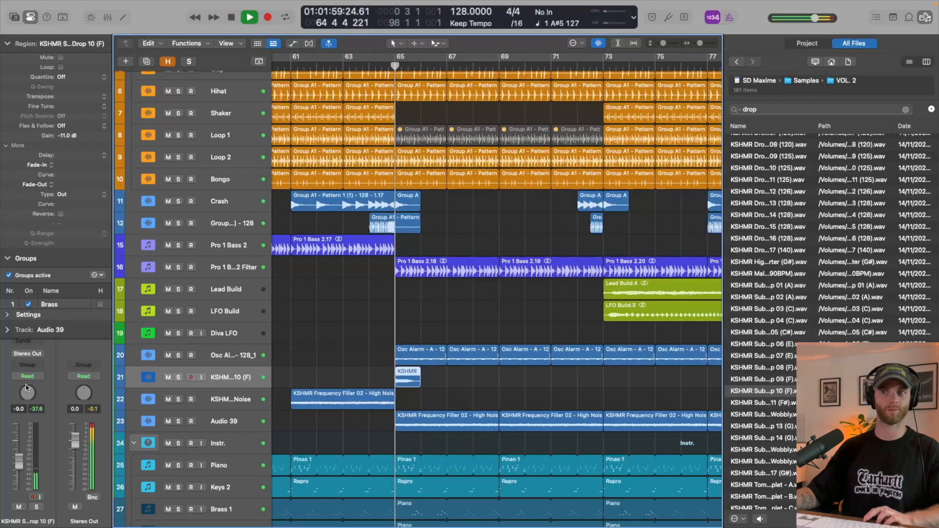
{"action": "key", "text": "i"}
{"action": "key", "text": "space"}
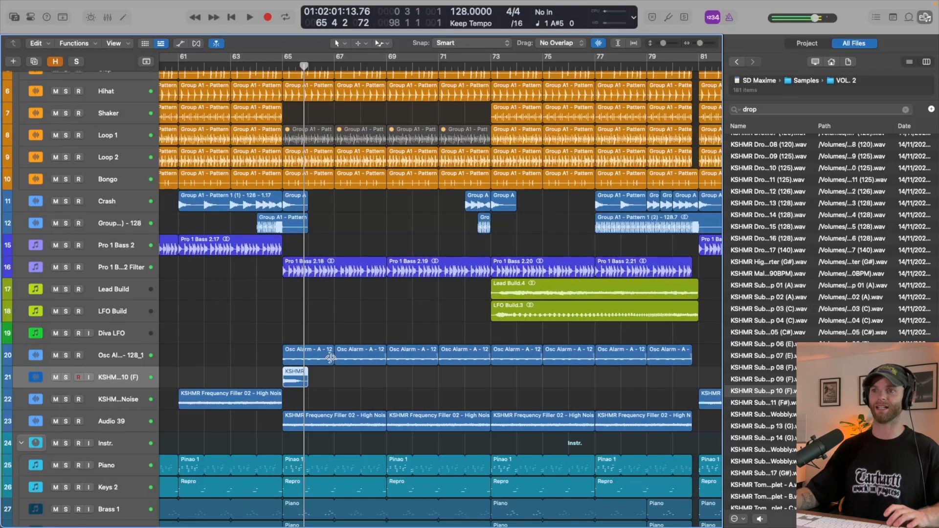
- Copy the sub drop region to bar 80, reverse it and play the lead-in to bar 81
{"action": "scroll", "coordinate": [323, 365], "scroll_direction": "right", "scroll_amount": 3}
{"action": "left_click_drag", "start_coordinate": [259, 384], "coordinate": [652, 380]}
{"action": "key", "text": "ctrl+shift+r"}
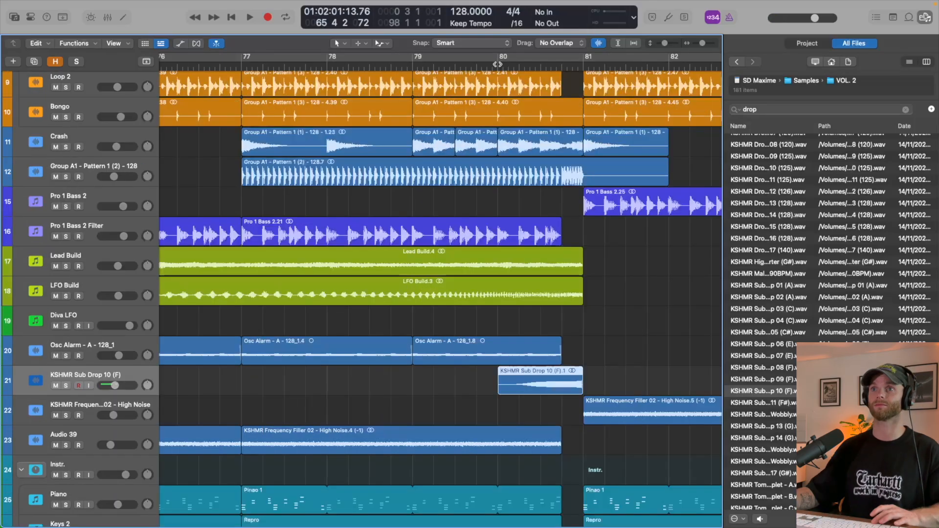
{"action": "left_click", "coordinate": [498, 64]}
{"action": "key", "text": "space"}
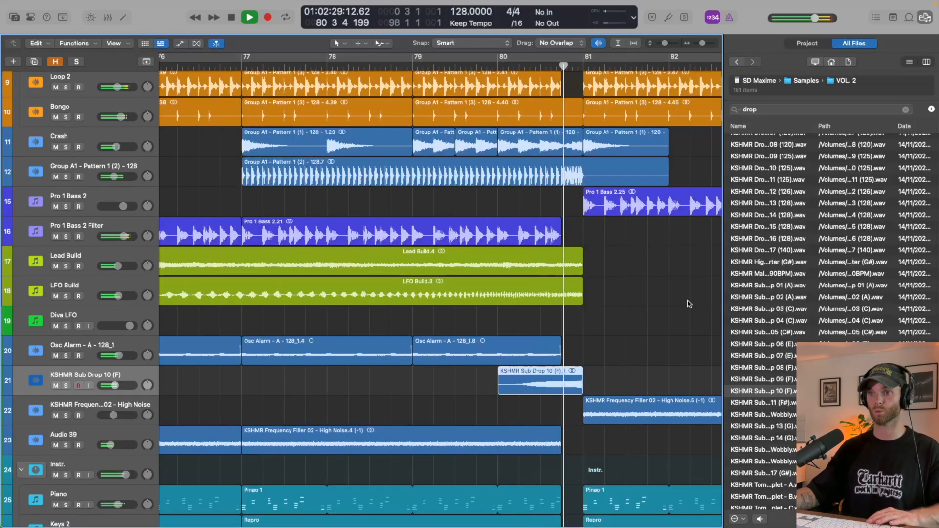
{"action": "key", "text": "space"}
- Move the reversed sub drop one beat earlier to end where the drums cut out before bar 81, and play the transition
{"action": "left_click_drag", "start_coordinate": [544, 385], "coordinate": [529, 386]}
{"action": "key", "text": "space"}
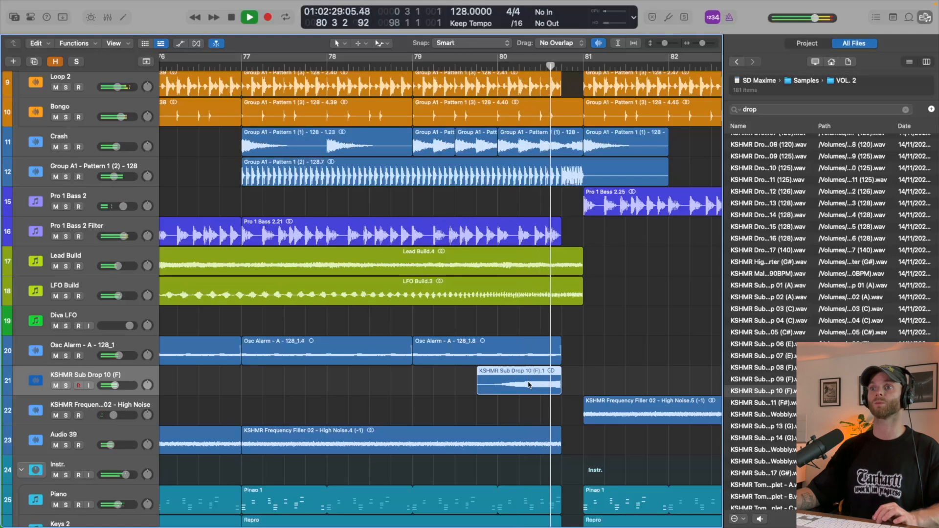
{"action": "key", "text": "space"}
{"action": "key", "text": "space"}
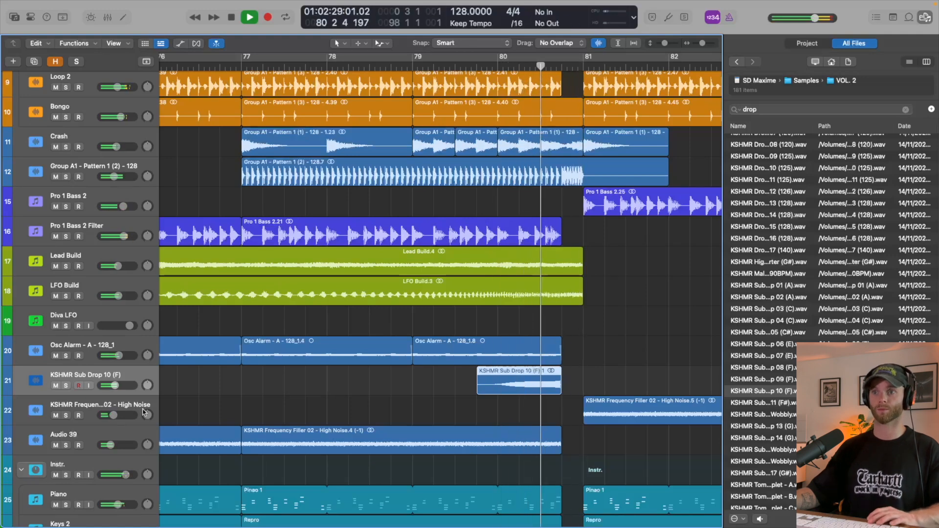
{"action": "key", "text": "space"}
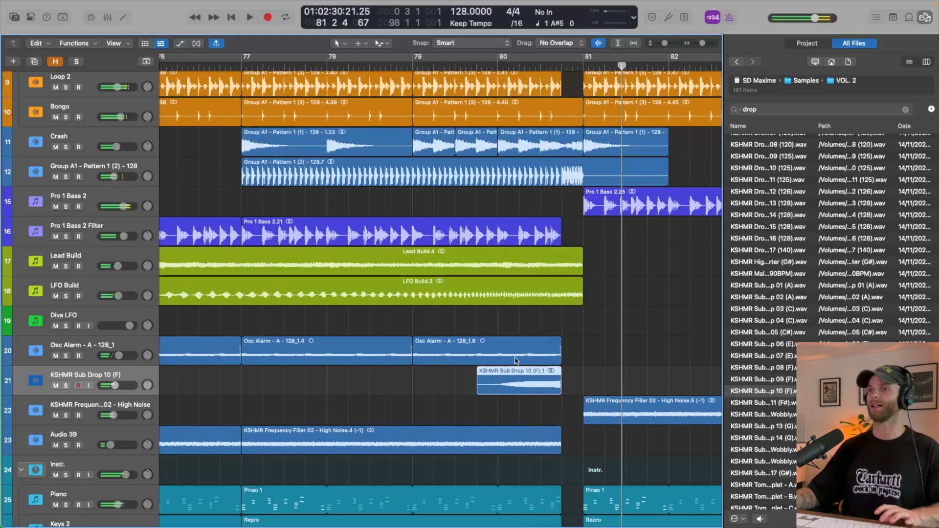
- Audition drop samples in the file browser, including KSHMR Sub Drop 06 (E) and the KSHMR Drop FX Loop 14 (128)
{"action": "left_click", "coordinate": [775, 344]}
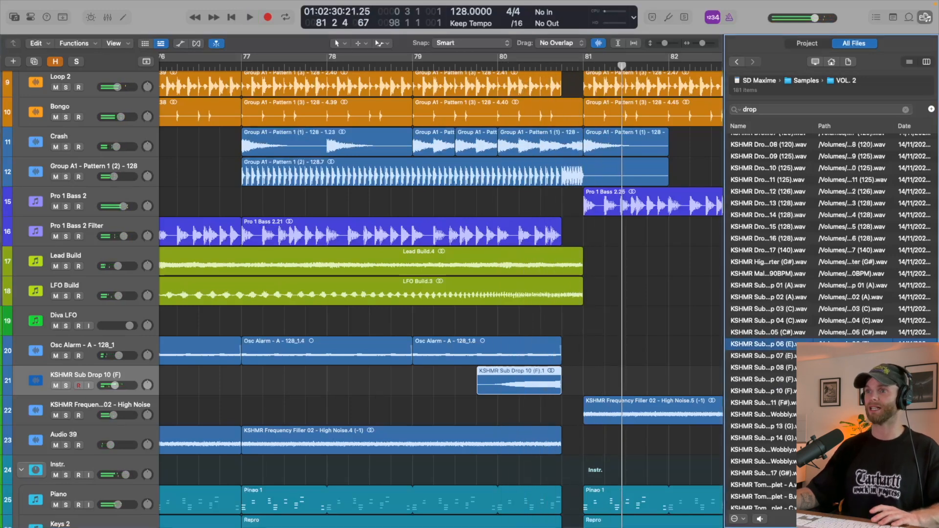
{"action": "scroll", "coordinate": [769, 250], "scroll_direction": "up", "scroll_amount": 2}
{"action": "left_click", "coordinate": [770, 247]}
{"action": "scroll", "coordinate": [770, 249], "scroll_direction": "up", "scroll_amount": 4}
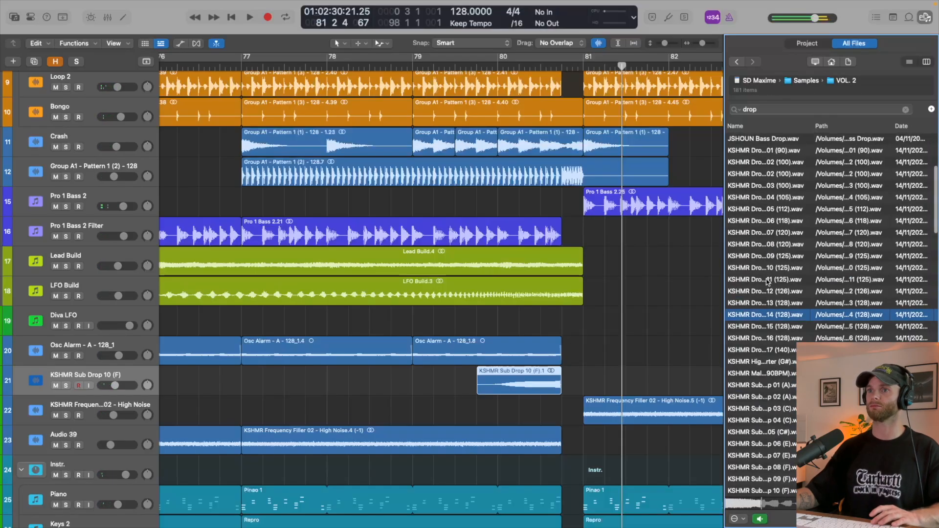
{"action": "scroll", "coordinate": [768, 281], "scroll_direction": "left", "scroll_amount": 1}
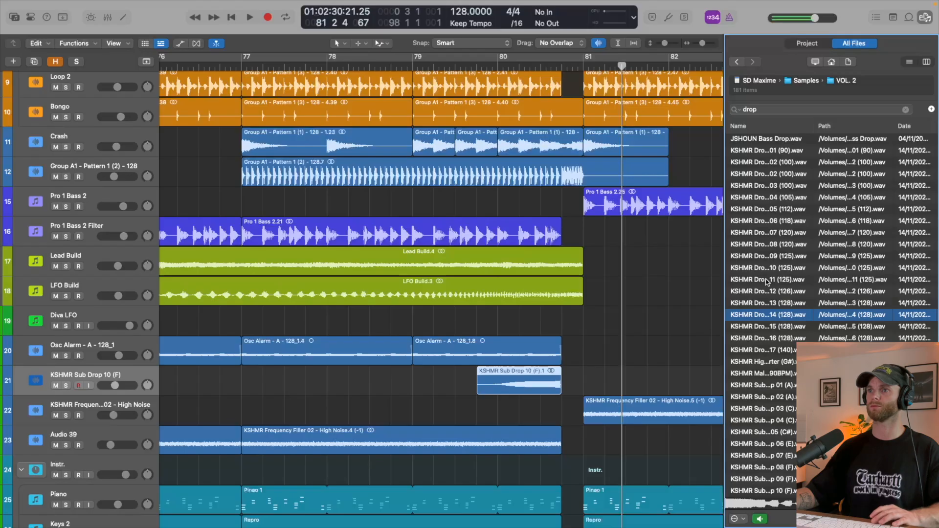
{"action": "key", "text": "space"}
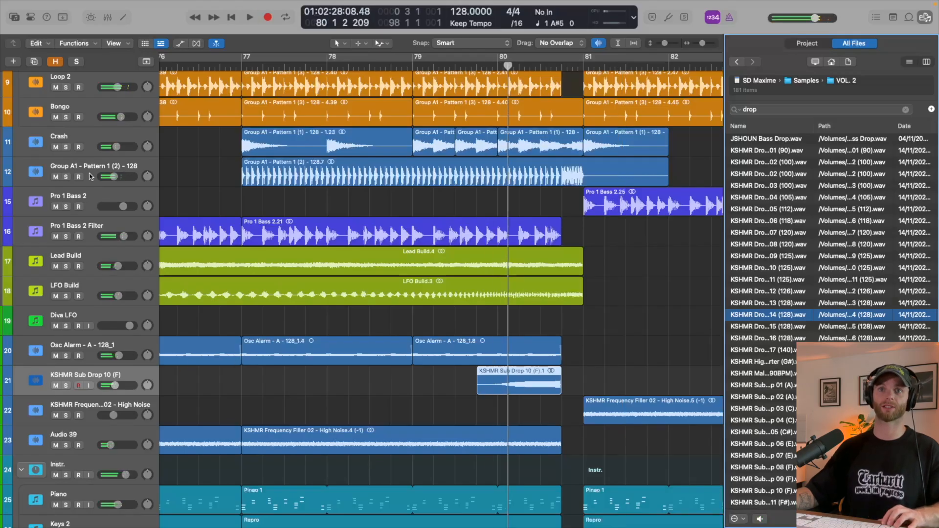
- Add an audio track below Crash, place KSHMR Drop FX Loop 14 (128) on it at bar 81 and play into the drop
{"action": "left_click", "coordinate": [85, 142]}
{"action": "key", "text": "alt+super+a"}
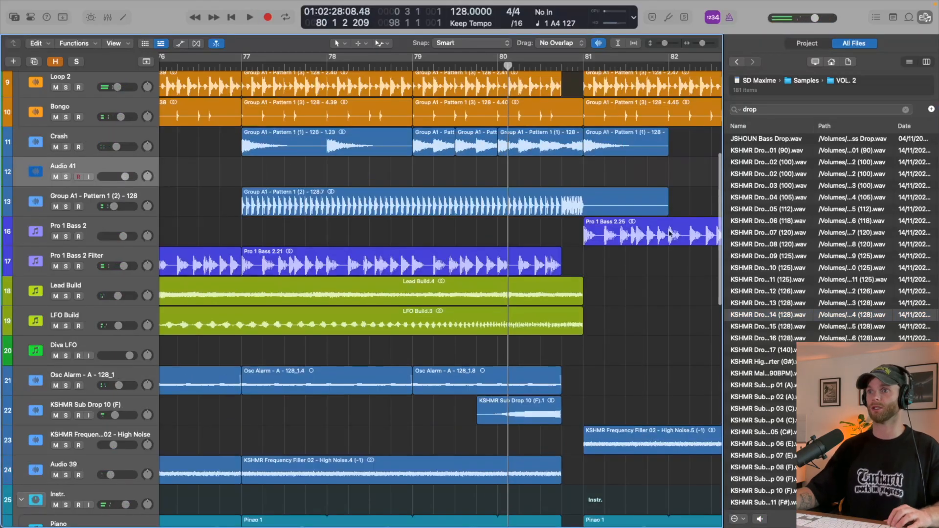
{"action": "left_click_drag", "start_coordinate": [761, 316], "coordinate": [588, 172]}
{"action": "scroll", "coordinate": [405, 73], "scroll_direction": "right", "scroll_amount": 5}
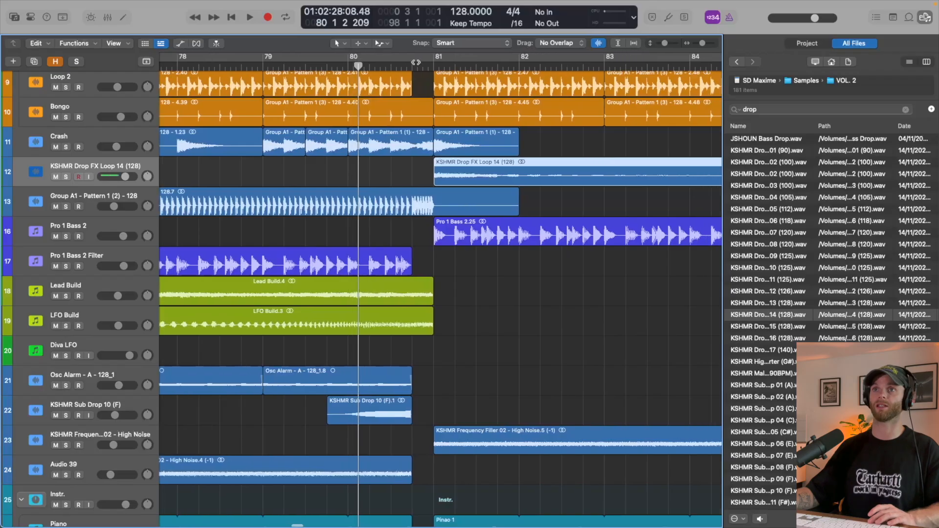
{"action": "left_click", "coordinate": [406, 73]}
{"action": "key", "text": "space"}
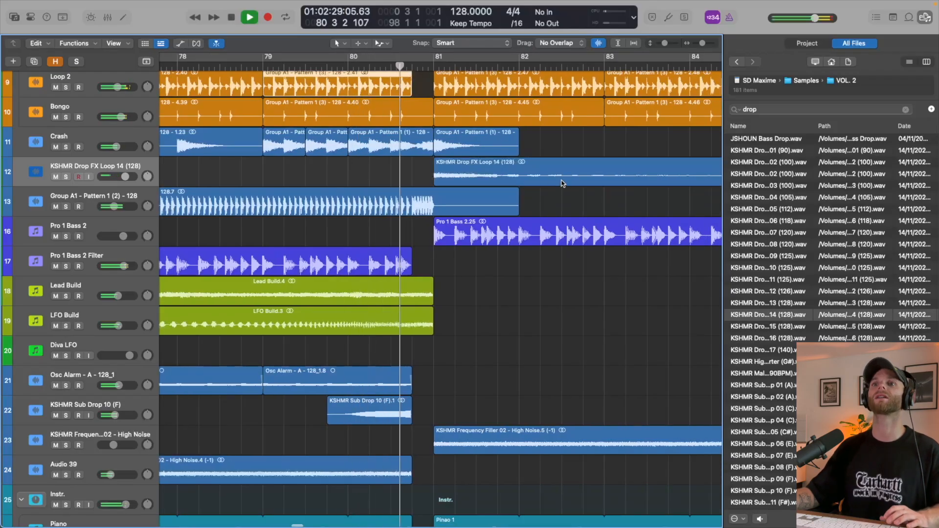
{"action": "scroll", "coordinate": [563, 183], "scroll_direction": "down", "scroll_amount": 5}
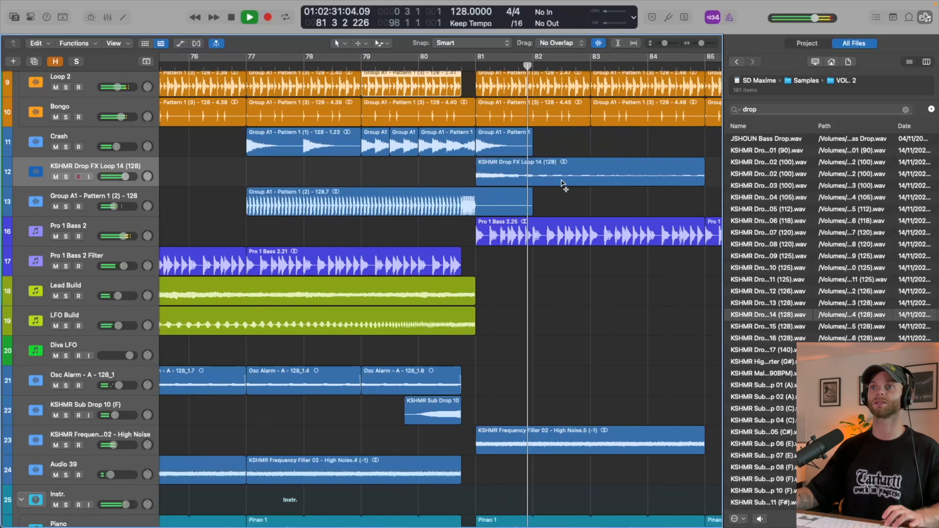
- Close the file browser, stop playback, fit the whole arrangement in view and collapse the Instr. track stack
{"action": "key", "text": "f"}
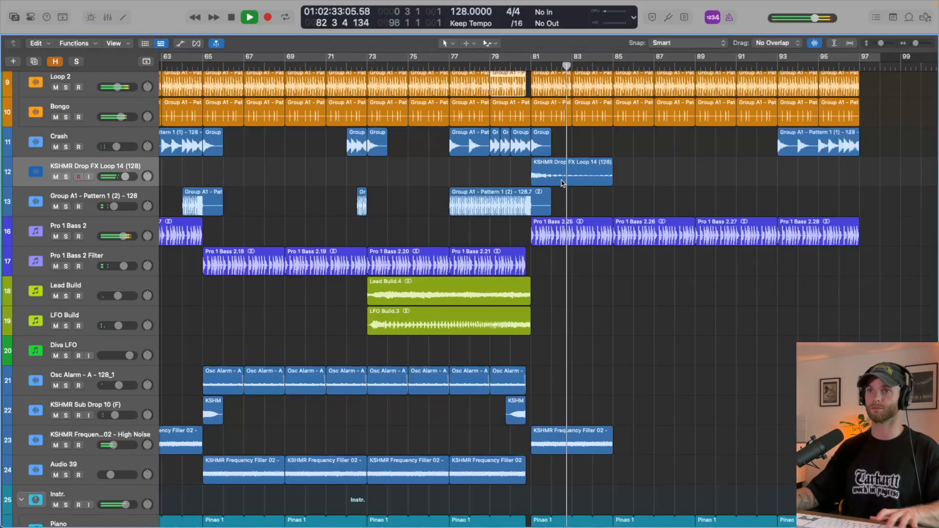
{"action": "key", "text": "z"}
{"action": "key", "text": "space"}
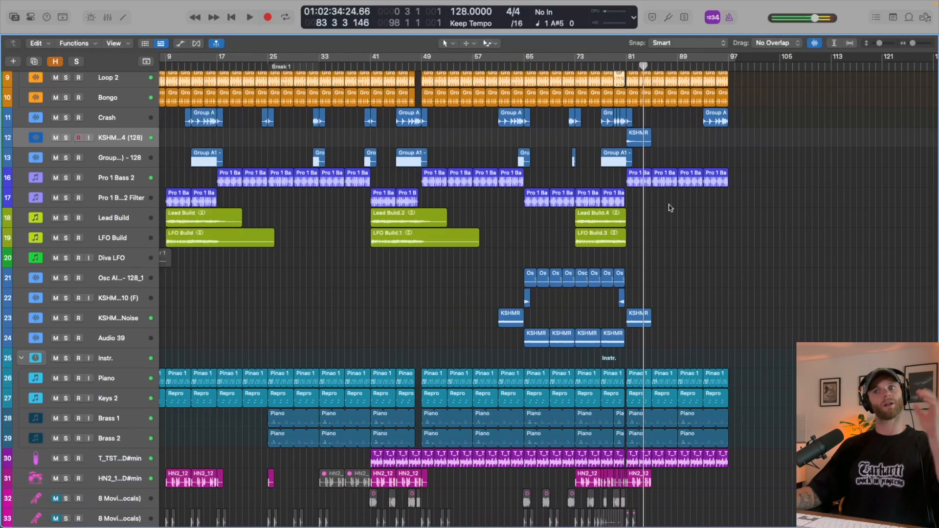
{"action": "scroll", "coordinate": [670, 208], "scroll_direction": "up", "scroll_amount": 5}
{"action": "key", "text": "super+Up"}
{"action": "key", "text": "super+Up"}
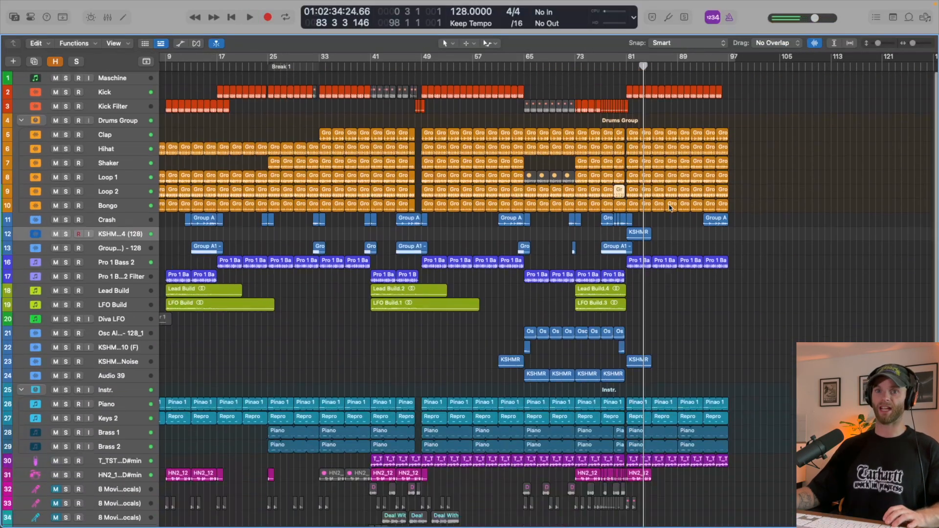
{"action": "left_click", "coordinate": [23, 394]}
{"action": "left_click", "coordinate": [21, 390]}
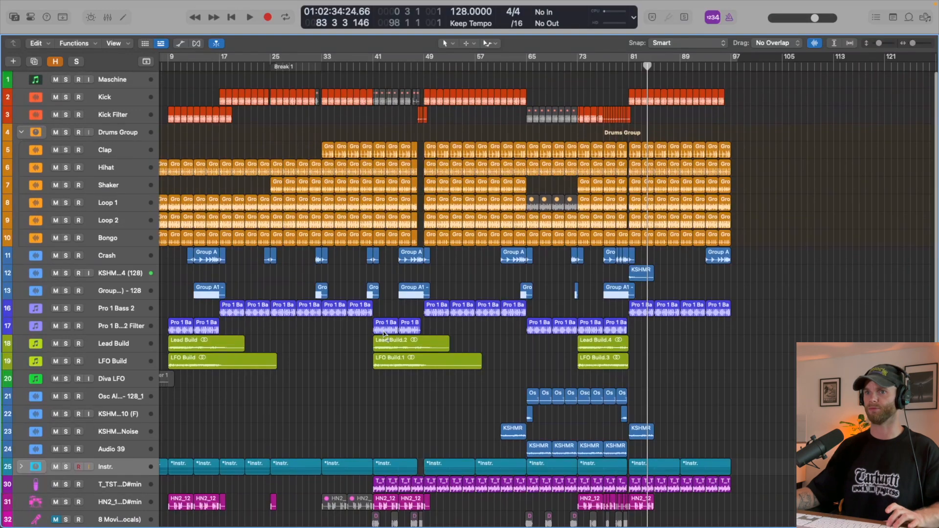
{"action": "scroll", "coordinate": [384, 334], "scroll_direction": "up", "scroll_amount": 3}
{"action": "scroll", "coordinate": [384, 334], "scroll_direction": "right", "scroll_amount": 2}
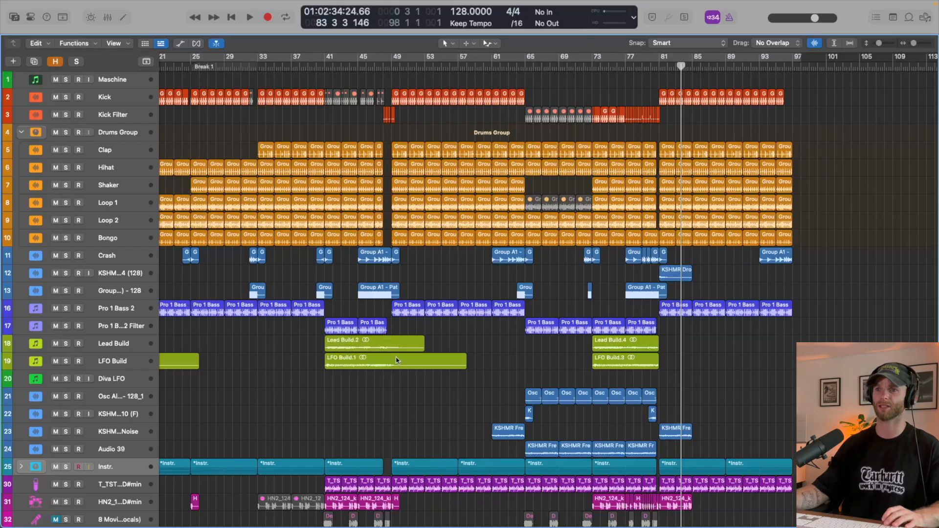
{"action": "scroll", "coordinate": [450, 397], "scroll_direction": "up", "scroll_amount": 5}
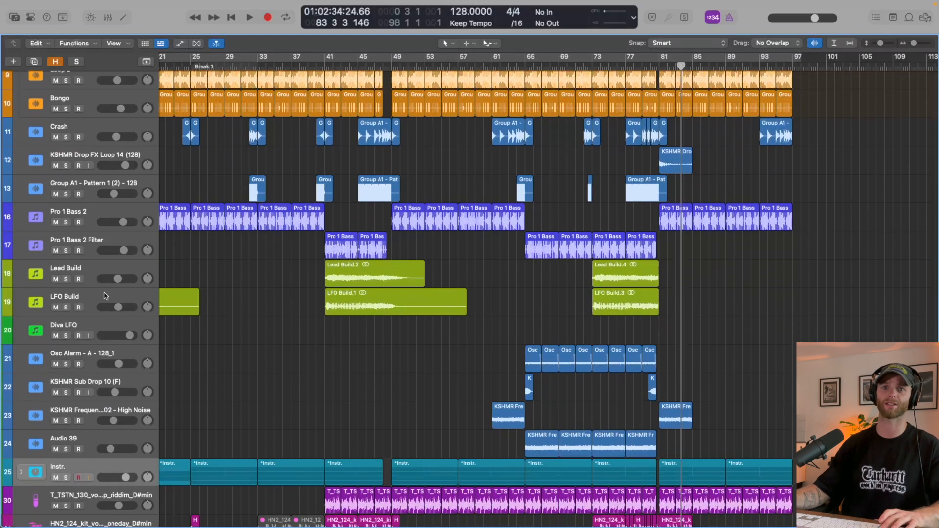
{"action": "left_click", "coordinate": [105, 297]}
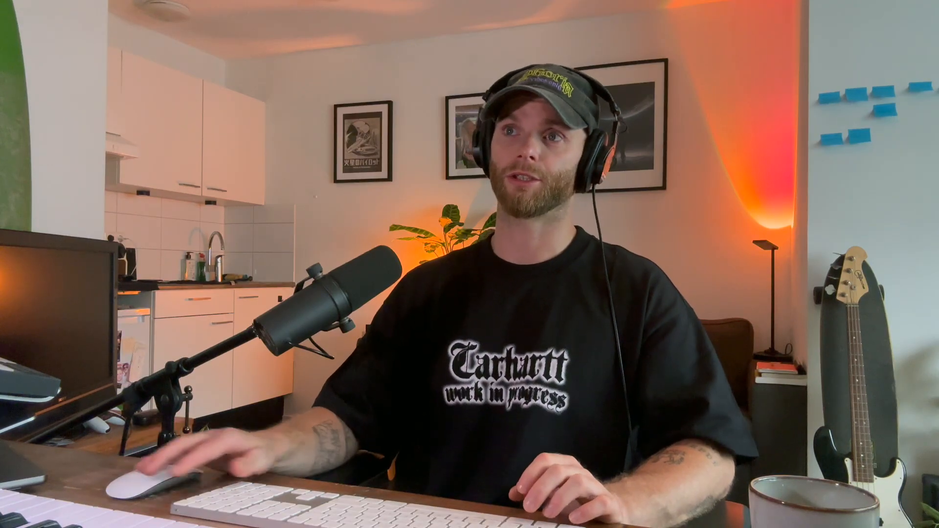